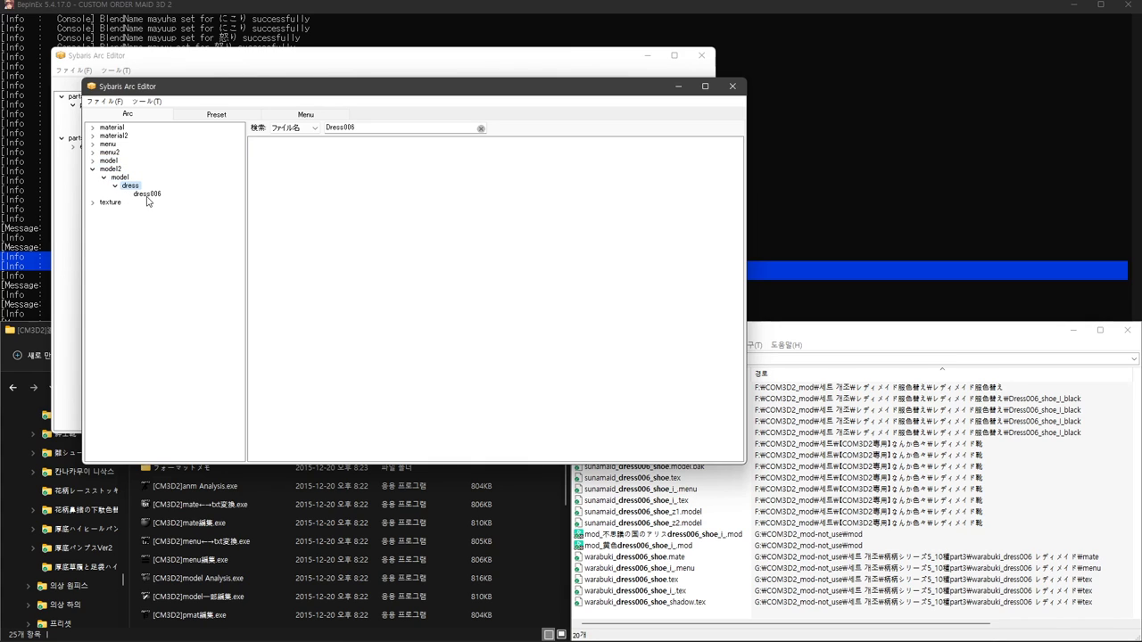
- Locate the dress006 model files in the model2 and model archives and extract the whole model archive to the proposed save folder
{"action": "left_click", "coordinate": [147, 194]}
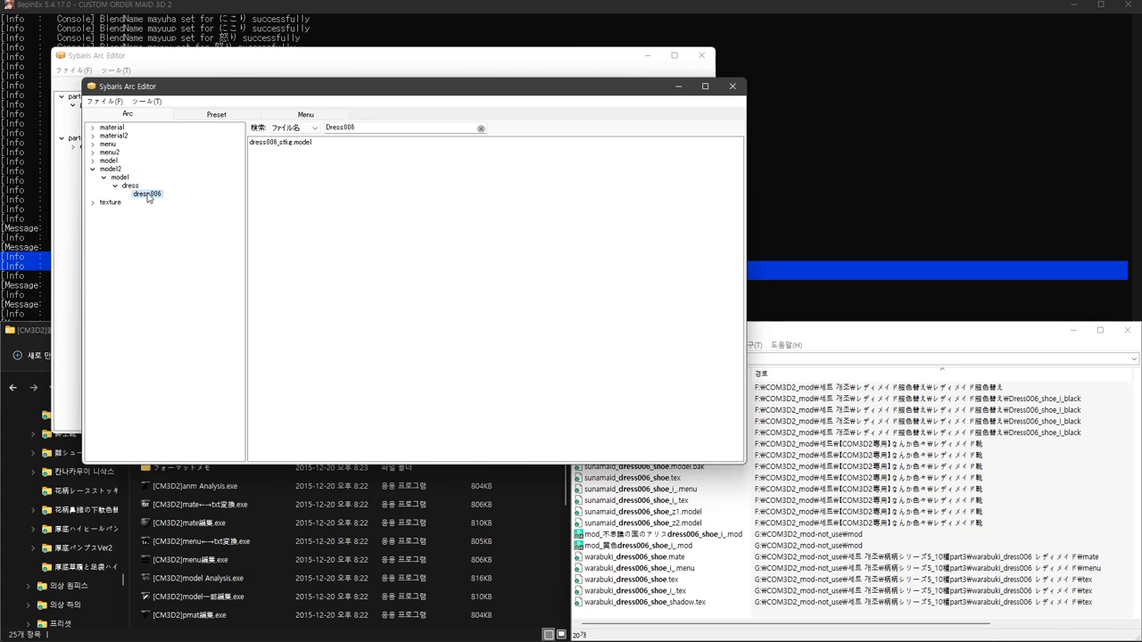
{"action": "left_click", "coordinate": [93, 161]}
{"action": "left_click", "coordinate": [105, 169]}
{"action": "left_click", "coordinate": [115, 178]}
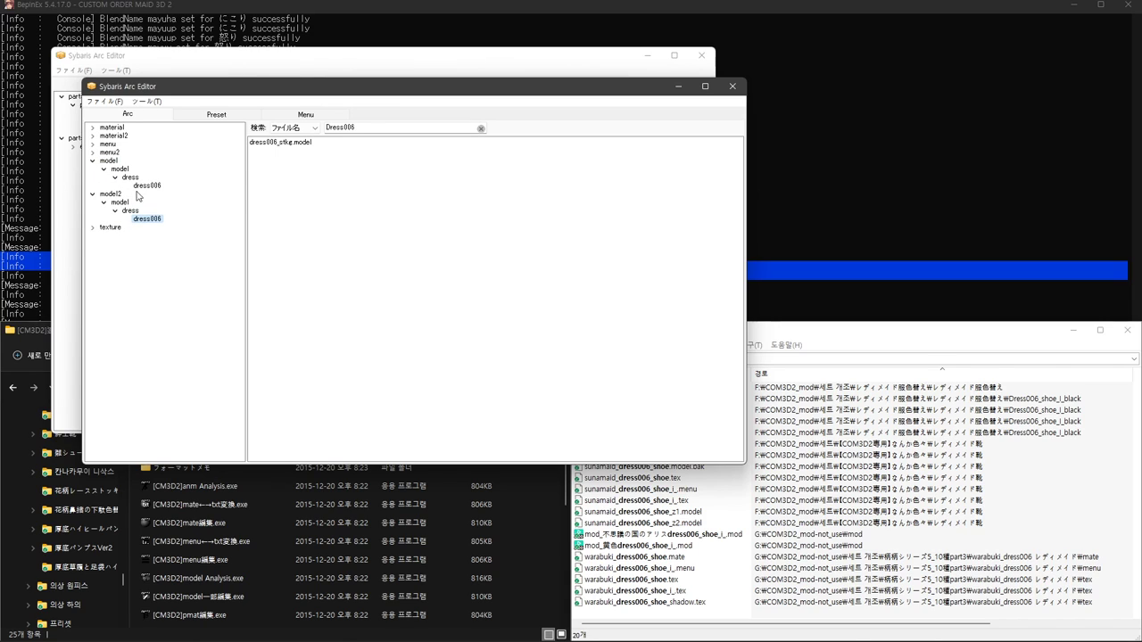
{"action": "left_click", "coordinate": [148, 186]}
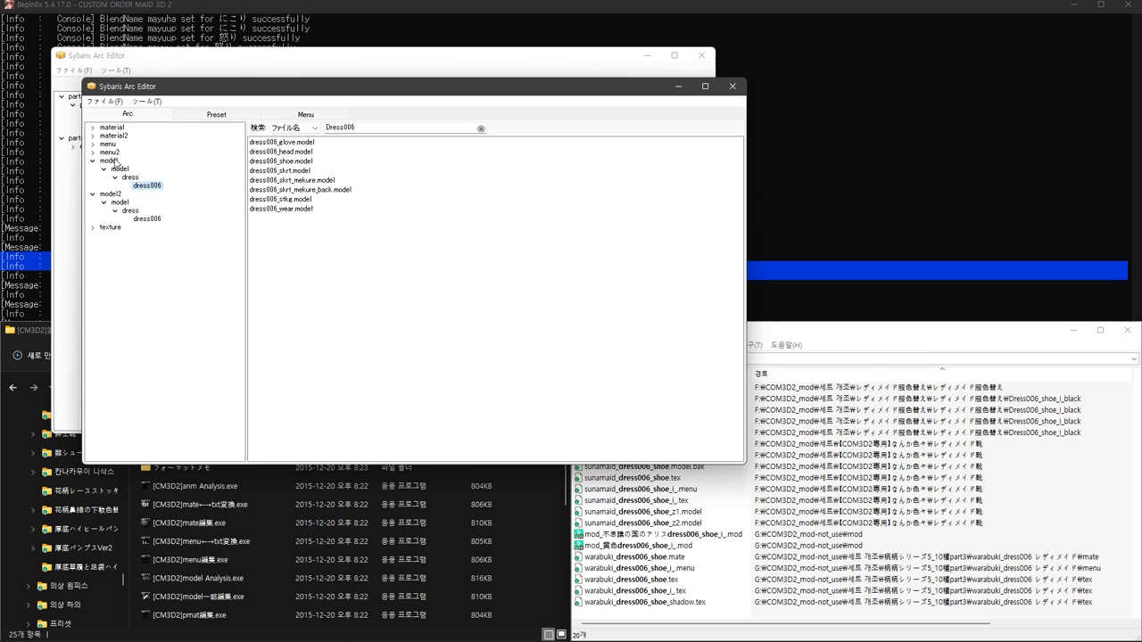
{"action": "right_click", "coordinate": [114, 163]}
{"action": "left_click", "coordinate": [169, 166]}
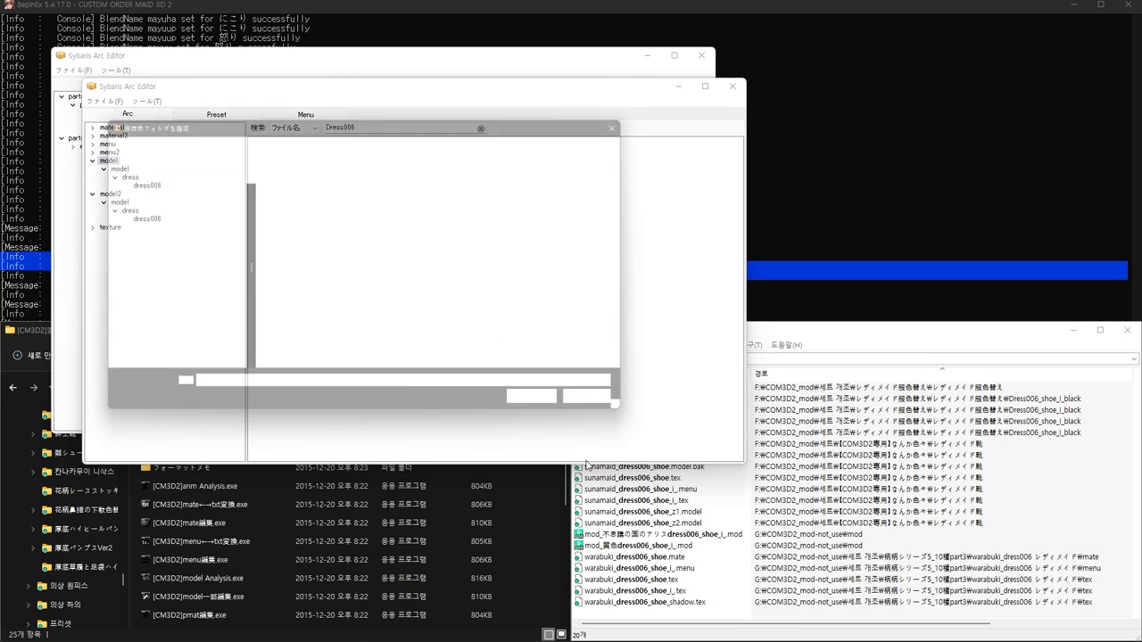
{"action": "left_click", "coordinate": [541, 406]}
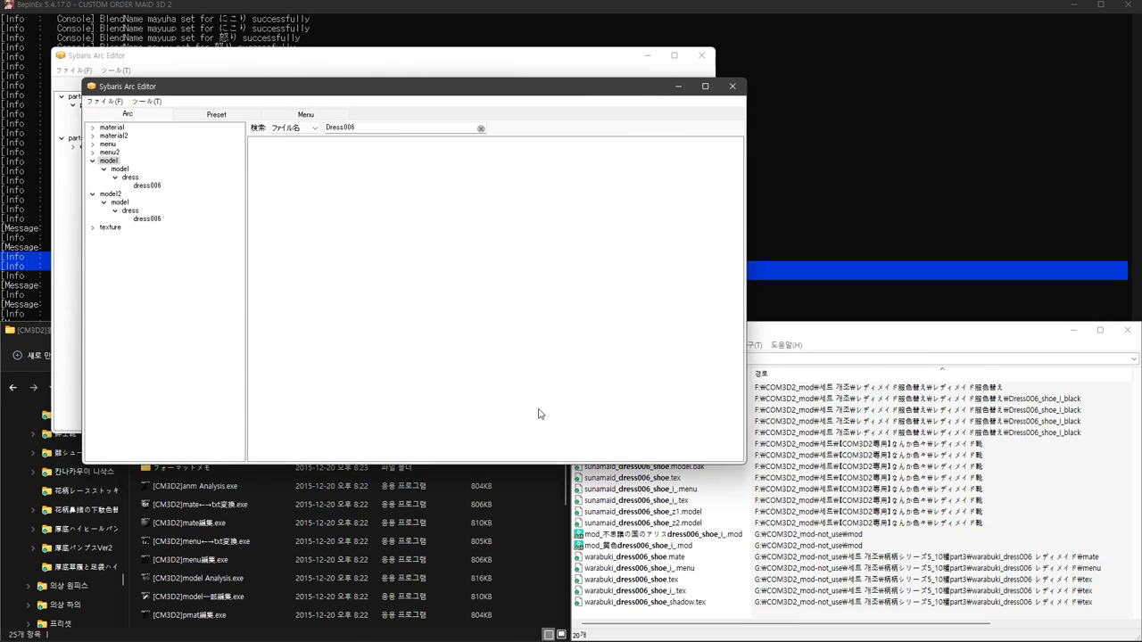
- Extract the whole model2 archive to the proposed save folder
{"action": "right_click", "coordinate": [111, 202]}
{"action": "left_click", "coordinate": [218, 205]}
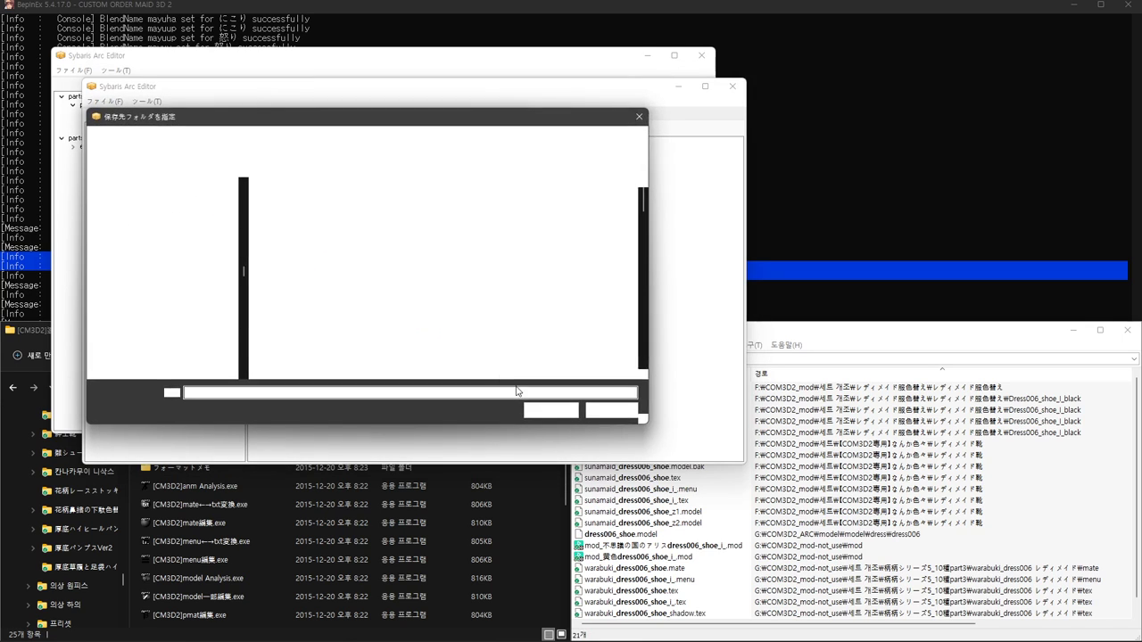
{"action": "left_click", "coordinate": [557, 410]}
- In Everything, copy the extracted dress006_shoe.model file located in G:\COM3D2_ARC\model\model\dress\dress006
{"action": "left_click", "coordinate": [825, 462]}
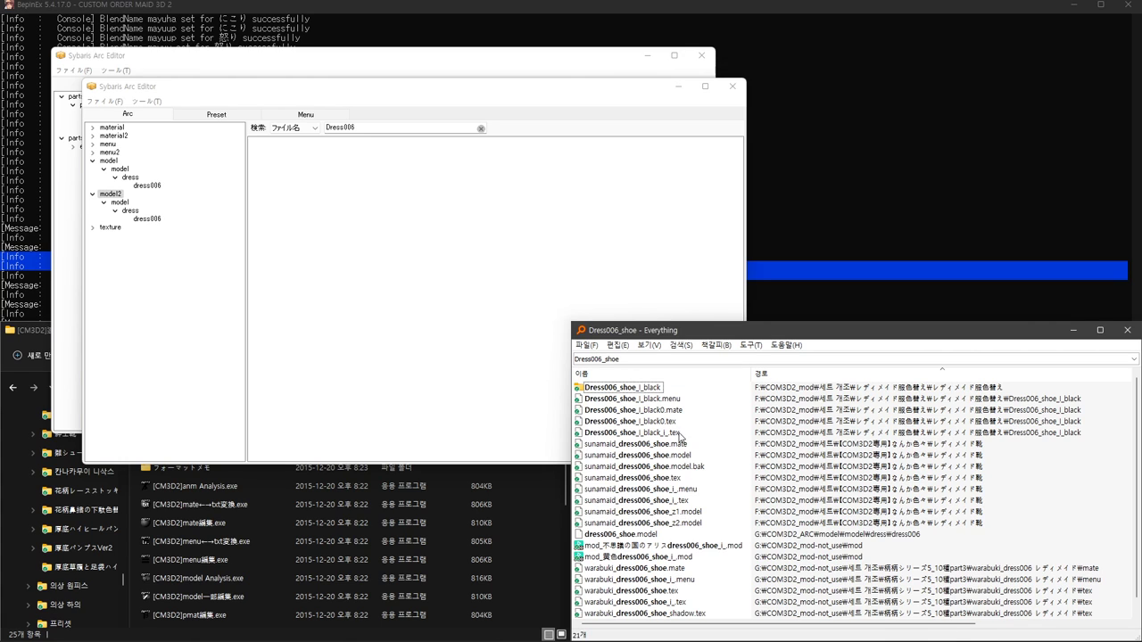
{"action": "scroll", "coordinate": [691, 441], "scroll_direction": "down", "scroll_amount": 1}
{"action": "left_click", "coordinate": [651, 523]}
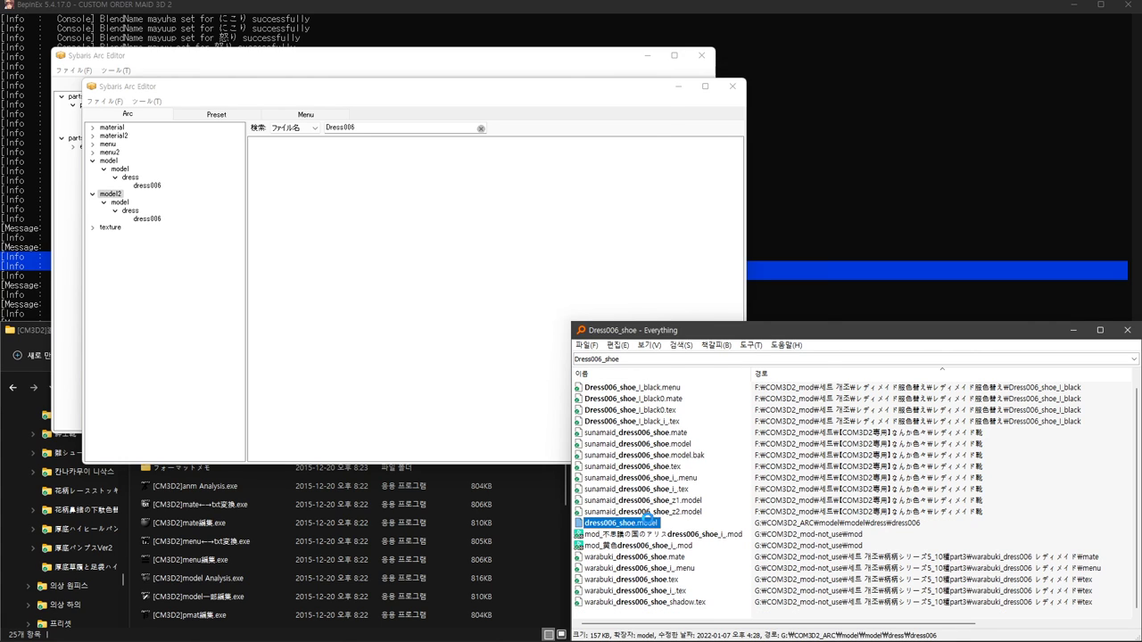
{"action": "right_click", "coordinate": [648, 522]}
{"action": "left_click", "coordinate": [690, 534]}
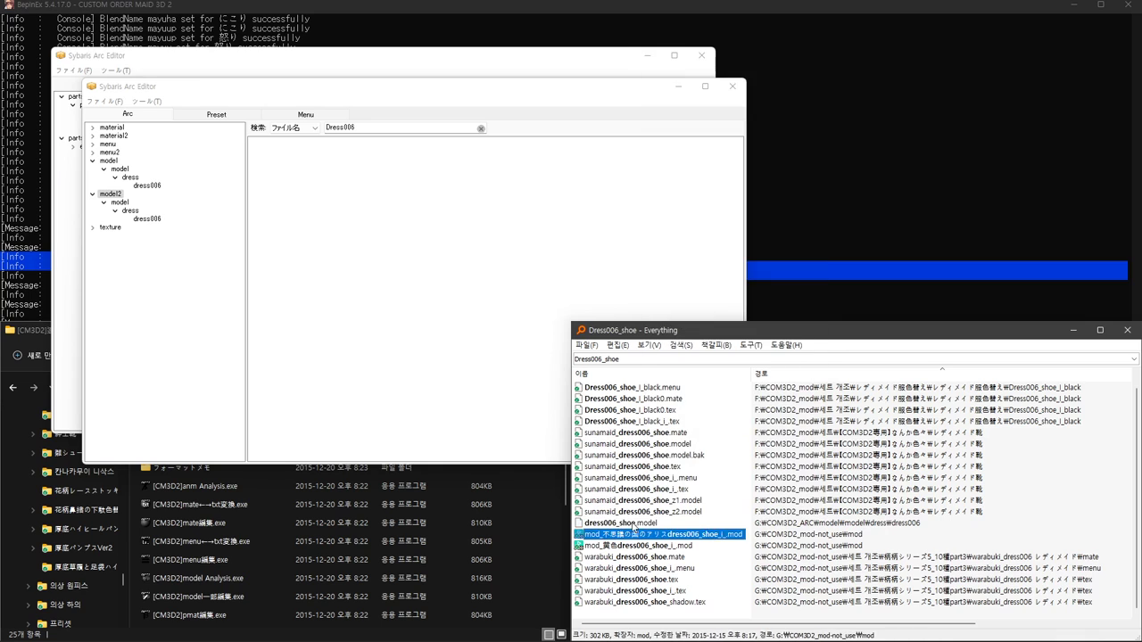
{"action": "left_click", "coordinate": [632, 524]}
{"action": "right_click", "coordinate": [631, 525]}
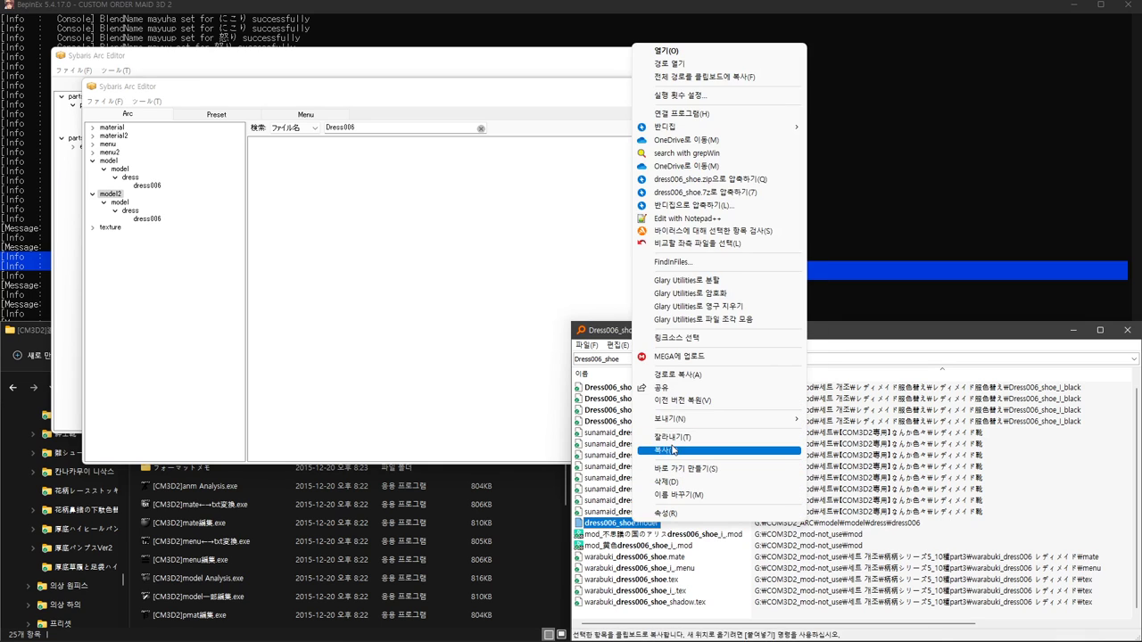
{"action": "left_click", "coordinate": [660, 450]}
- Paste the copied shoe model file into the F:\COM3D2_mod\lilly 개조\_ori_edit folder in File Explorer
{"action": "mouse_move", "coordinate": [544, 629]}
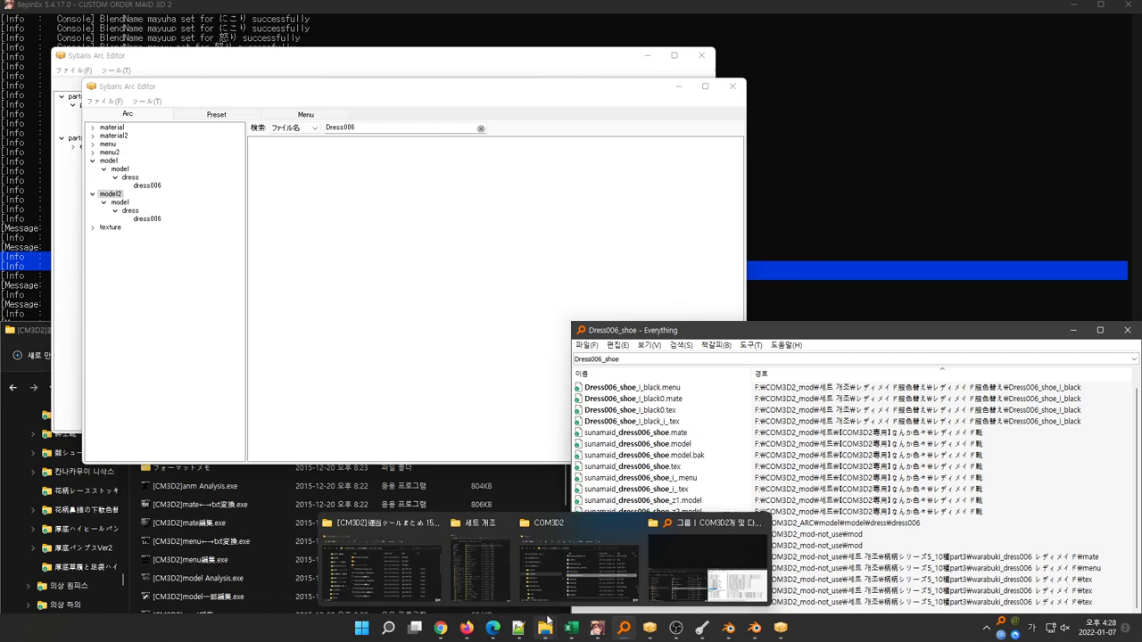
{"action": "mouse_move", "coordinate": [512, 579]}
{"action": "left_click", "coordinate": [575, 564]}
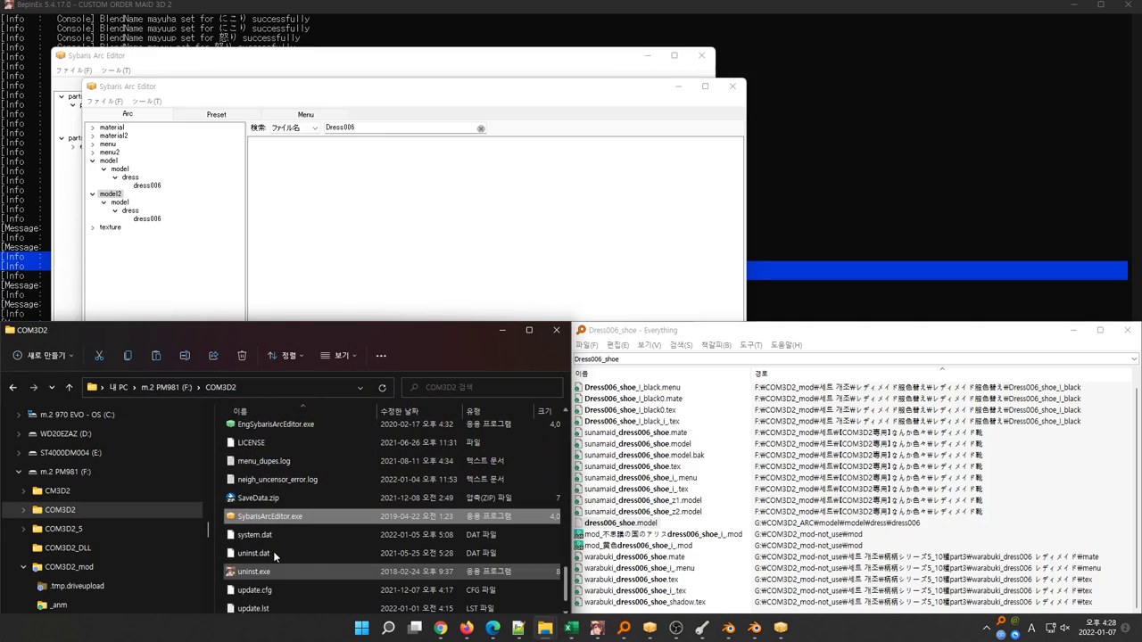
{"action": "scroll", "coordinate": [210, 527], "scroll_direction": "down", "scroll_amount": 3}
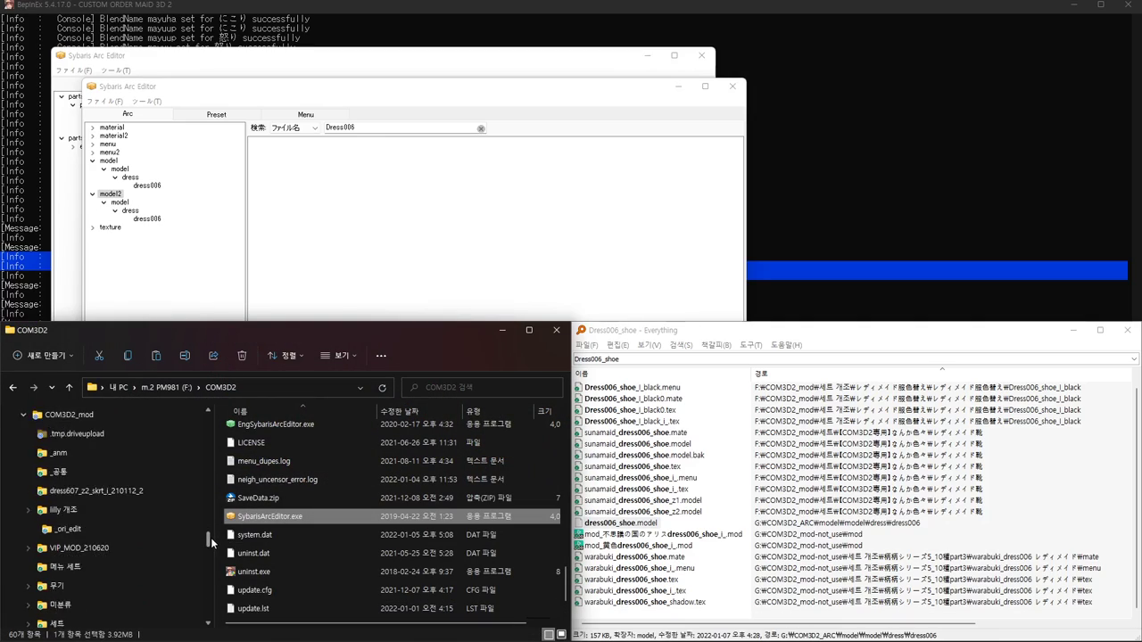
{"action": "left_click", "coordinate": [133, 512]}
{"action": "left_click", "coordinate": [132, 530]}
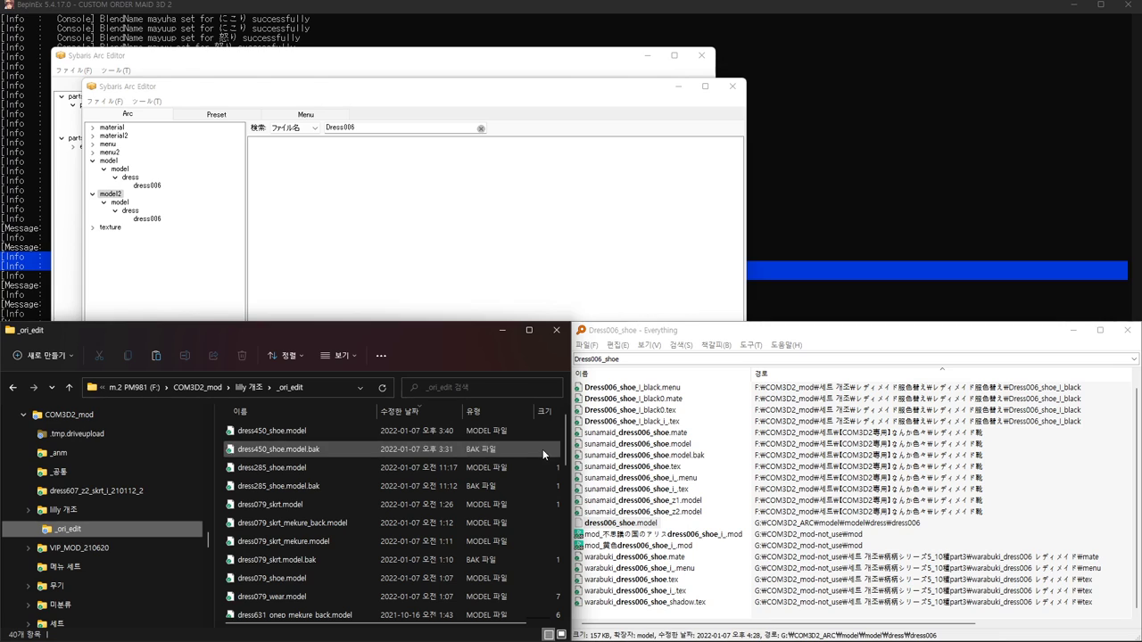
{"action": "right_click", "coordinate": [222, 464]}
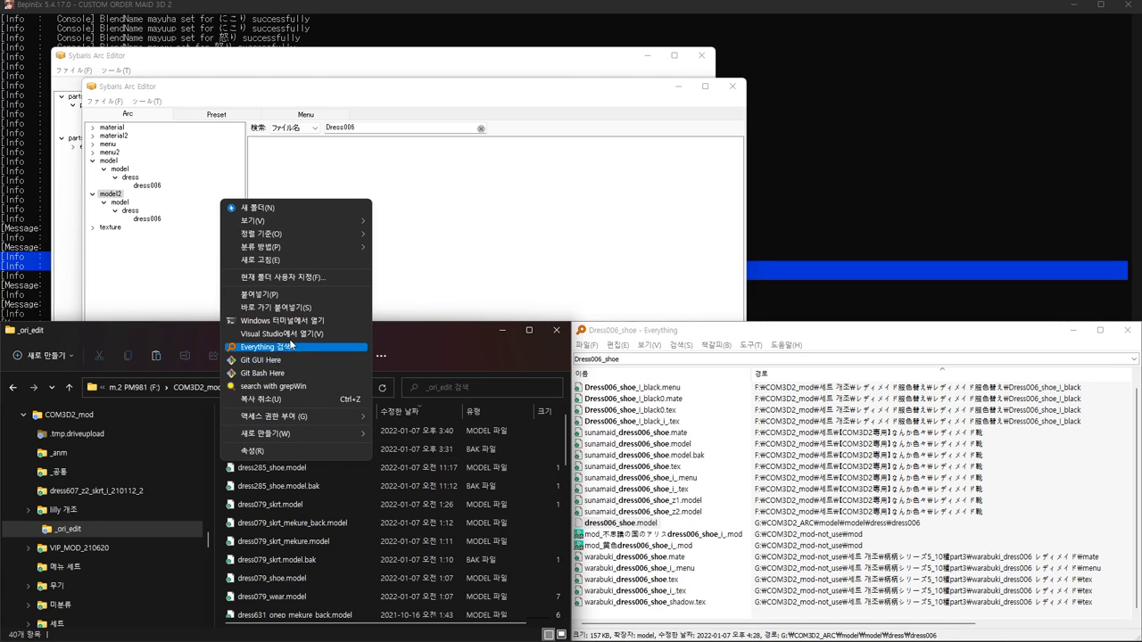
{"action": "left_click", "coordinate": [279, 295]}
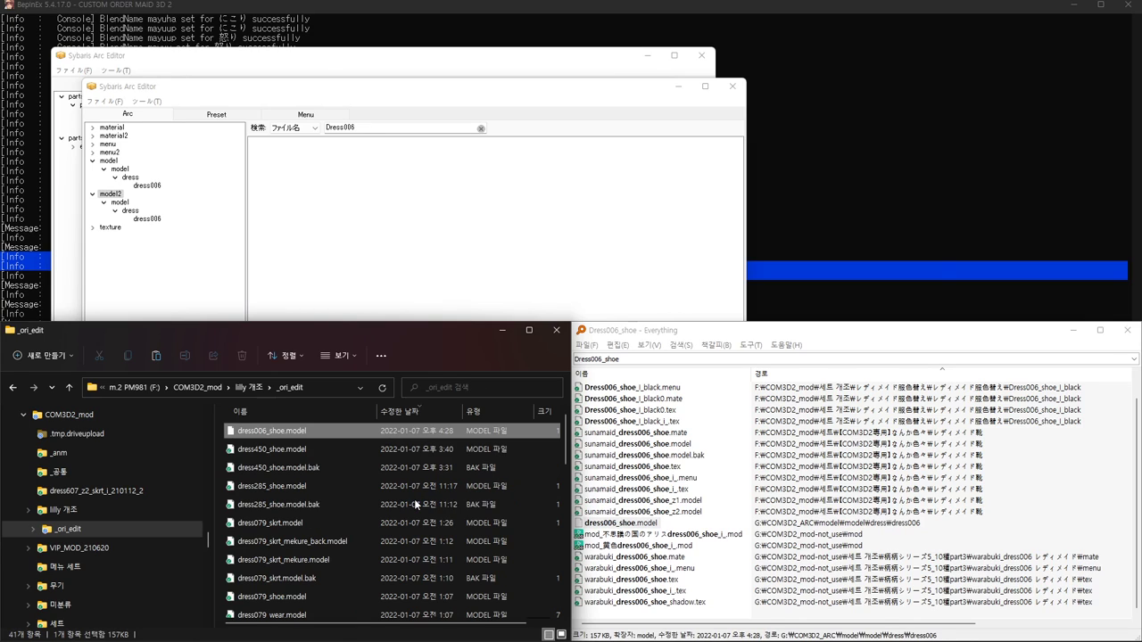
- Copy the _ori_edit folder path, switch to Blender 2.78 and delete dress450_shoe.armature together with its shoe mesh
{"action": "left_click", "coordinate": [324, 389]}
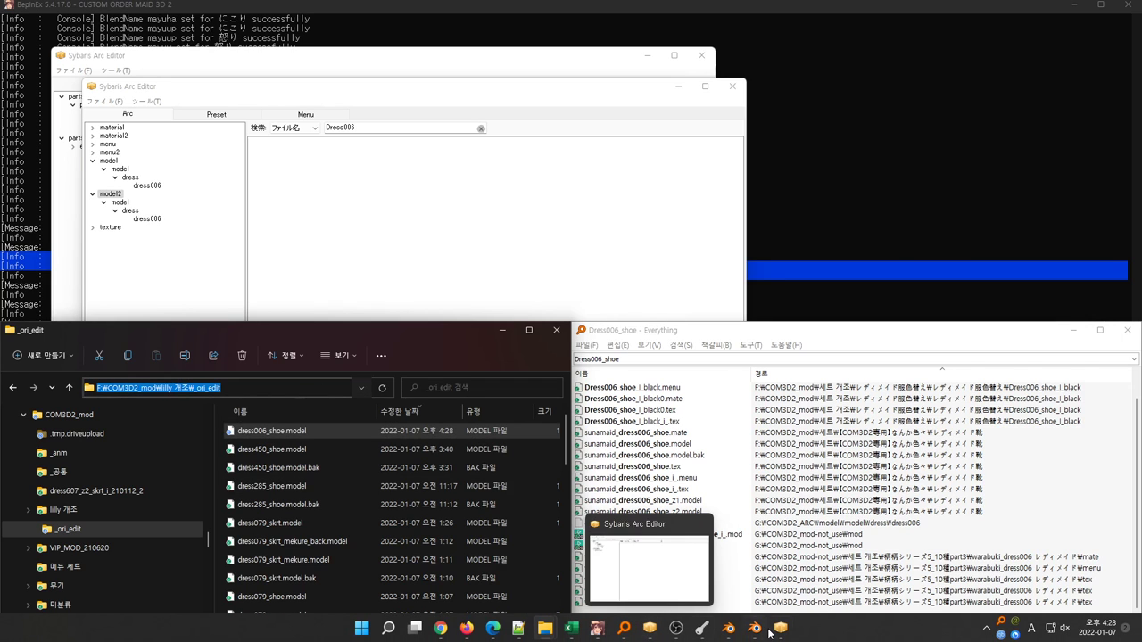
{"action": "left_click", "coordinate": [727, 627]}
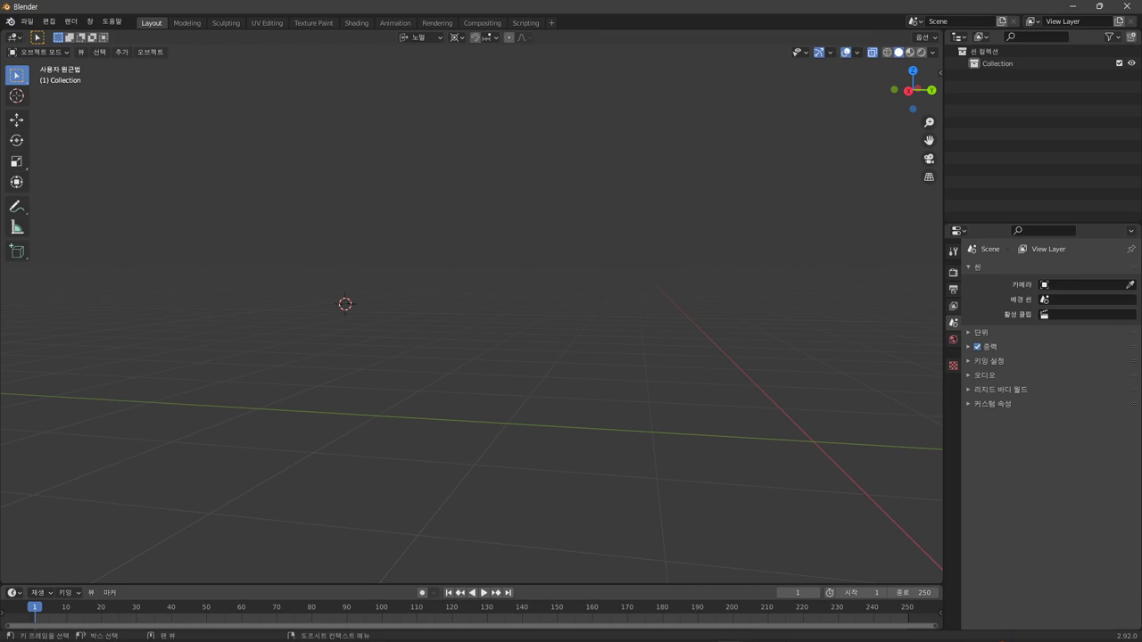
{"action": "left_click", "coordinate": [755, 630]}
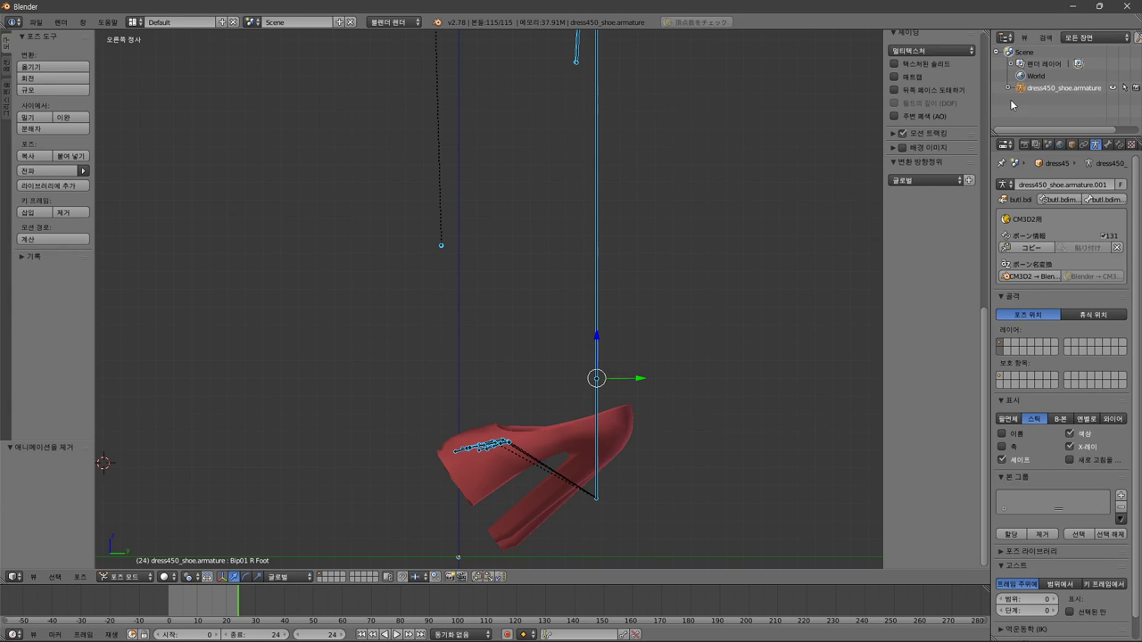
{"action": "right_click", "coordinate": [1034, 87]}
{"action": "left_click", "coordinate": [1038, 98]}
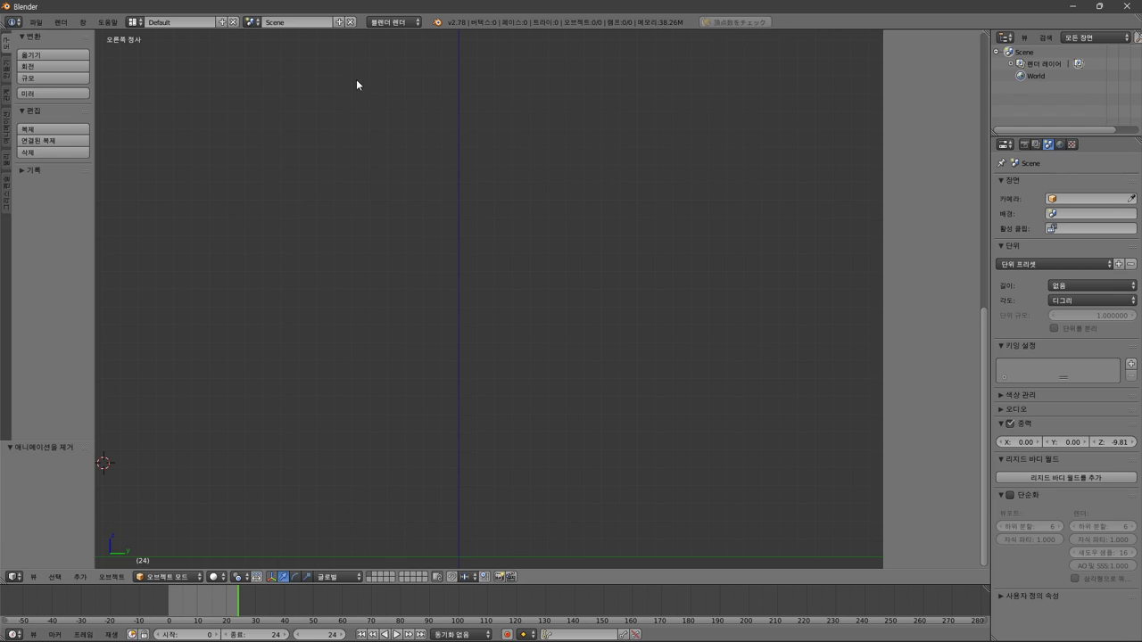
- Import dress006_shoe.model from the _ori_edit folder as a CM3D2 model, sorting the file list by modification date
{"action": "left_click", "coordinate": [36, 21]}
{"action": "mouse_move", "coordinate": [99, 246]}
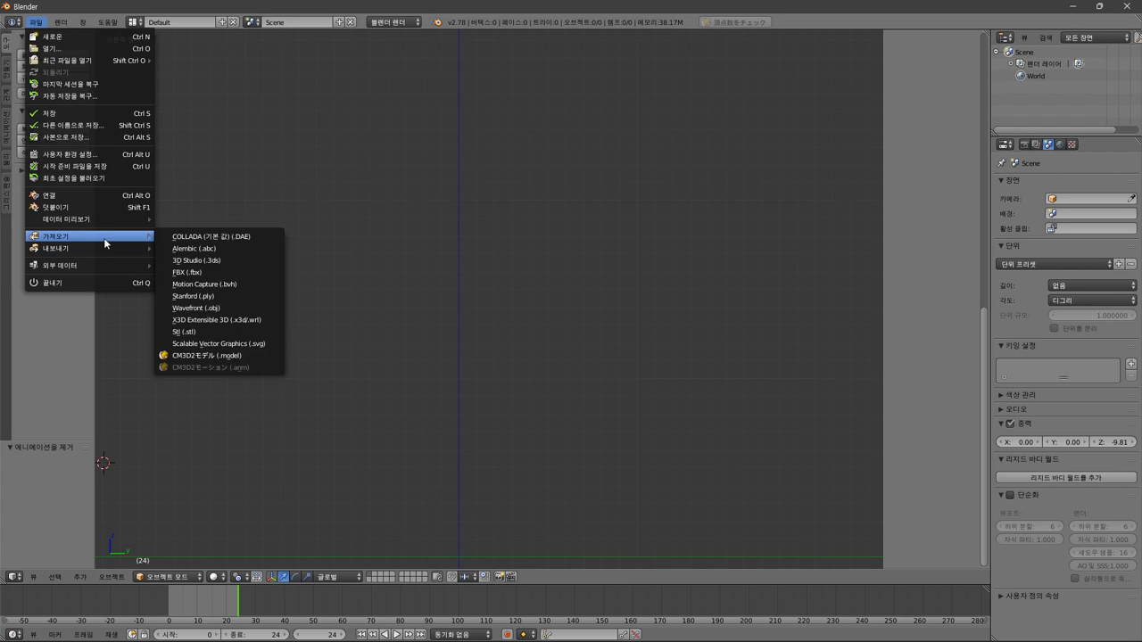
{"action": "left_click", "coordinate": [232, 361]}
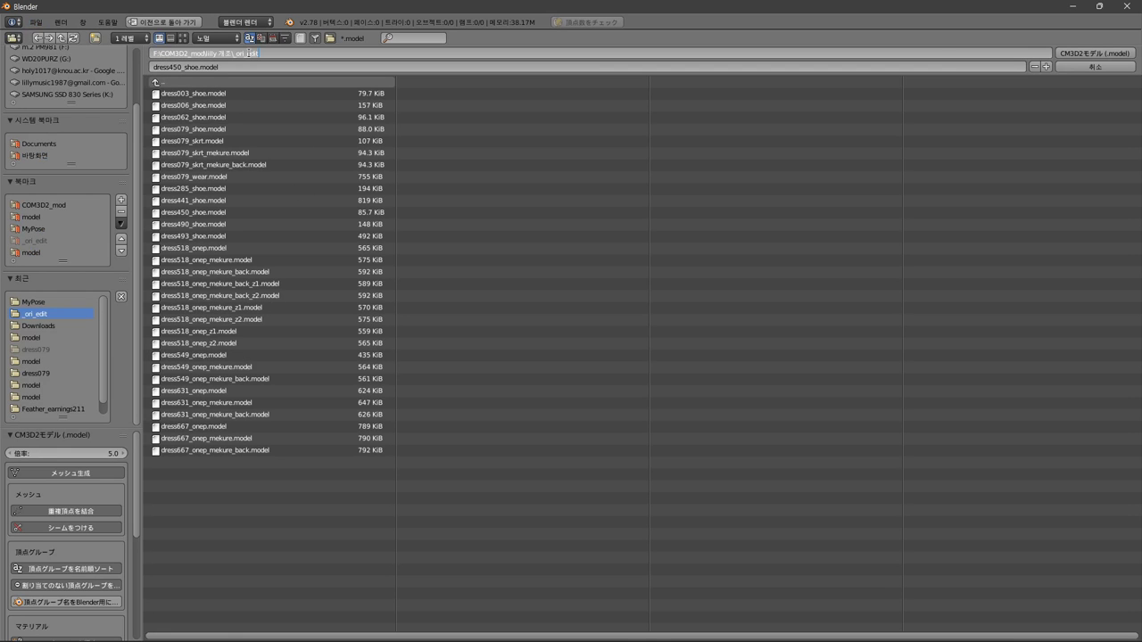
{"action": "left_click", "coordinate": [274, 39]}
{"action": "left_click", "coordinate": [223, 93]}
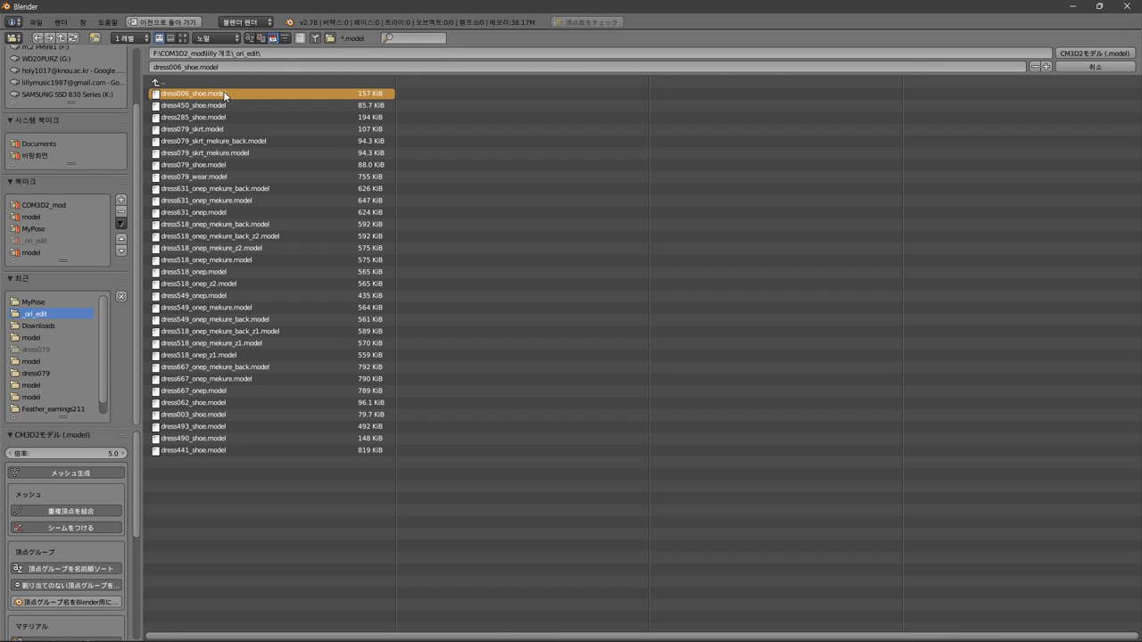
{"action": "left_click", "coordinate": [1094, 54]}
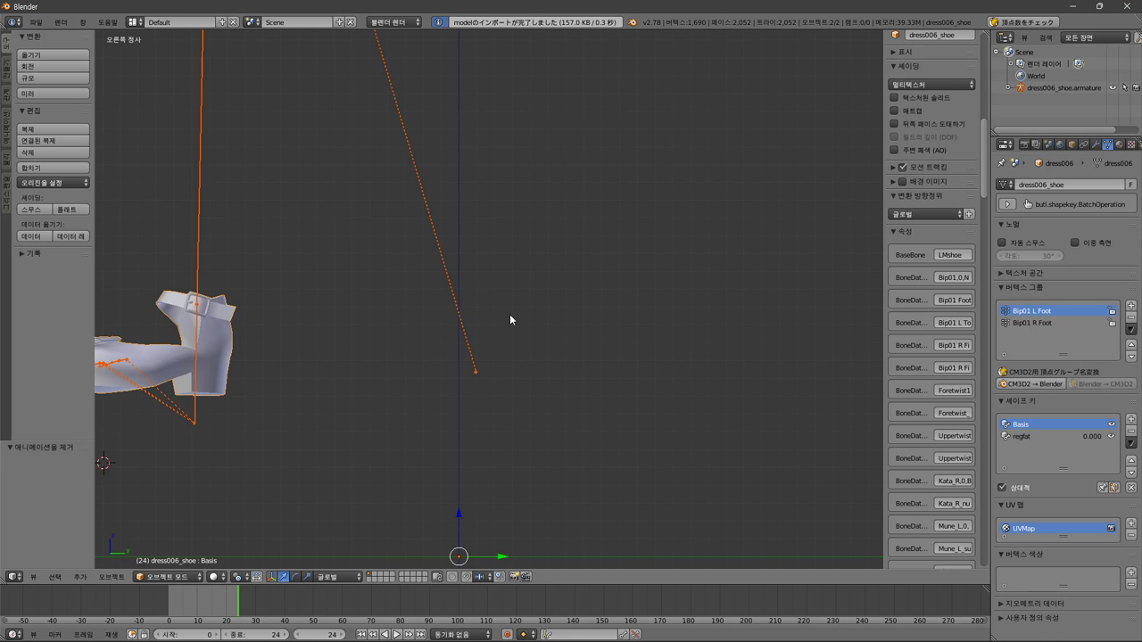
{"action": "middle_click_drag", "start_coordinate": [309, 344], "coordinate": [560, 352], "text": "shift"}
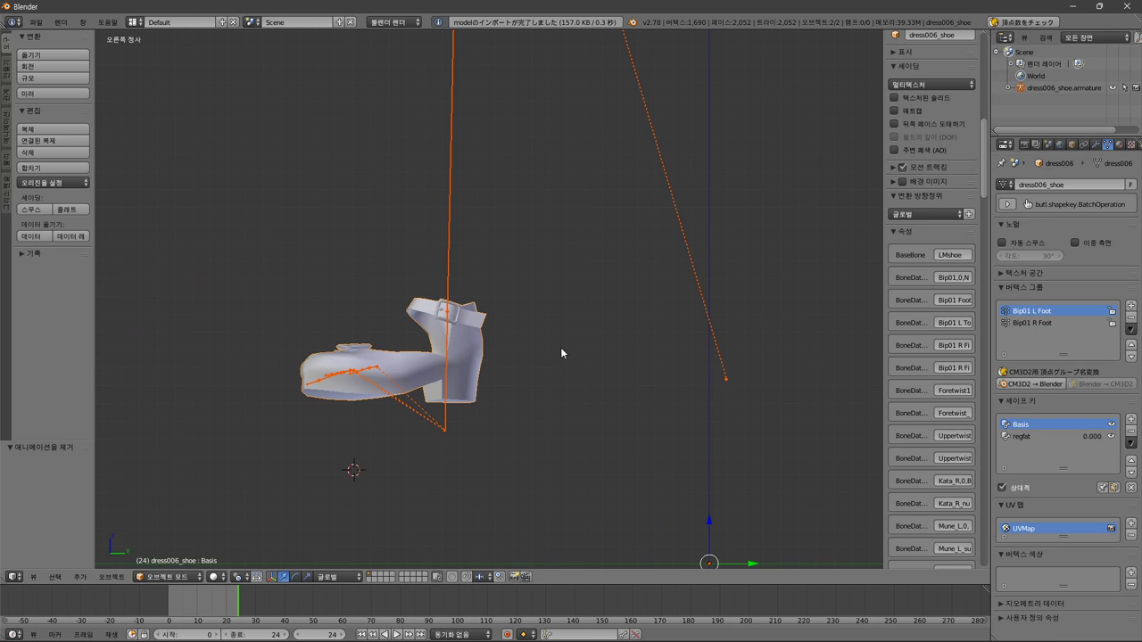
{"action": "key", "text": "alt+Tab"}
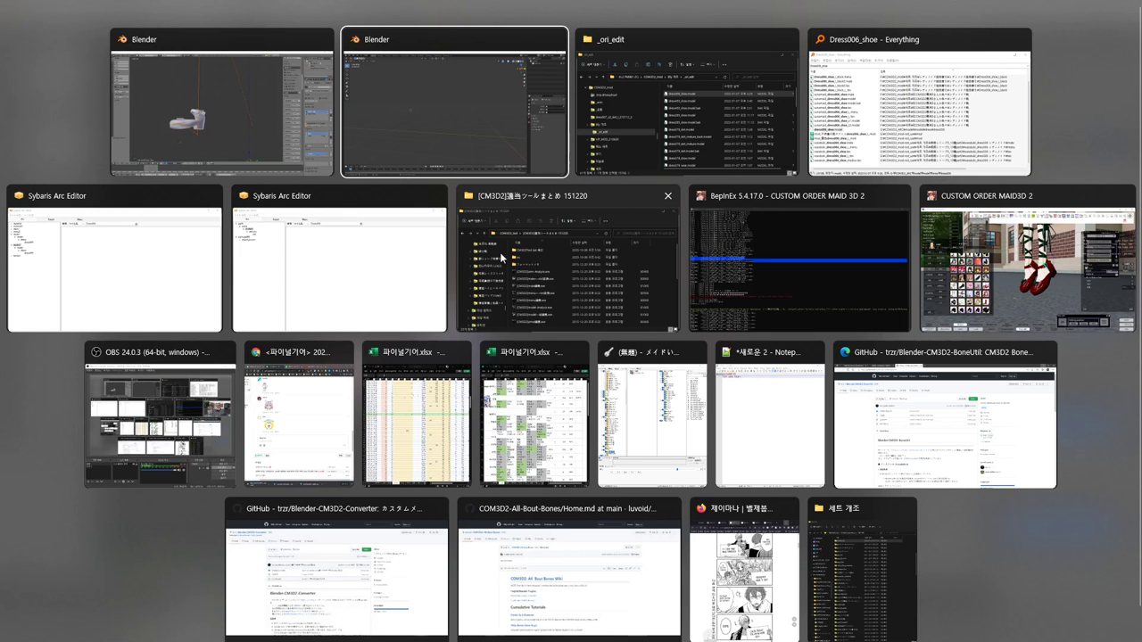
{"action": "left_click", "coordinate": [133, 465]}
{"action": "left_click", "coordinate": [1012, 536]}
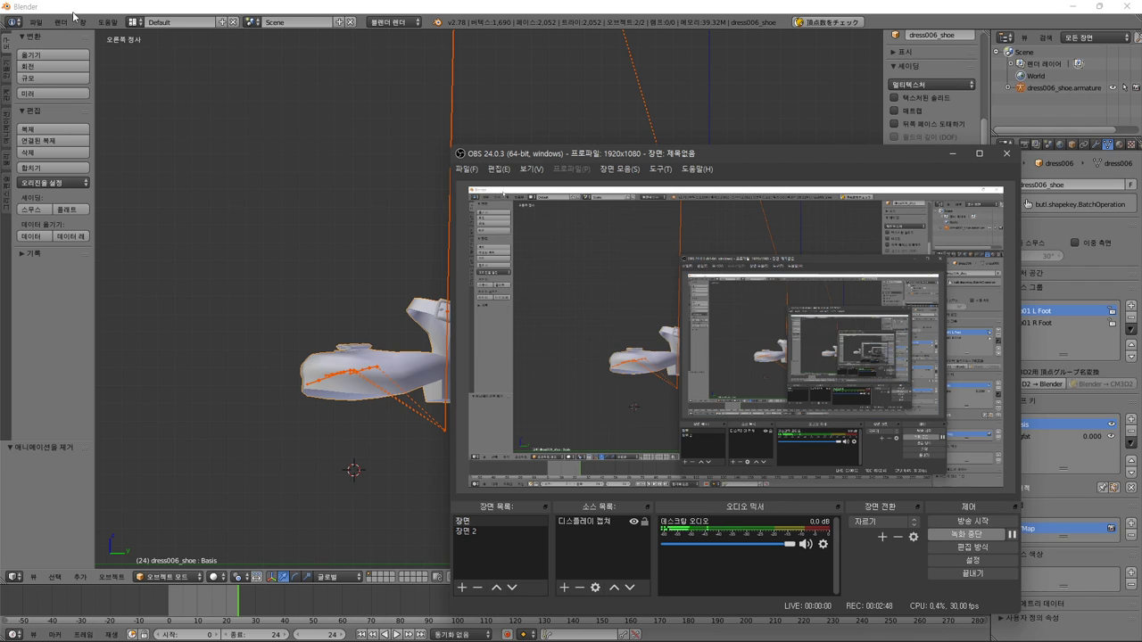
{"action": "left_click", "coordinate": [226, 269]}
- Select only the dress006_shoe mesh without its armature and add a shape key named highheel
{"action": "middle_click_drag", "start_coordinate": [335, 357], "coordinate": [558, 372]}
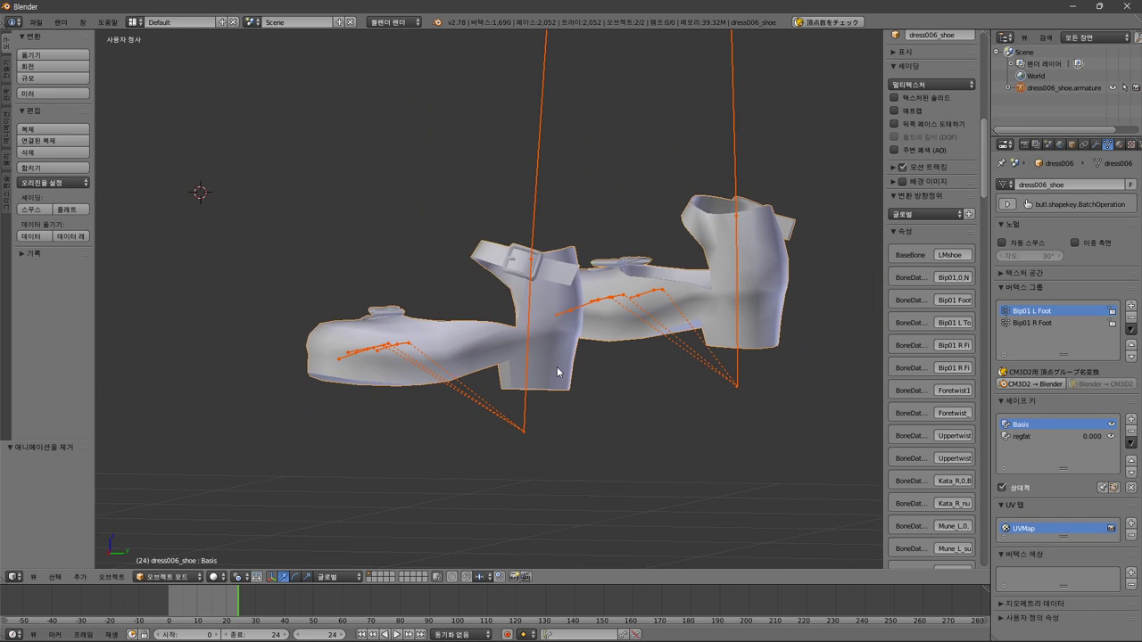
{"action": "left_click", "coordinate": [558, 372]}
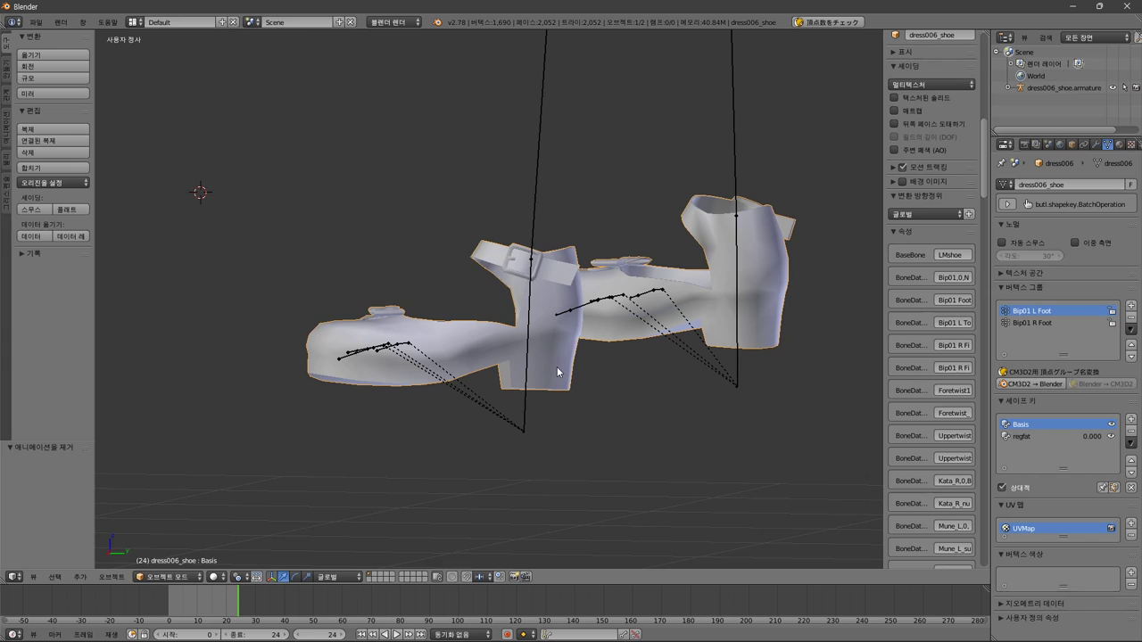
{"action": "left_click", "coordinate": [1131, 421]}
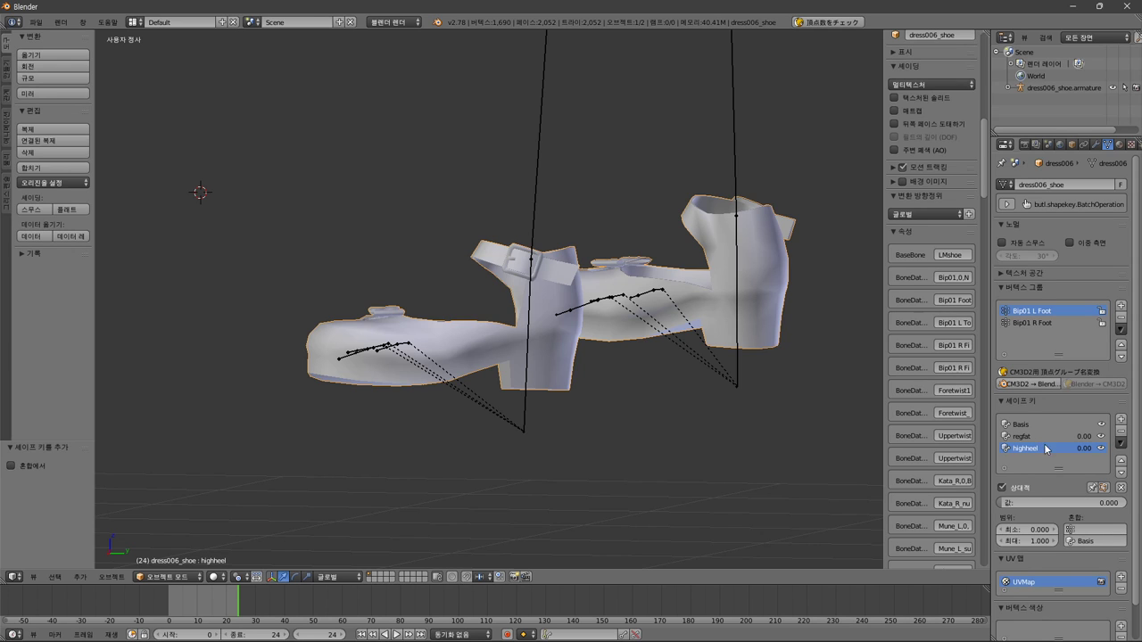
- Put the shoe mesh into Edit Mode with the highheel shape key active
{"action": "key", "text": "Tab"}
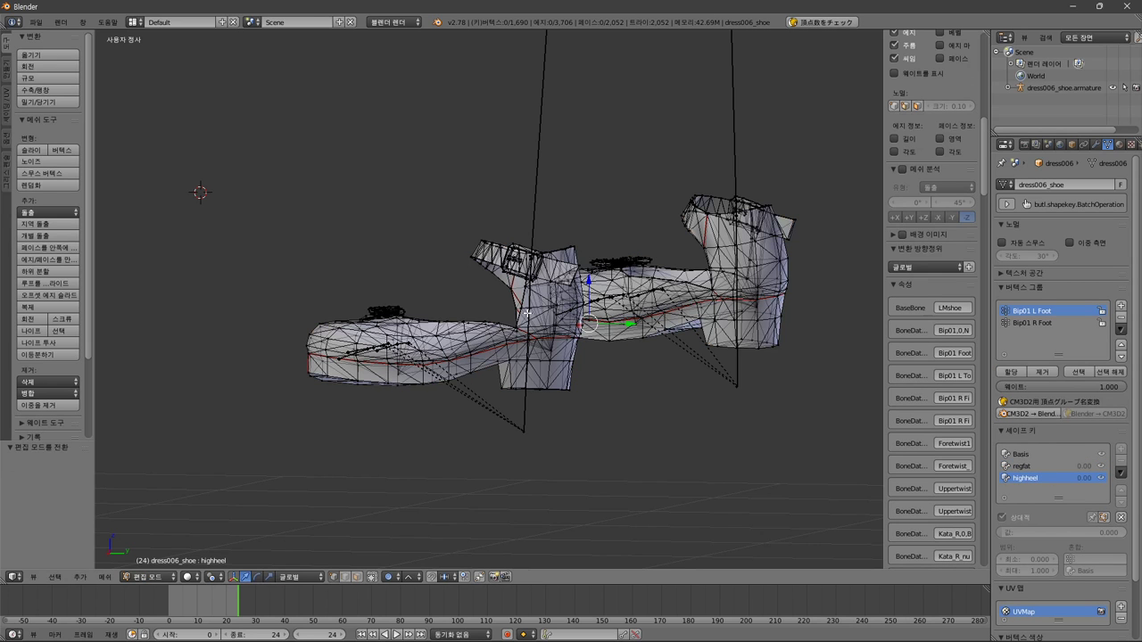
{"action": "key", "text": "Tab"}
{"action": "key", "text": "Tab"}
{"action": "left_click", "coordinate": [148, 576]}
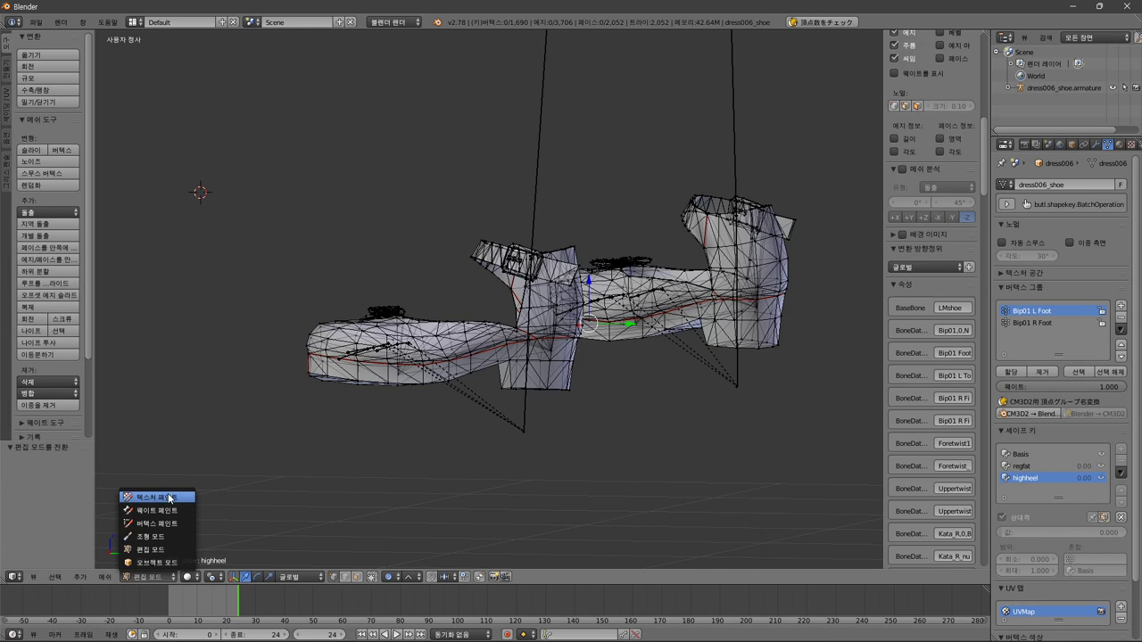
{"action": "left_click", "coordinate": [156, 563]}
{"action": "left_click", "coordinate": [149, 576]}
{"action": "left_click", "coordinate": [149, 550]}
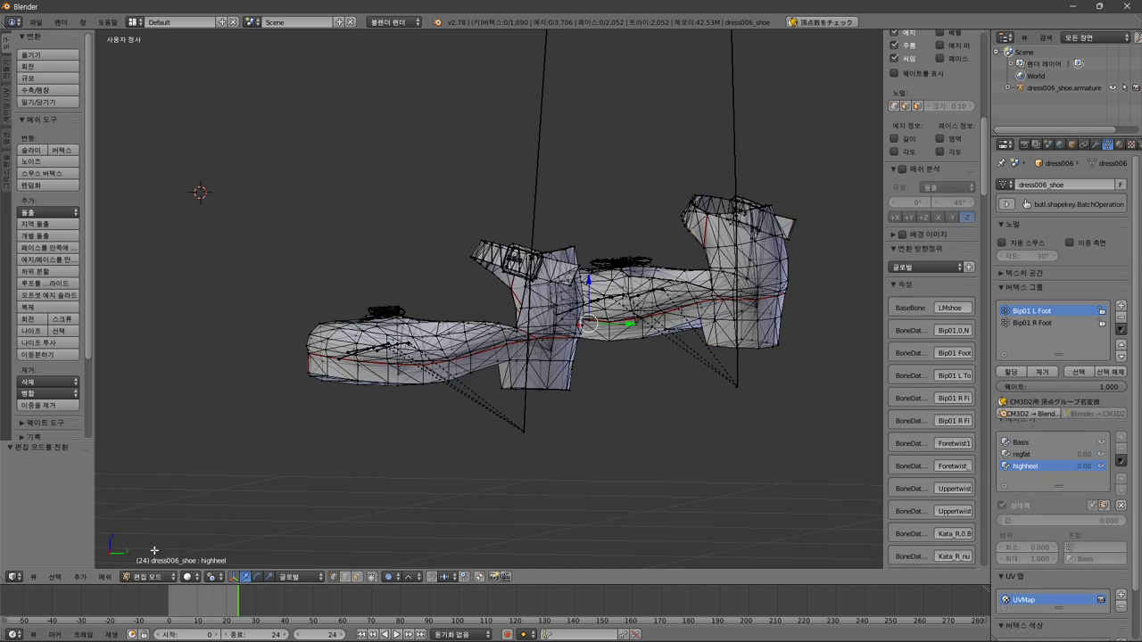
- Disable proportional editing for the shoe mesh
{"action": "scroll", "coordinate": [559, 403], "scroll_direction": "up", "scroll_amount": 2}
{"action": "middle_click_drag", "start_coordinate": [577, 409], "coordinate": [602, 378], "text": "shift"}
{"action": "middle_click_drag", "start_coordinate": [448, 453], "coordinate": [449, 445]}
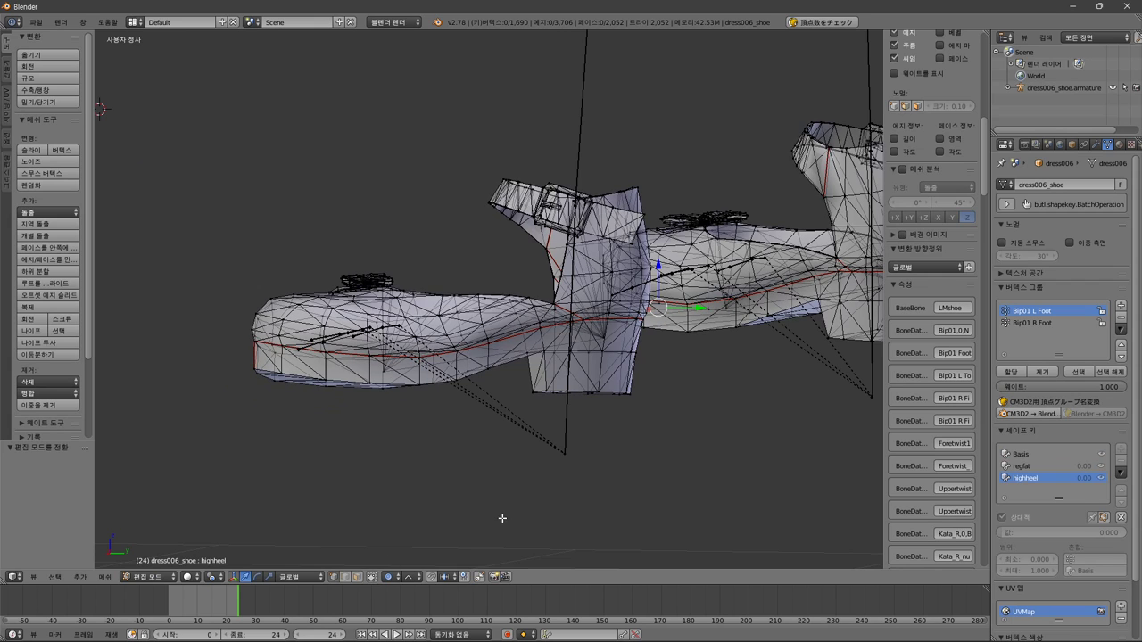
{"action": "left_click", "coordinate": [400, 582]}
{"action": "left_click", "coordinate": [399, 564]}
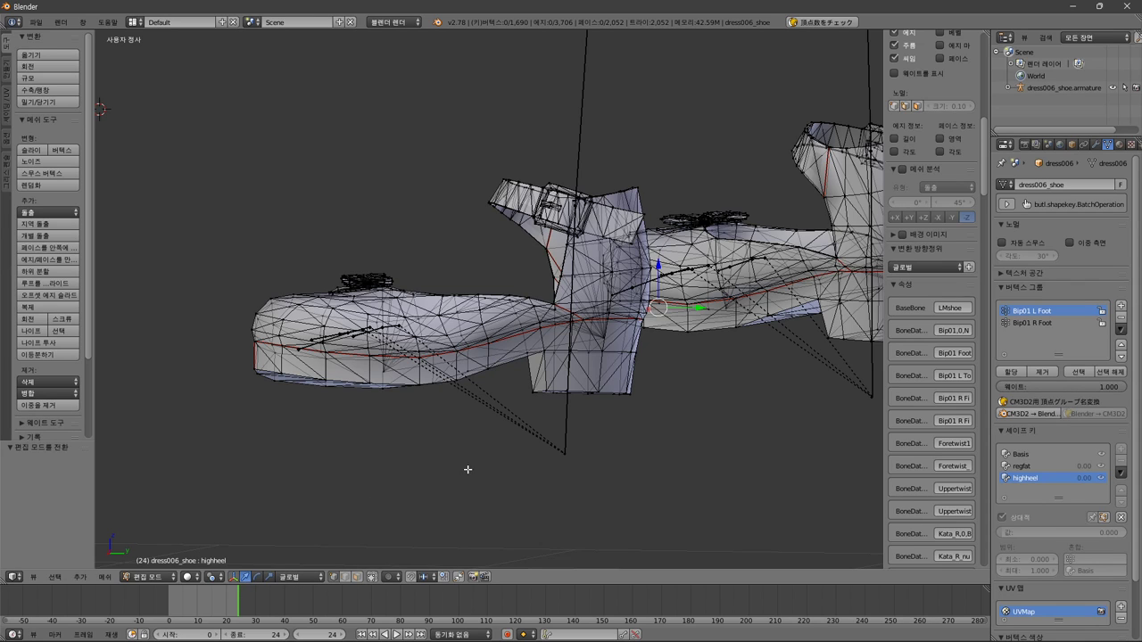
- Select a lower vertex at the toe of the shoe sole and set the transform orientation to Normal
{"action": "mouse_move", "coordinate": [468, 469]}
{"action": "middle_mouse_down"}
{"action": "mouse_move", "coordinate": [454, 461]}
{"action": "mouse_move", "coordinate": [469, 458]}
{"action": "middle_mouse_up"}
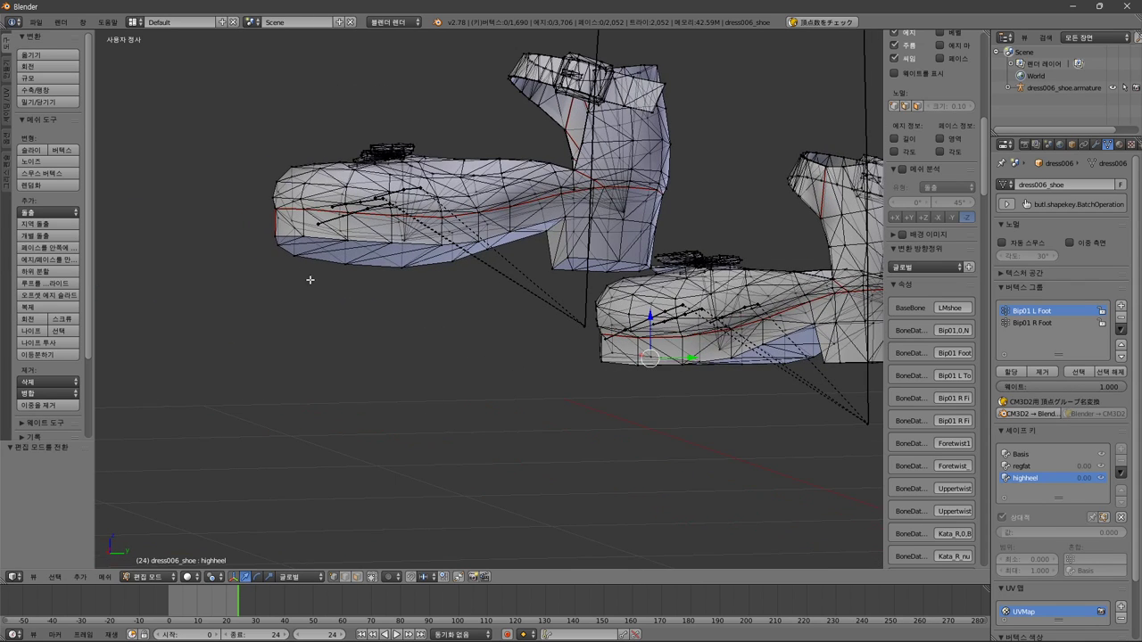
{"action": "right_click", "coordinate": [273, 236]}
{"action": "middle_click_drag", "start_coordinate": [444, 288], "coordinate": [303, 307]}
{"action": "middle_click_drag", "start_coordinate": [459, 325], "coordinate": [582, 323]}
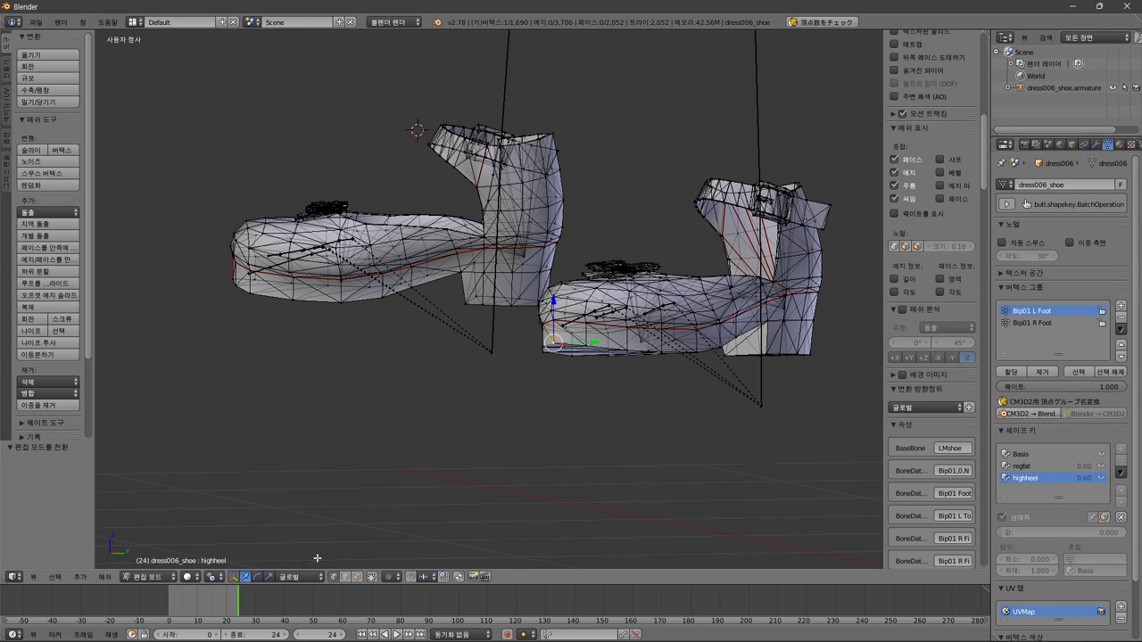
{"action": "middle_click_drag", "start_coordinate": [520, 526], "coordinate": [553, 369]}
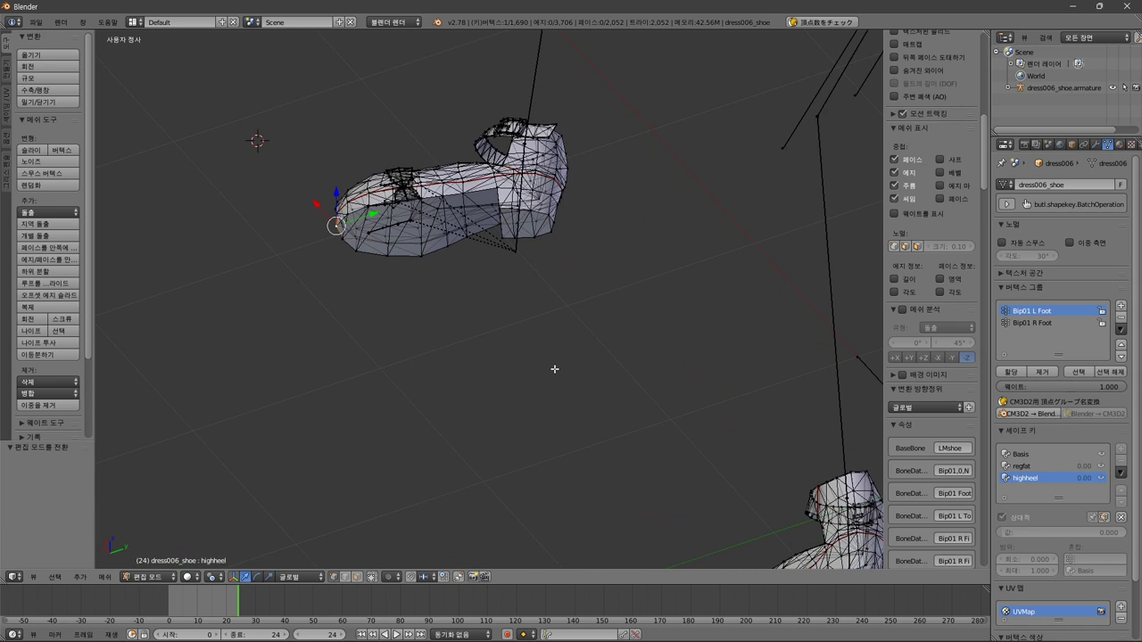
{"action": "left_click", "coordinate": [307, 577]}
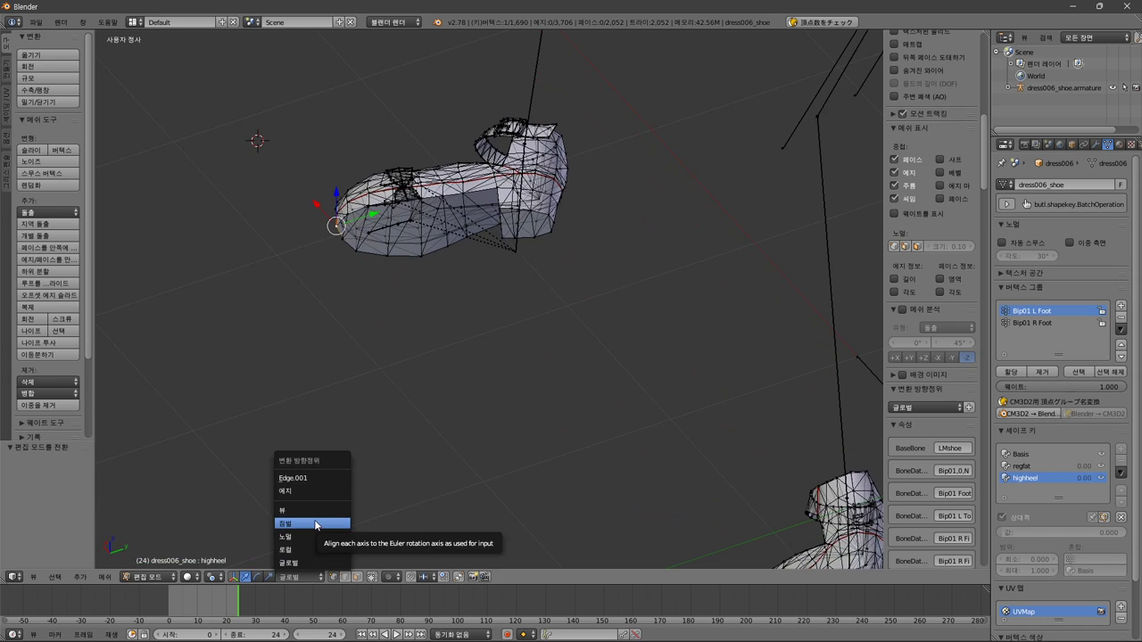
{"action": "left_click", "coordinate": [308, 537]}
{"action": "middle_click_drag", "start_coordinate": [484, 339], "coordinate": [494, 368]}
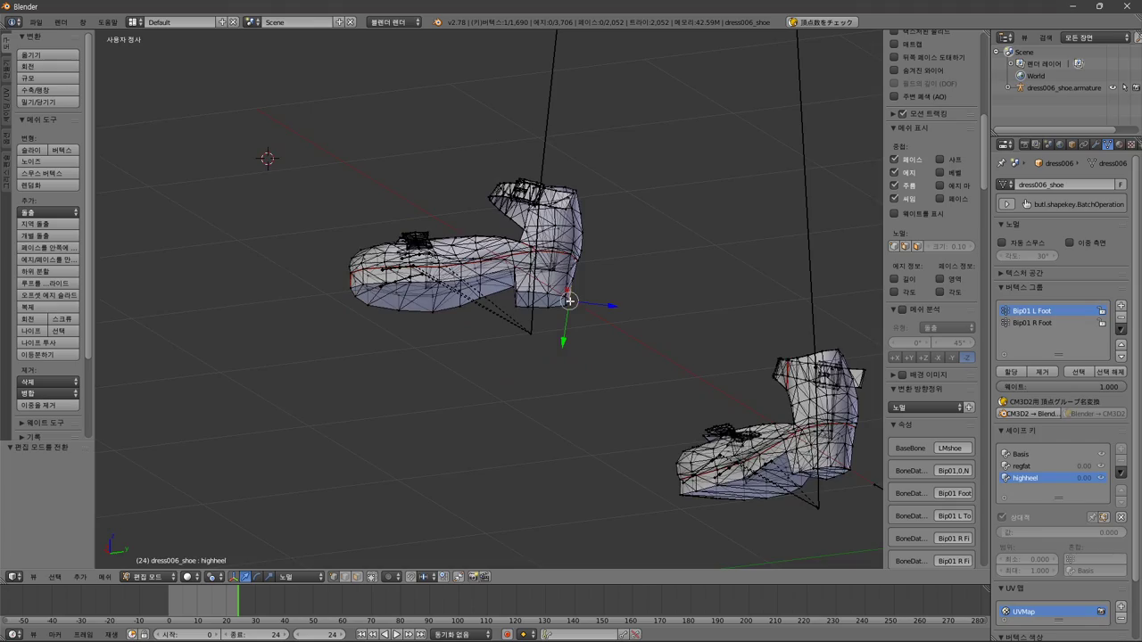
- Select the lower front vertex of the toe and clear the selection again
{"action": "middle_click_drag", "start_coordinate": [569, 300], "coordinate": [453, 337]}
{"action": "scroll", "coordinate": [523, 374], "scroll_direction": "up", "scroll_amount": 4}
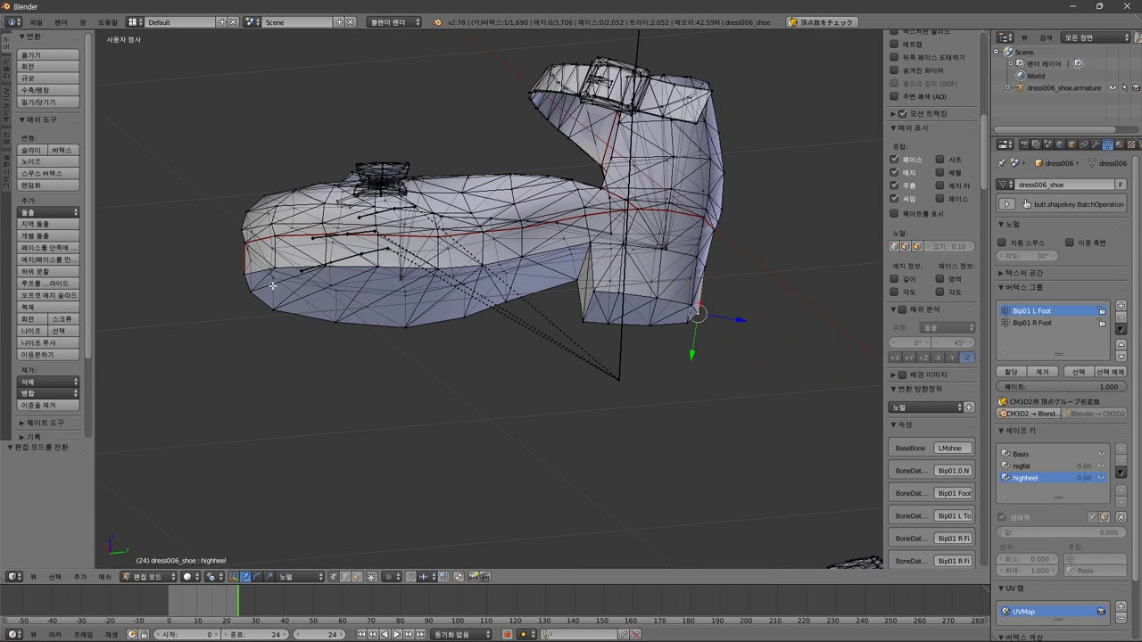
{"action": "right_click", "coordinate": [246, 276]}
{"action": "middle_click_drag", "start_coordinate": [258, 281], "coordinate": [326, 329]}
{"action": "key", "text": "a"}
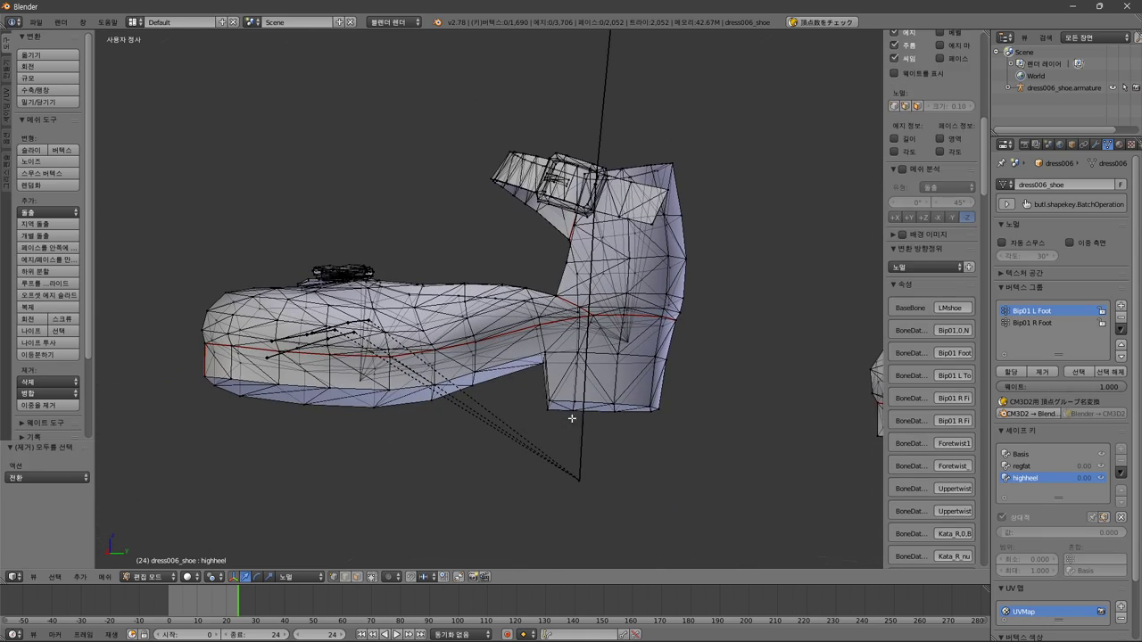
- Box-select the vertices around the vertical edge near the front of the heel base and switch to edge selection mode
{"action": "key", "text": "b"}
{"action": "left_click_drag", "start_coordinate": [590, 394], "coordinate": [564, 425]}
{"action": "middle_click_drag", "start_coordinate": [500, 444], "coordinate": [496, 426]}
{"action": "key", "text": "a"}
{"action": "key", "text": "b"}
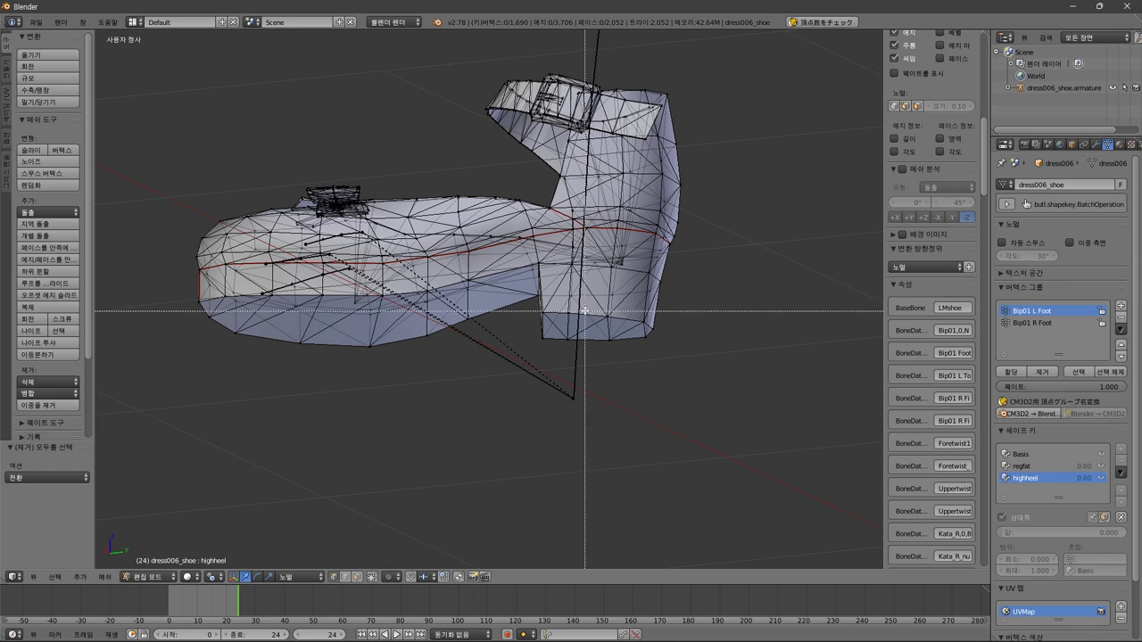
{"action": "left_click_drag", "start_coordinate": [584, 311], "coordinate": [560, 363]}
{"action": "left_click", "coordinate": [302, 578]}
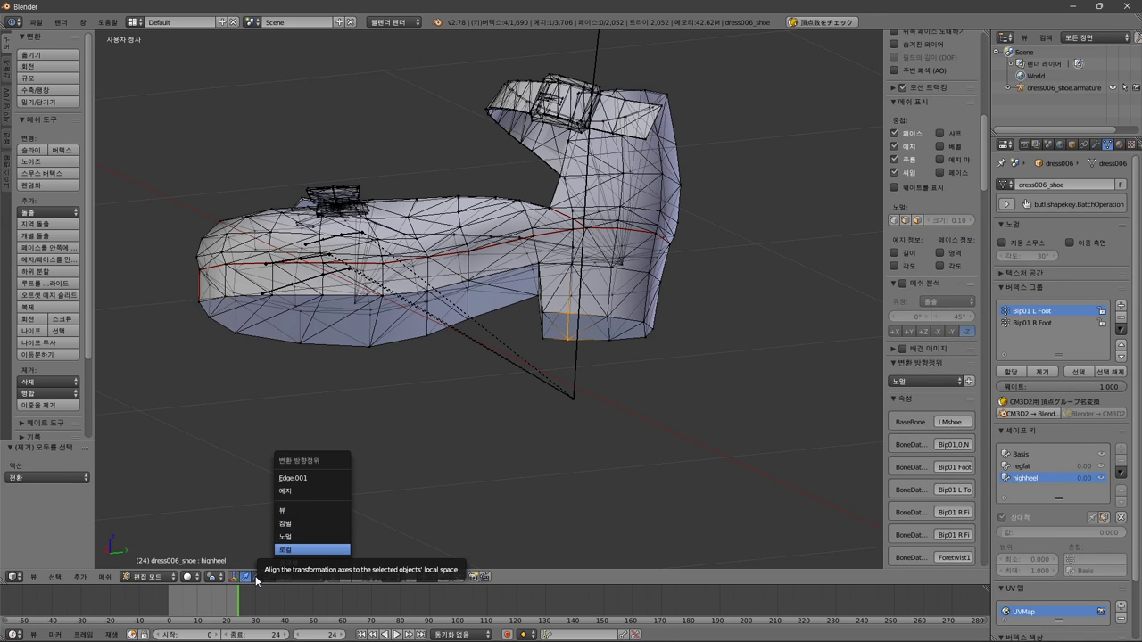
{"action": "left_click", "coordinate": [345, 579]}
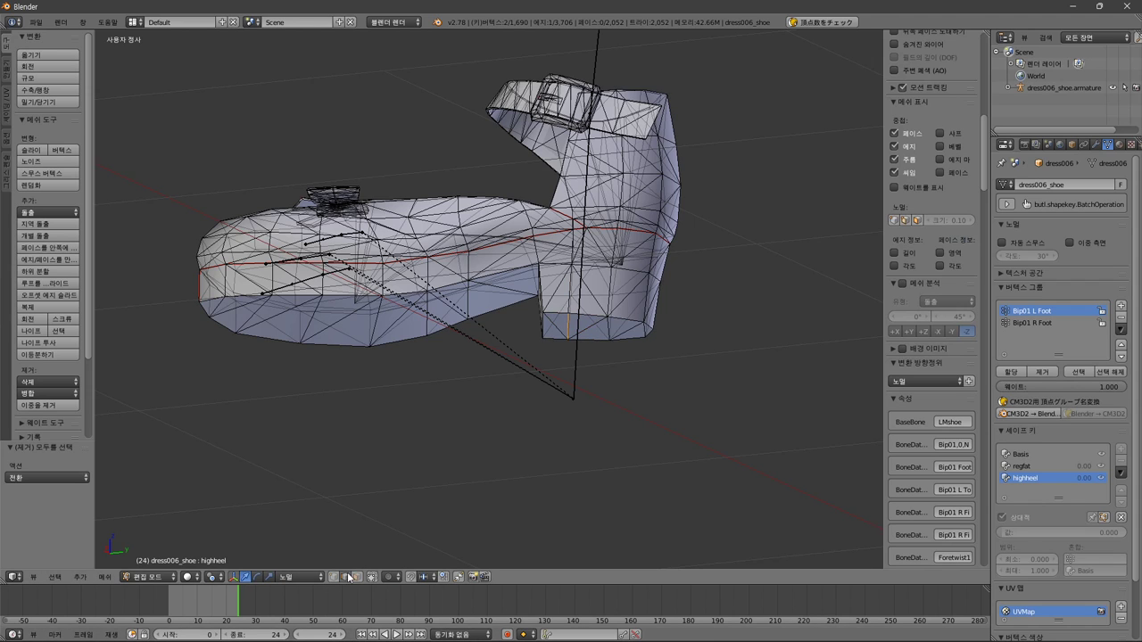
- Delete the existing custom transform orientations Edge and Edge.001
{"action": "middle_click_drag", "start_coordinate": [539, 449], "coordinate": [537, 456]}
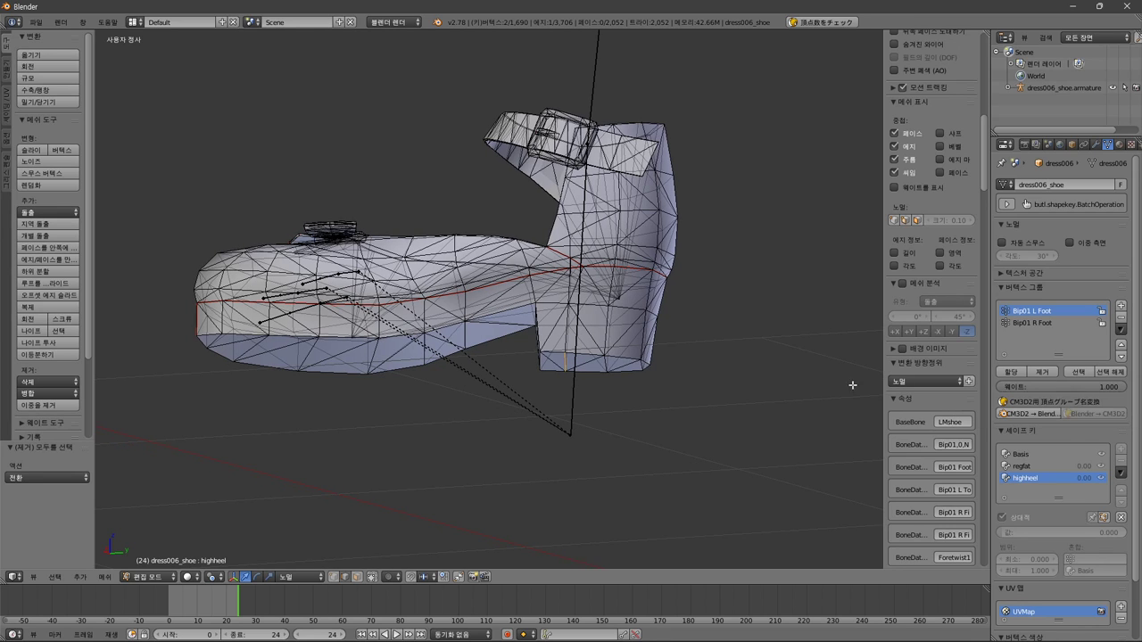
{"action": "left_click", "coordinate": [935, 382]}
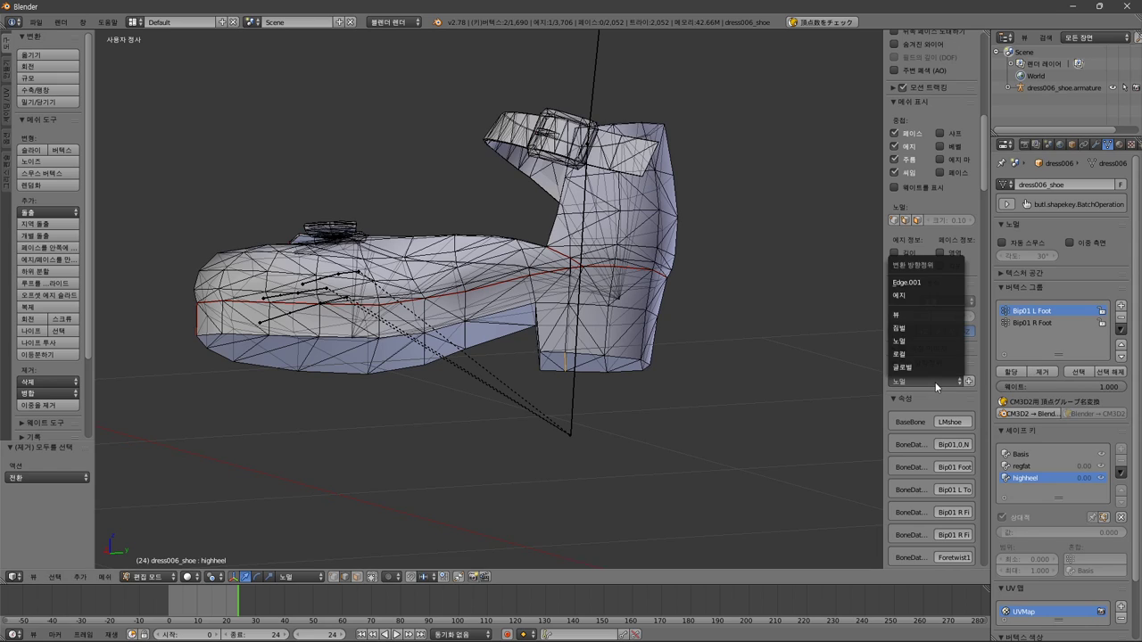
{"action": "left_click", "coordinate": [936, 296]}
{"action": "left_click", "coordinate": [968, 397]}
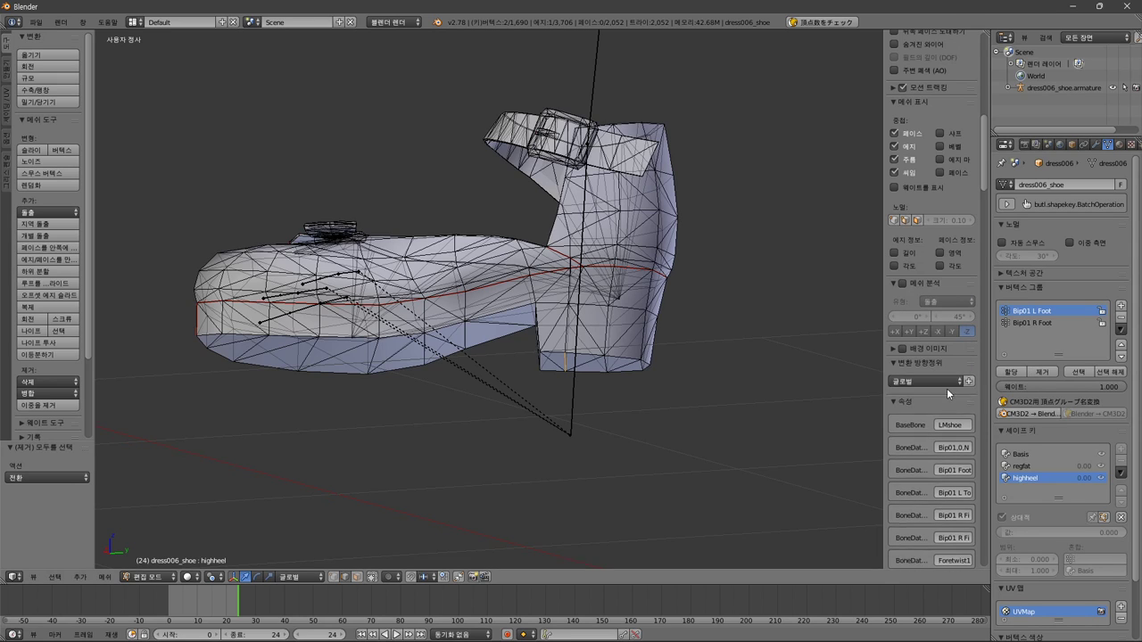
{"action": "left_click", "coordinate": [936, 381]}
{"action": "left_click", "coordinate": [932, 295]}
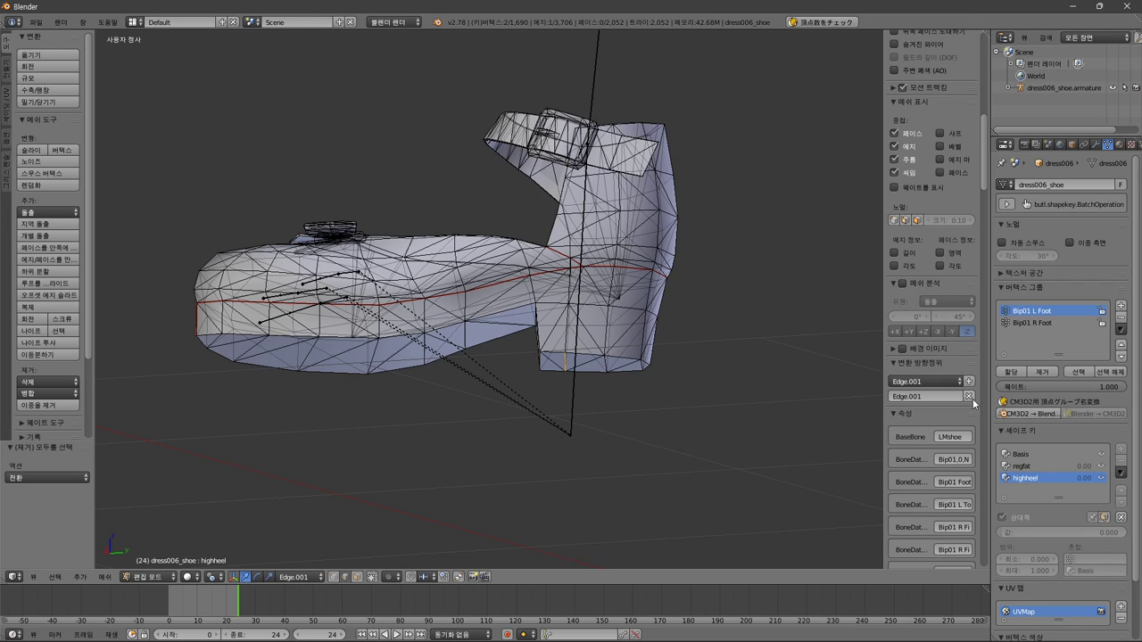
{"action": "left_click", "coordinate": [968, 396]}
- Try the Normal, Local and Gimbal transform orientations on the selected heel edge, ending with Normal
{"action": "left_click", "coordinate": [946, 378]}
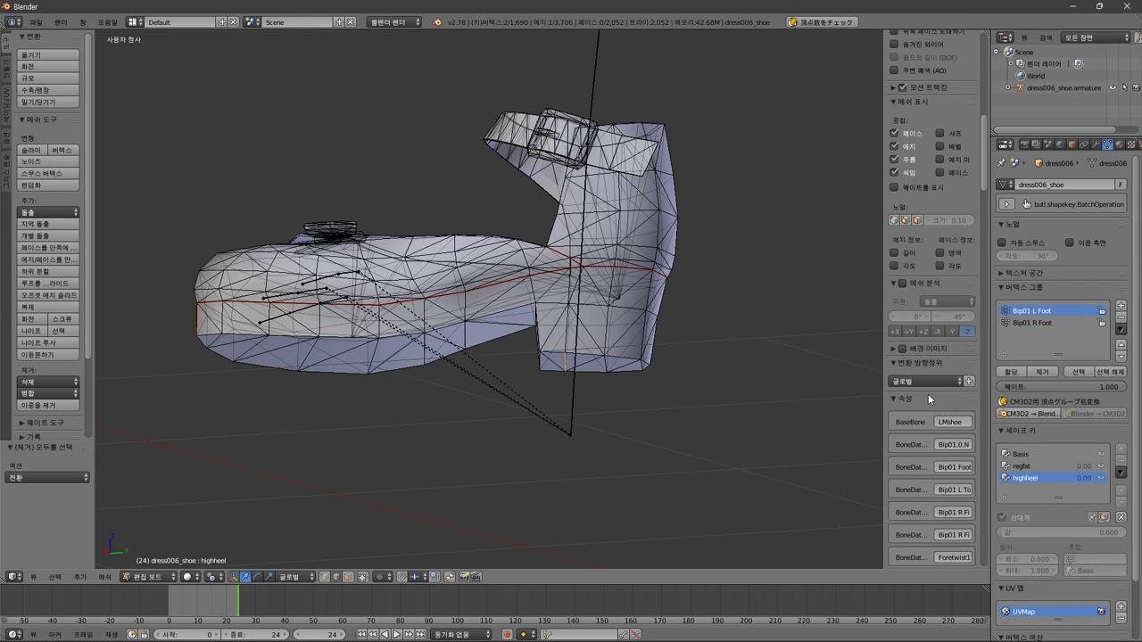
{"action": "left_click", "coordinate": [932, 381]}
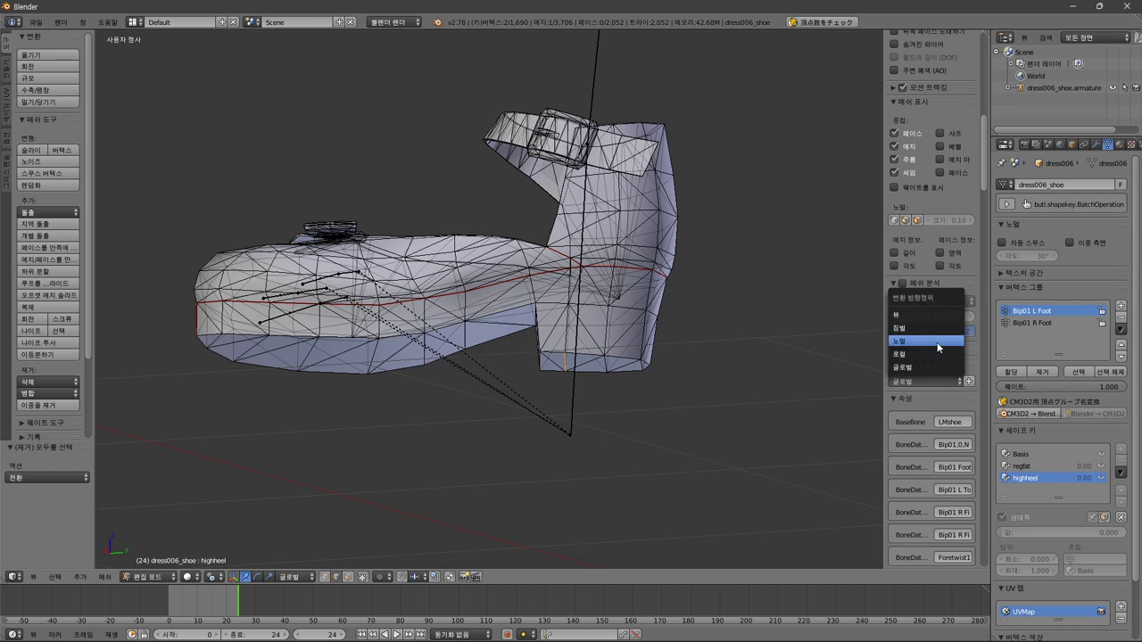
{"action": "left_click", "coordinate": [937, 345]}
{"action": "left_click", "coordinate": [924, 377]}
{"action": "left_click", "coordinate": [928, 355]}
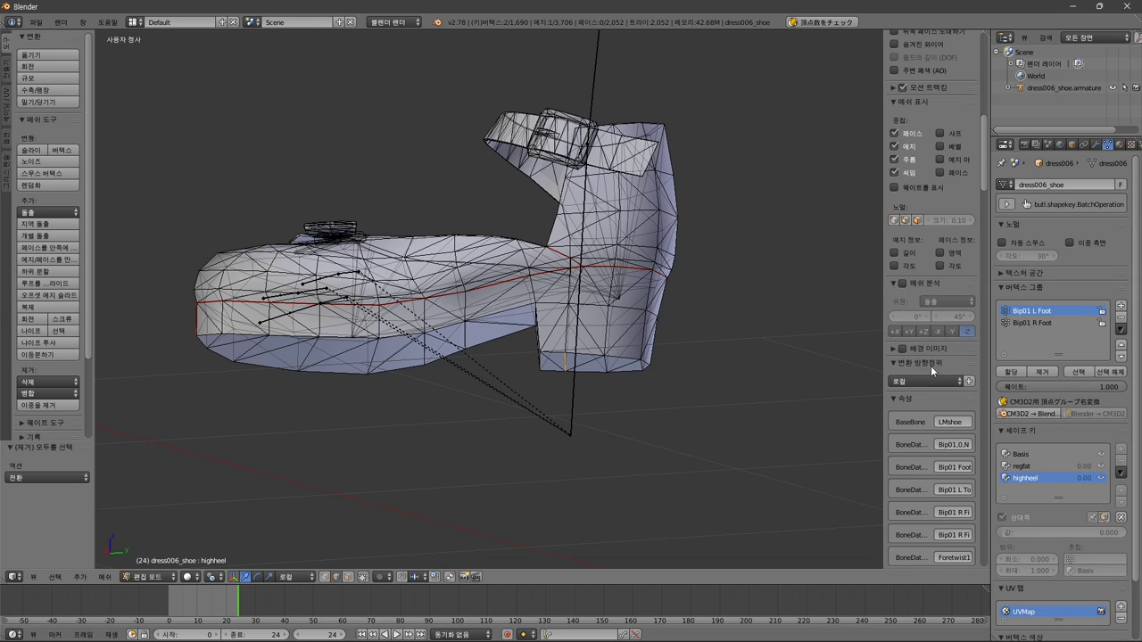
{"action": "left_click", "coordinate": [927, 381]}
{"action": "left_click", "coordinate": [937, 330]}
{"action": "left_click", "coordinate": [941, 381]}
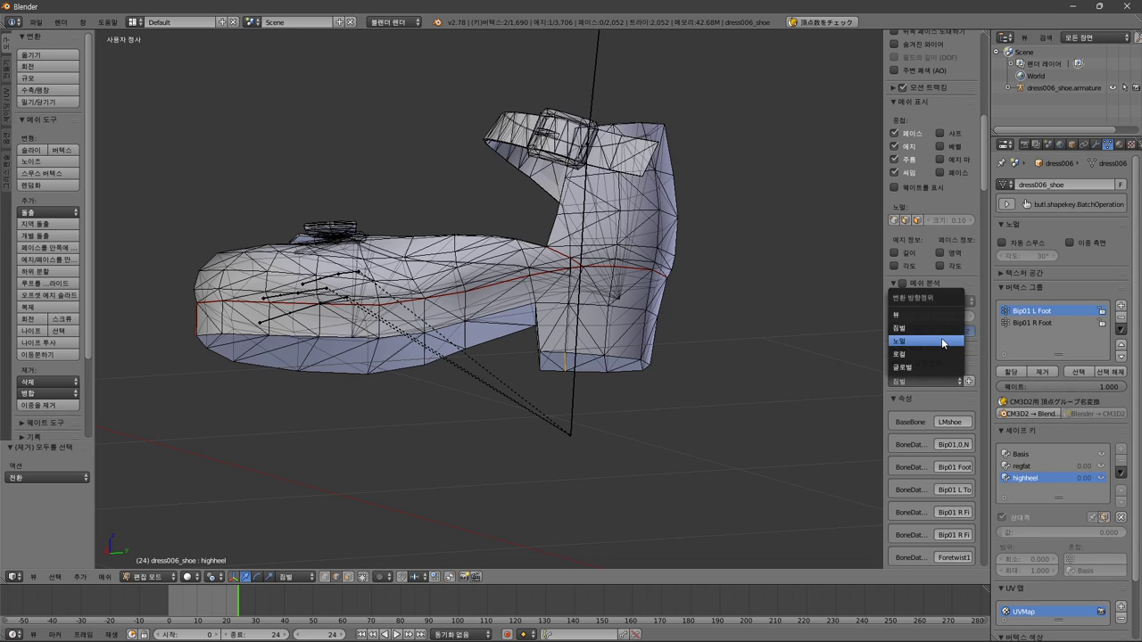
{"action": "left_click", "coordinate": [941, 338]}
- Create a custom transform orientation from the selected heel edge, make it active and try moving the edge
{"action": "left_click", "coordinate": [969, 382]}
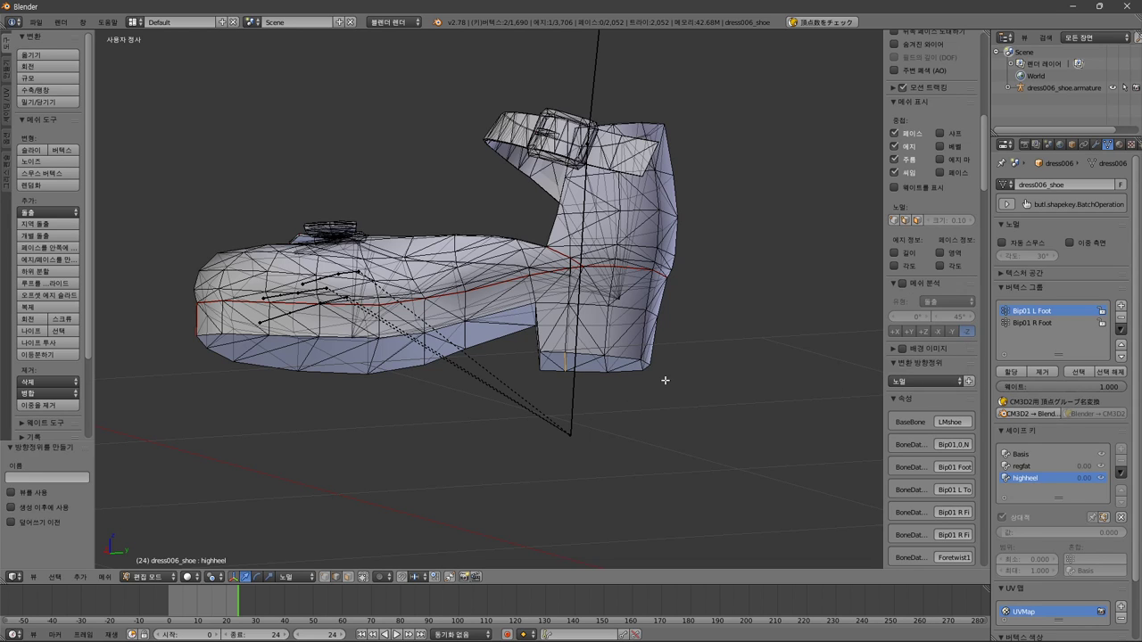
{"action": "left_click", "coordinate": [928, 380]}
{"action": "left_click", "coordinate": [919, 295]}
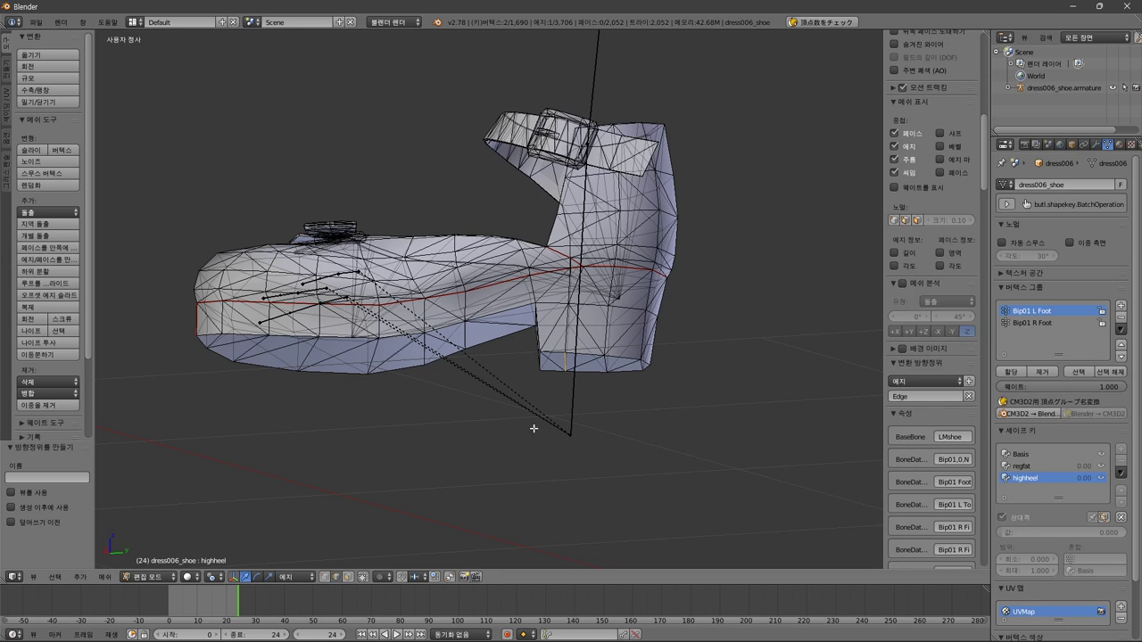
{"action": "key", "text": "g"}
{"action": "right_click", "coordinate": [619, 407]}
{"action": "scroll", "coordinate": [686, 425], "scroll_direction": "down", "scroll_amount": 6}
{"action": "scroll", "coordinate": [680, 454], "scroll_direction": "up", "scroll_amount": 3}
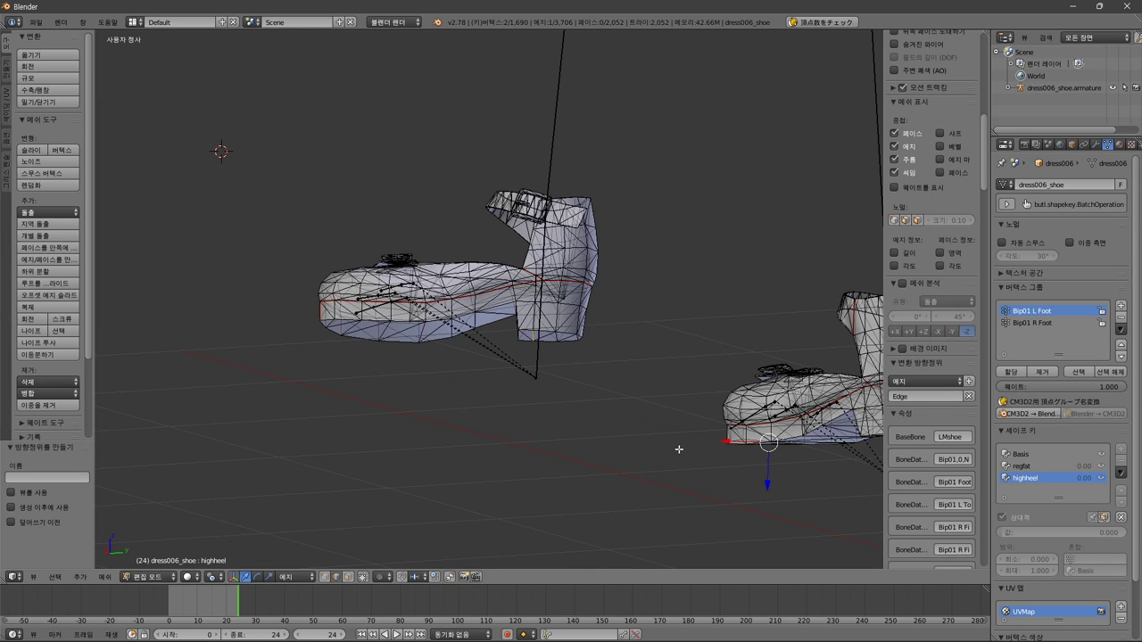
- Delete the custom Edge orientation and clear the mesh selection
{"action": "key", "text": "a"}
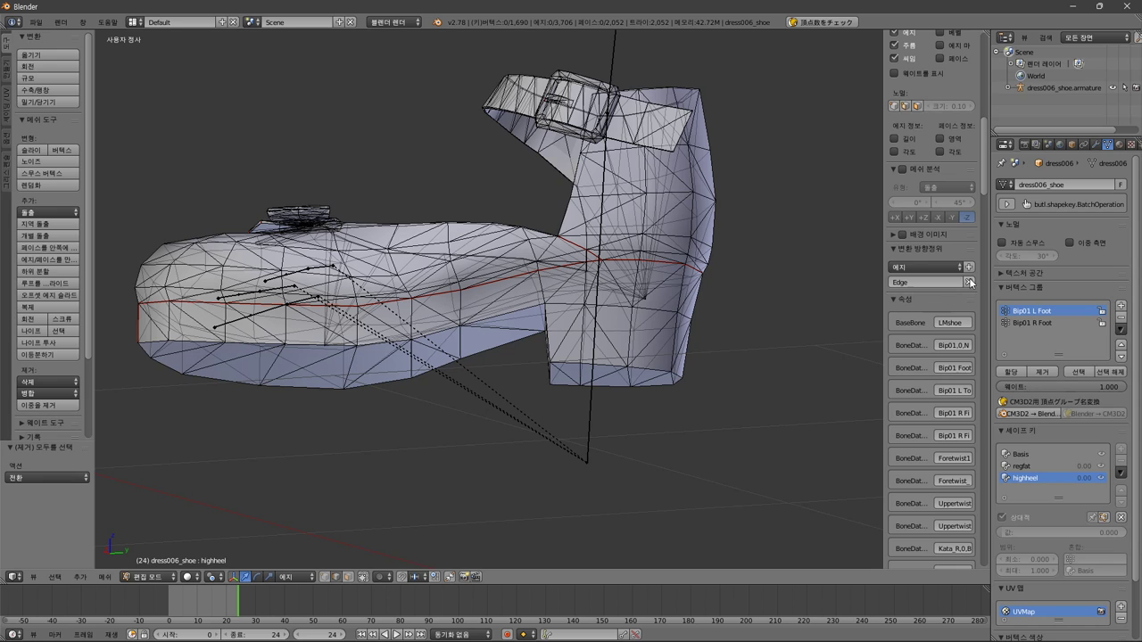
{"action": "left_click", "coordinate": [969, 282]}
{"action": "middle_click_drag", "start_coordinate": [613, 422], "coordinate": [541, 453], "text": "shift"}
{"action": "key", "text": "a"}
{"action": "key", "text": "a"}
{"action": "key", "text": "a"}
{"action": "key", "text": "a"}
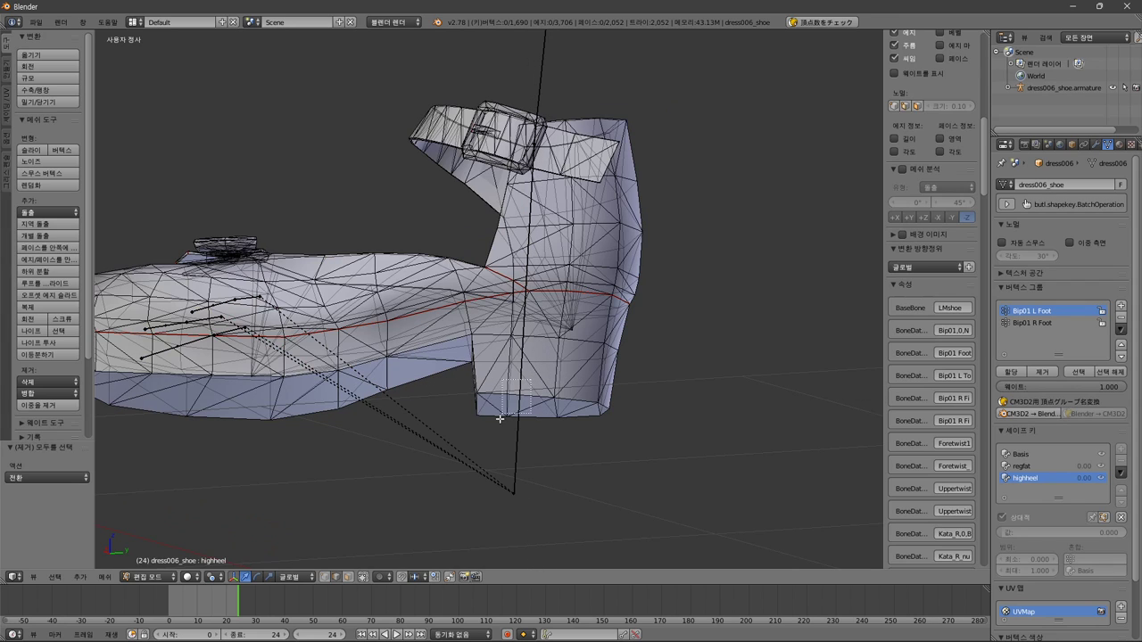
- Select the heel base edge in vertex selection mode and change the pivot point so the manipulator sits on the selection
{"action": "right_click", "coordinate": [501, 416]}
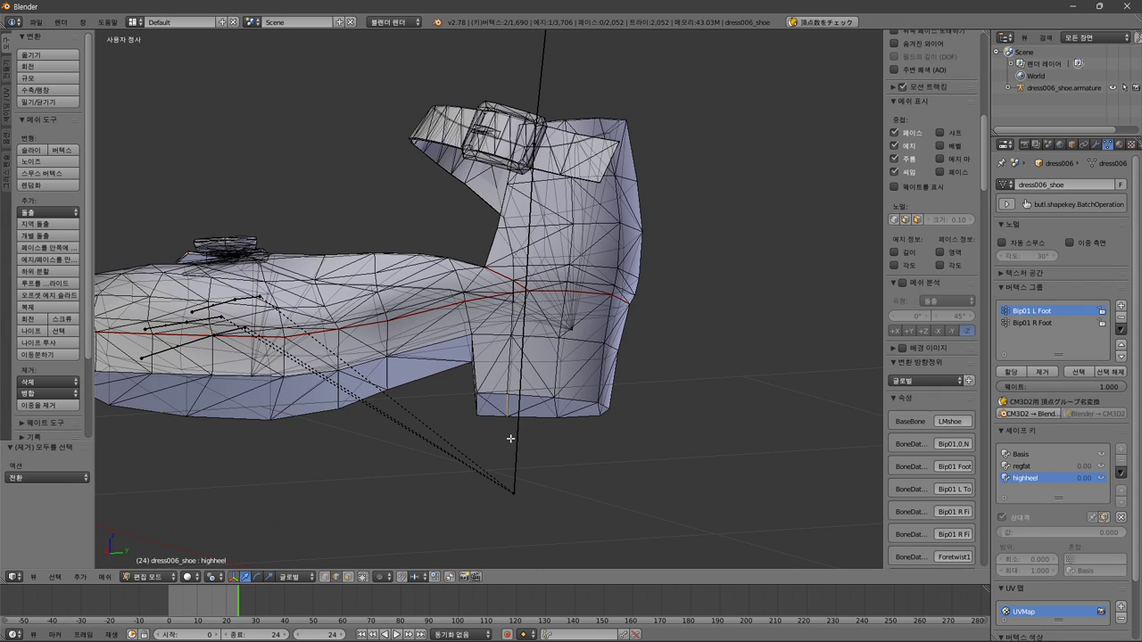
{"action": "left_click", "coordinate": [327, 578]}
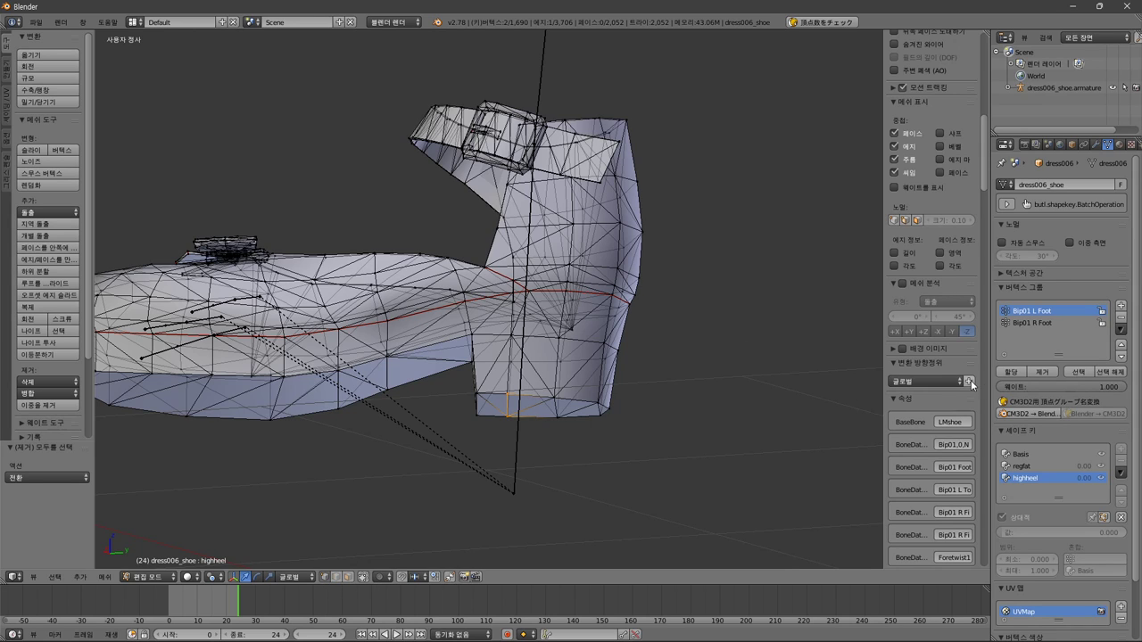
{"action": "left_click", "coordinate": [212, 579]}
{"action": "left_click", "coordinate": [262, 525]}
{"action": "middle_click_drag", "start_coordinate": [532, 487], "coordinate": [538, 461]}
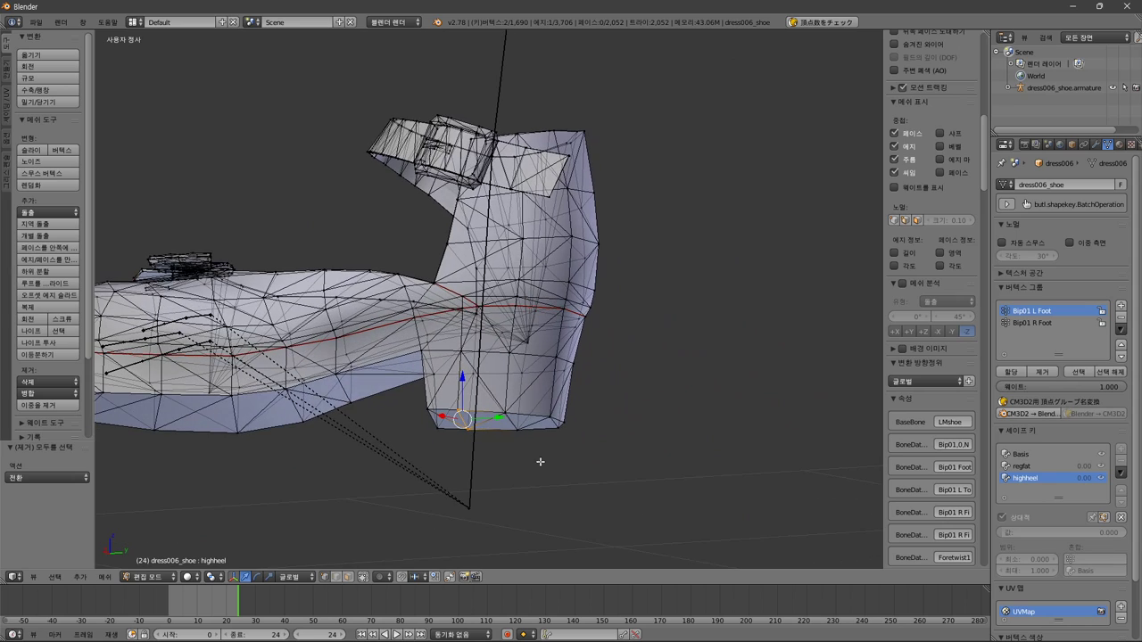
- Select the bottom vertex at the back of the heel and try a box selection beside it
{"action": "right_click", "coordinate": [560, 420]}
{"action": "middle_click_drag", "start_coordinate": [585, 430], "coordinate": [595, 448]}
{"action": "scroll", "coordinate": [514, 440], "scroll_direction": "up", "scroll_amount": 2}
{"action": "key", "text": "b"}
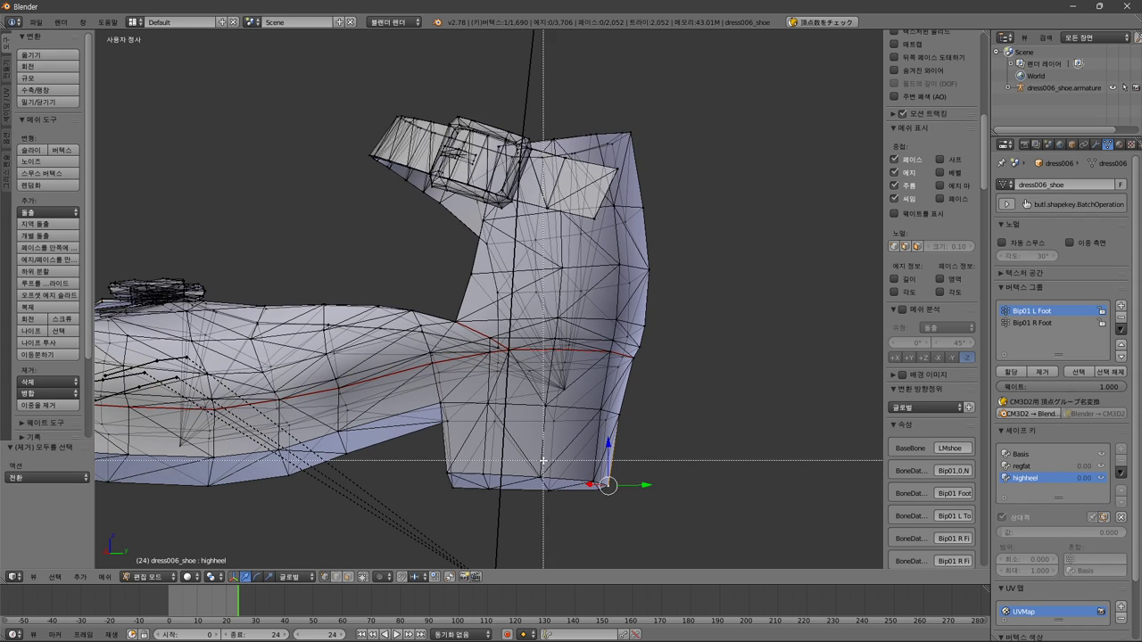
{"action": "right_click", "coordinate": [567, 461]}
- Try box-selecting the vertices at the front corner of the heel base and clear the selection
{"action": "key", "text": "a"}
{"action": "key", "text": "b"}
{"action": "left_click_drag", "start_coordinate": [564, 457], "coordinate": [476, 525]}
{"action": "middle_click_drag", "start_coordinate": [534, 491], "coordinate": [543, 471]}
{"action": "key", "text": "a"}
{"action": "key", "text": "b"}
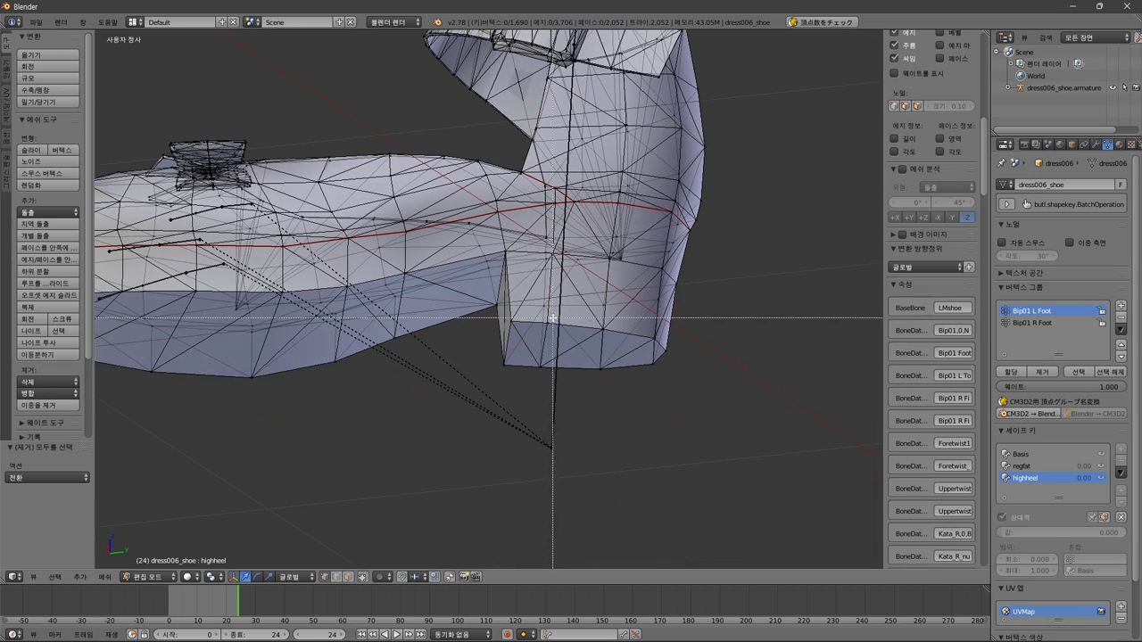
{"action": "left_click_drag", "start_coordinate": [553, 317], "coordinate": [499, 395]}
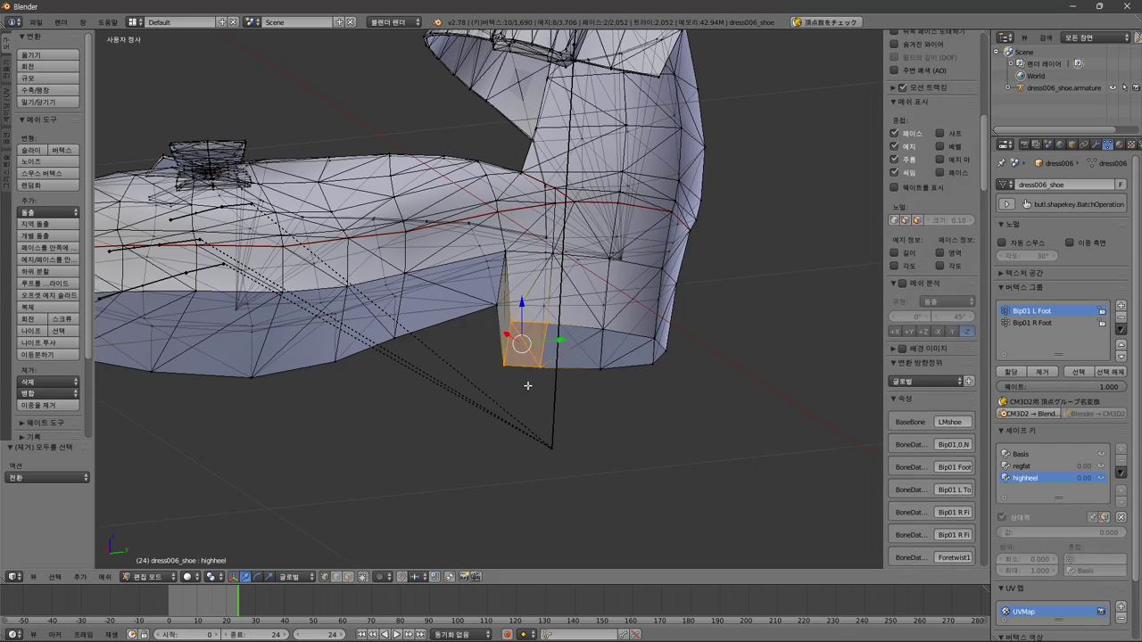
{"action": "middle_click_drag", "start_coordinate": [527, 386], "coordinate": [525, 409]}
{"action": "key", "text": "a"}
- Box-select the four vertices near the front of the heel base and set the transform orientation to Normal
{"action": "middle_click_drag", "start_coordinate": [533, 479], "coordinate": [574, 413]}
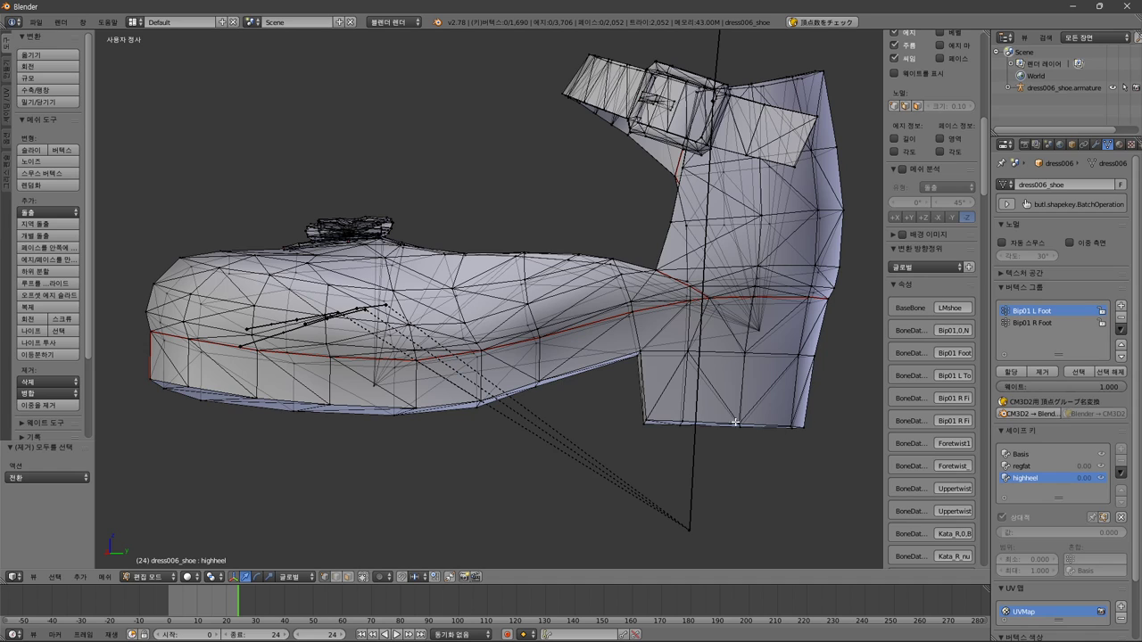
{"action": "key", "text": "b"}
{"action": "left_click_drag", "start_coordinate": [707, 403], "coordinate": [676, 456]}
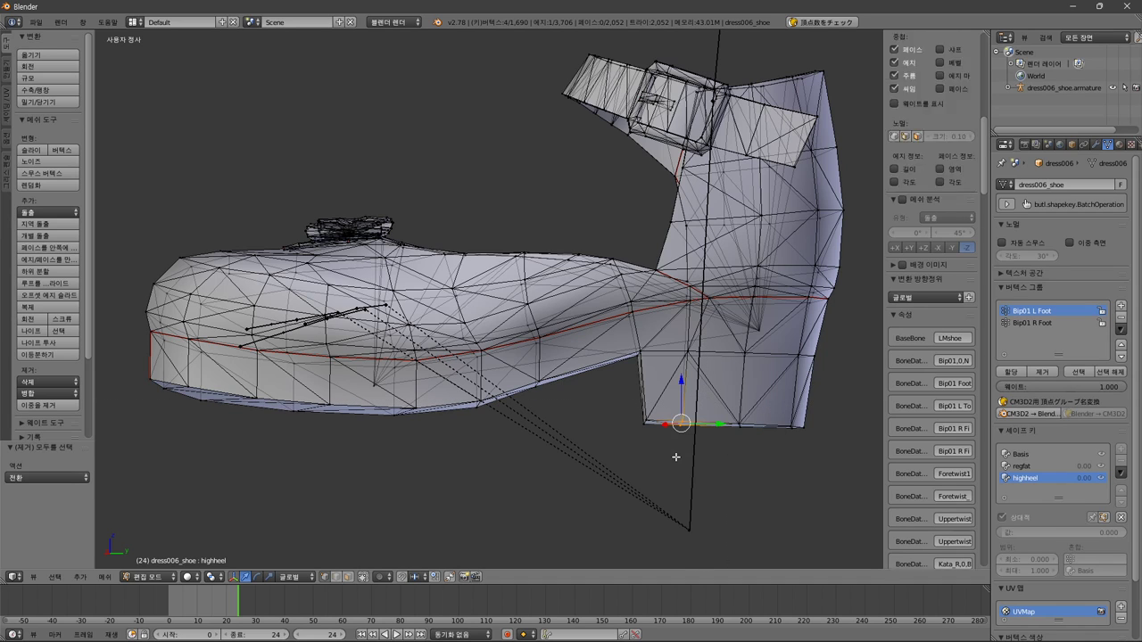
{"action": "left_click", "coordinate": [290, 576]}
{"action": "left_click", "coordinate": [326, 534]}
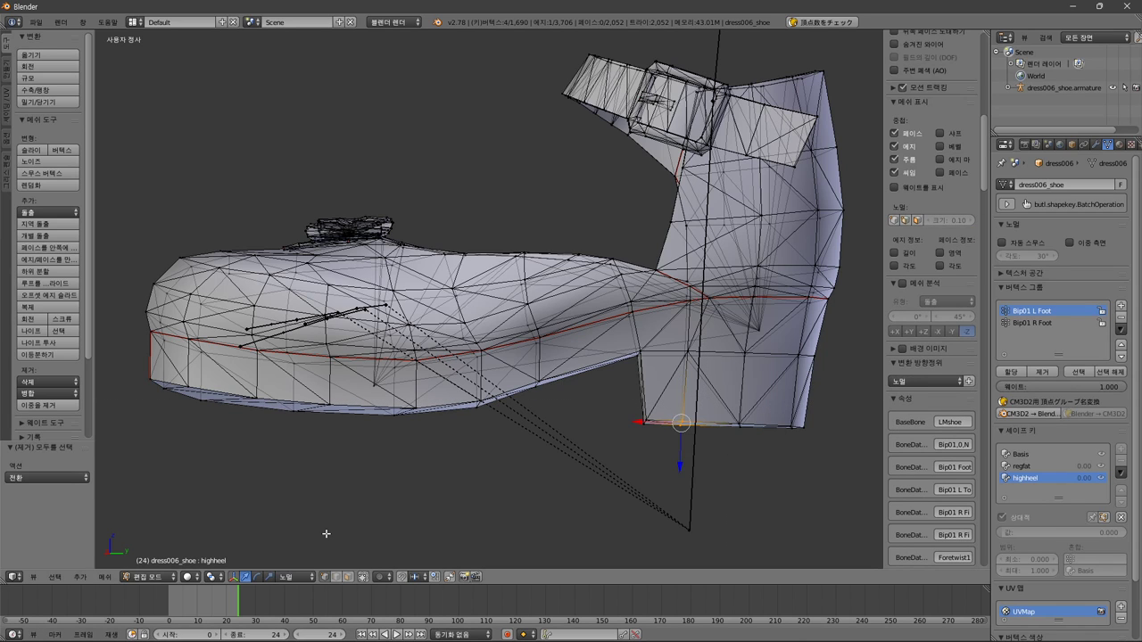
{"action": "mouse_move", "coordinate": [637, 473]}
{"action": "middle_mouse_down"}
{"action": "mouse_move", "coordinate": [637, 441]}
{"action": "mouse_move", "coordinate": [648, 443]}
{"action": "mouse_move", "coordinate": [641, 468]}
{"action": "middle_mouse_up"}
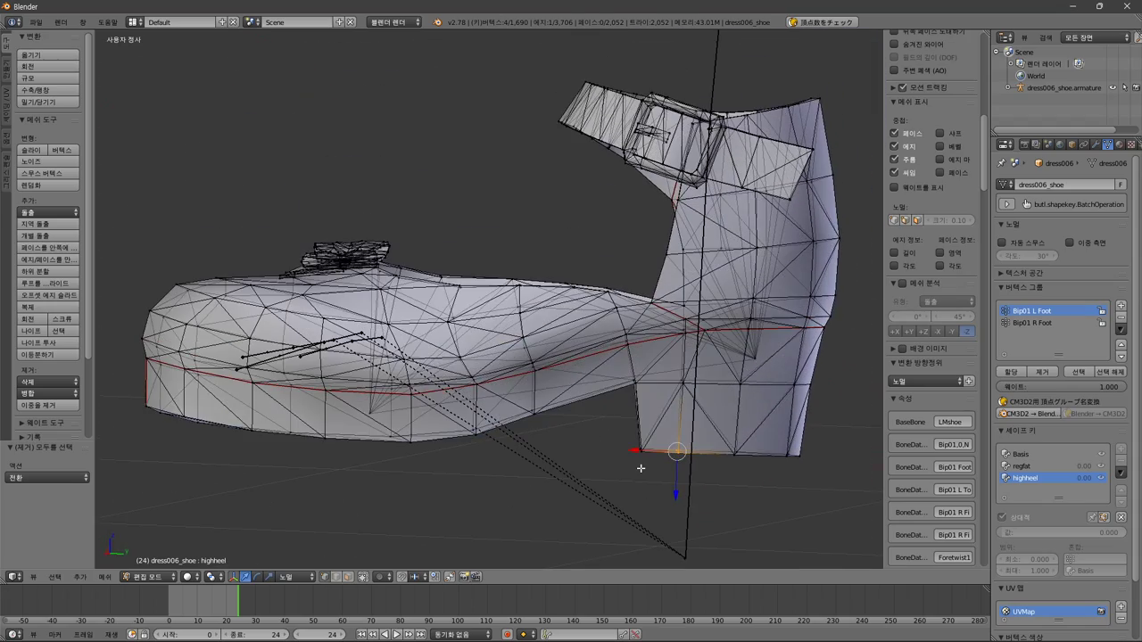
- Create a custom transform orientation from the selected heel vertices and make it the active orientation
{"action": "left_click", "coordinate": [969, 381]}
{"action": "left_click", "coordinate": [941, 383]}
{"action": "left_click", "coordinate": [944, 296]}
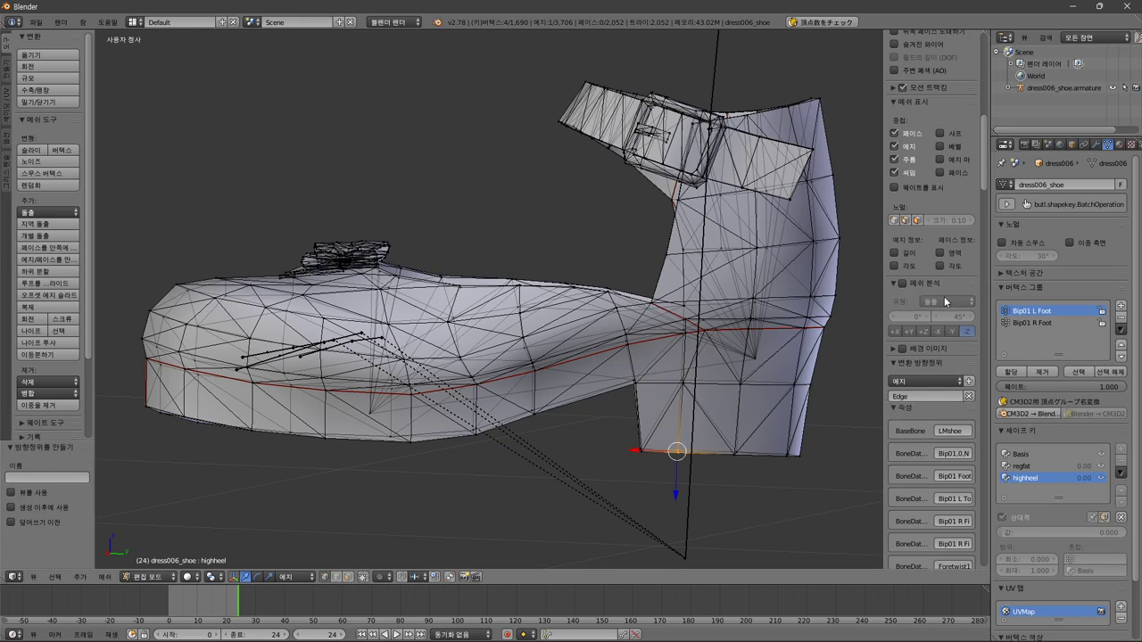
{"action": "middle_click_drag", "start_coordinate": [607, 506], "coordinate": [611, 483], "text": "shift"}
{"action": "middle_click_drag", "start_coordinate": [636, 374], "coordinate": [609, 486]}
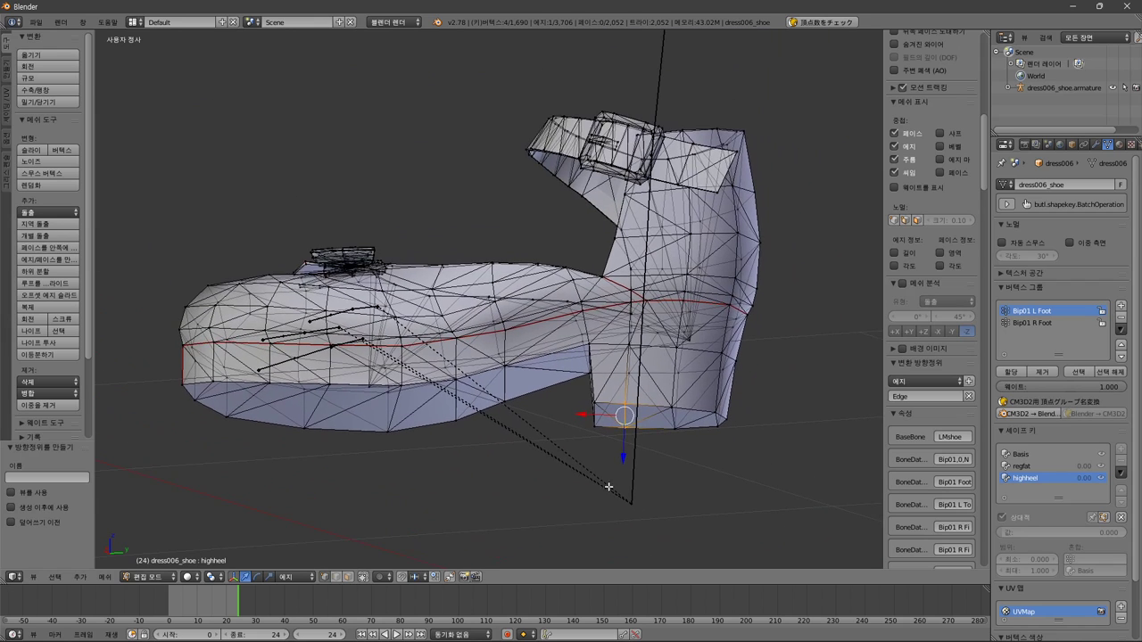
- Select individual vertices on the shoe's upper, heel and toe to inspect the custom orientation's axes from several places
{"action": "right_click", "coordinate": [406, 387]}
{"action": "right_click", "coordinate": [454, 335]}
{"action": "right_click", "coordinate": [493, 295]}
{"action": "right_click", "coordinate": [526, 269]}
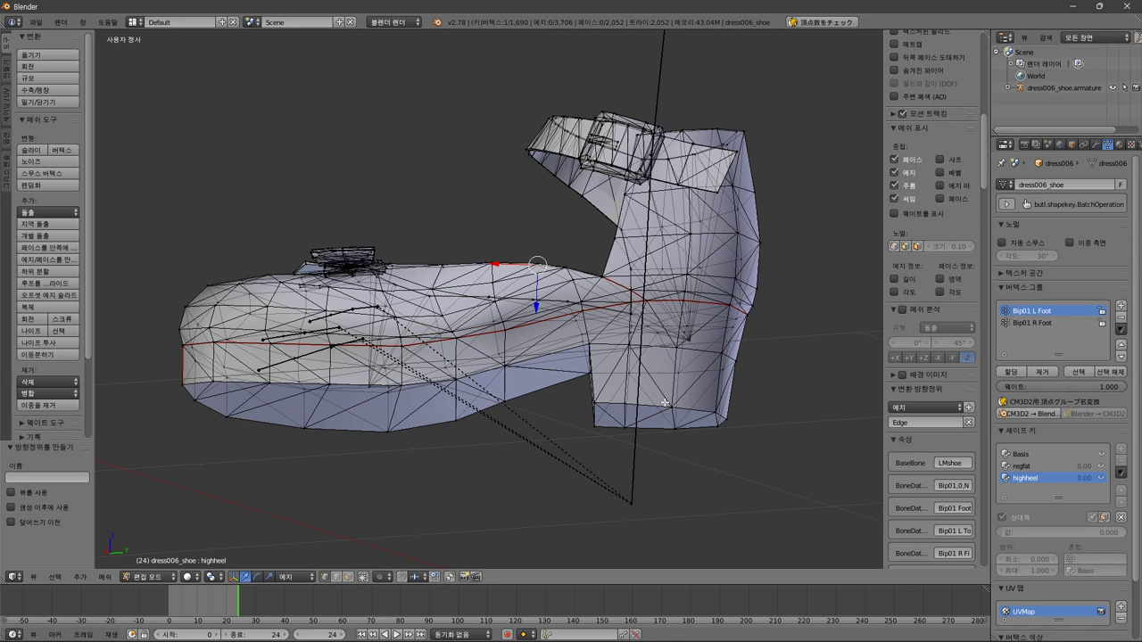
{"action": "right_click", "coordinate": [635, 399]}
{"action": "middle_click_drag", "start_coordinate": [624, 437], "coordinate": [622, 488]}
{"action": "right_click", "coordinate": [168, 403]}
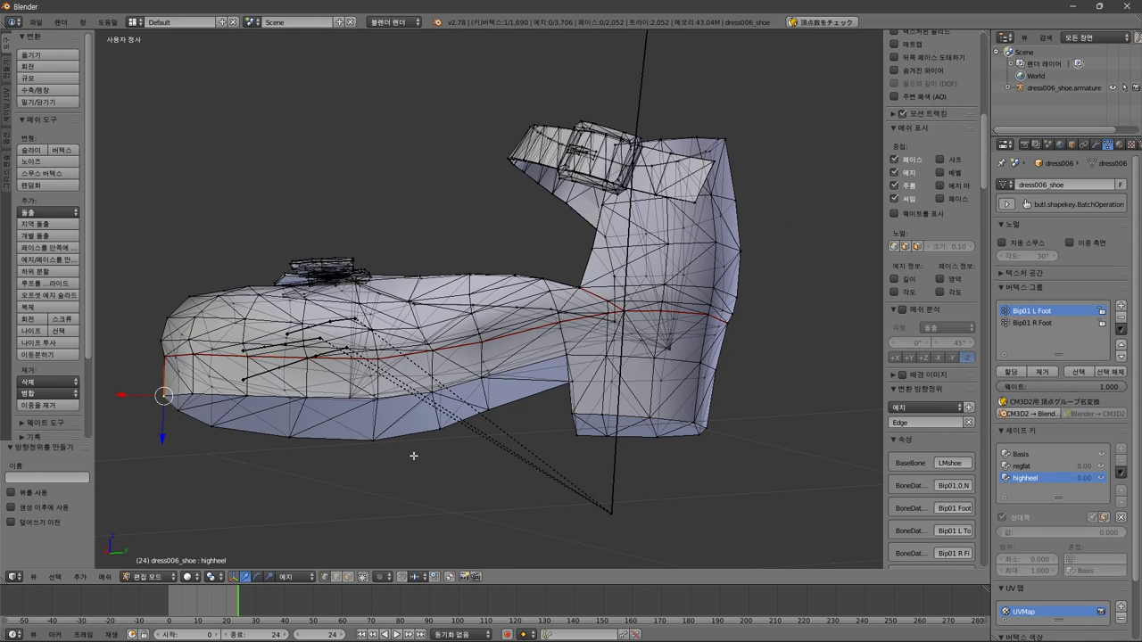
{"action": "mouse_move", "coordinate": [415, 455]}
{"action": "middle_mouse_down"}
{"action": "mouse_move", "coordinate": [464, 483]}
{"action": "mouse_move", "coordinate": [561, 459]}
{"action": "middle_mouse_up"}
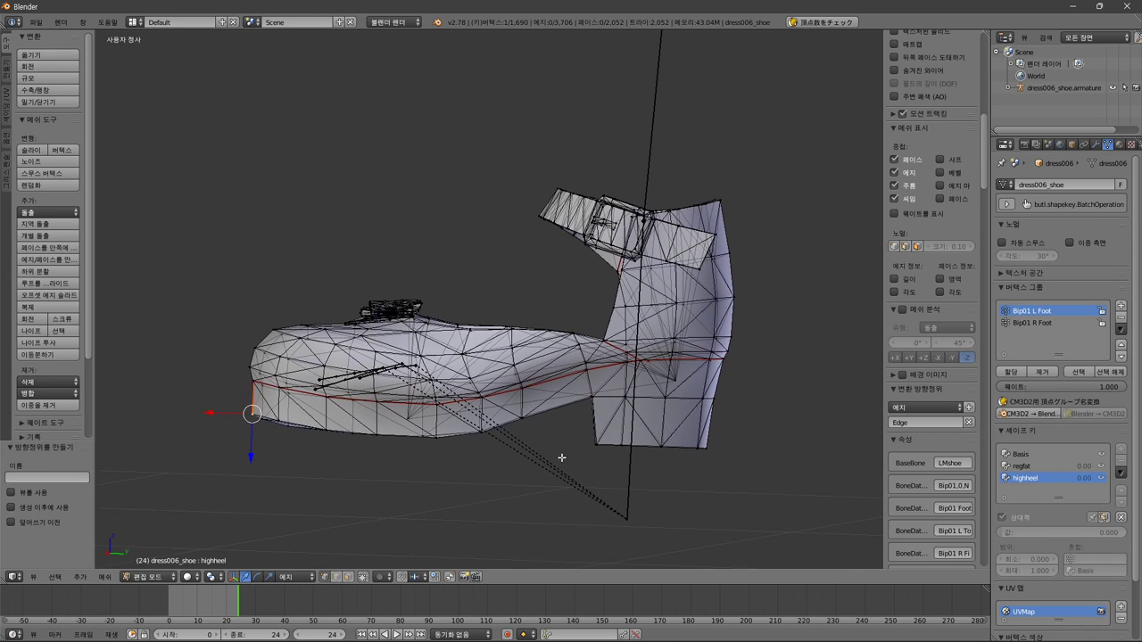
- Box-select the bottom vertices of the heel and the whole front sole
{"action": "left_click_drag", "start_coordinate": [726, 430], "coordinate": [571, 477]}
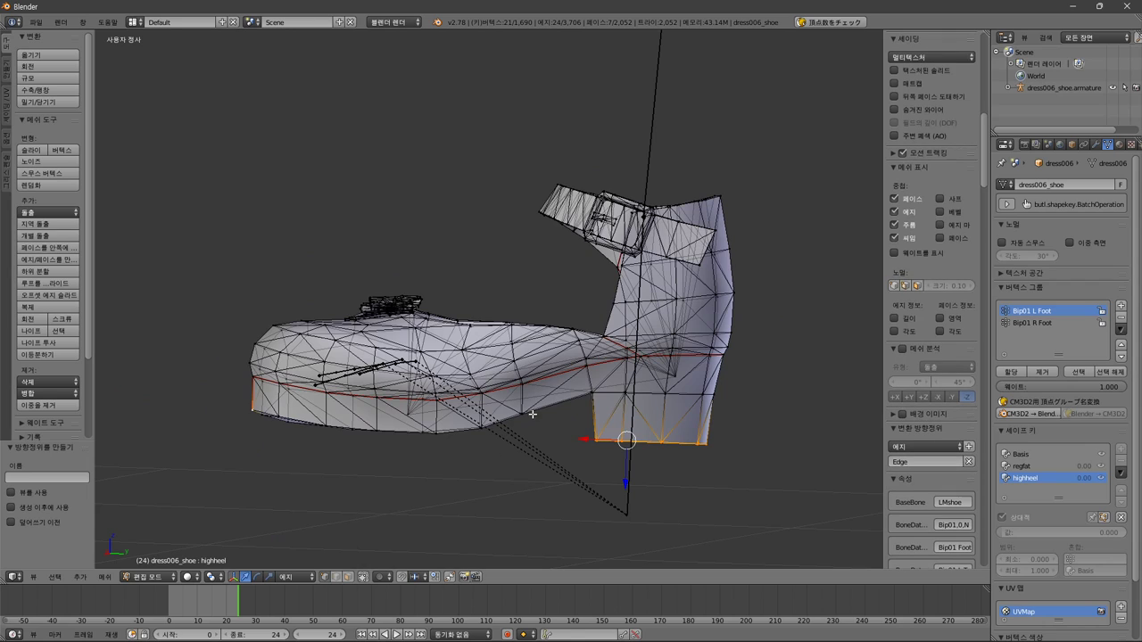
{"action": "key", "text": "b"}
{"action": "left_click_drag", "start_coordinate": [541, 409], "coordinate": [286, 477]}
{"action": "key", "text": "b"}
{"action": "key", "text": "b"}
{"action": "left_click_drag", "start_coordinate": [290, 402], "coordinate": [202, 457]}
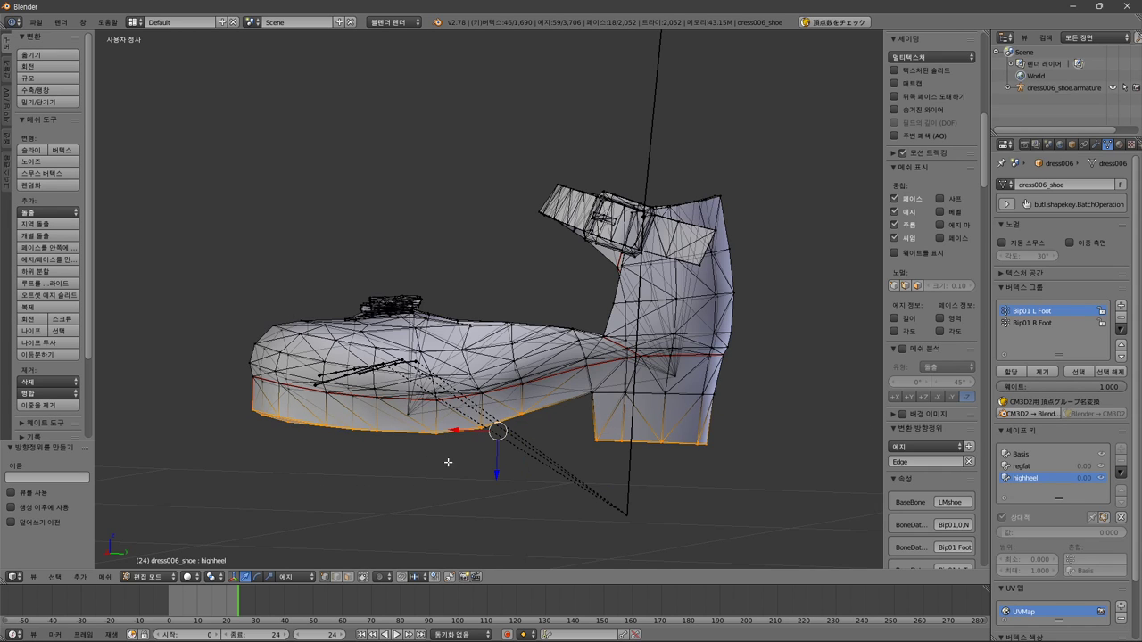
{"action": "scroll", "coordinate": [467, 464], "scroll_direction": "up", "scroll_amount": 1}
{"action": "middle_click_drag", "start_coordinate": [467, 464], "coordinate": [461, 445]}
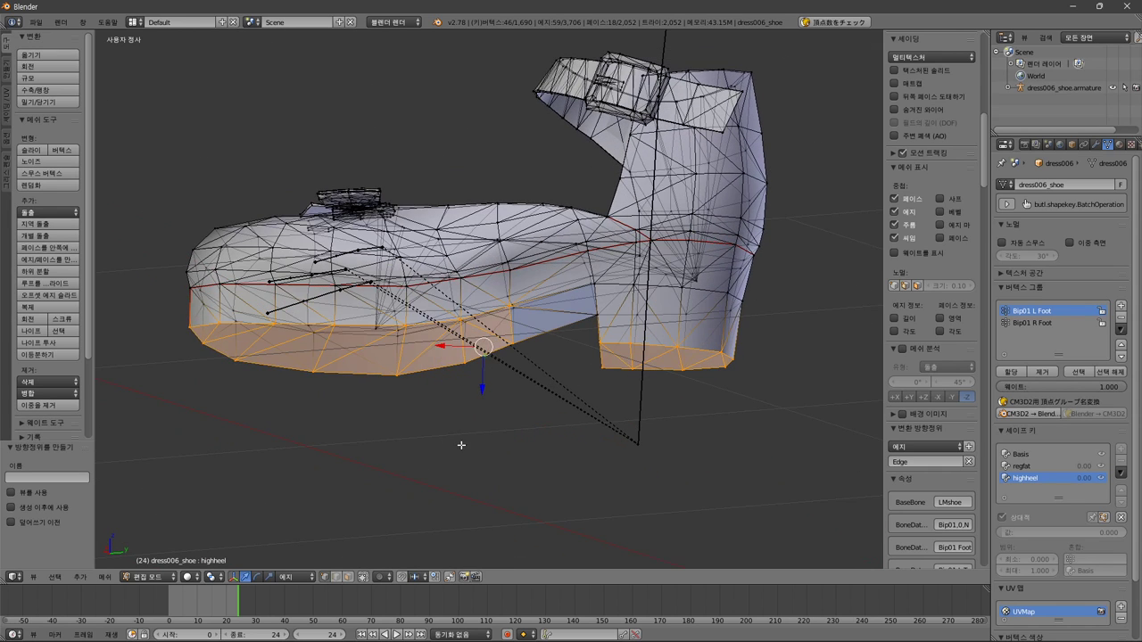
- Snap the 3D cursor to the bottom vertex at the toe tip and set the pivot point to the 3D cursor
{"action": "right_click", "coordinate": [192, 328]}
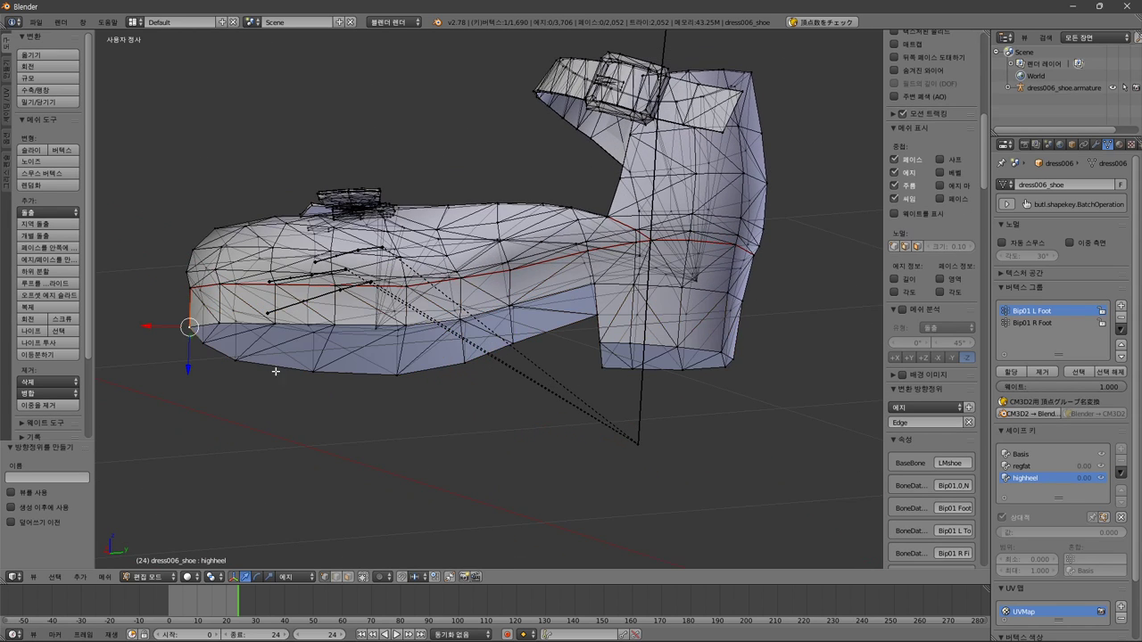
{"action": "key", "text": "shift+s"}
{"action": "left_click", "coordinate": [366, 406]}
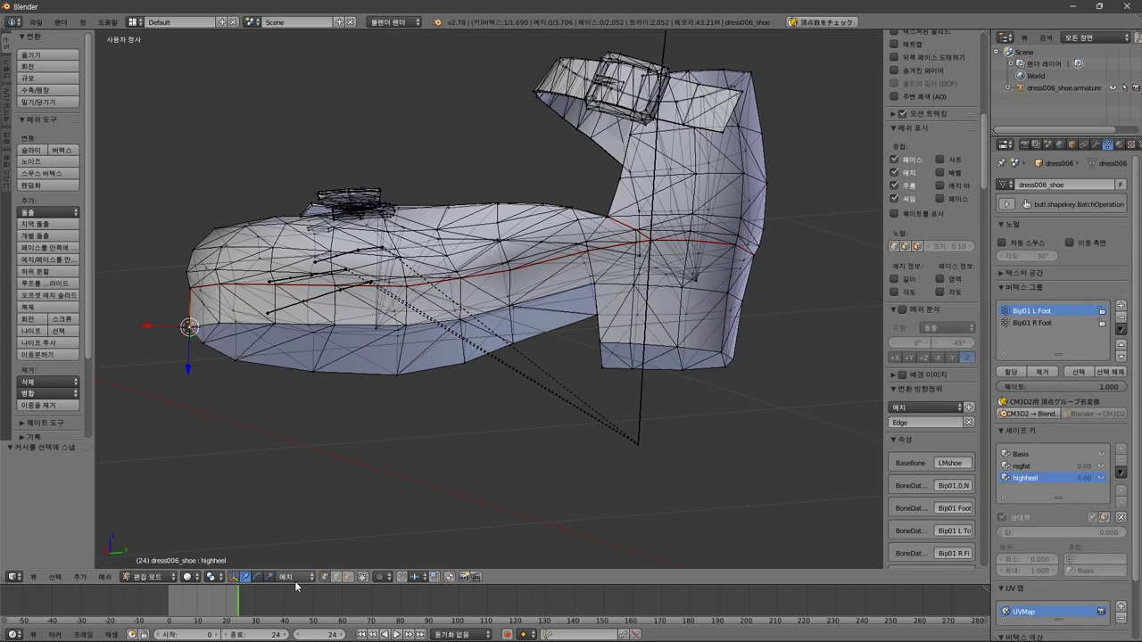
{"action": "left_click", "coordinate": [215, 577]}
{"action": "left_click", "coordinate": [234, 554]}
- Box-select all bottom vertices of the front sole and the heel base from a side view
{"action": "mouse_move", "coordinate": [438, 425]}
{"action": "middle_mouse_down"}
{"action": "mouse_move", "coordinate": [441, 453]}
{"action": "mouse_move", "coordinate": [457, 444]}
{"action": "mouse_move", "coordinate": [459, 453]}
{"action": "middle_mouse_up"}
{"action": "key", "text": "b"}
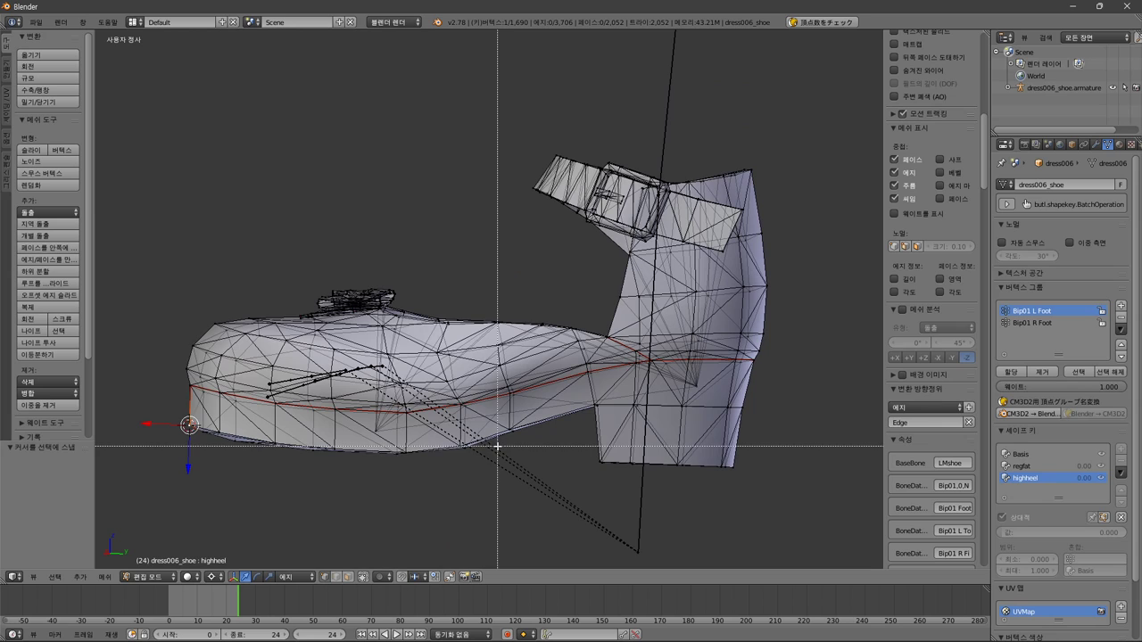
{"action": "left_click_drag", "start_coordinate": [497, 446], "coordinate": [372, 507]}
{"action": "key", "text": "b"}
{"action": "left_click_drag", "start_coordinate": [345, 431], "coordinate": [144, 503]}
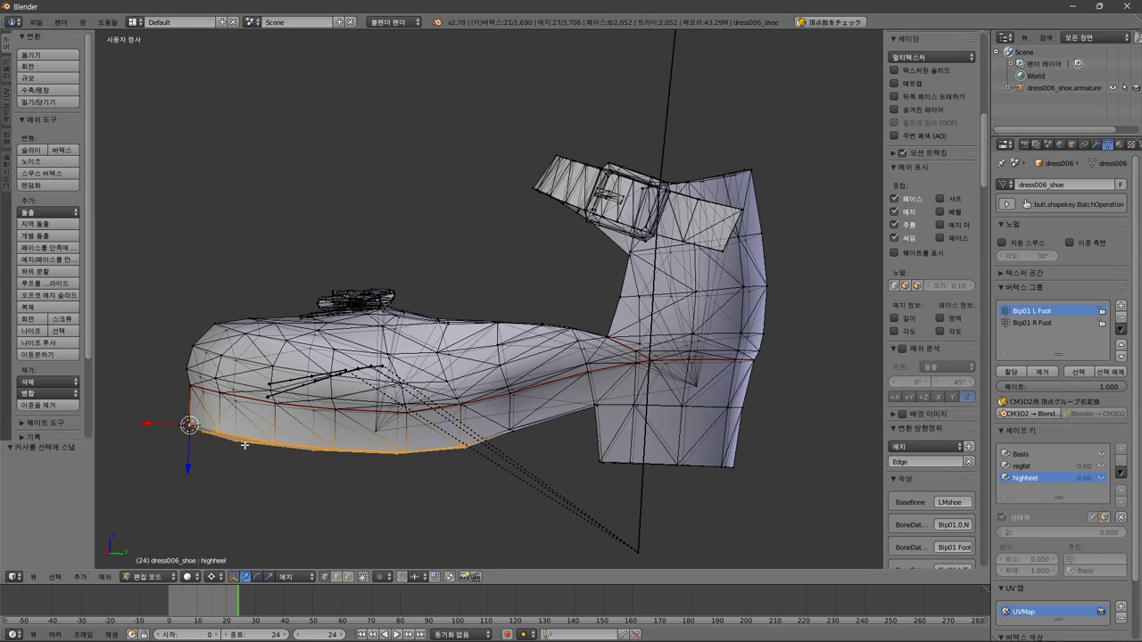
{"action": "key", "text": "b"}
{"action": "left_click_drag", "start_coordinate": [235, 417], "coordinate": [94, 469]}
{"action": "key", "text": "b"}
{"action": "left_click_drag", "start_coordinate": [522, 430], "coordinate": [486, 457]}
{"action": "key", "text": "b"}
{"action": "left_click_drag", "start_coordinate": [754, 443], "coordinate": [533, 542]}
- Rotate the selected sole and heel-base vertices 45° about the Y axis of the Edge orientation
{"action": "middle_click_drag", "start_coordinate": [533, 542], "coordinate": [588, 522]}
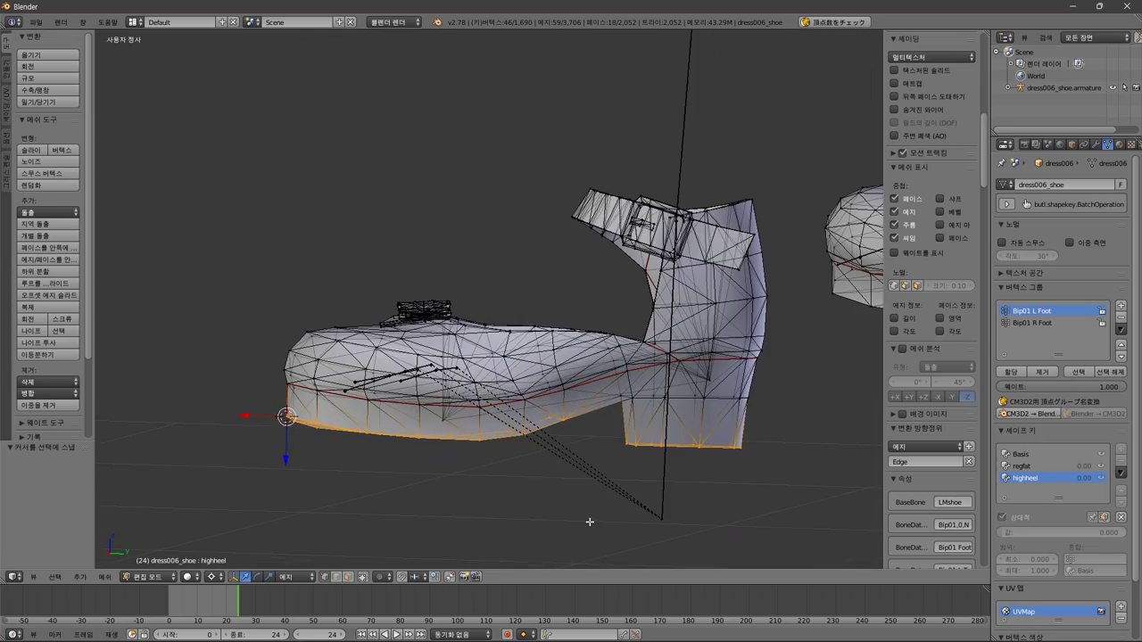
{"action": "key", "text": "r"}
{"action": "key", "text": "y"}
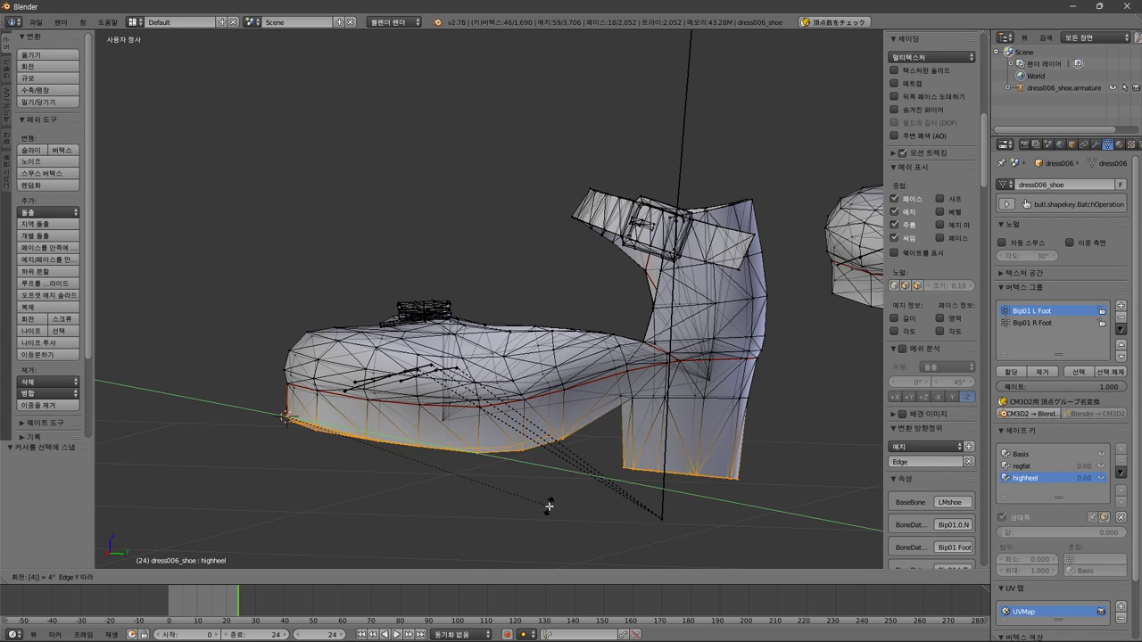
{"action": "type", "text": "45"}
{"action": "key", "text": "Return"}
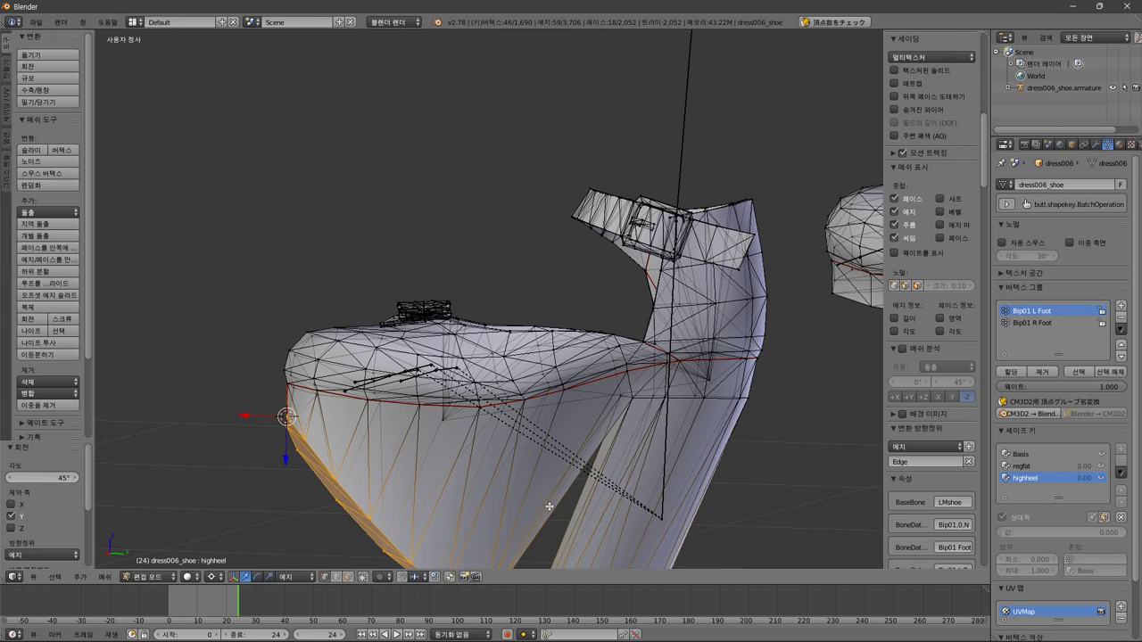
- Scale the selected bottom vertices to 0.7 with the Edge orientation's Y axis excluded
{"action": "middle_click_drag", "start_coordinate": [550, 512], "coordinate": [603, 419]}
{"action": "scroll", "coordinate": [526, 527], "scroll_direction": "up", "scroll_amount": 1}
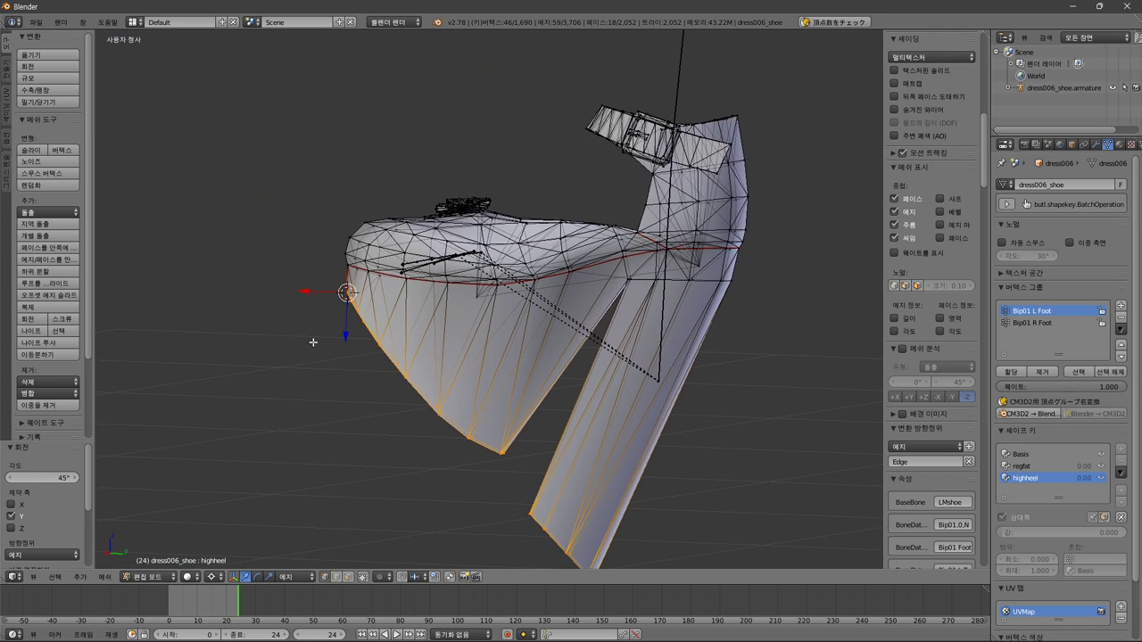
{"action": "key", "text": "s"}
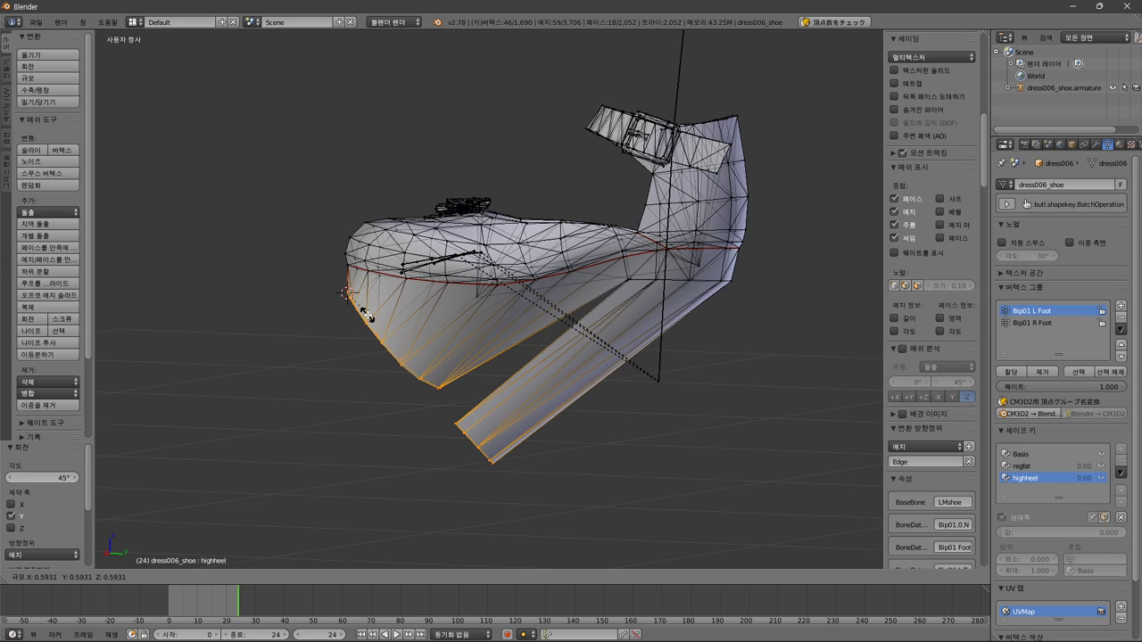
{"action": "key", "text": "Escape"}
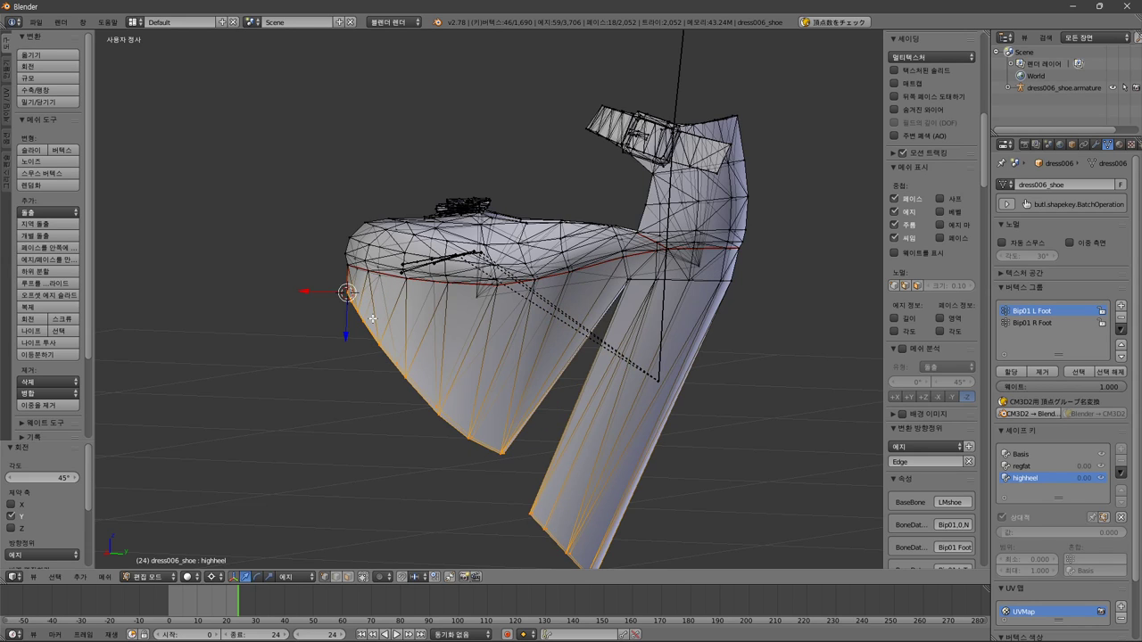
{"action": "key", "text": "s"}
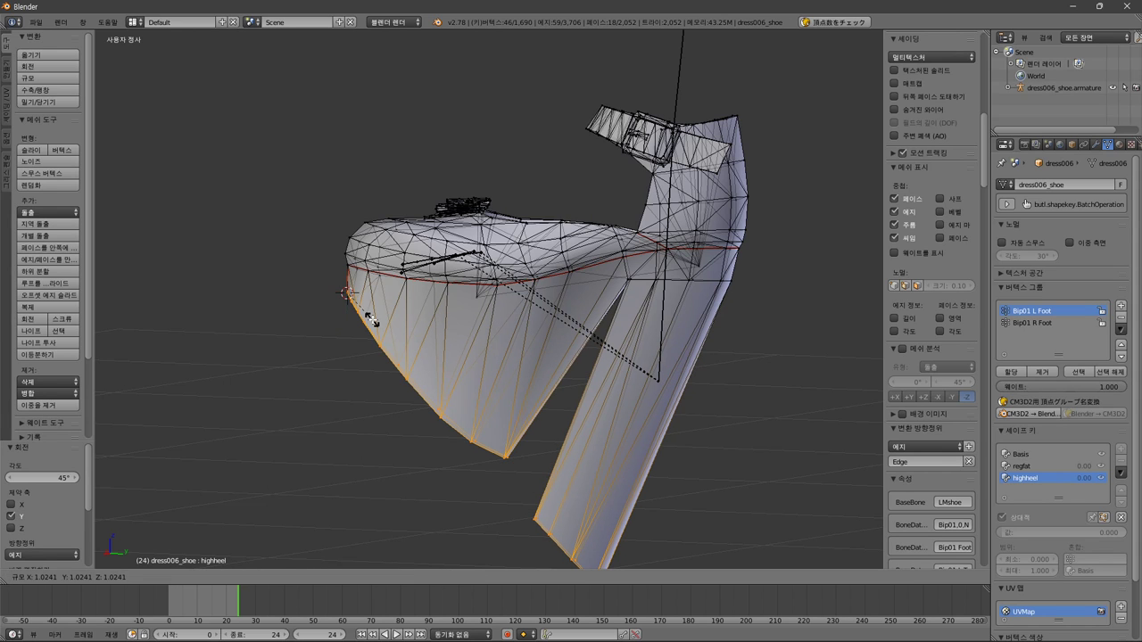
{"action": "key", "text": "shift+y"}
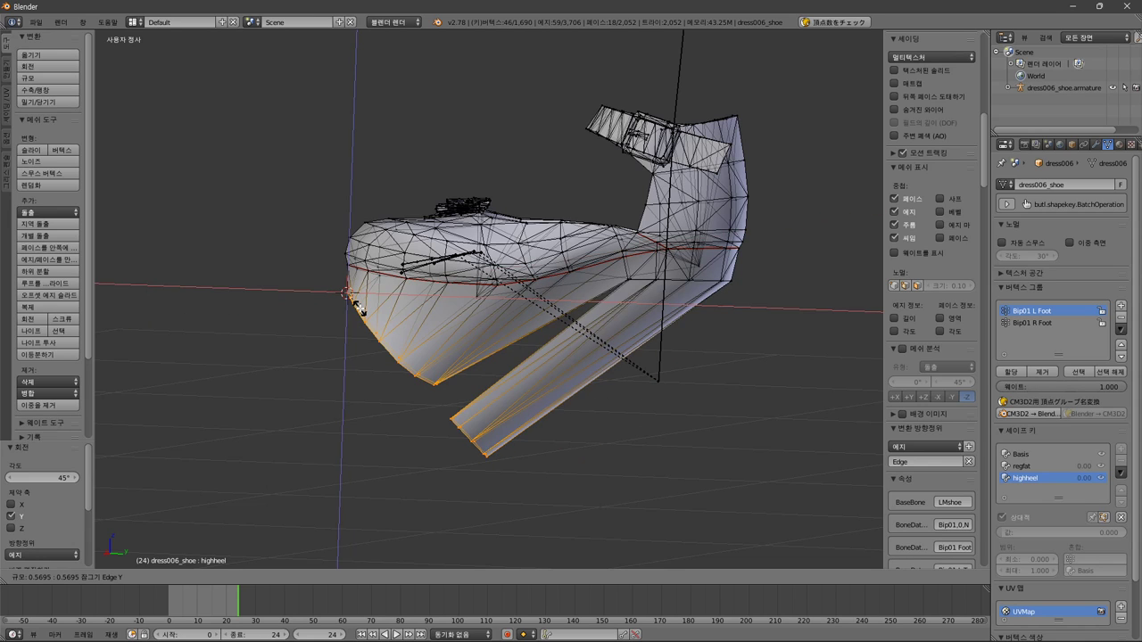
{"action": "type", "text": ".7"}
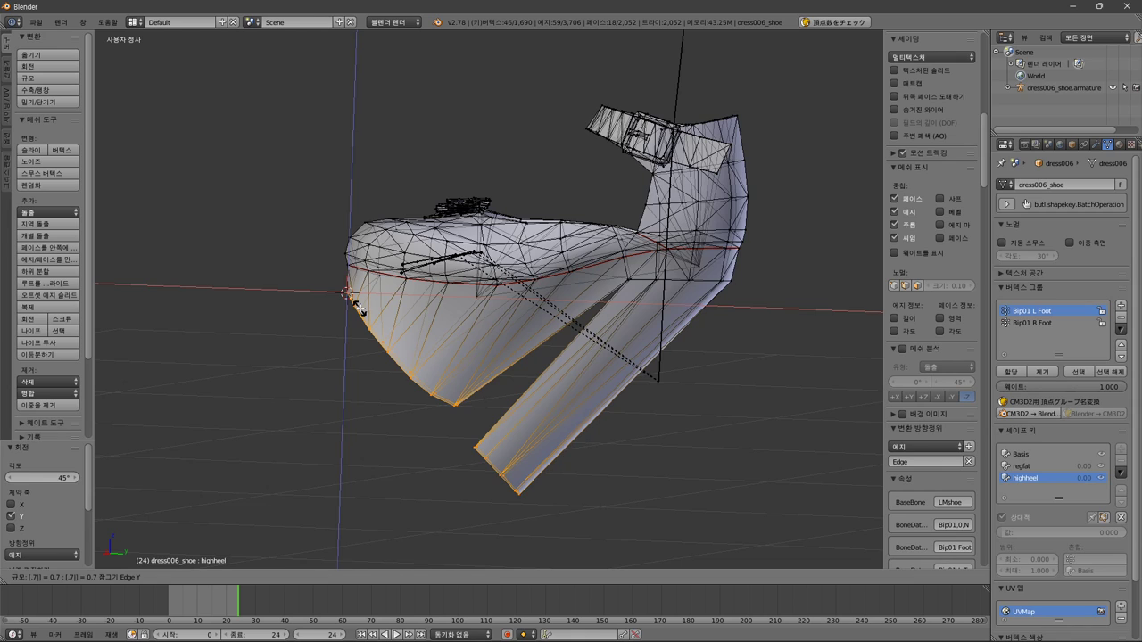
{"action": "key", "text": "Return"}
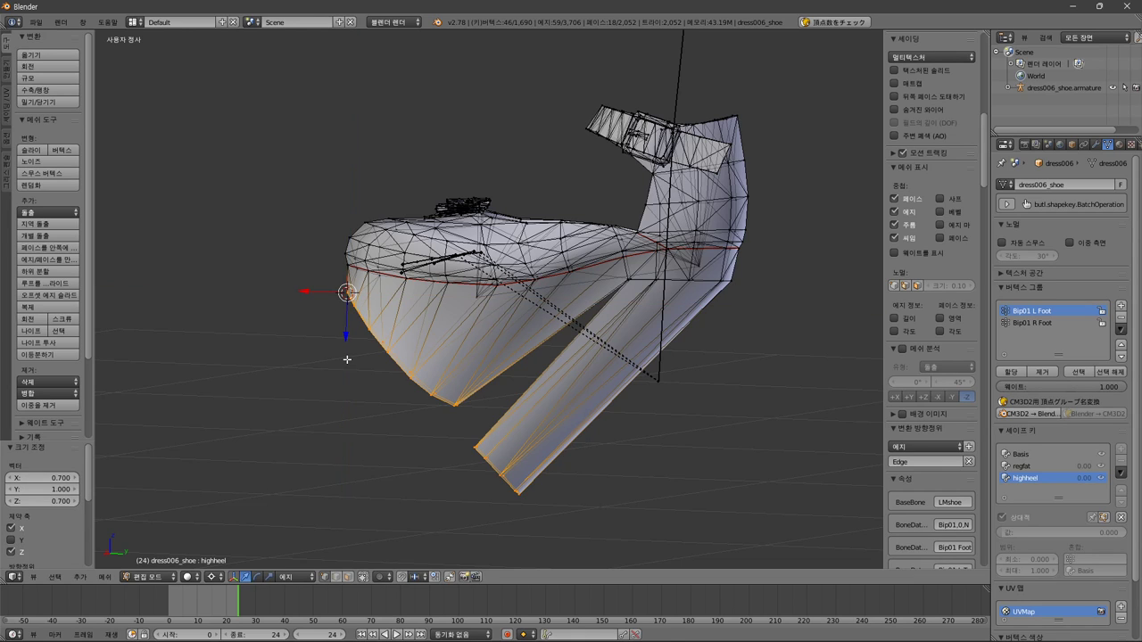
- Try moving the bottom vertices with the Edge Y axis excluded, entering an X offset of 0.06
{"action": "key", "text": "g"}
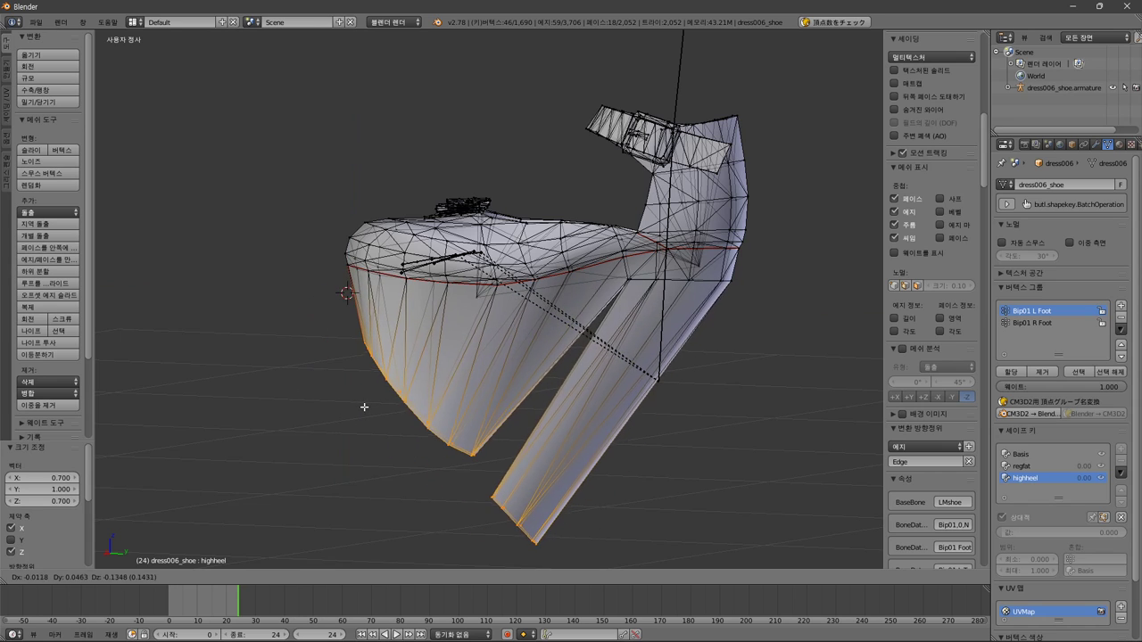
{"action": "right_click", "coordinate": [364, 405]}
{"action": "key", "text": "g"}
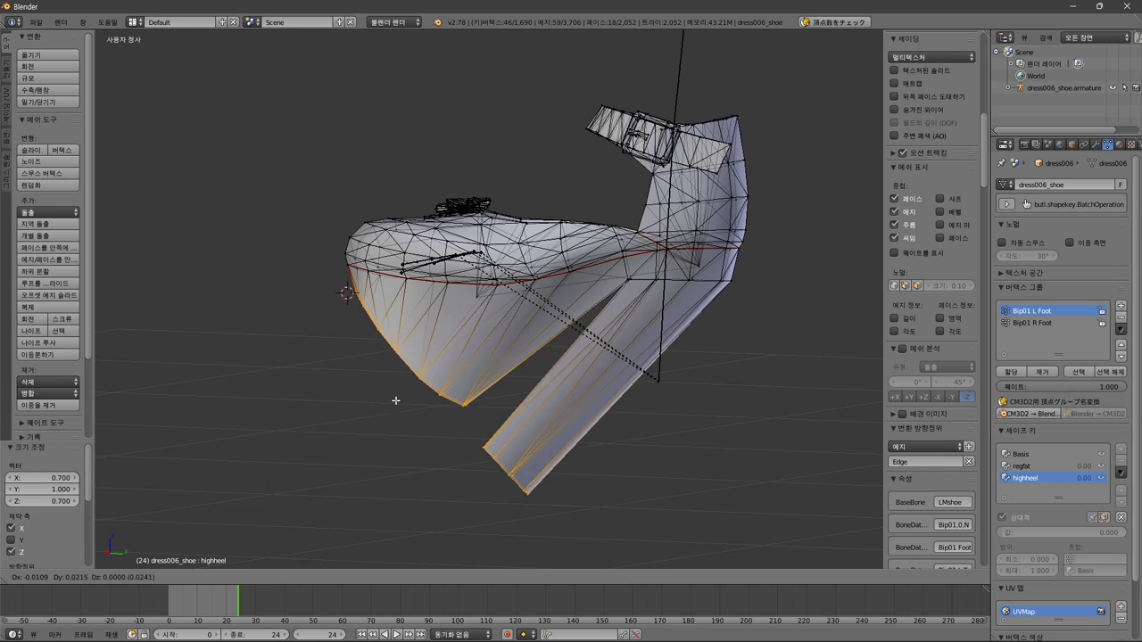
{"action": "key", "text": "shift+y"}
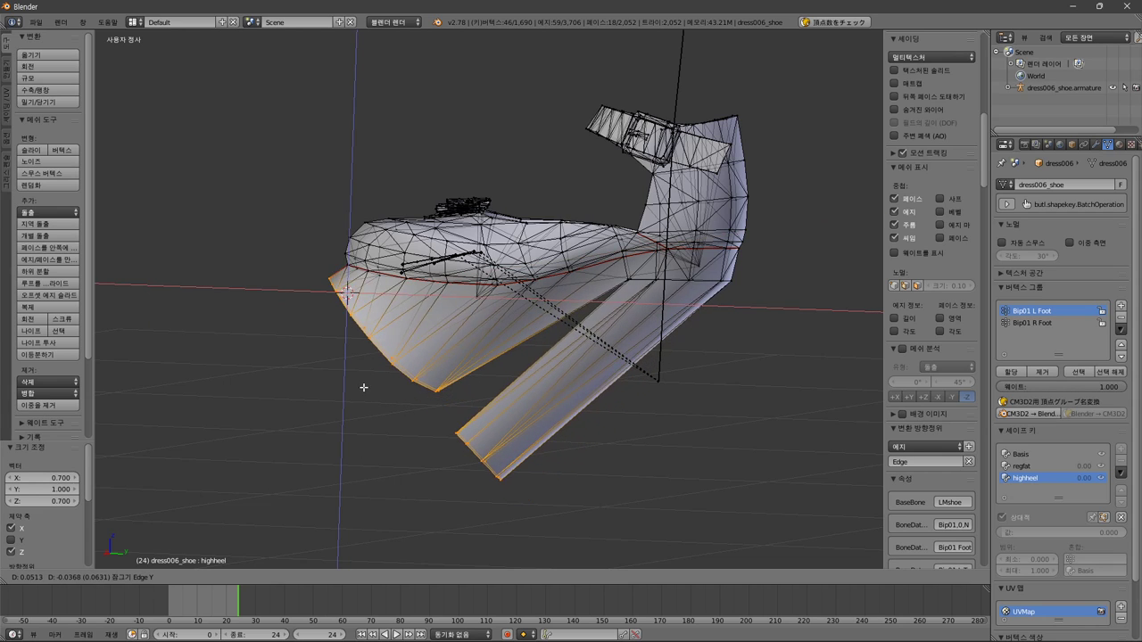
{"action": "type", "text": "."}
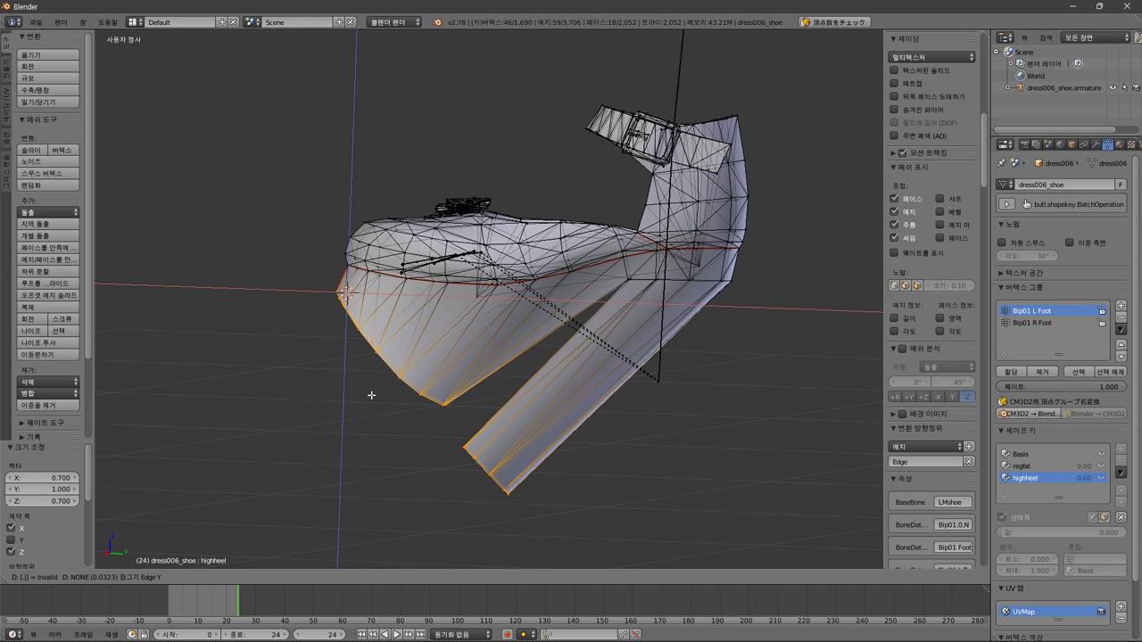
{"action": "type", "text": ".6"}
{"action": "key", "text": "BackSpace"}
{"action": "key", "text": "BackSpace"}
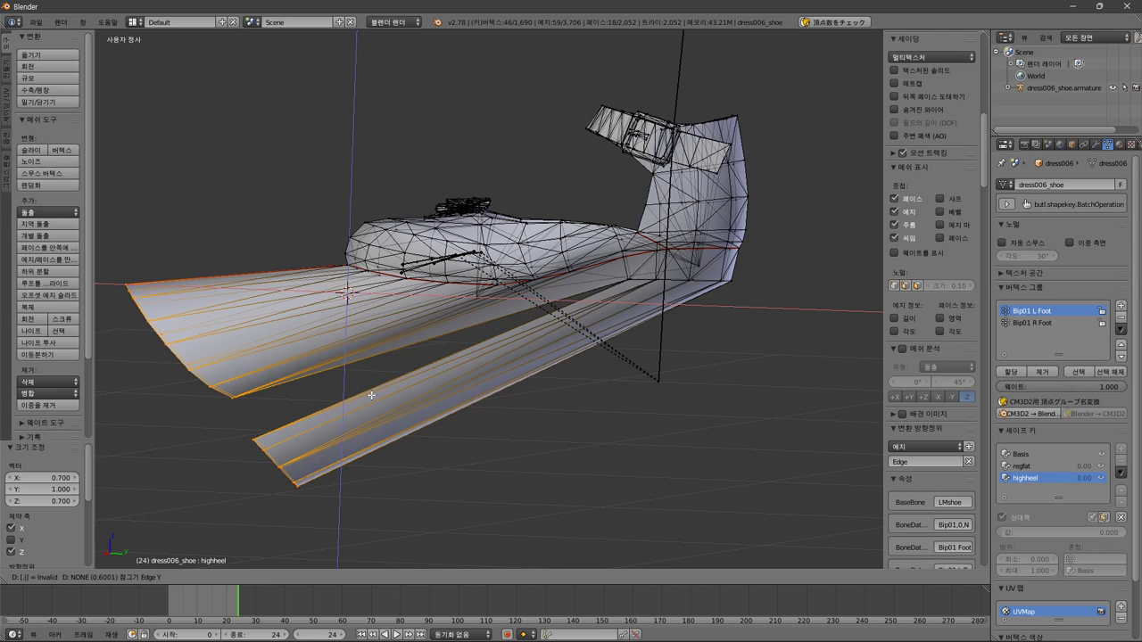
{"action": "type", "text": ".0"}
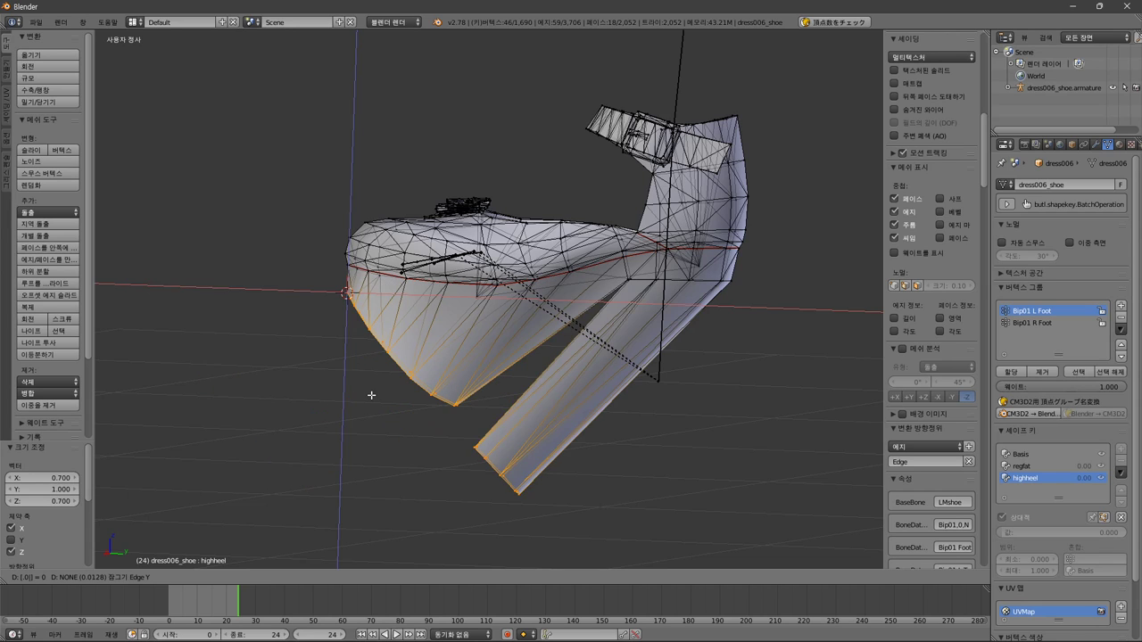
{"action": "type", "text": "4"}
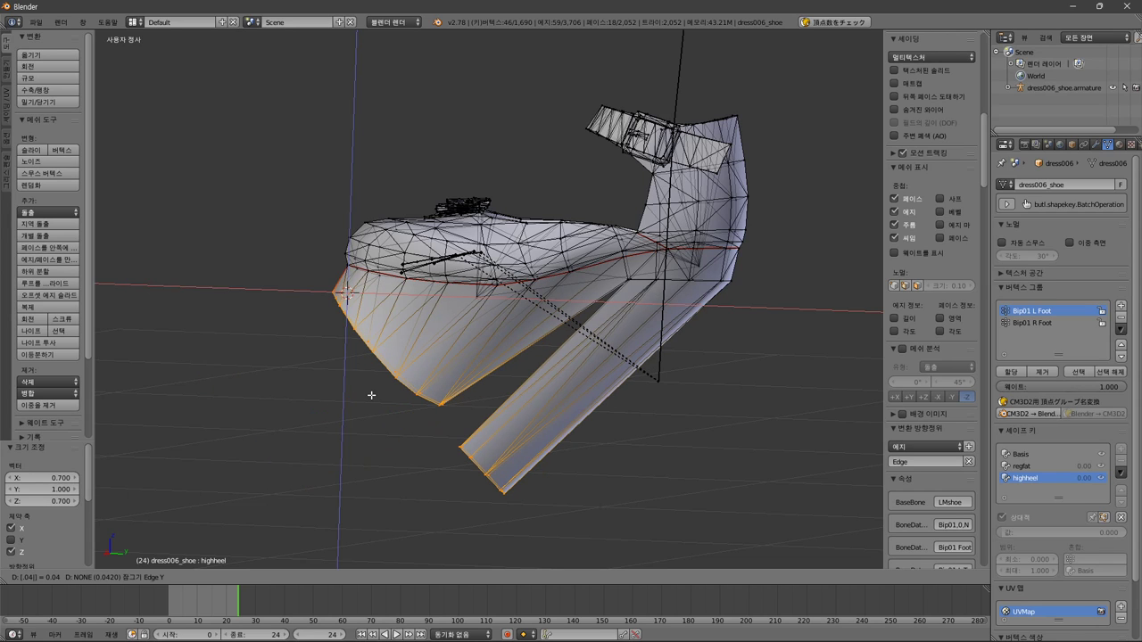
{"action": "key", "text": "BackSpace"}
{"action": "type", "text": "6"}
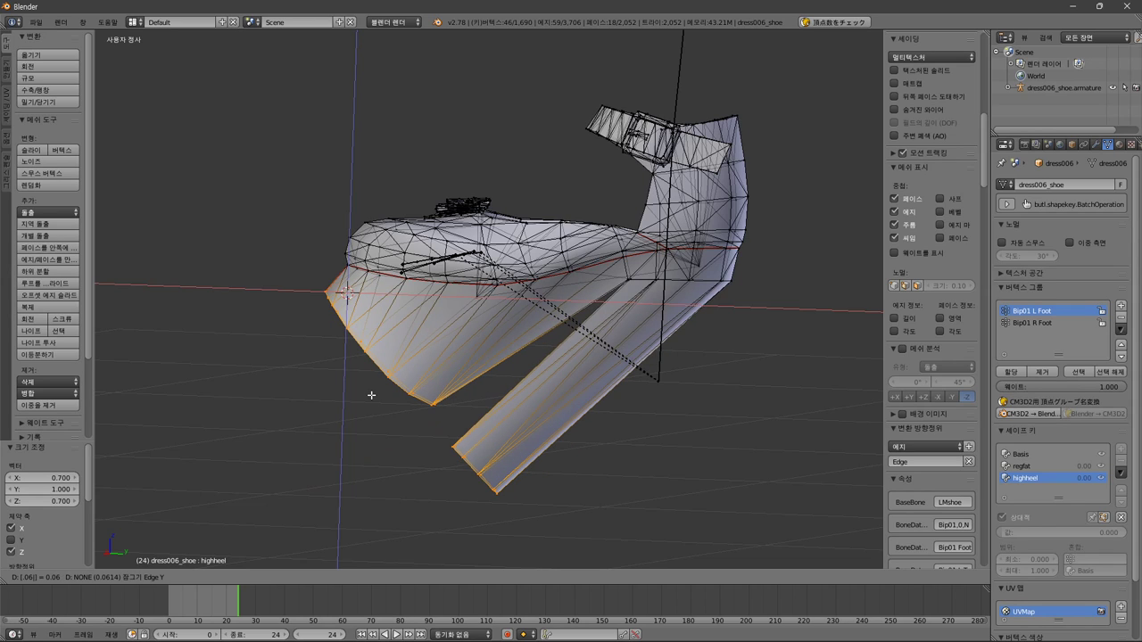
- Try a Z offset of -0.04 and an X offset of 0.04 on the bottom vertices, then cancel the move
{"action": "key", "text": "Tab"}
{"action": "type", "text": ".06"}
{"action": "key", "text": "minus"}
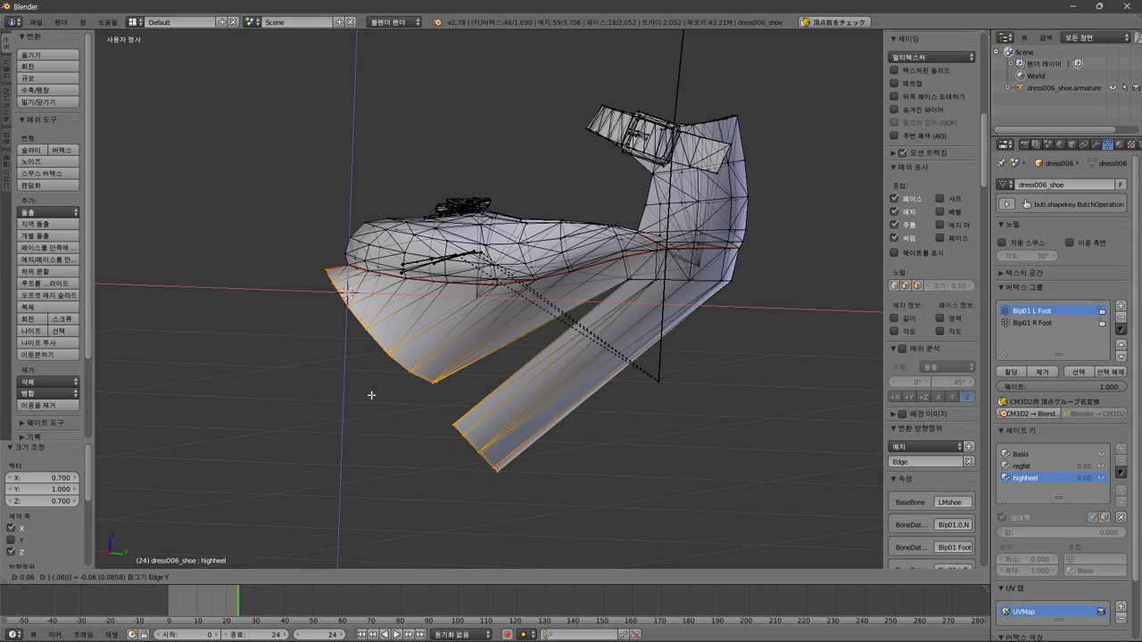
{"action": "key", "text": "BackSpace"}
{"action": "type", "text": "4"}
{"action": "key", "text": "Tab"}
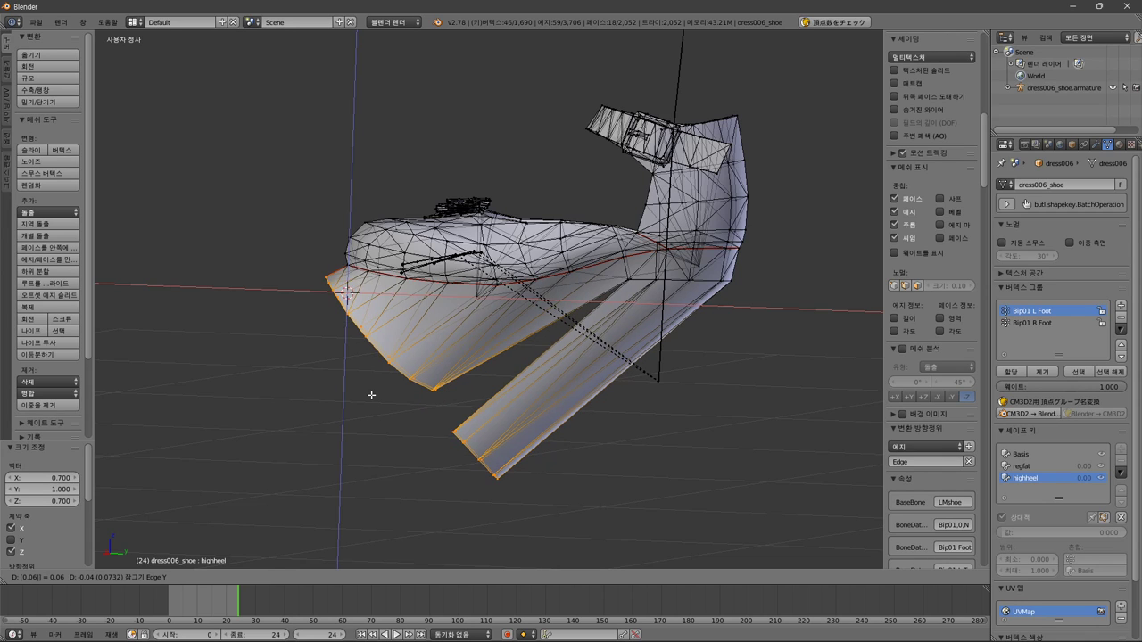
{"action": "key", "text": "BackSpace"}
{"action": "type", "text": "4"}
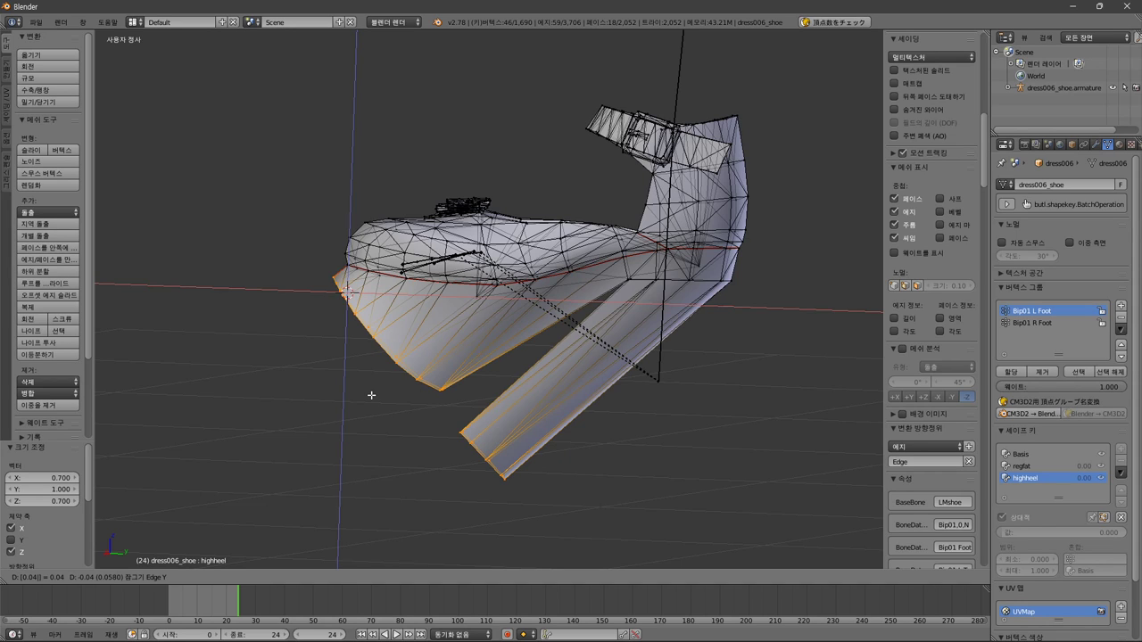
{"action": "key", "text": "z"}
{"action": "key", "text": "z"}
{"action": "key", "text": "z"}
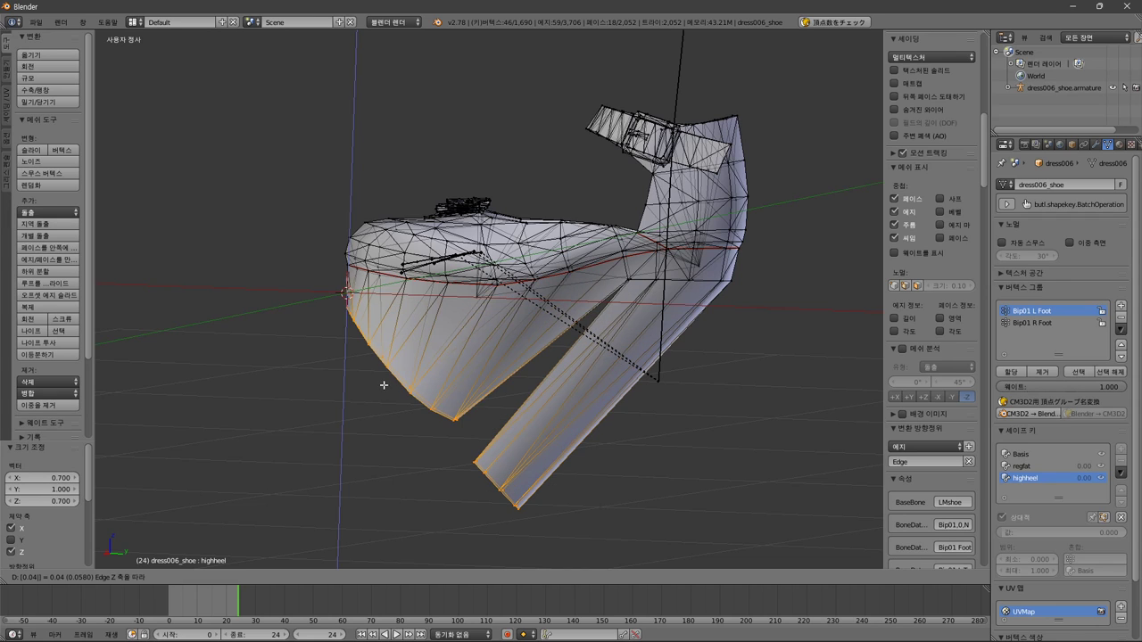
{"action": "key", "text": "Escape"}
- Start moving the bottom vertices with the Edge Y axis excluded, entering an X offset of 0.06 and a Z offset of -0.05
{"action": "mouse_move", "coordinate": [410, 416]}
{"action": "middle_mouse_down"}
{"action": "mouse_move", "coordinate": [419, 410]}
{"action": "mouse_move", "coordinate": [408, 404]}
{"action": "mouse_move", "coordinate": [407, 415]}
{"action": "middle_mouse_up"}
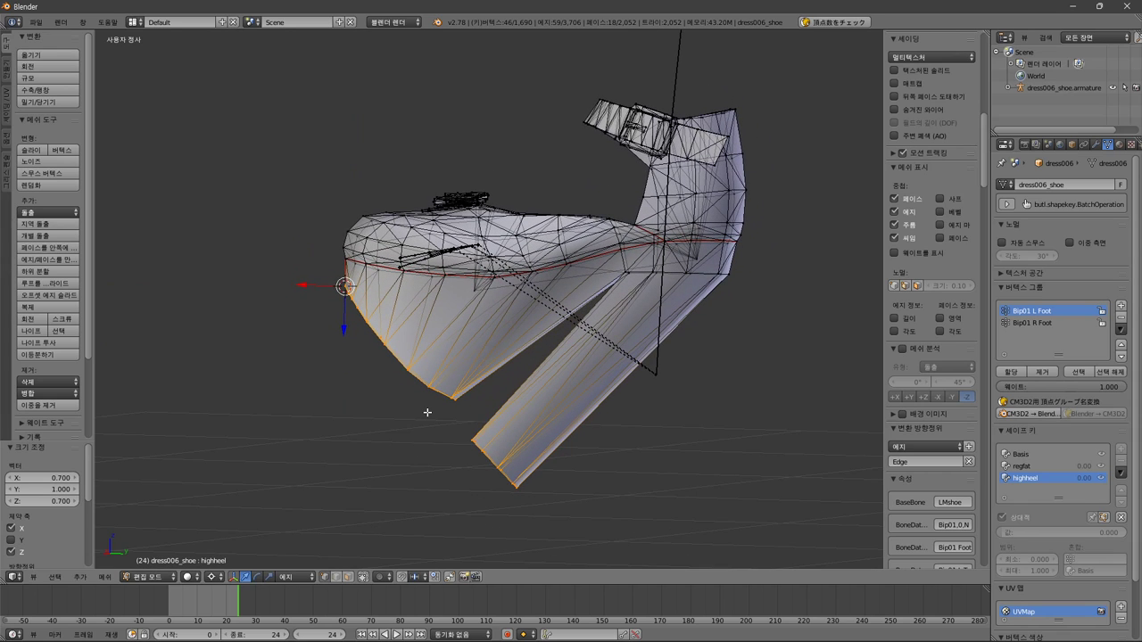
{"action": "key", "text": "g"}
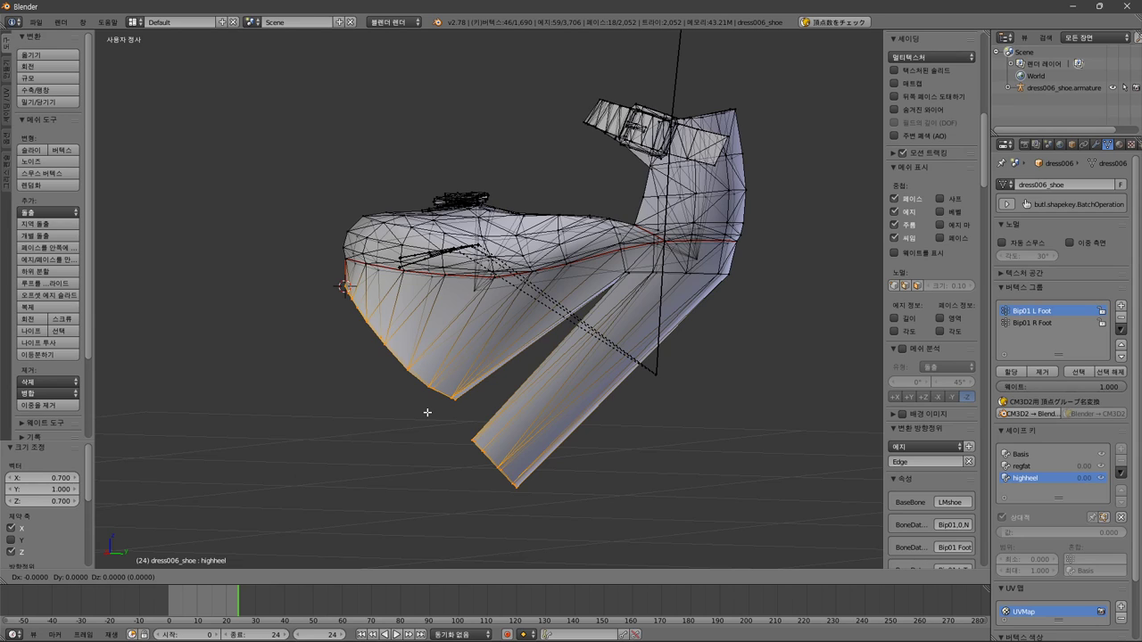
{"action": "key", "text": "shift+y"}
{"action": "key", "text": "shift+y"}
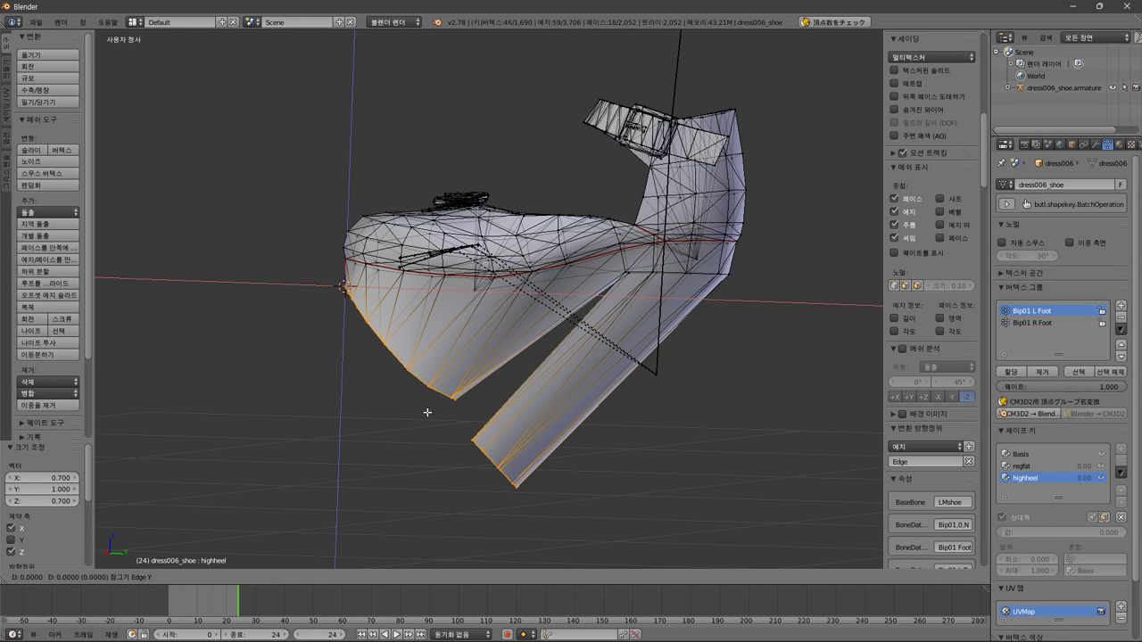
{"action": "type", "text": ".06"}
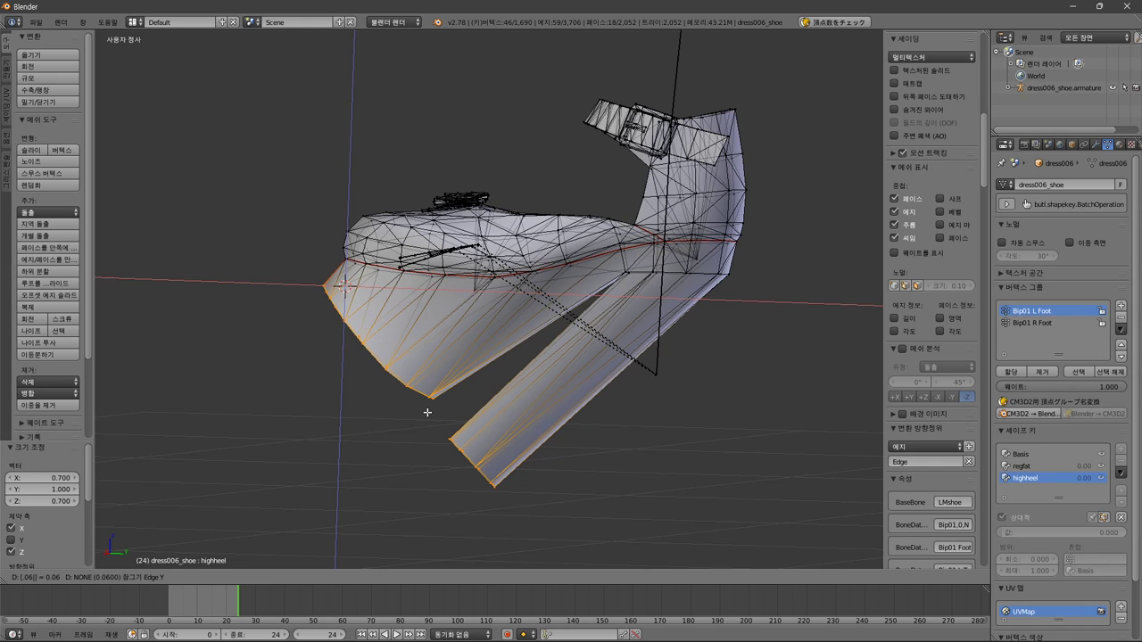
{"action": "key", "text": "Tab"}
{"action": "type", "text": ".06"}
{"action": "key", "text": "minus"}
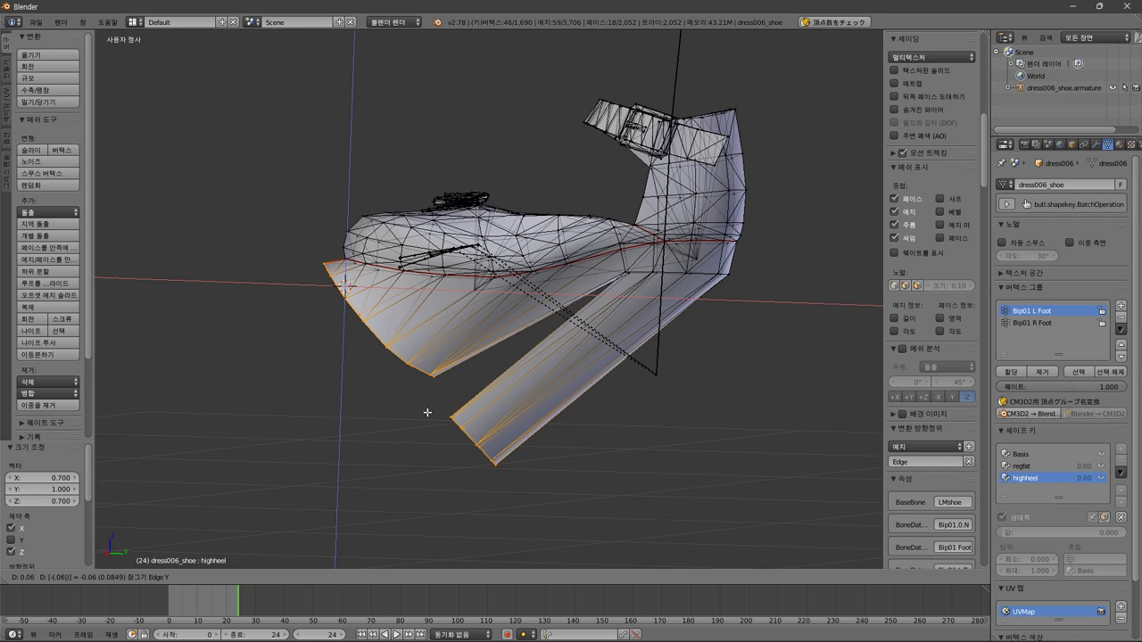
{"action": "key", "text": "BackSpace"}
{"action": "type", "text": "5"}
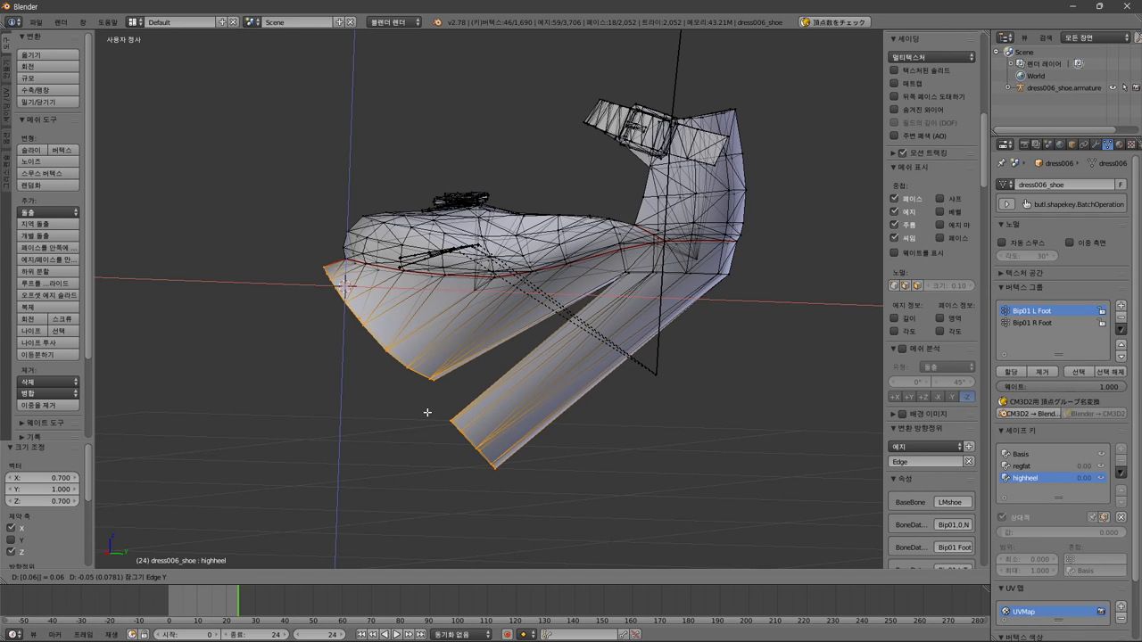
- Try X offsets of 0.05, 0.02 and 0.03 for the bottom vertices' move
{"action": "key", "text": "minus"}
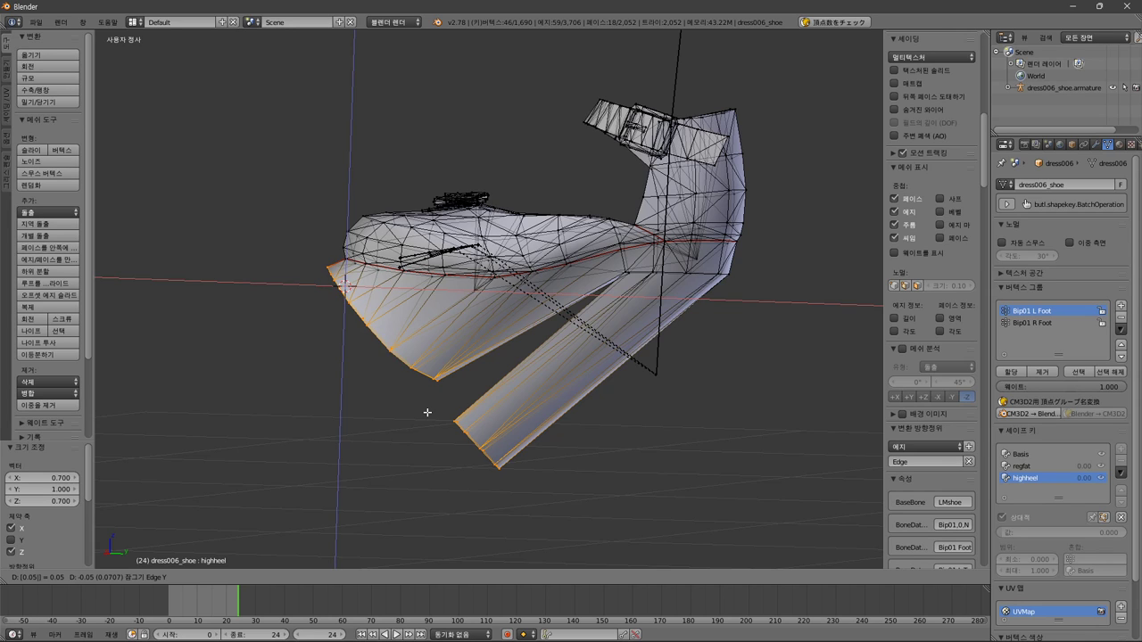
{"action": "key", "text": "BackSpace"}
{"action": "type", "text": "2"}
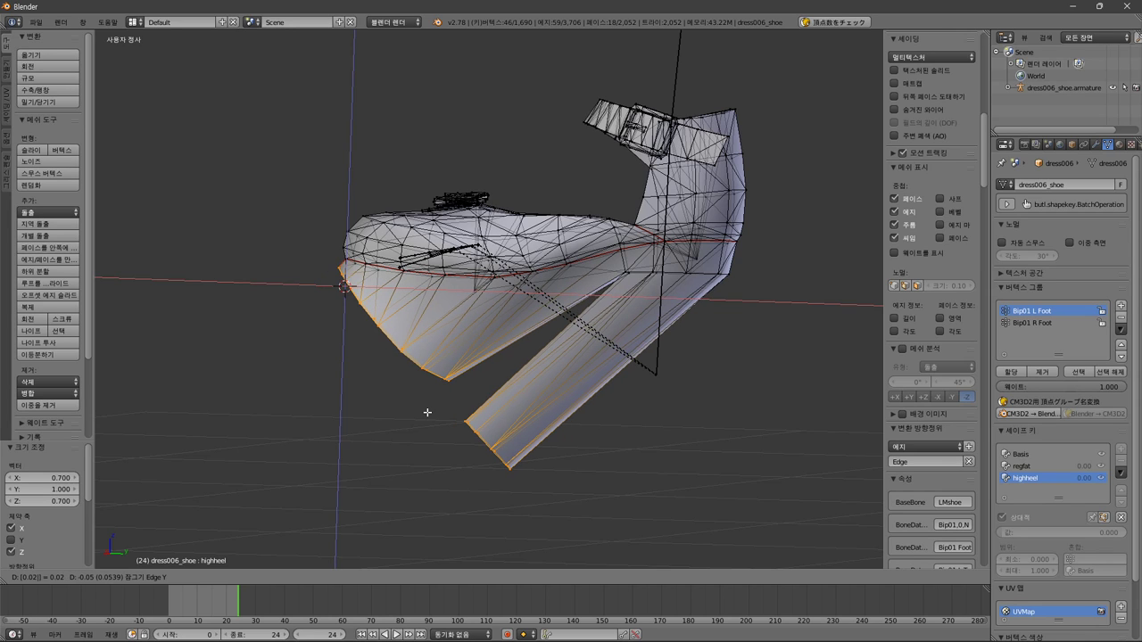
{"action": "key", "text": "BackSpace"}
{"action": "type", "text": "3"}
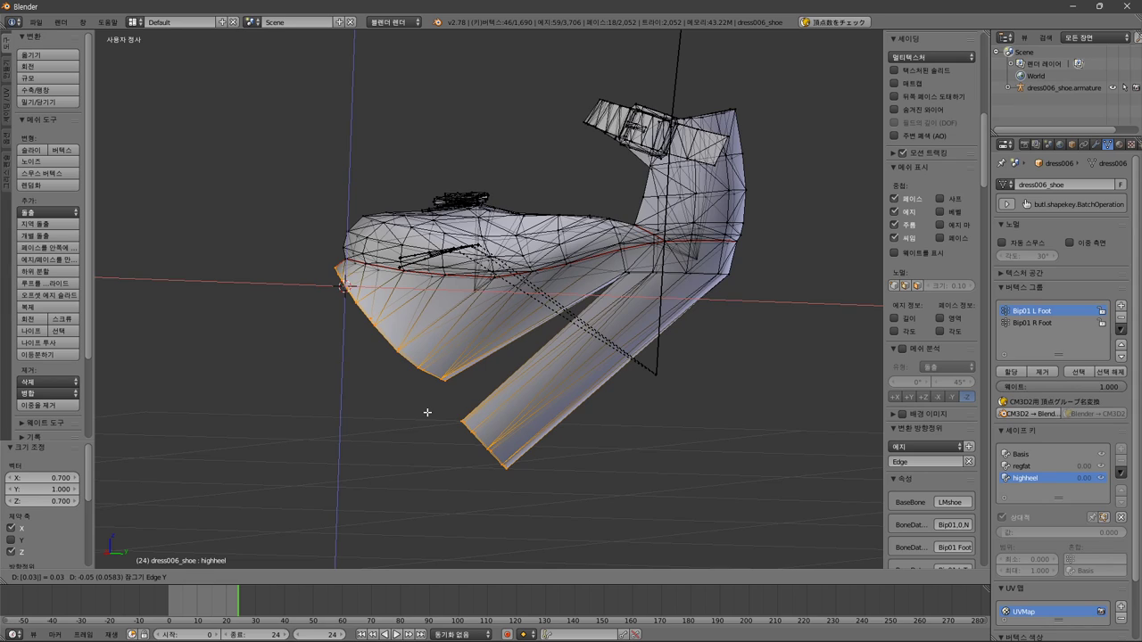
- Try Z offsets of -0.04, -0.03 and -0.05 for the move, then set the Z offset to -0.07
{"action": "key", "text": "Tab"}
{"action": "key", "text": "BackSpace"}
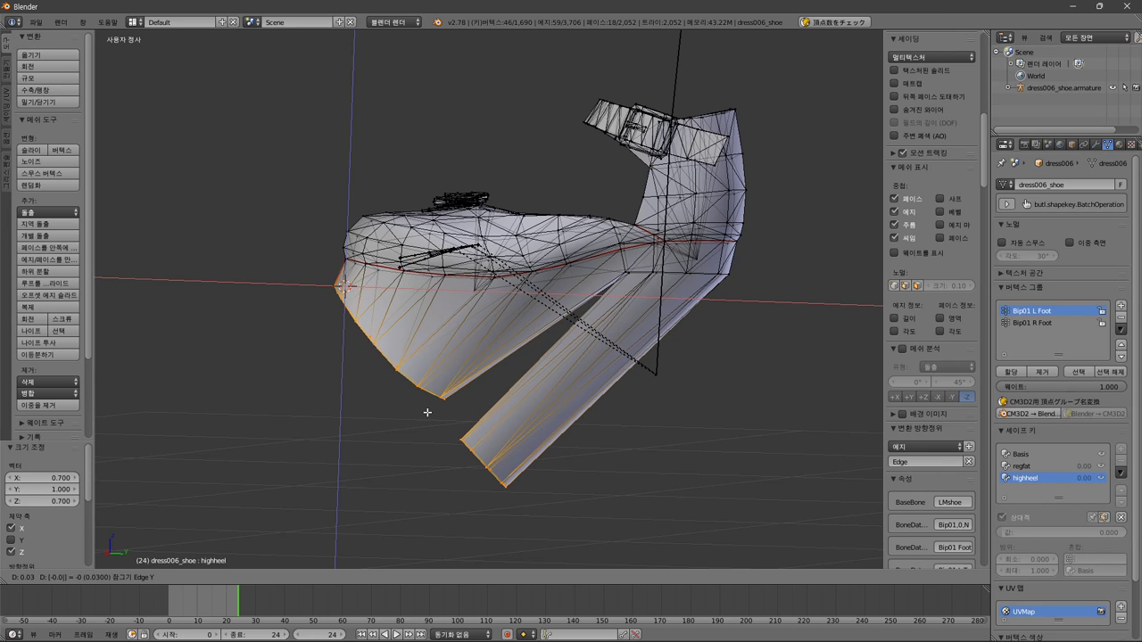
{"action": "type", "text": "4"}
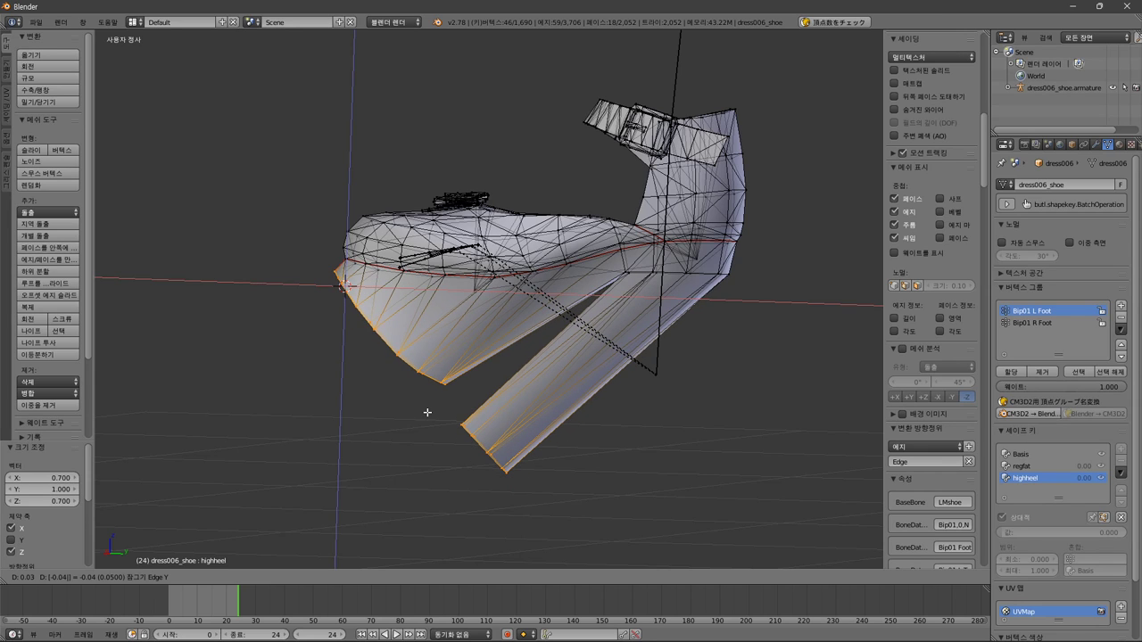
{"action": "key", "text": "BackSpace"}
{"action": "type", "text": "3"}
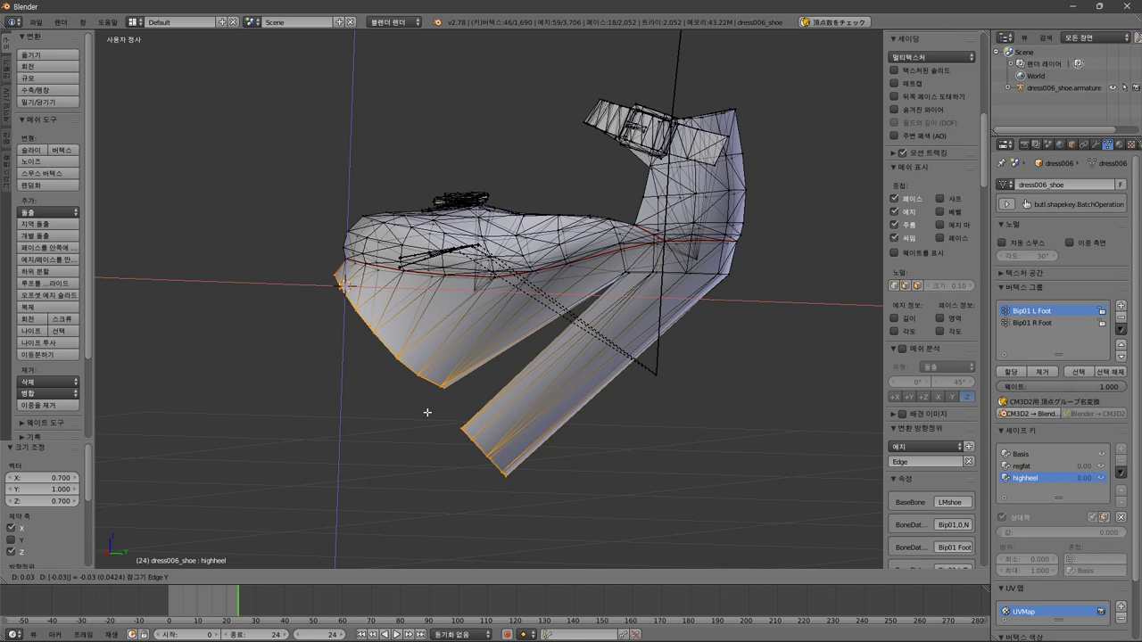
{"action": "key", "text": "BackSpace"}
{"action": "type", "text": "5"}
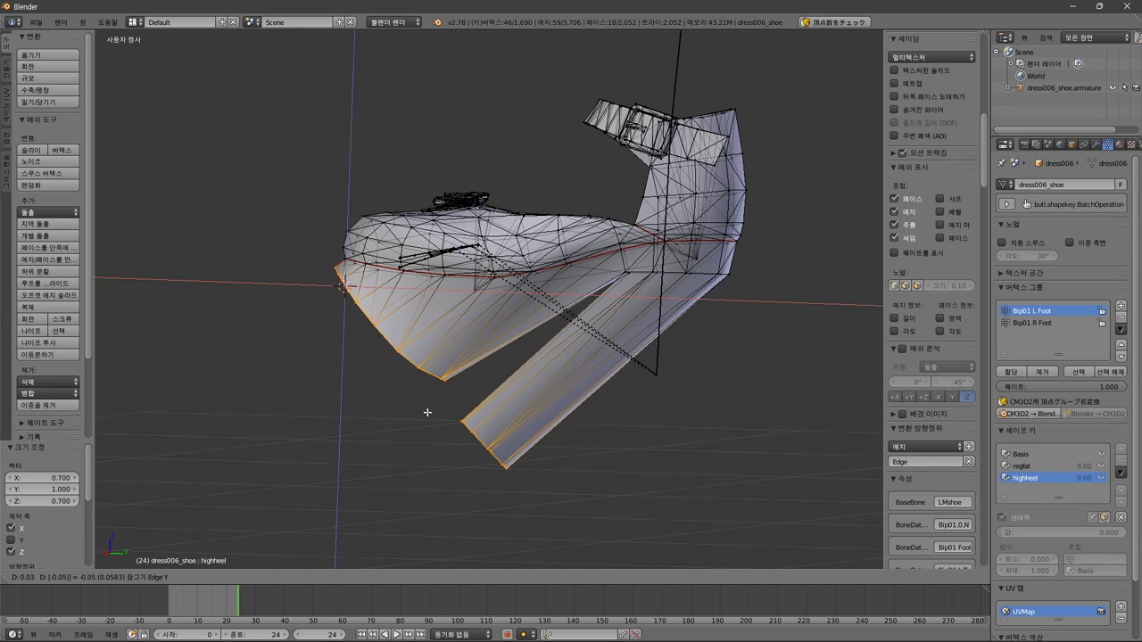
{"action": "key", "text": "BackSpace"}
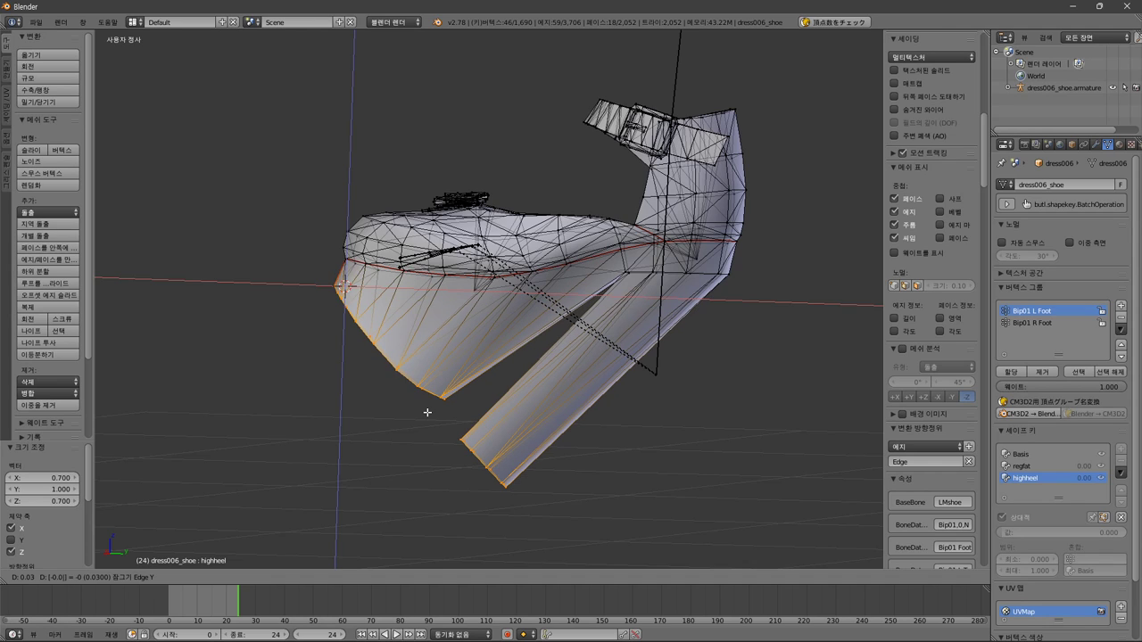
{"action": "type", "text": ".07"}
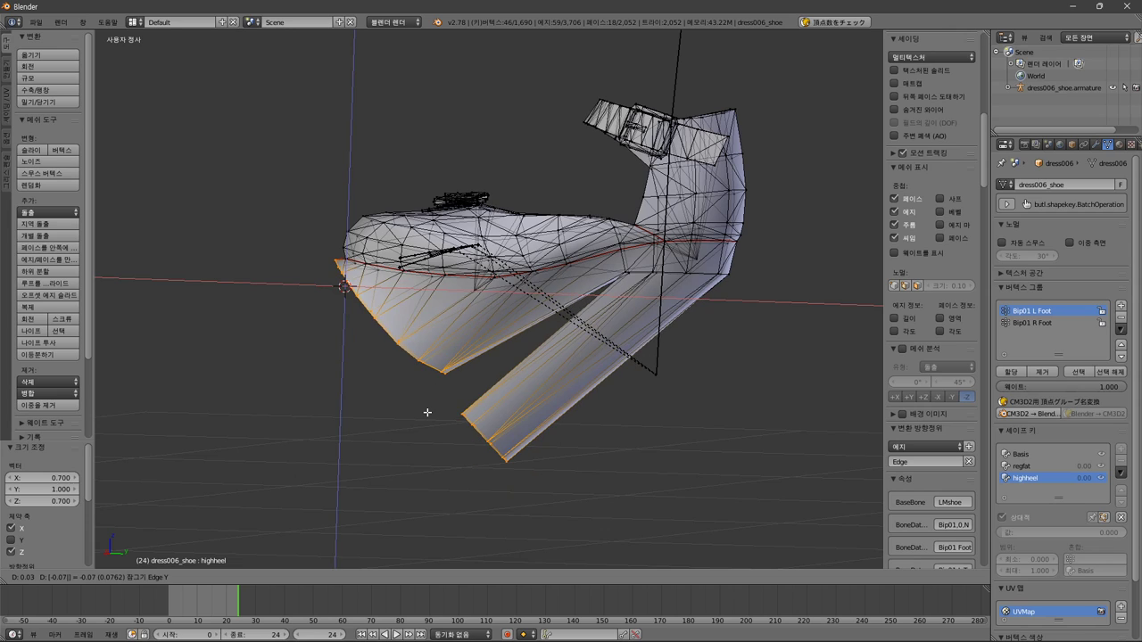
- Set the X offset of the bottom vertices' move to 0.04 and apply the move
{"action": "key", "text": "Tab"}
{"action": "key", "text": "BackSpace"}
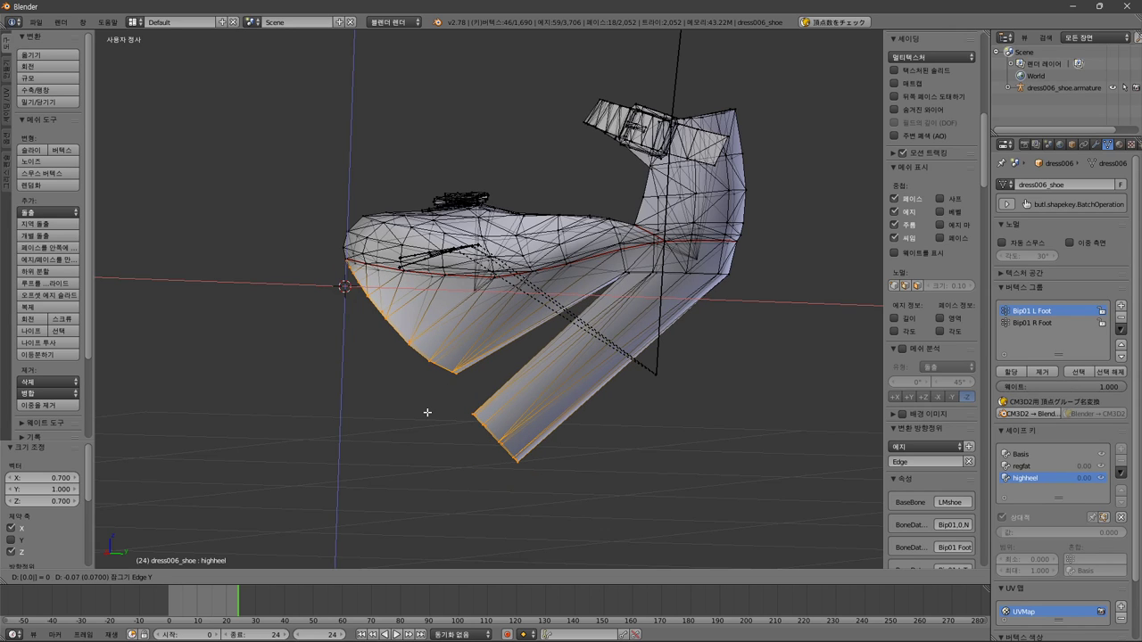
{"action": "type", "text": "4"}
{"action": "key", "text": "BackSpace"}
{"action": "type", "text": "5"}
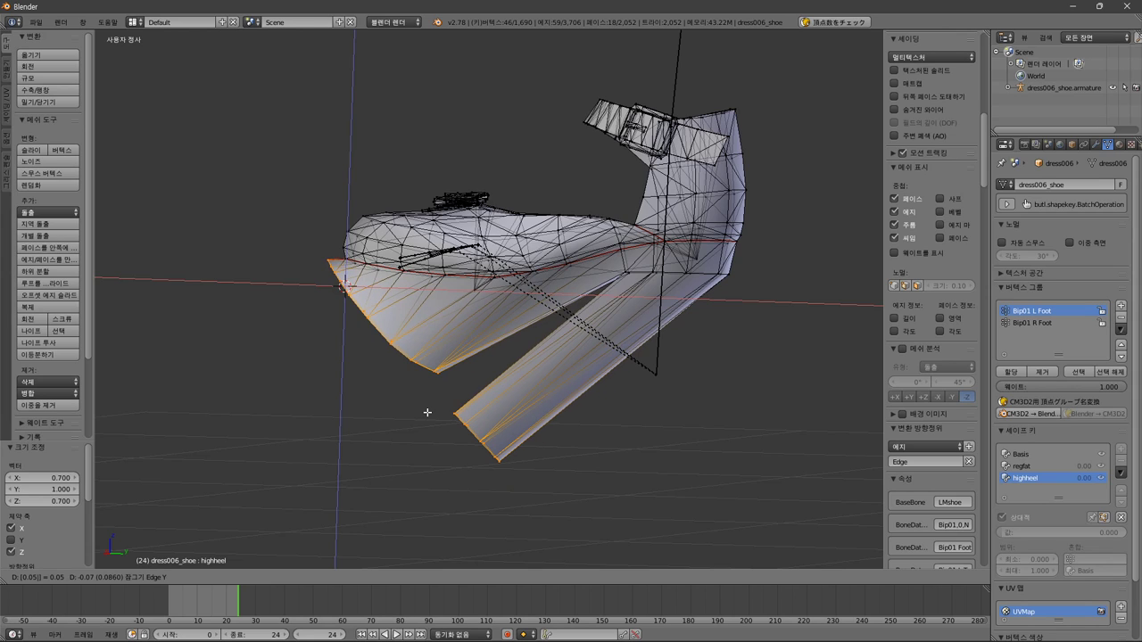
{"action": "key", "text": "BackSpace"}
{"action": "type", "text": "4"}
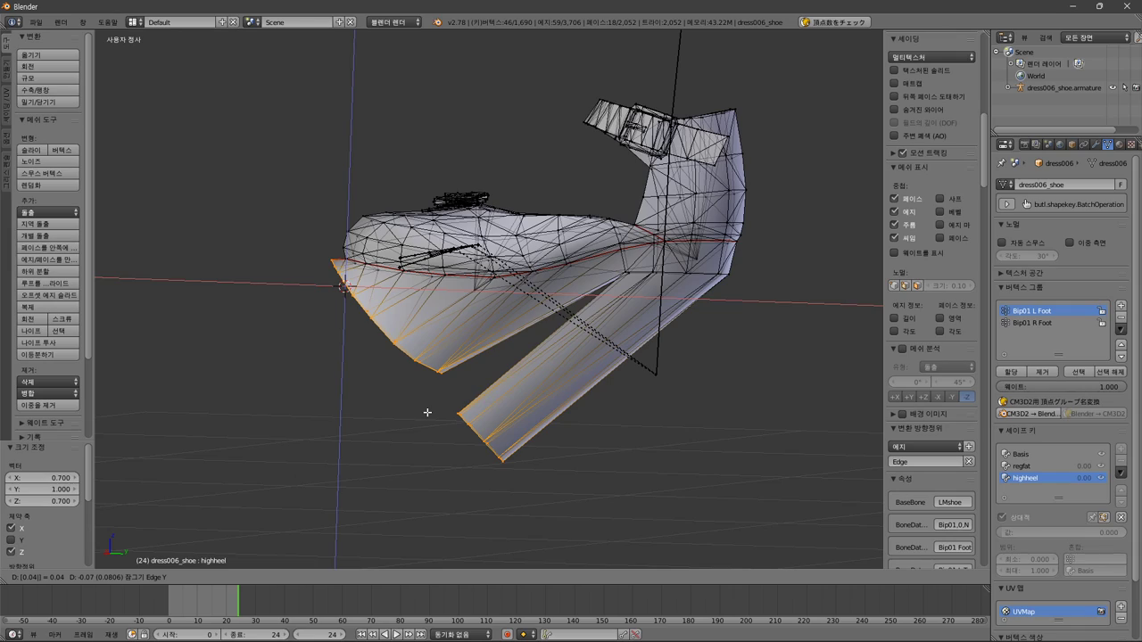
{"action": "key", "text": "Return"}
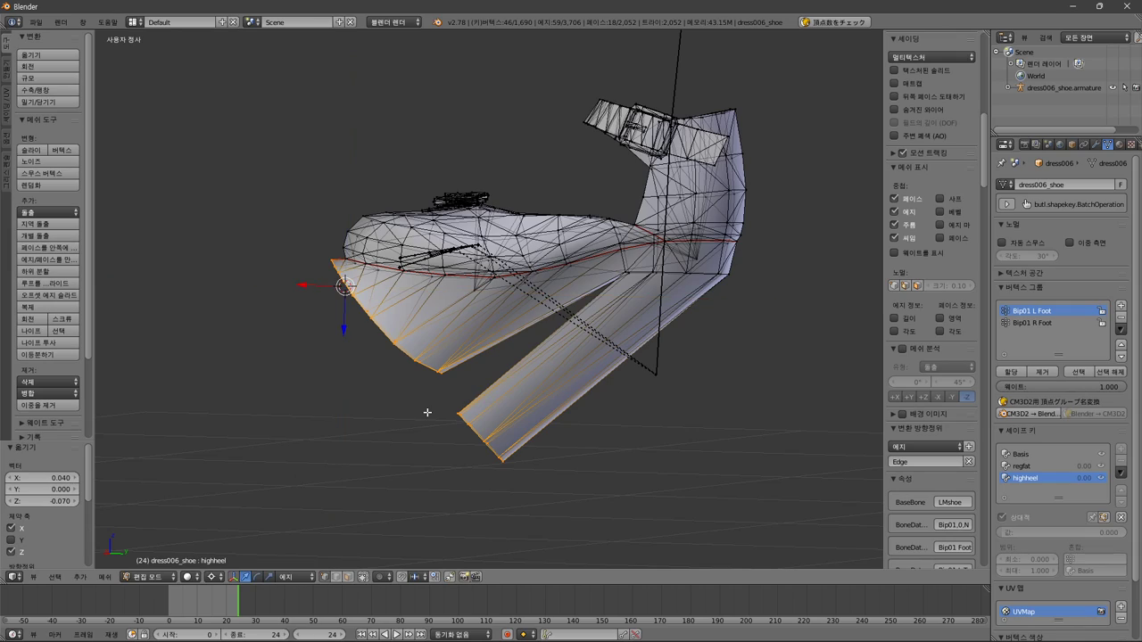
- Export the shoe as a CM3D2 model to dress006_shoe.model in the _ori_edit folder
{"action": "middle_click_drag", "start_coordinate": [365, 367], "coordinate": [421, 397]}
{"action": "left_click", "coordinate": [36, 21]}
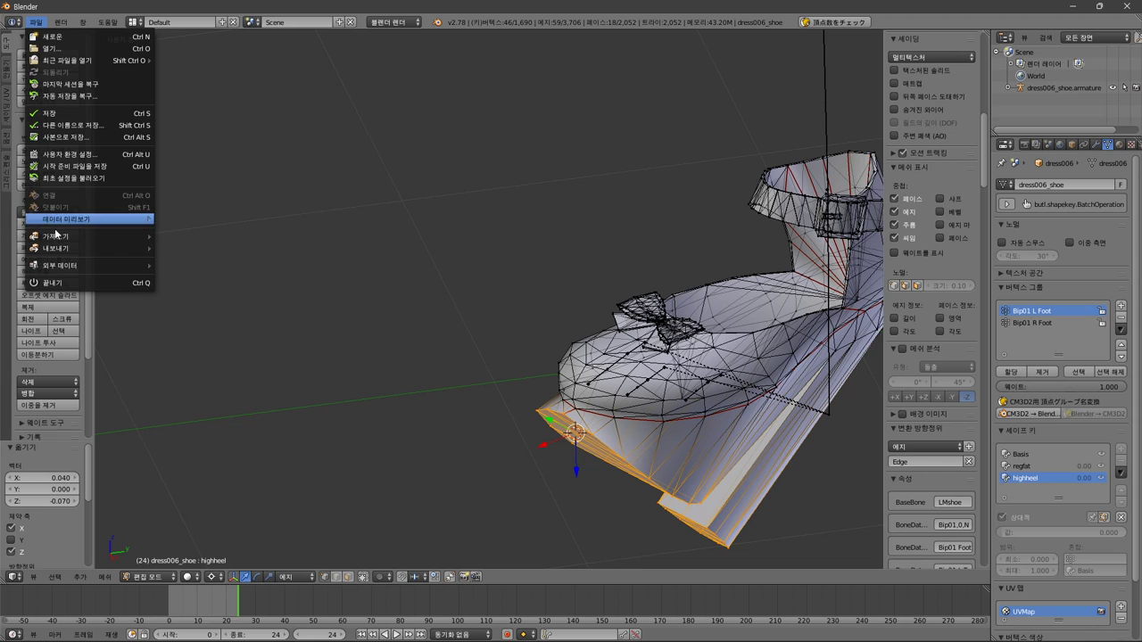
{"action": "mouse_move", "coordinate": [100, 256]}
{"action": "left_click", "coordinate": [250, 355]}
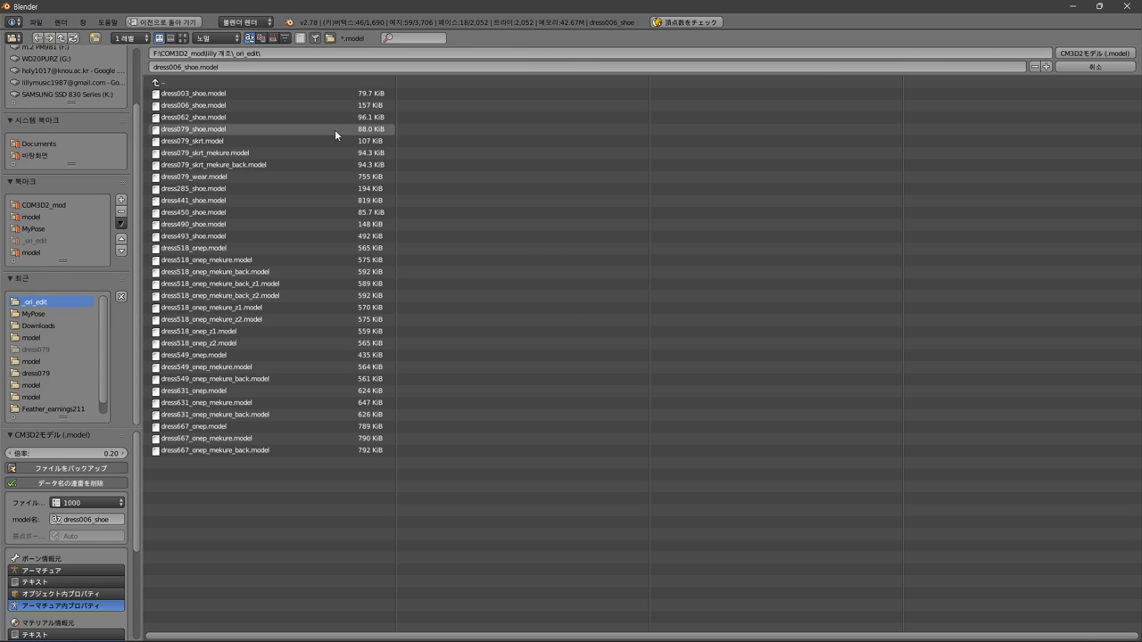
{"action": "left_click", "coordinate": [1104, 56]}
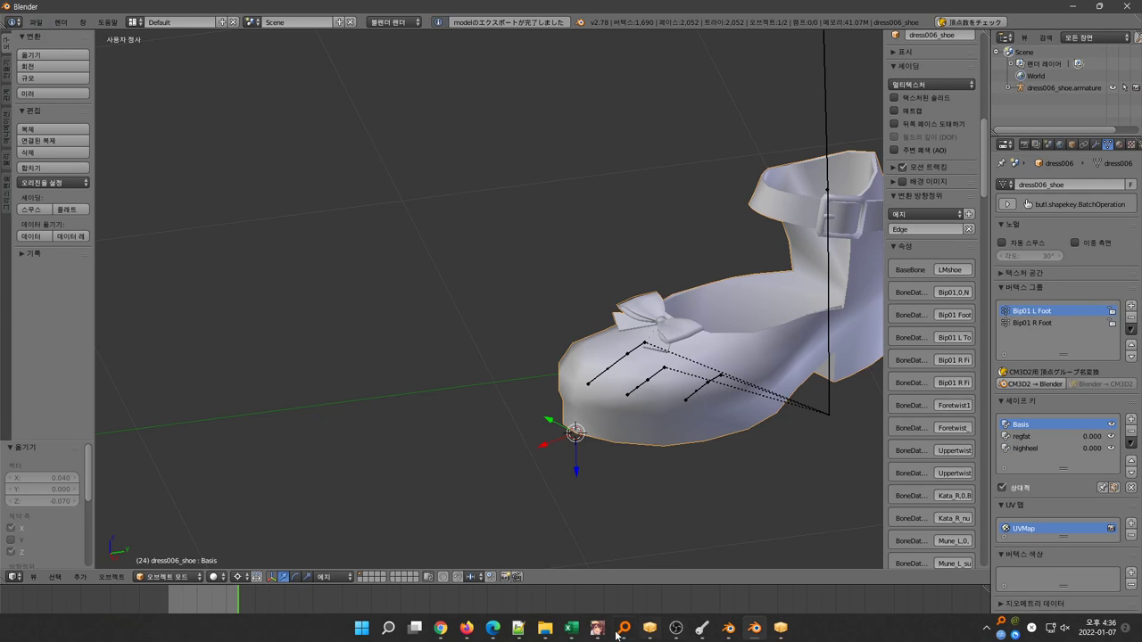
- Switch to CUSTOM ORDER MAID3D 2 to view the shoes on the character, then bring up its BepInEx console
{"action": "mouse_move", "coordinate": [603, 633]}
{"action": "left_click", "coordinate": [667, 555]}
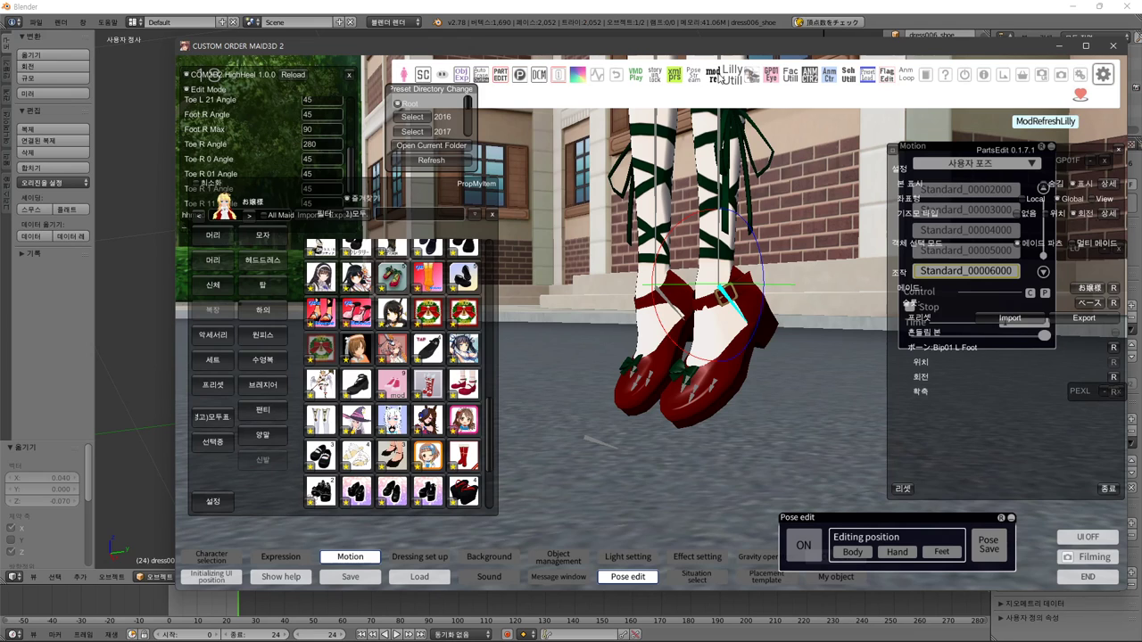
{"action": "mouse_move", "coordinate": [597, 628]}
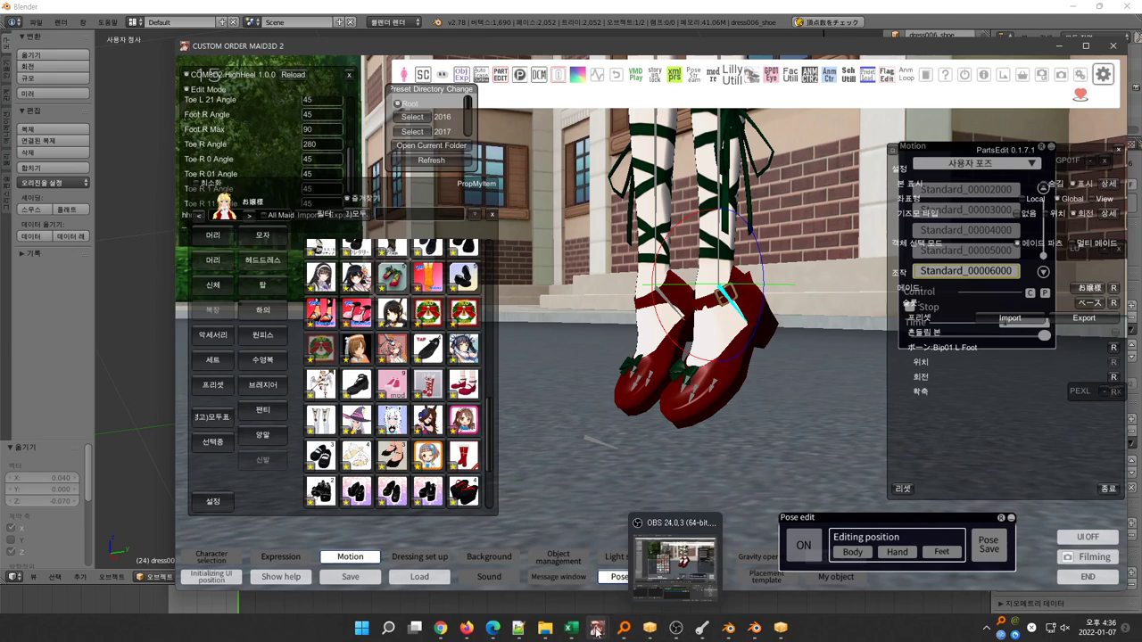
{"action": "left_click", "coordinate": [551, 585]}
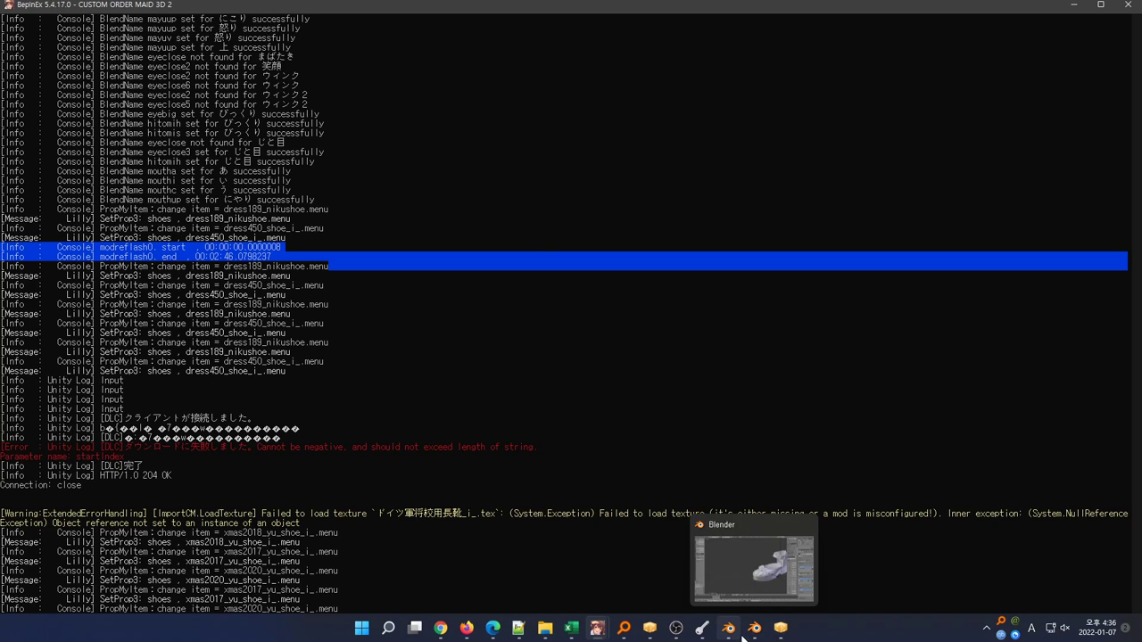
- Switch back to Blender, select the highheel shape key and enter Edit Mode on the shoe
{"action": "mouse_move", "coordinate": [735, 633]}
{"action": "left_click", "coordinate": [737, 581]}
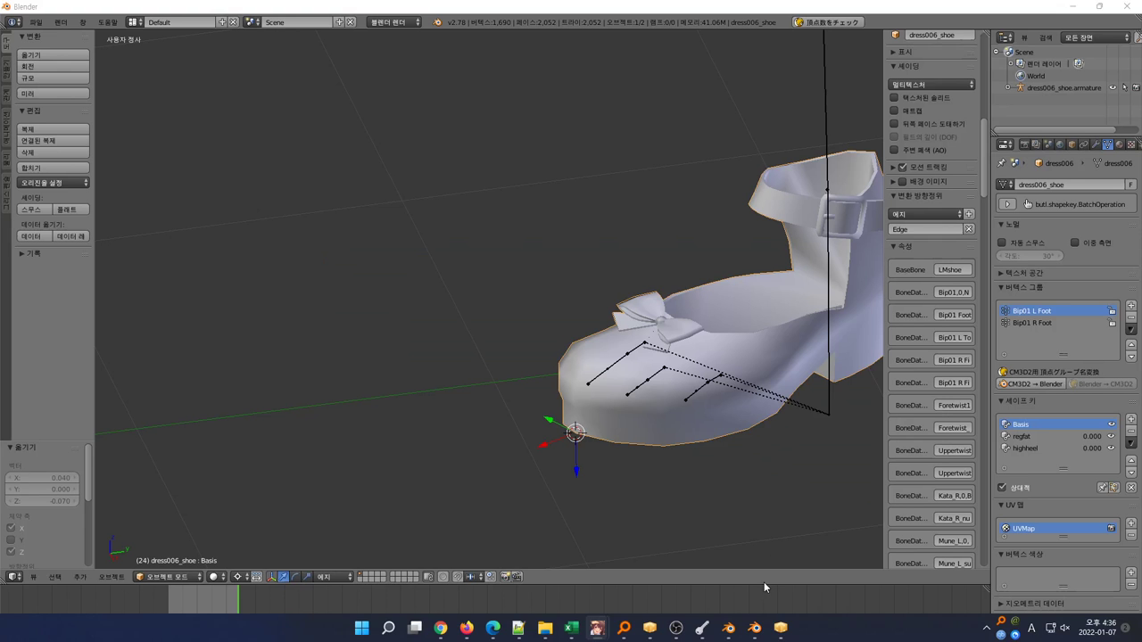
{"action": "middle_click_drag", "start_coordinate": [560, 352], "coordinate": [621, 303]}
{"action": "scroll", "coordinate": [621, 303], "scroll_direction": "down", "scroll_amount": 2}
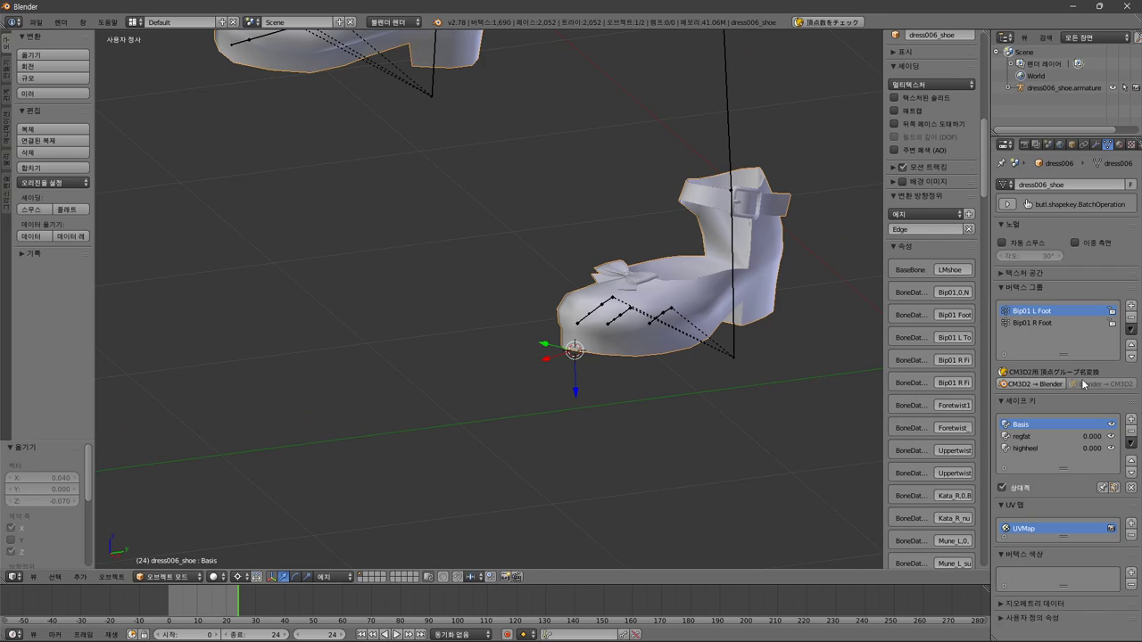
{"action": "left_click", "coordinate": [1051, 449]}
{"action": "key", "text": "Tab"}
- Clear the vertex selection and box-select the few vertices at the front part of the heel's bottom edge
{"action": "middle_click_drag", "start_coordinate": [583, 196], "coordinate": [683, 208]}
{"action": "key", "text": "a"}
{"action": "middle_click_drag", "start_coordinate": [363, 387], "coordinate": [528, 443]}
{"action": "scroll", "coordinate": [561, 344], "scroll_direction": "up", "scroll_amount": 3}
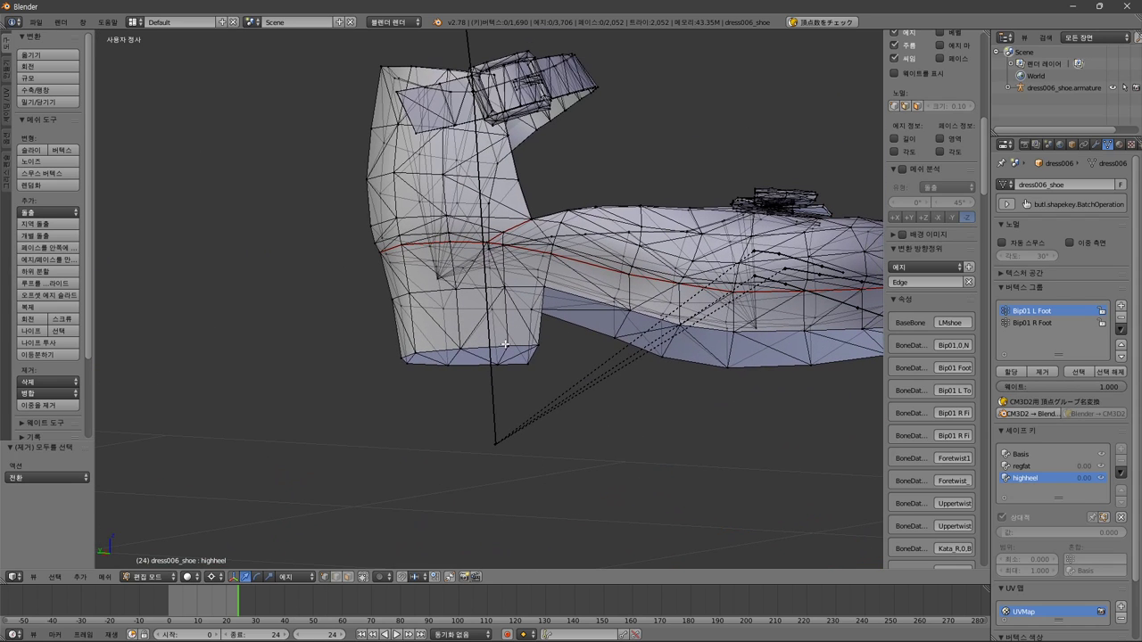
{"action": "key", "text": "b"}
{"action": "left_click_drag", "start_coordinate": [498, 337], "coordinate": [489, 389]}
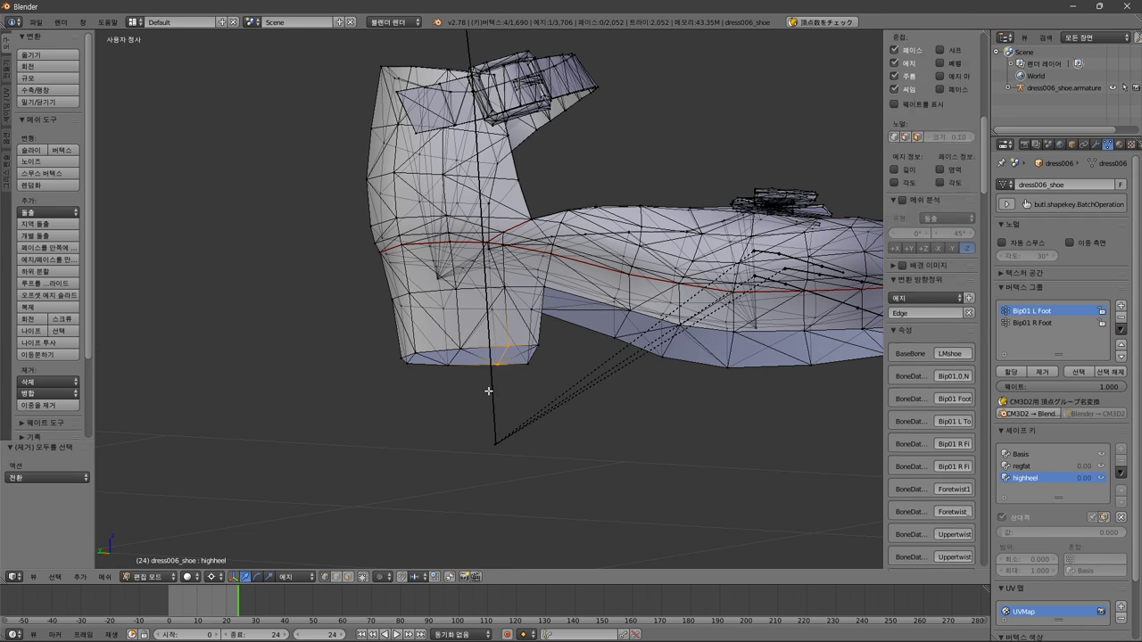
- Set the pivot point to Median Point and the transform orientation to Normal
{"action": "middle_click_drag", "start_coordinate": [490, 389], "coordinate": [556, 423]}
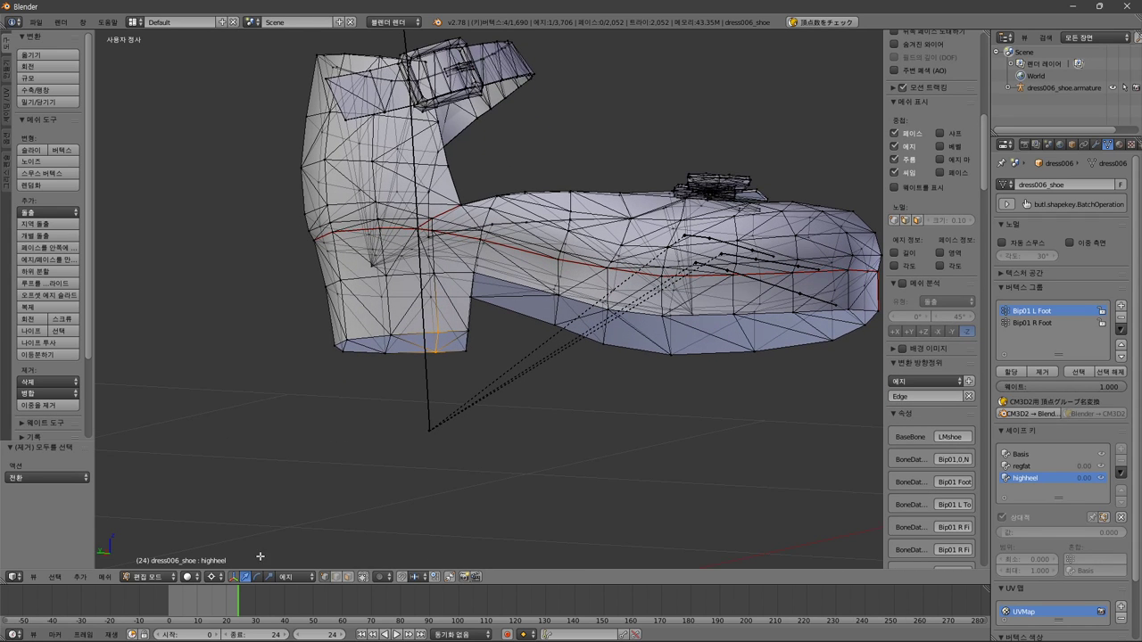
{"action": "left_click", "coordinate": [212, 576]}
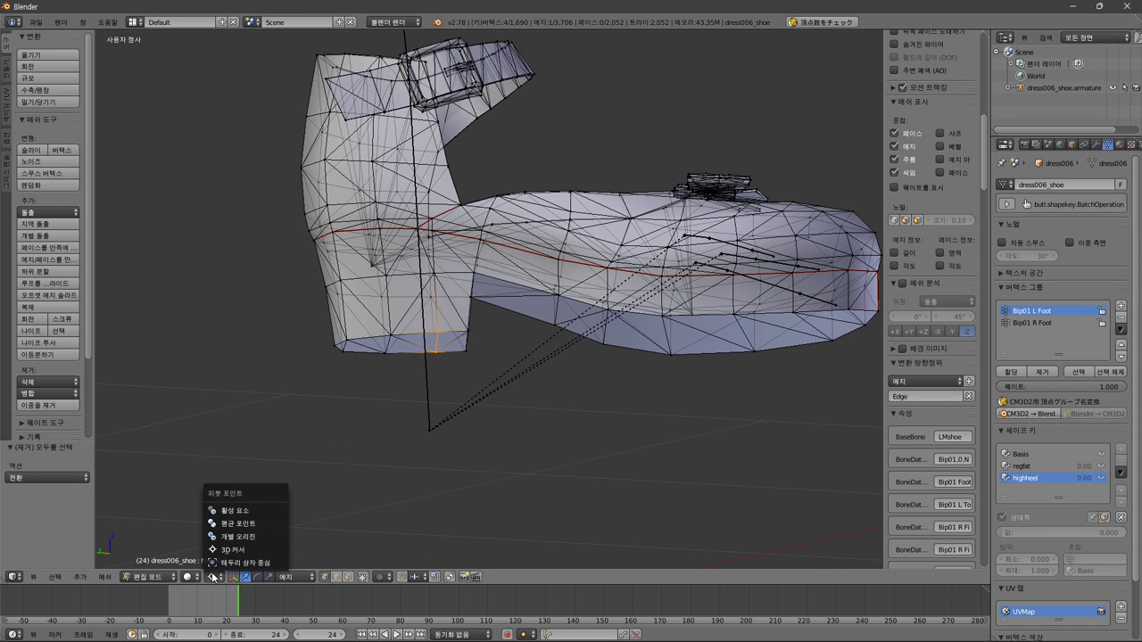
{"action": "left_click", "coordinate": [237, 523]}
{"action": "middle_click_drag", "start_coordinate": [609, 421], "coordinate": [581, 451]}
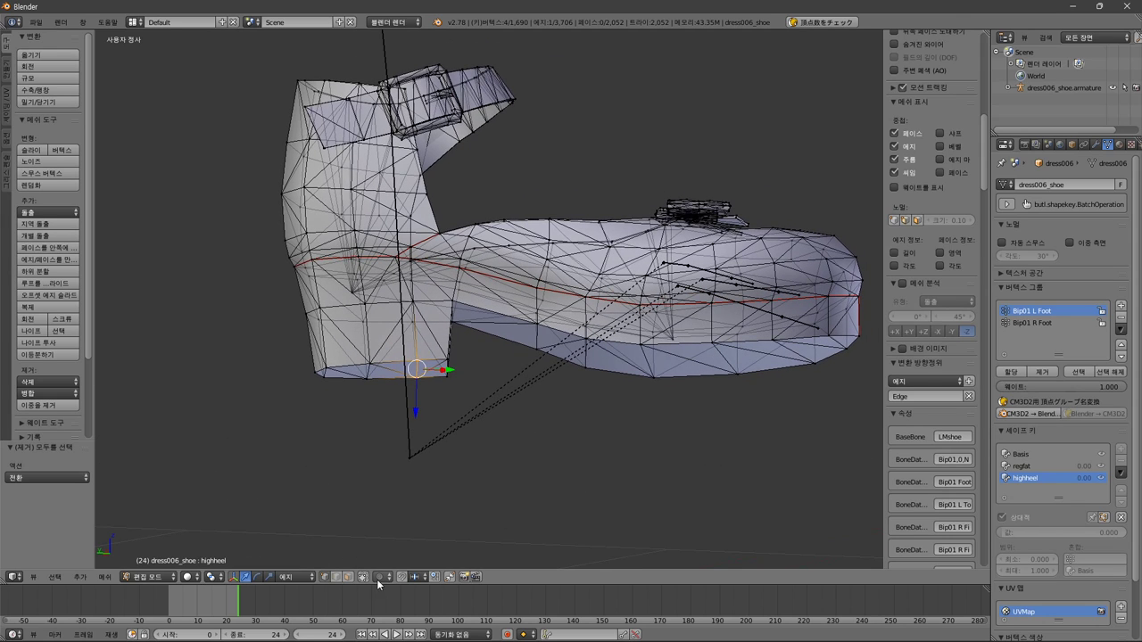
{"action": "left_click", "coordinate": [301, 577]}
{"action": "left_click", "coordinate": [319, 524]}
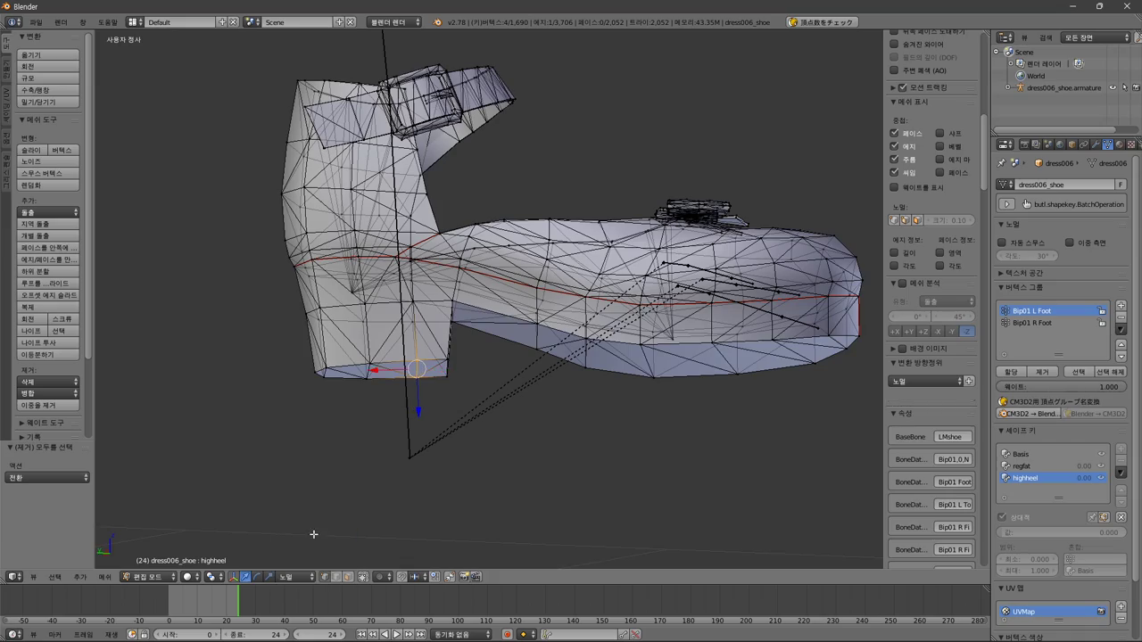
- Create a custom transform orientation from the selected heel-bottom vertices and set Edge.001 as the active orientation
{"action": "middle_click_drag", "start_coordinate": [313, 534], "coordinate": [514, 477]}
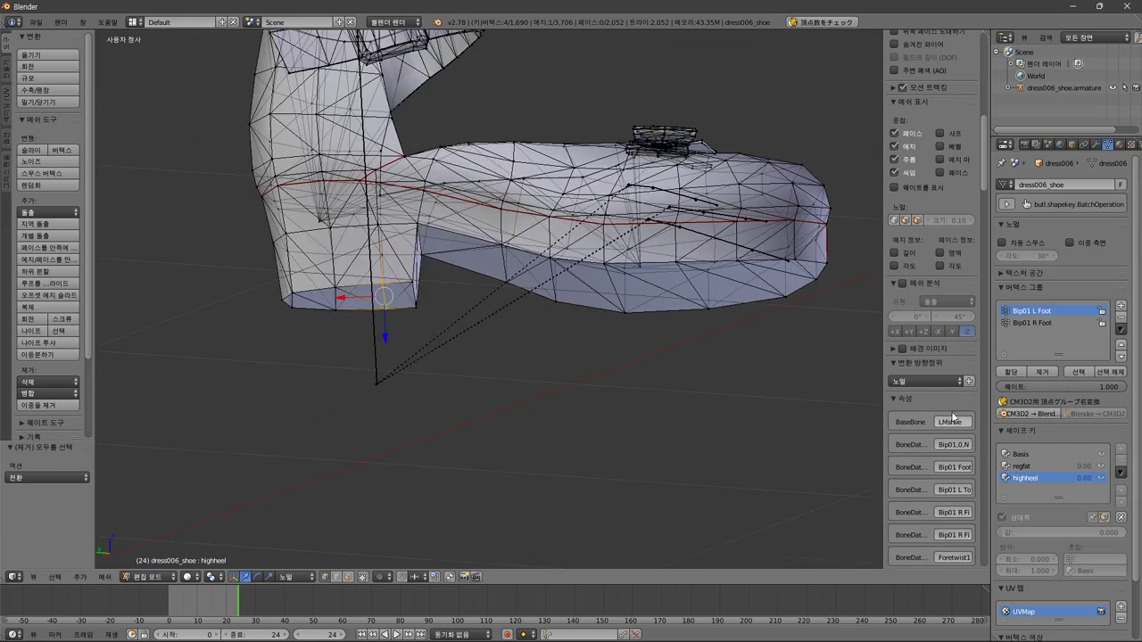
{"action": "left_click", "coordinate": [968, 381]}
{"action": "left_click", "coordinate": [298, 577]}
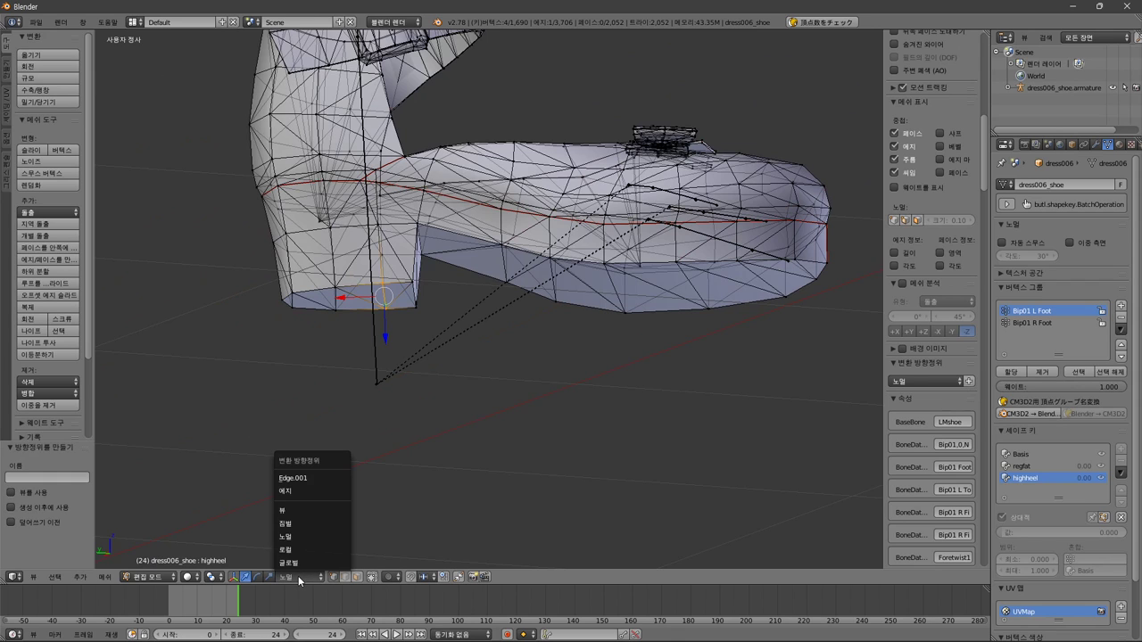
{"action": "left_click", "coordinate": [311, 477]}
{"action": "mouse_move", "coordinate": [479, 395]}
{"action": "middle_mouse_down"}
{"action": "mouse_move", "coordinate": [479, 473]}
{"action": "mouse_move", "coordinate": [482, 414]}
{"action": "middle_mouse_up"}
{"action": "scroll", "coordinate": [597, 439], "scroll_direction": "up", "scroll_amount": 3}
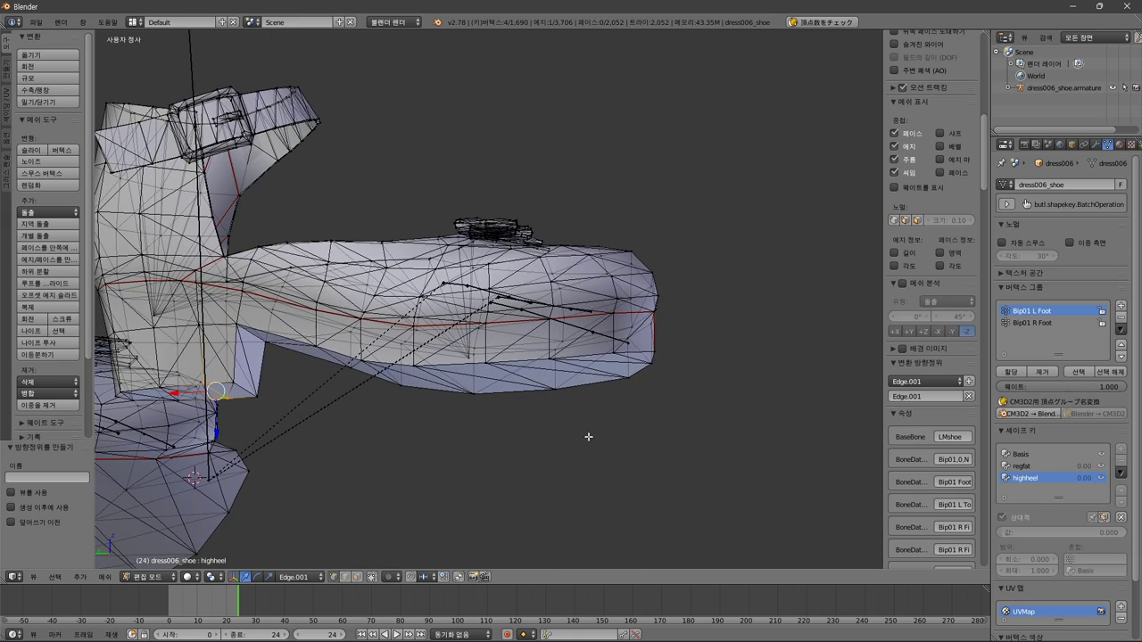
- Select the vertex at the toe tip's lower edge and snap the 3D cursor to it
{"action": "right_click", "coordinate": [649, 359]}
{"action": "middle_click_drag", "start_coordinate": [633, 387], "coordinate": [619, 433]}
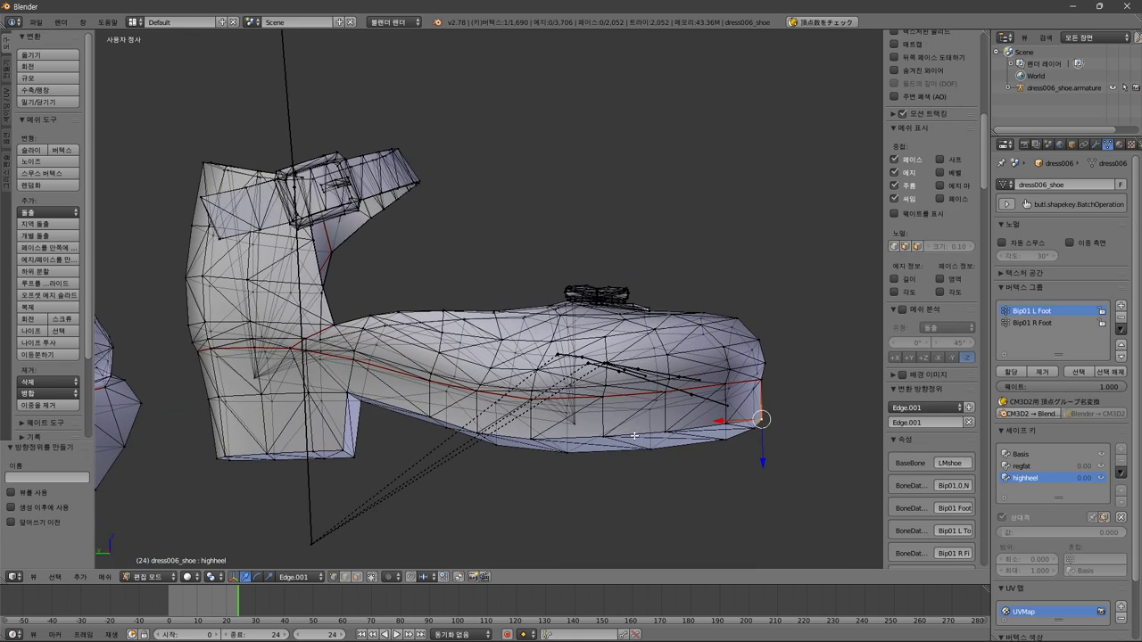
{"action": "key", "text": "shift+s"}
{"action": "left_click", "coordinate": [608, 436]}
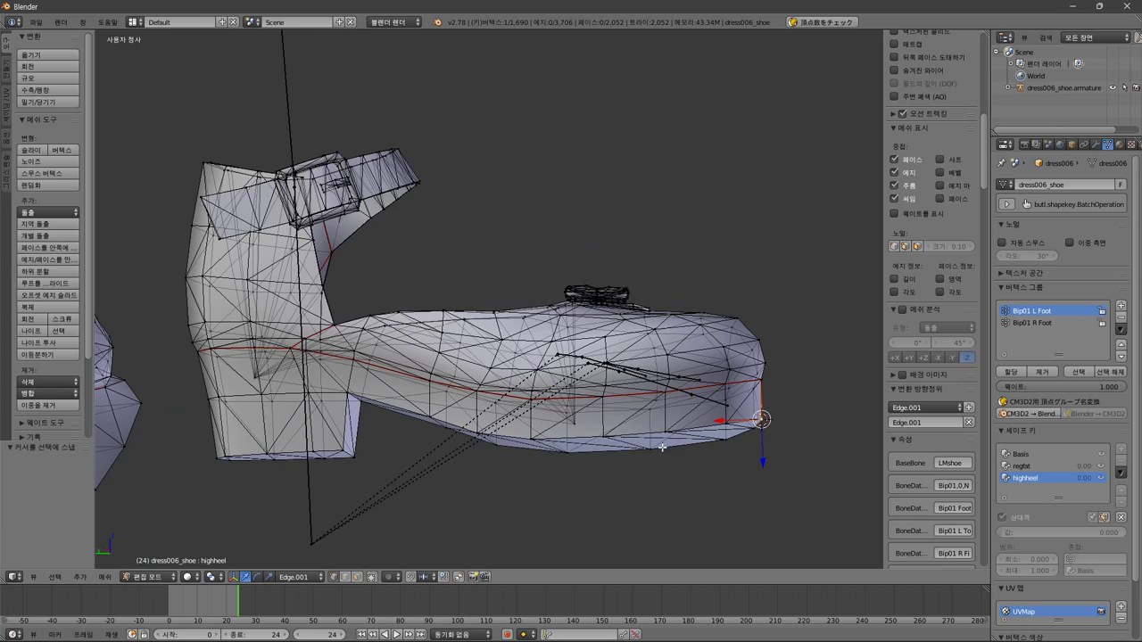
- Box-select the bottom vertices of the shoe's sole and heel, from the toe tip back to the heel's end
{"action": "middle_click_drag", "start_coordinate": [662, 447], "coordinate": [593, 448]}
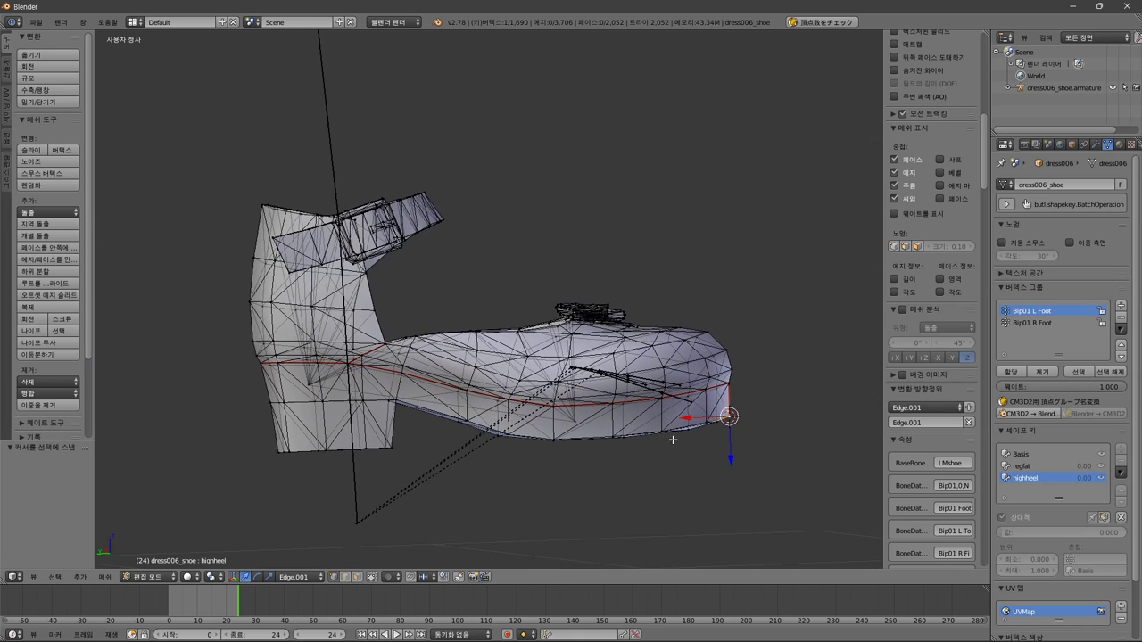
{"action": "key", "text": "b"}
{"action": "left_click_drag", "start_coordinate": [728, 412], "coordinate": [416, 462]}
{"action": "key", "text": "b"}
{"action": "key", "text": "b"}
{"action": "key", "text": "b"}
{"action": "left_click_drag", "start_coordinate": [472, 412], "coordinate": [208, 512]}
{"action": "key", "text": "b"}
{"action": "middle_click_drag", "start_coordinate": [445, 488], "coordinate": [436, 487]}
- Set the pivot point to 3D Cursor and rotate the selected bottom vertices -45° about the Edge.001 Y axis
{"action": "left_click", "coordinate": [211, 578]}
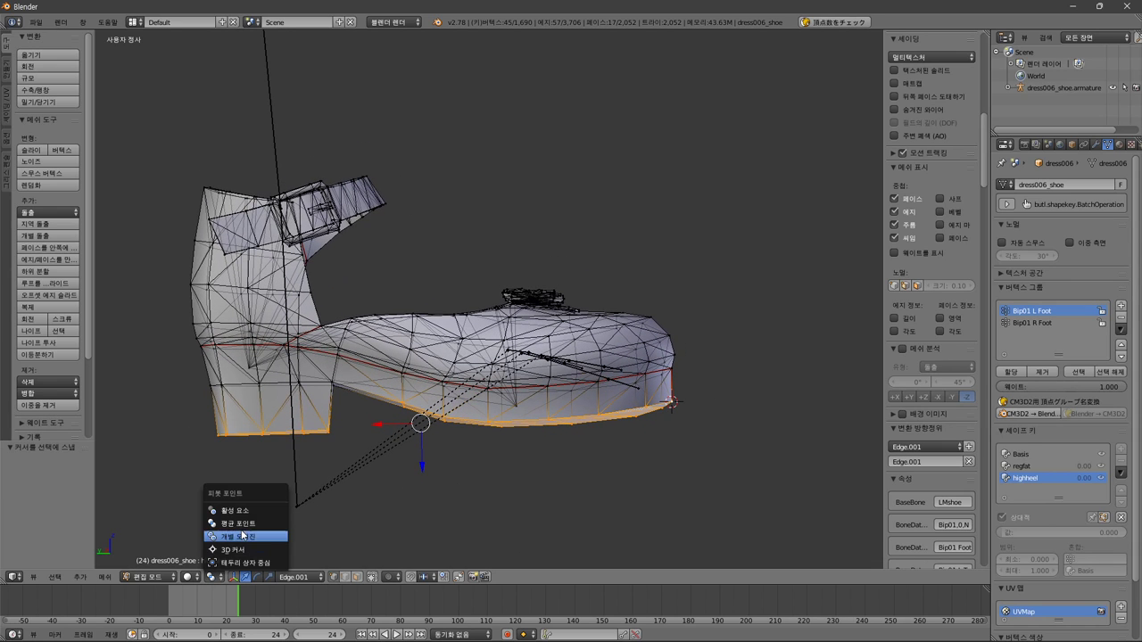
{"action": "left_click", "coordinate": [237, 549]}
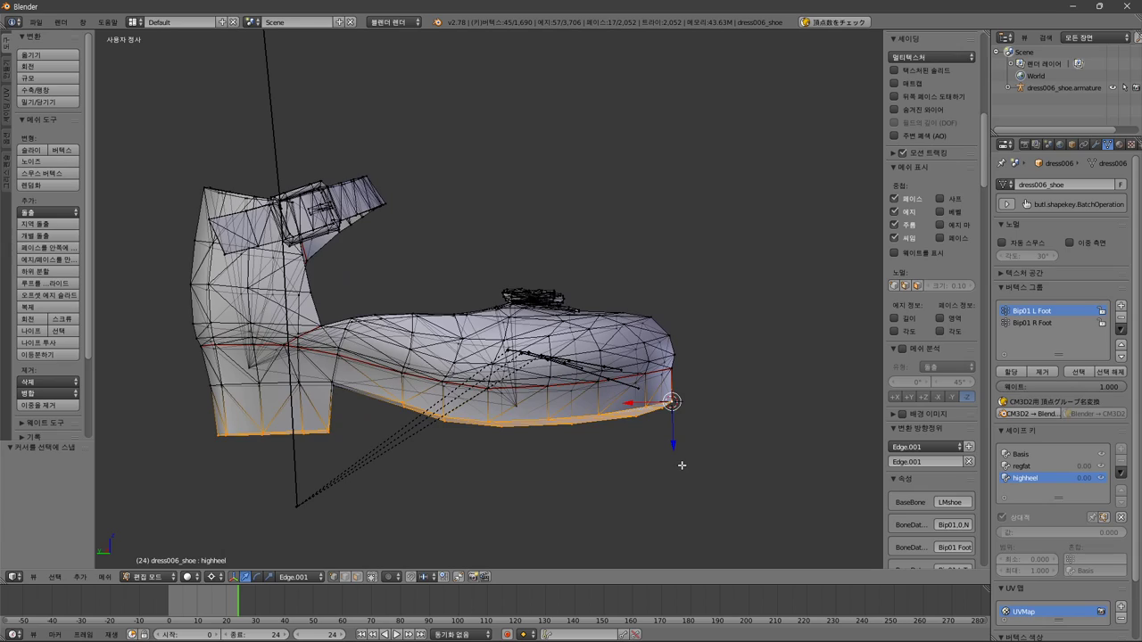
{"action": "mouse_move", "coordinate": [681, 466]}
{"action": "middle_mouse_down"}
{"action": "mouse_move", "coordinate": [681, 476]}
{"action": "mouse_move", "coordinate": [673, 459]}
{"action": "mouse_move", "coordinate": [650, 459]}
{"action": "mouse_move", "coordinate": [676, 462]}
{"action": "middle_mouse_up"}
{"action": "key", "text": "r"}
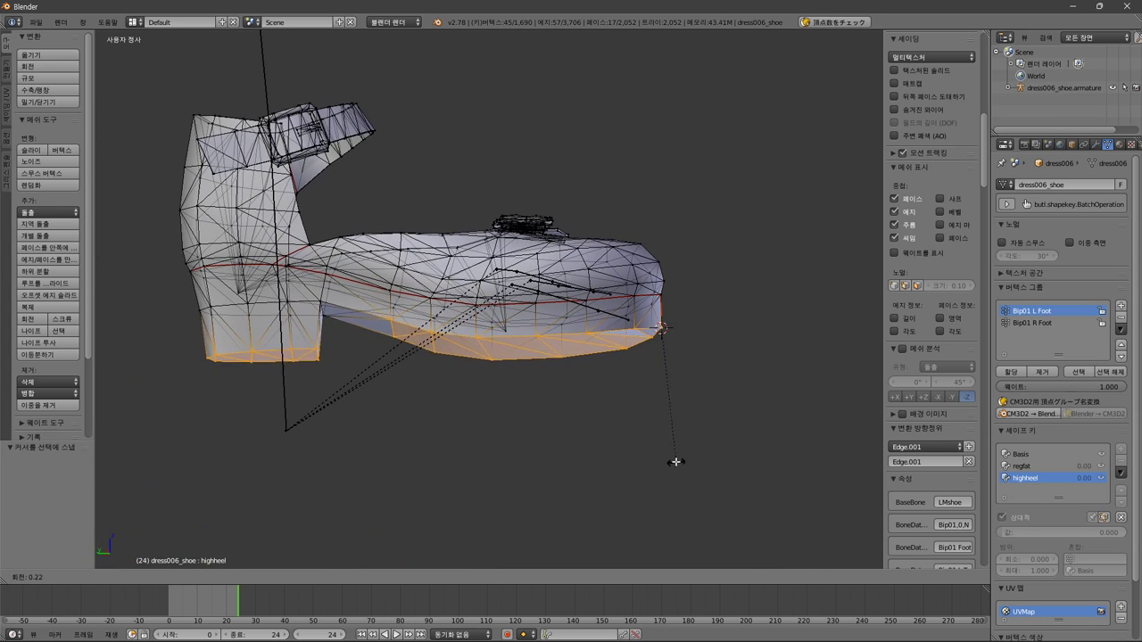
{"action": "key", "text": "y"}
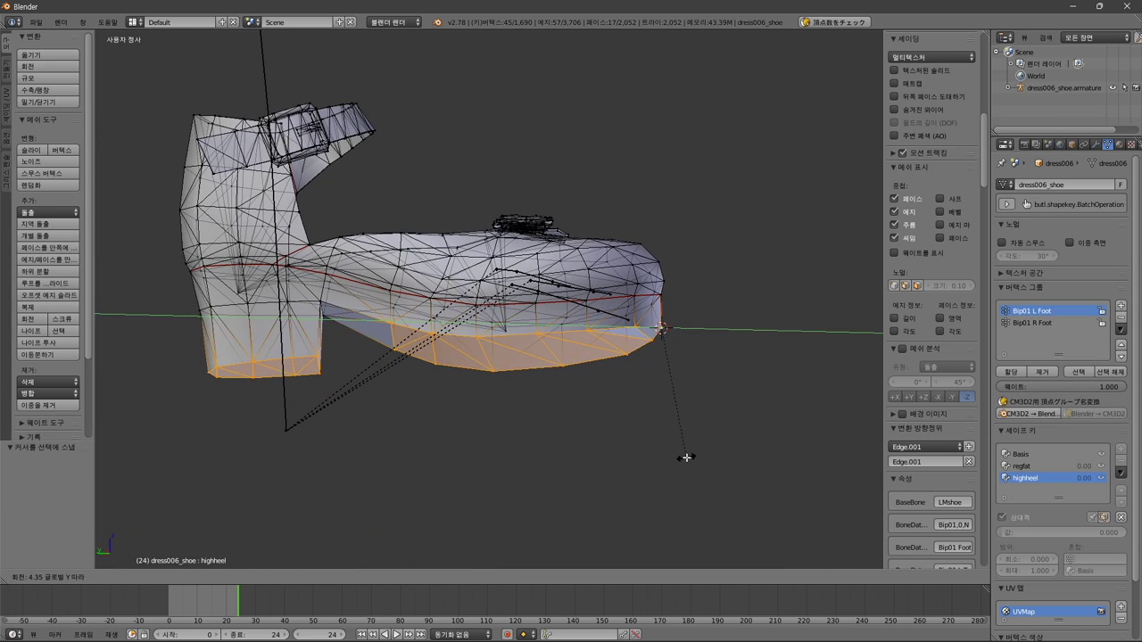
{"action": "key", "text": "y"}
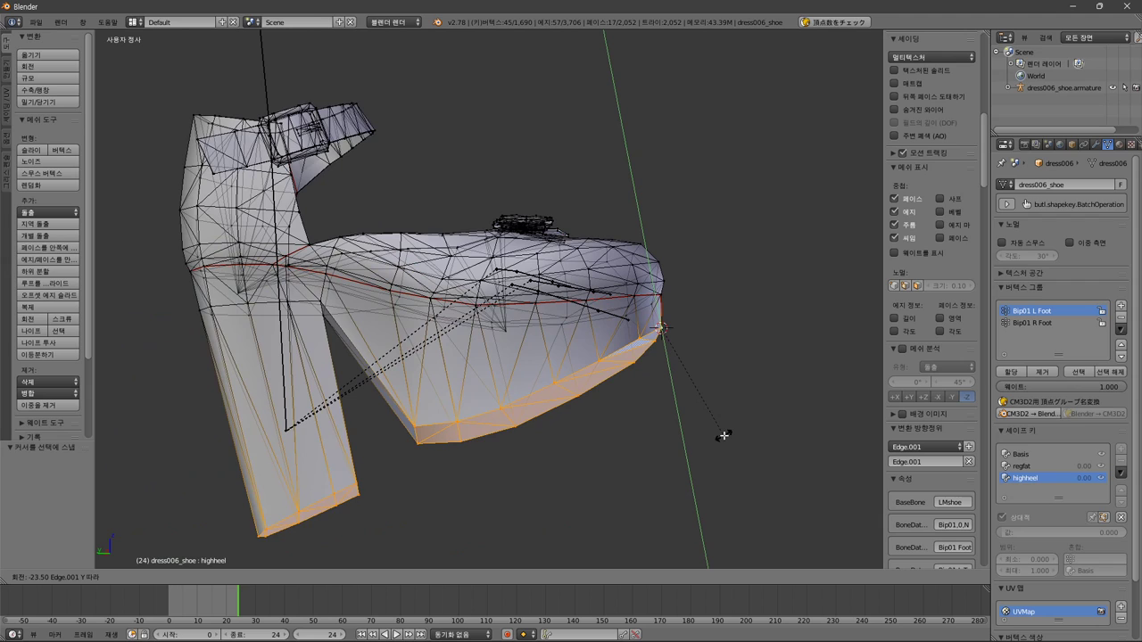
{"action": "type", "text": "45"}
{"action": "key", "text": "minus"}
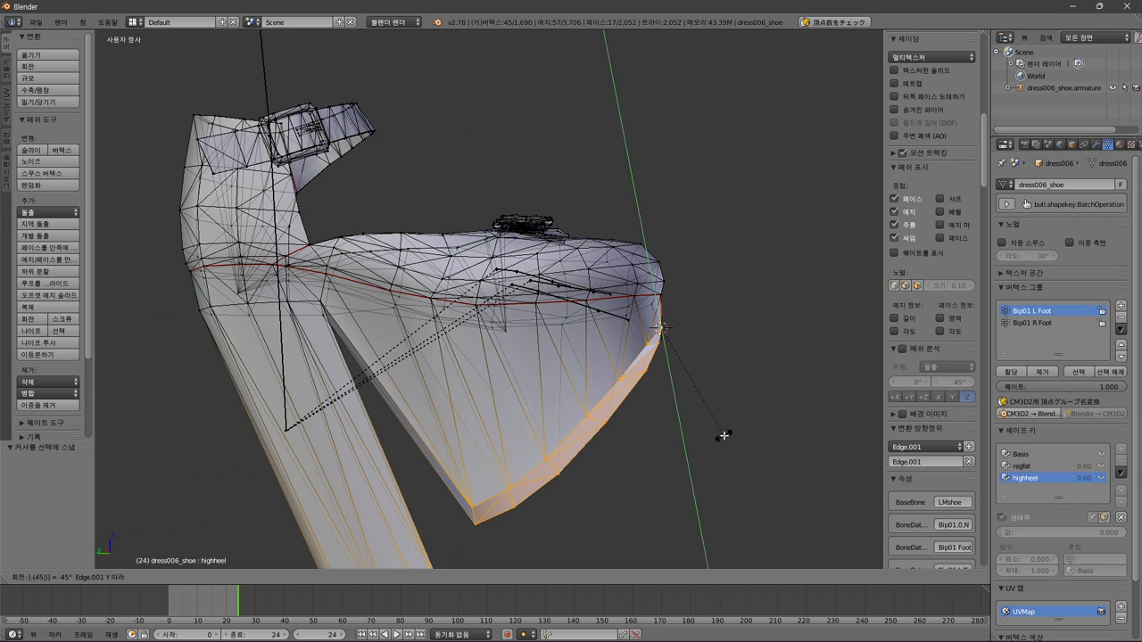
{"action": "key", "text": "Return"}
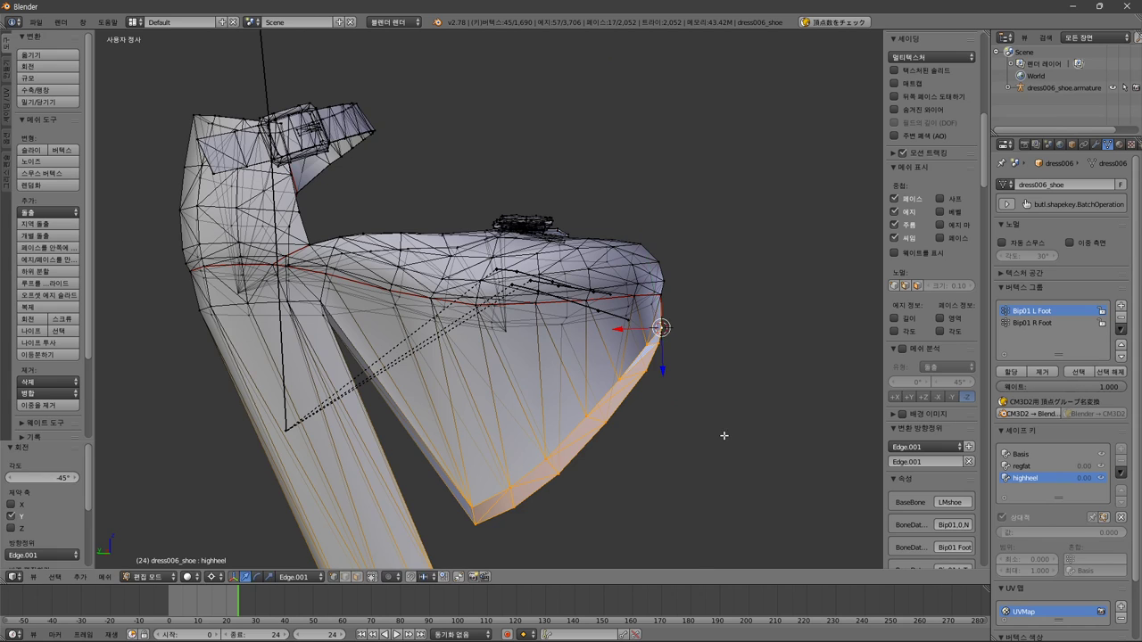
- Scale the selected bottom vertices by 0.7 in the Edge.001 orientation, excluding the Y axis
{"action": "middle_click_drag", "start_coordinate": [722, 446], "coordinate": [720, 256]}
{"action": "key", "text": "s"}
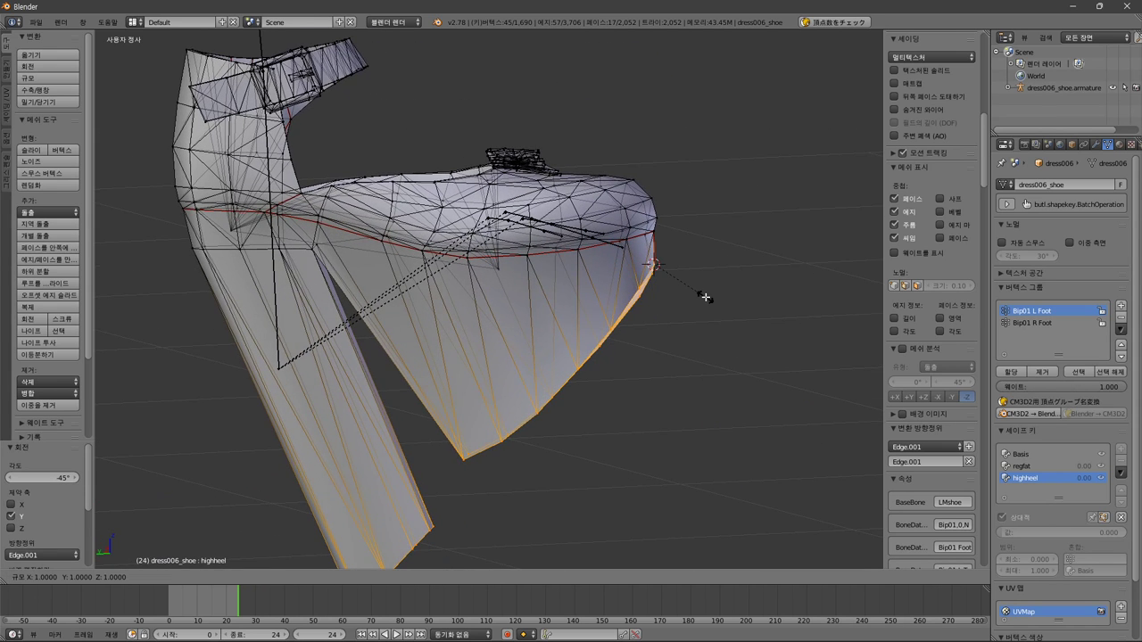
{"action": "key", "text": "shift+y"}
{"action": "key", "text": "shift+y"}
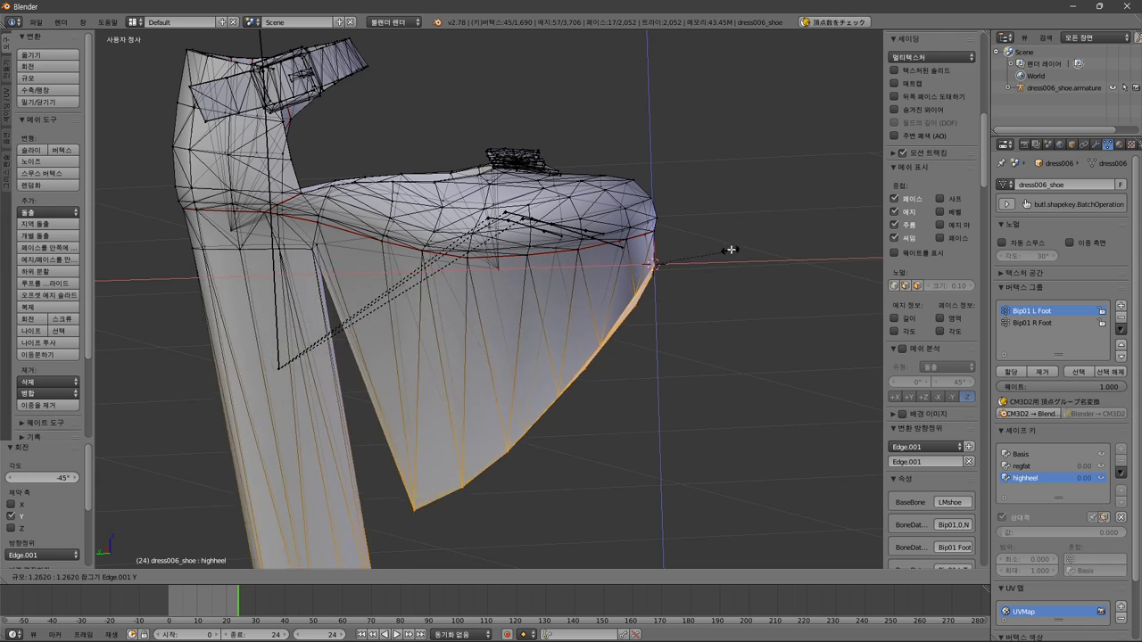
{"action": "type", "text": "."}
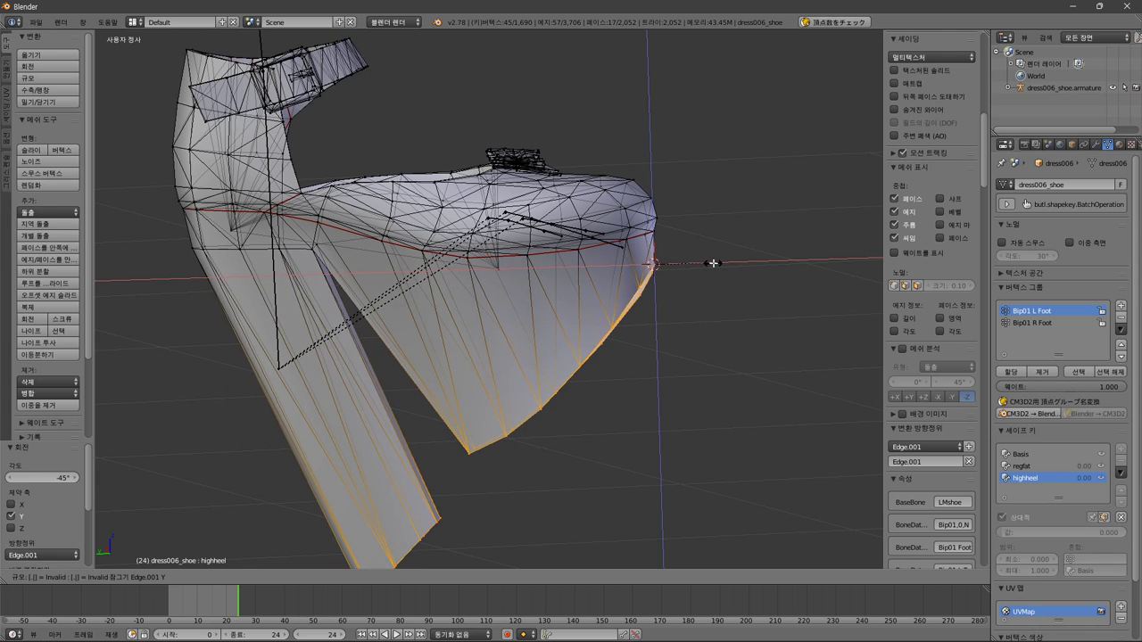
{"action": "type", "text": "7"}
{"action": "key", "text": "Return"}
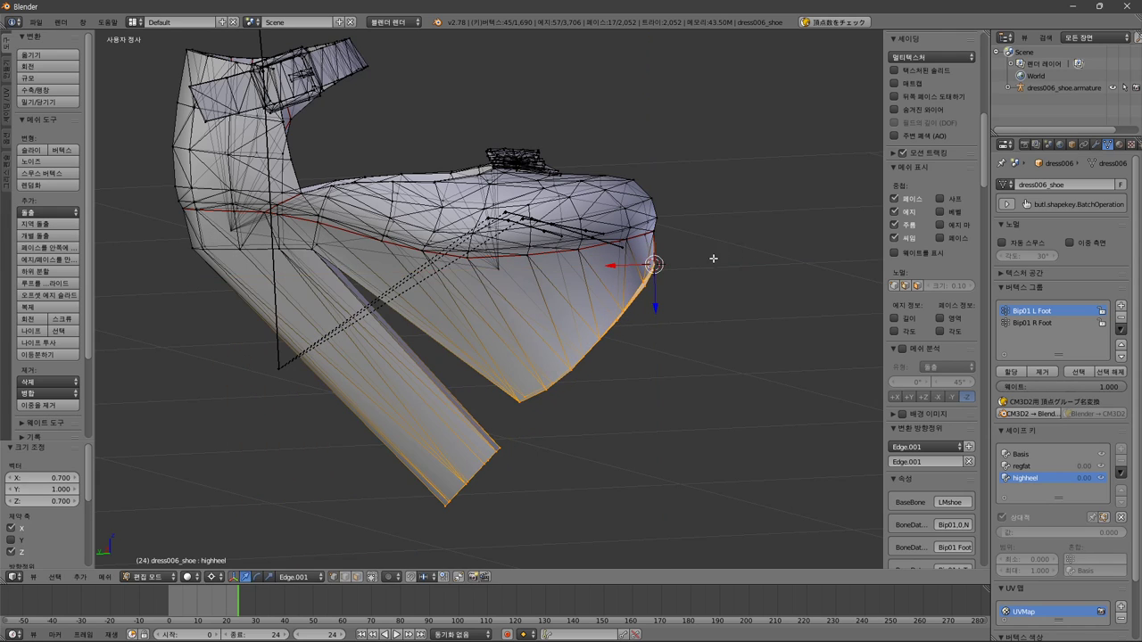
{"action": "middle_click_drag", "start_coordinate": [710, 255], "coordinate": [622, 356]}
{"action": "scroll", "coordinate": [687, 284], "scroll_direction": "up", "scroll_amount": 1}
{"action": "key", "text": "g"}
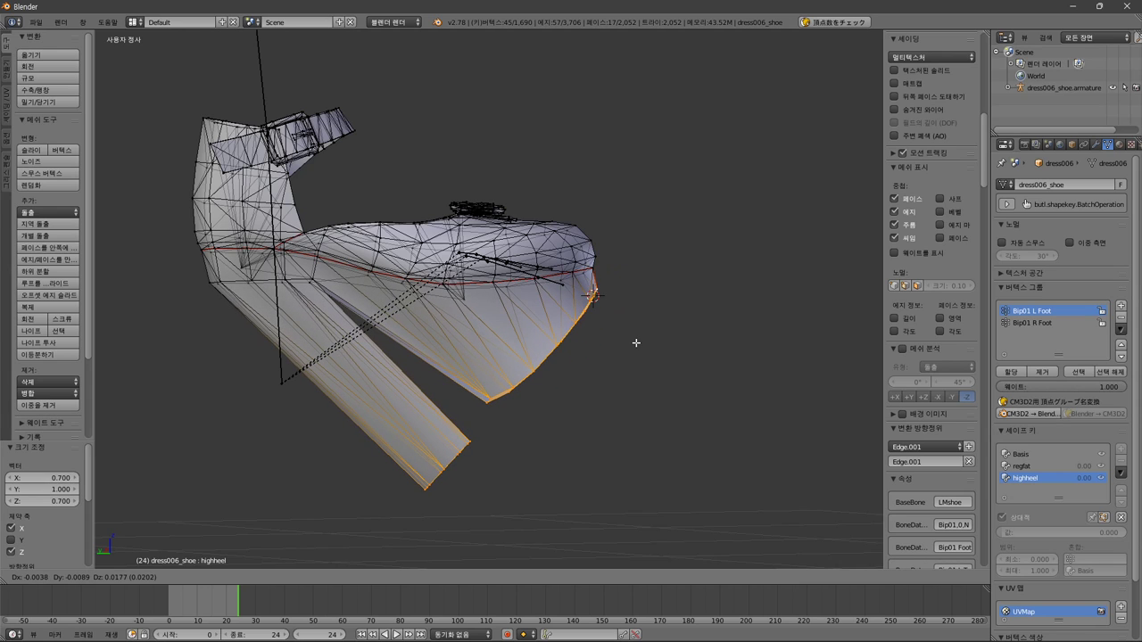
{"action": "key", "text": "shift+y"}
{"action": "key", "text": "shift+y"}
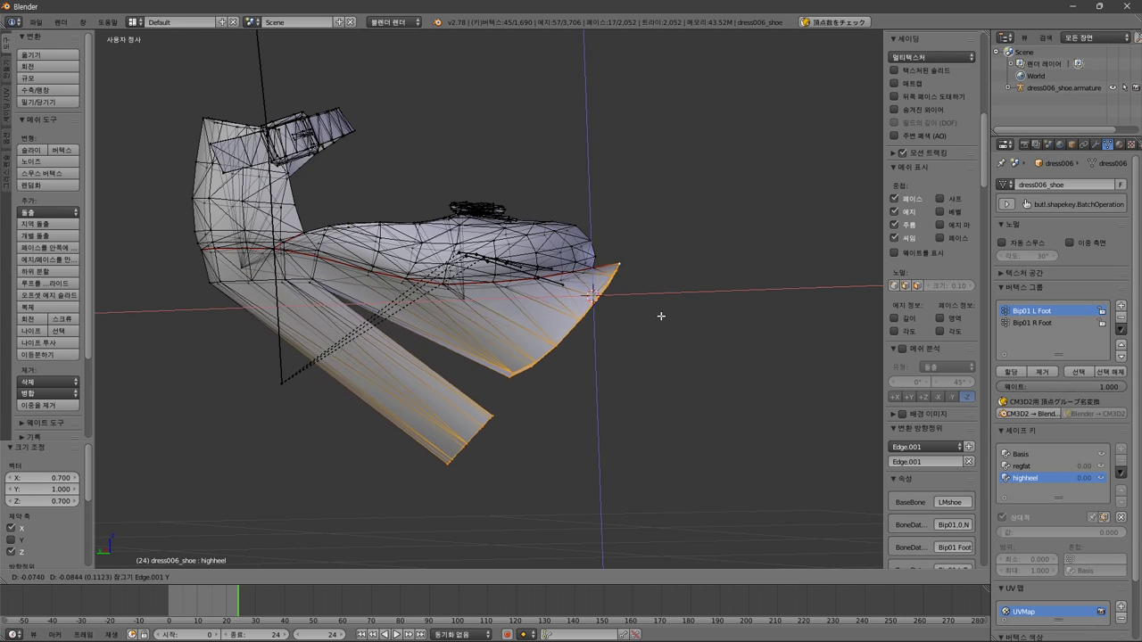
{"action": "type", "text": "-.3"}
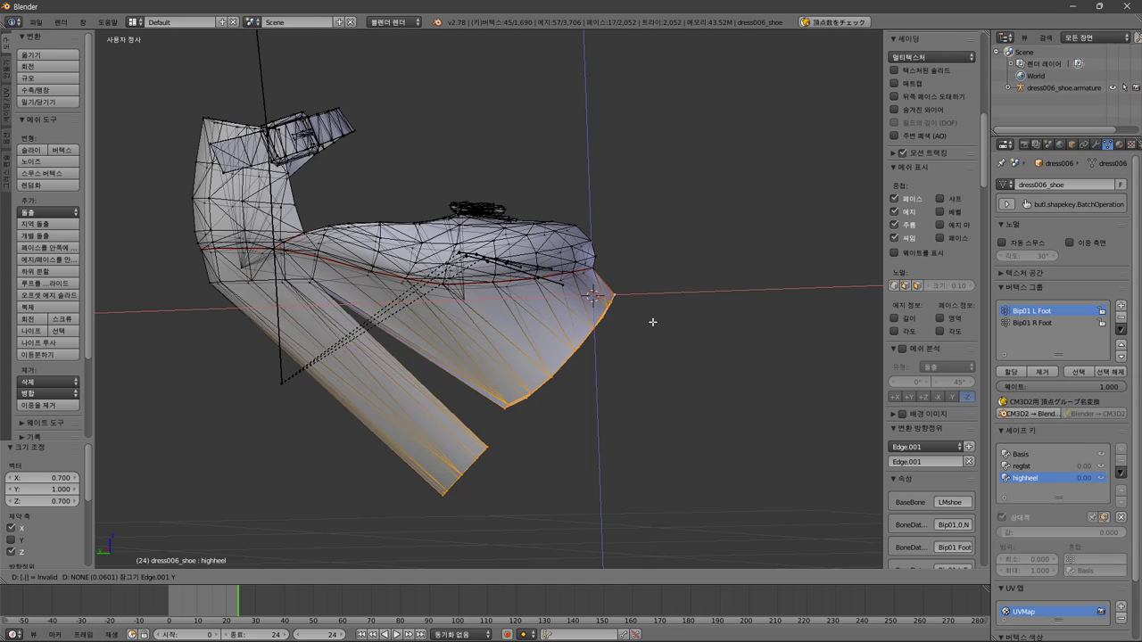
{"action": "key", "text": "Escape"}
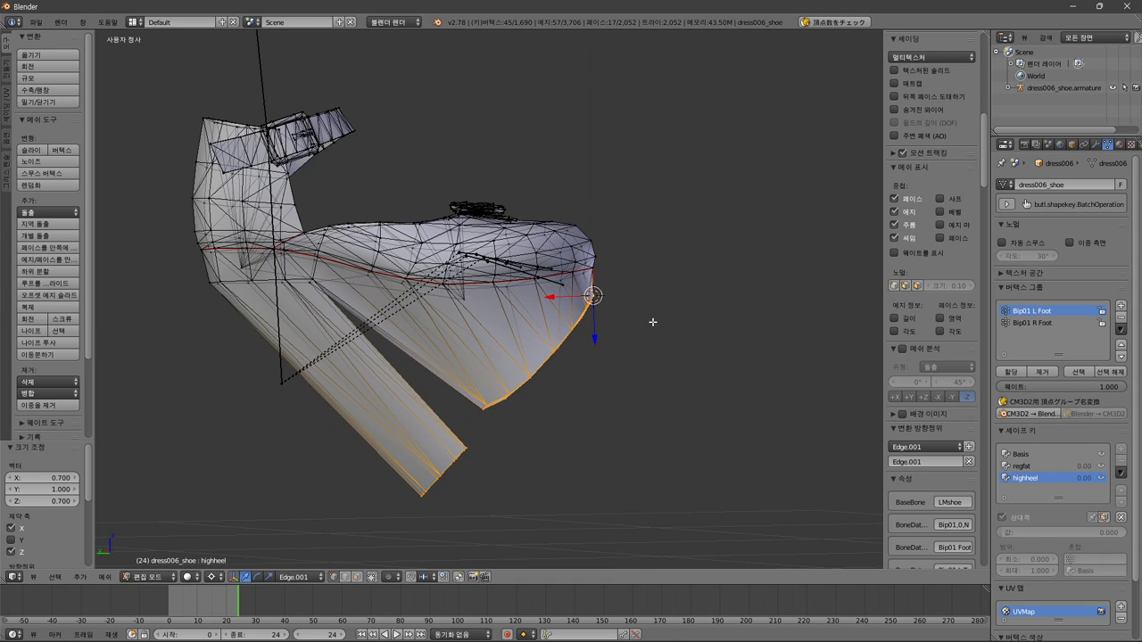
{"action": "middle_click_drag", "start_coordinate": [649, 324], "coordinate": [624, 332]}
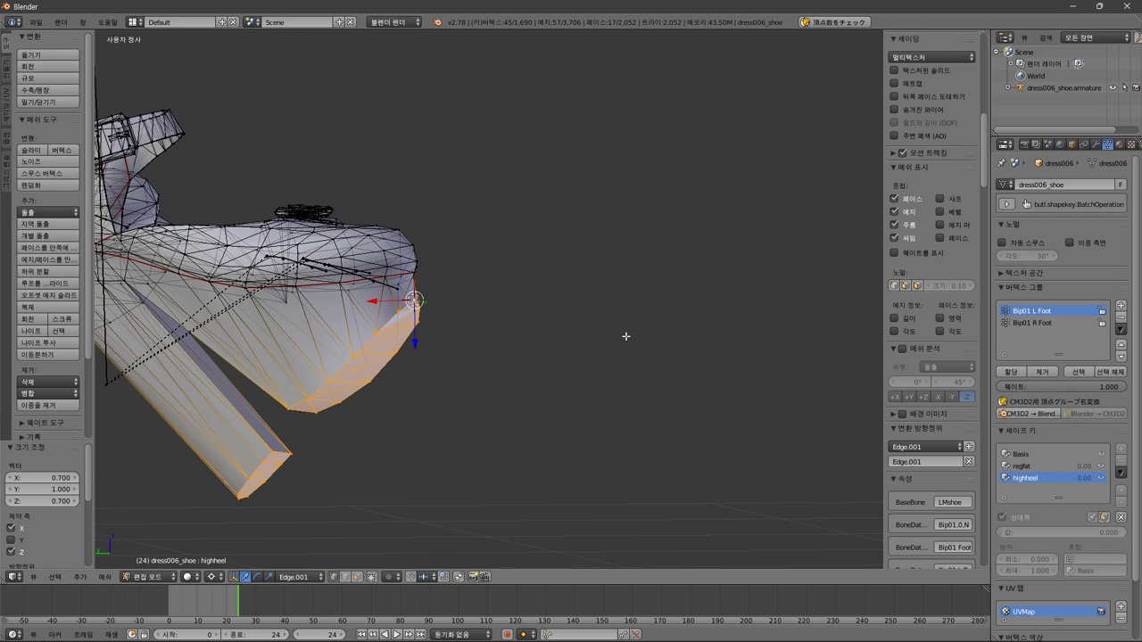
{"action": "key", "text": "g"}
{"action": "right_click", "coordinate": [532, 391]}
{"action": "middle_click_drag", "start_coordinate": [531, 391], "coordinate": [516, 346]}
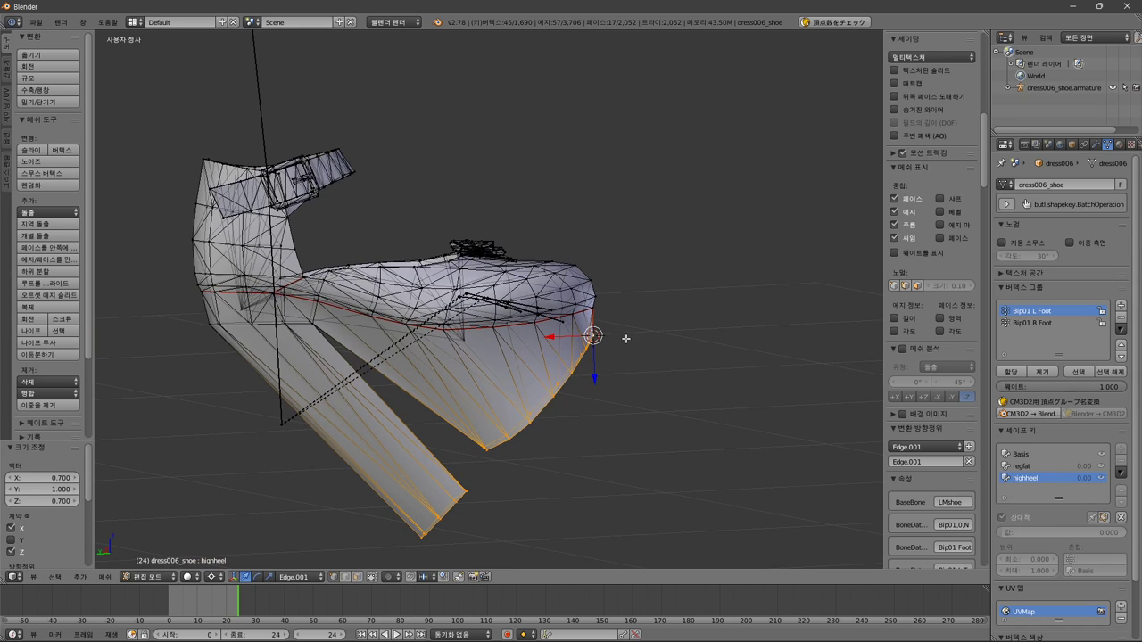
- Box-select around the toe tip's lower edge to add its remaining vertex to the selection
{"action": "key", "text": "b"}
{"action": "left_click_drag", "start_coordinate": [607, 330], "coordinate": [580, 361]}
{"action": "middle_click_drag", "start_coordinate": [706, 374], "coordinate": [705, 372]}
{"action": "key", "text": "g"}
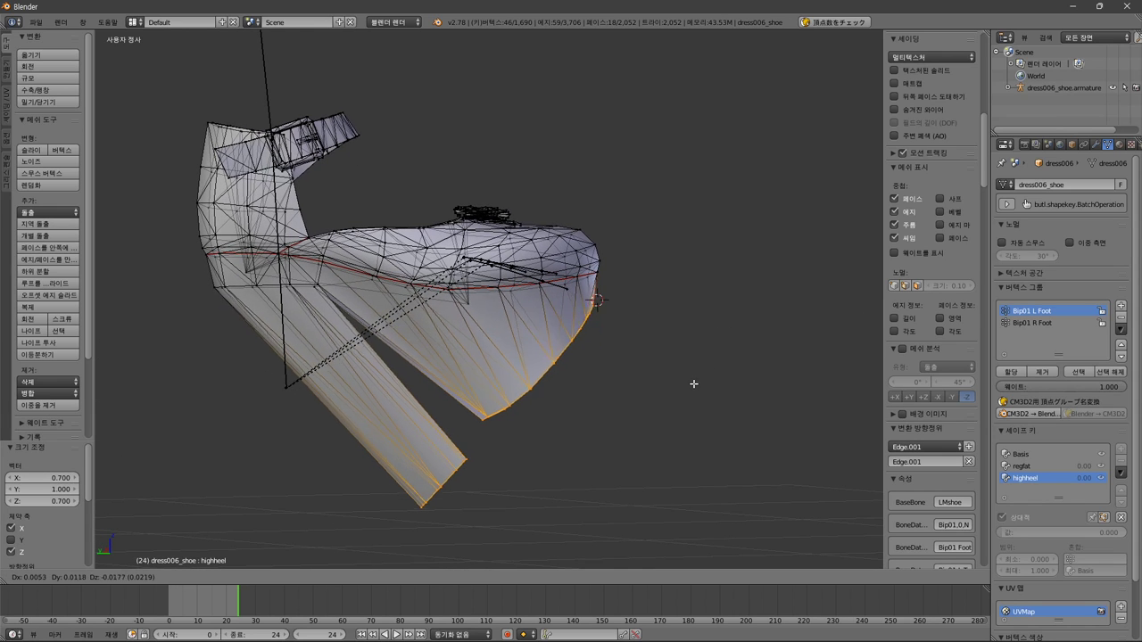
{"action": "type", "text": "."}
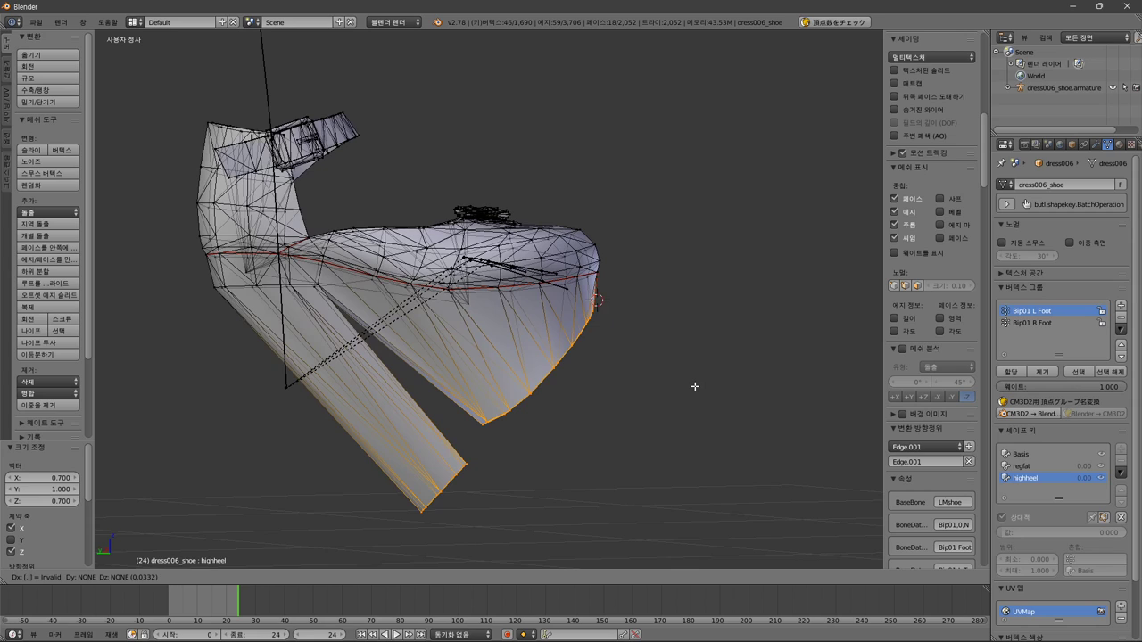
{"action": "type", "text": "03"}
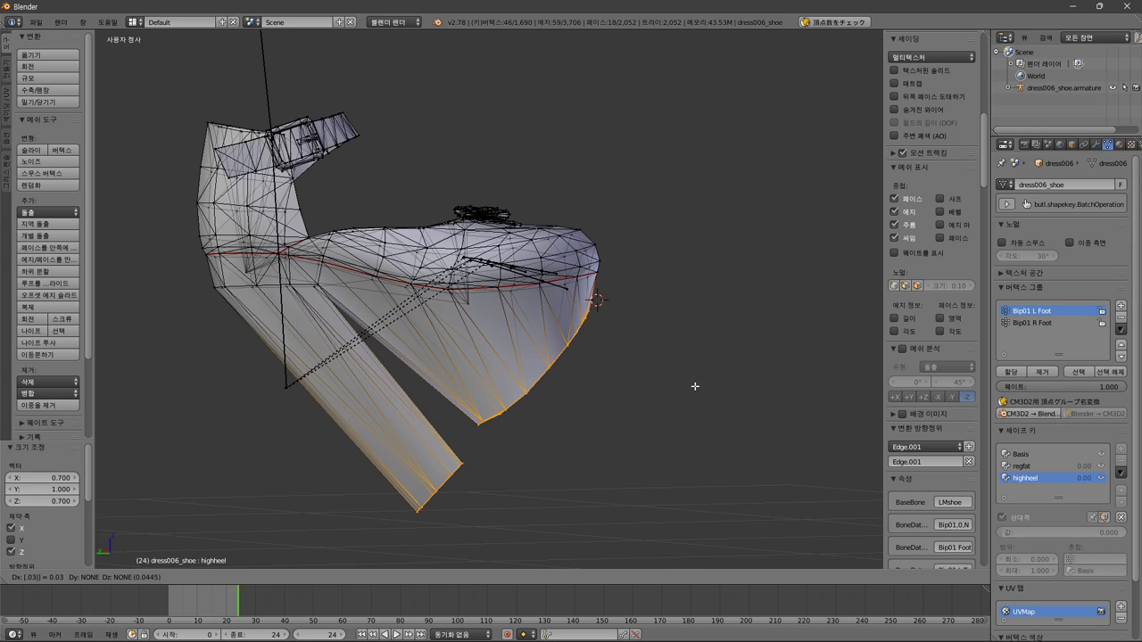
{"action": "key", "text": "BackSpace"}
{"action": "key", "text": "BackSpace"}
{"action": "type", "text": "3"}
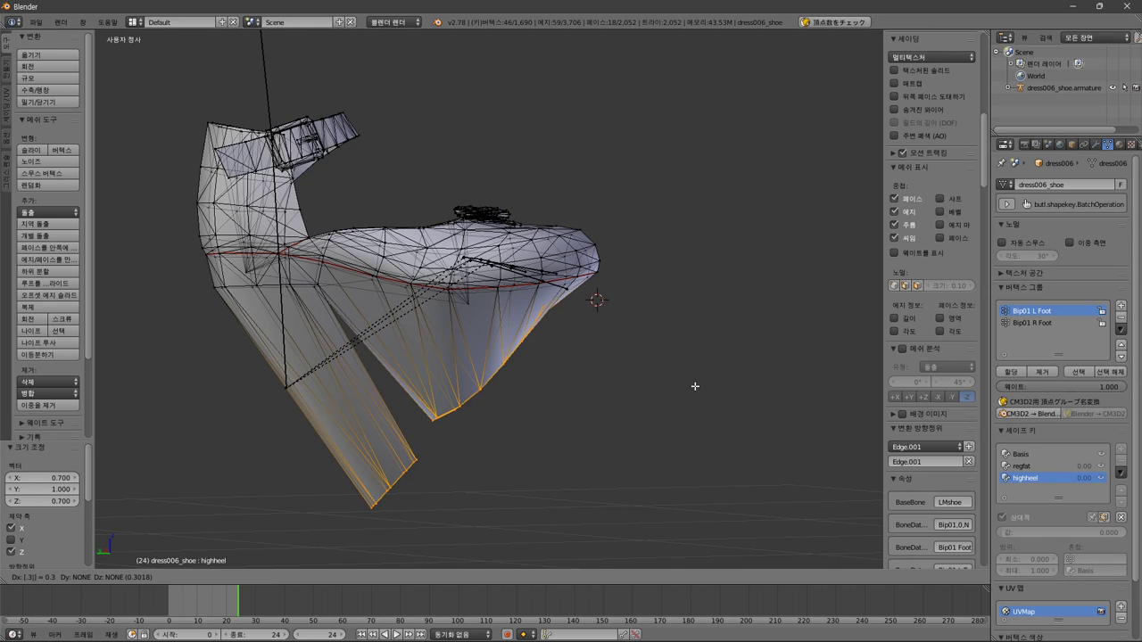
{"action": "key", "text": "y"}
{"action": "key", "text": "y"}
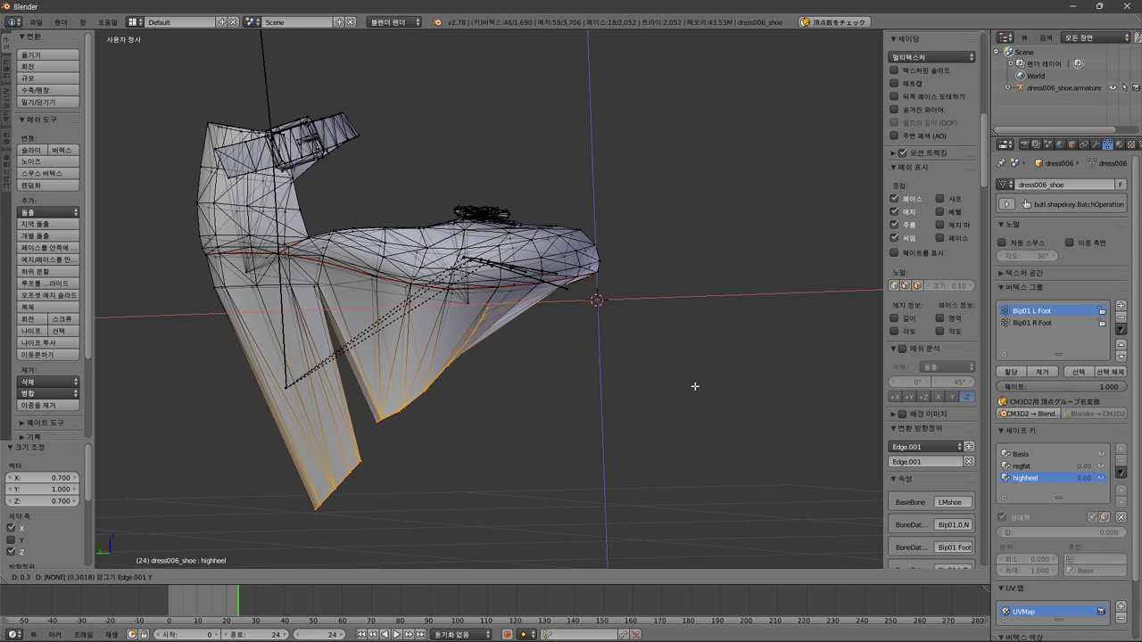
{"action": "key", "text": "BackSpace"}
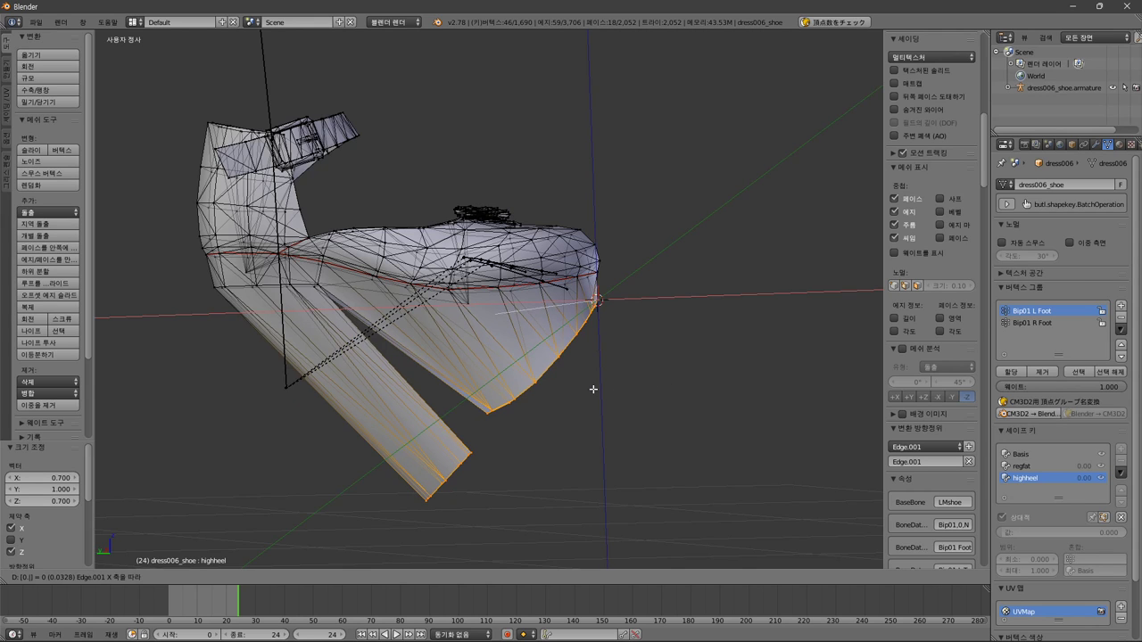
{"action": "key", "text": "Escape"}
{"action": "middle_click_drag", "start_coordinate": [652, 381], "coordinate": [179, 425]}
{"action": "middle_click_drag", "start_coordinate": [293, 440], "coordinate": [605, 506]}
{"action": "middle_click_drag", "start_coordinate": [602, 446], "coordinate": [625, 468]}
{"action": "key", "text": "g"}
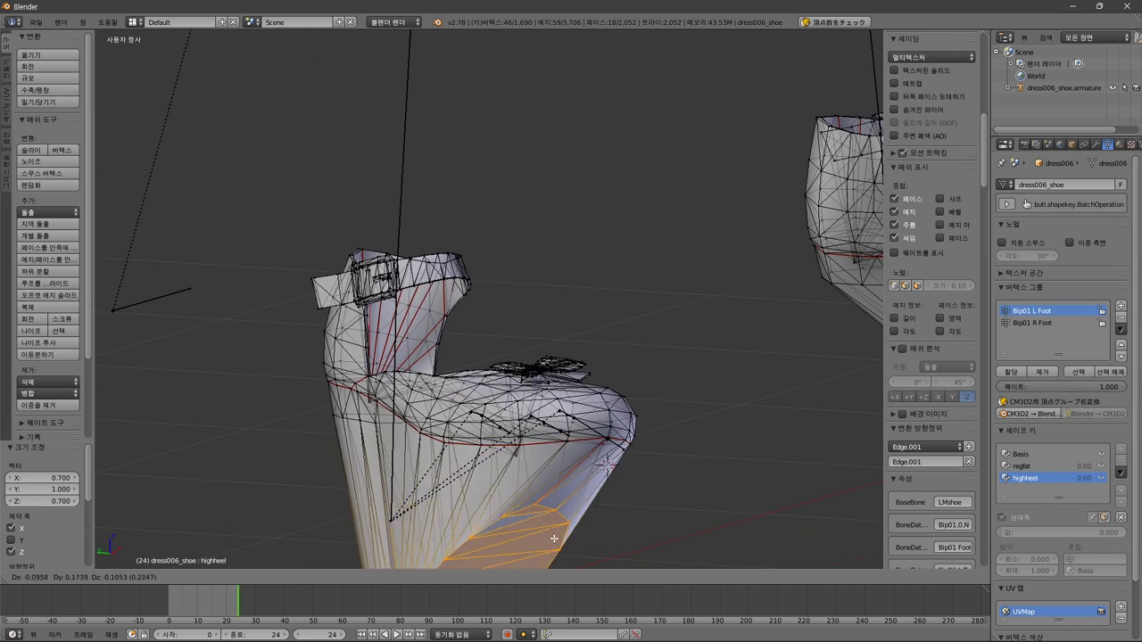
{"action": "left_click", "coordinate": [604, 506]}
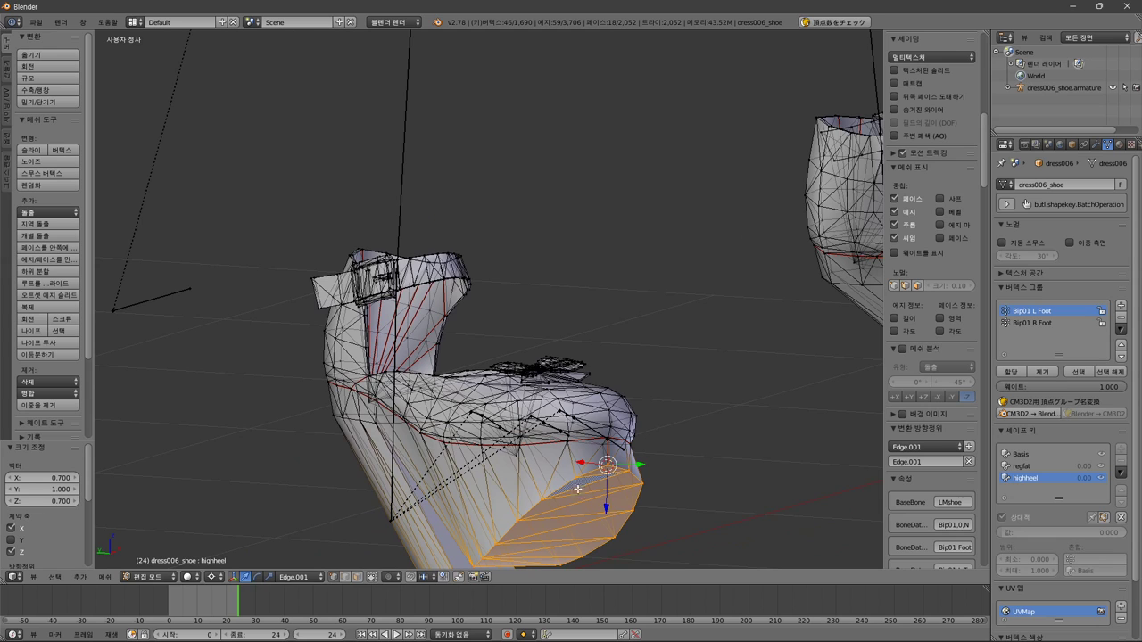
{"action": "middle_click_drag", "start_coordinate": [592, 502], "coordinate": [576, 405]}
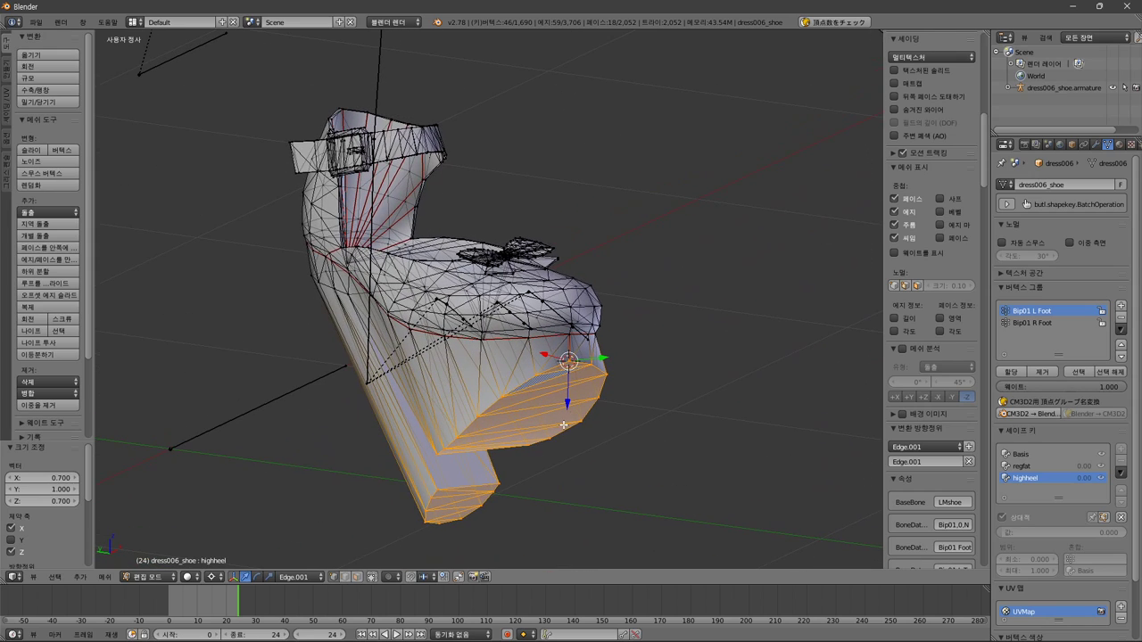
{"action": "key", "text": "s"}
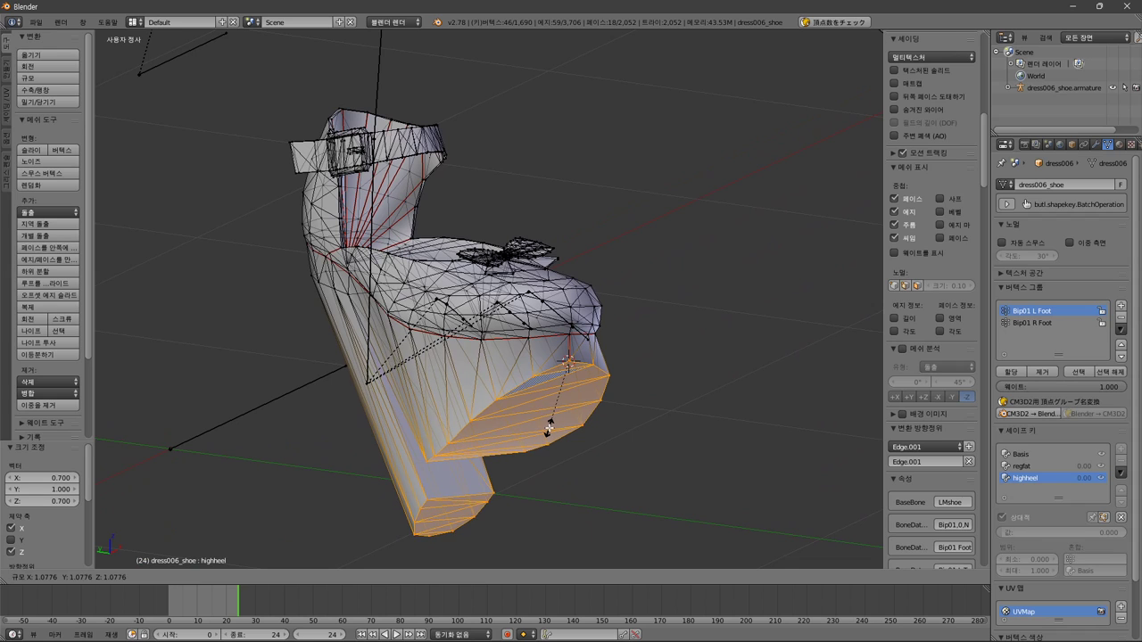
{"action": "key", "text": "y"}
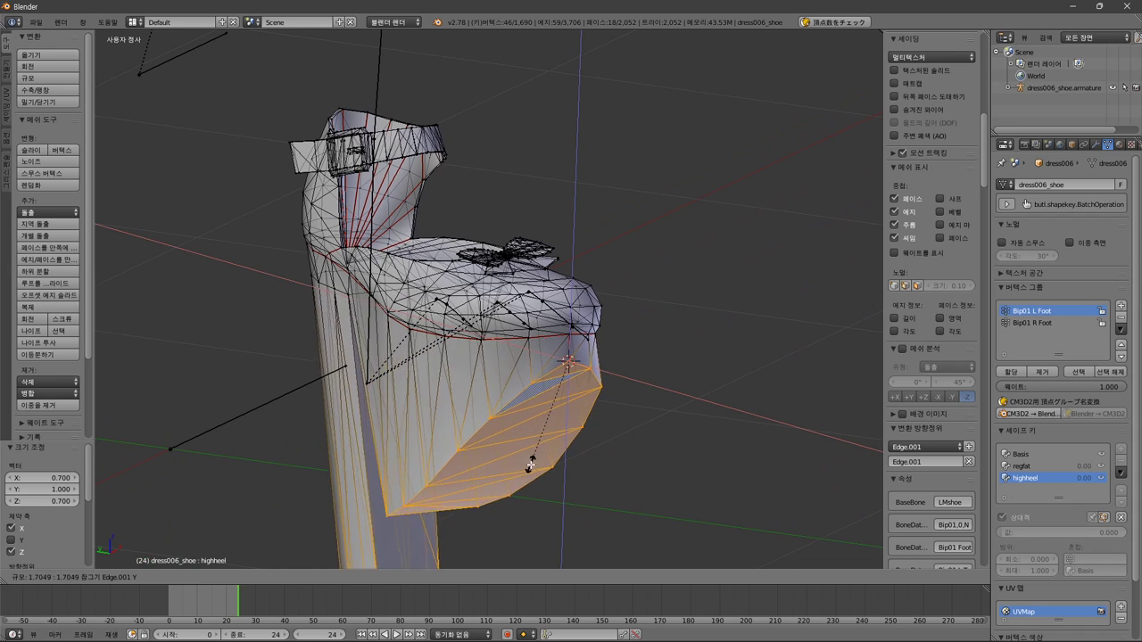
{"action": "right_click", "coordinate": [566, 416]}
{"action": "middle_click_drag", "start_coordinate": [565, 416], "coordinate": [522, 432]}
{"action": "scroll", "coordinate": [687, 495], "scroll_direction": "up", "scroll_amount": 4}
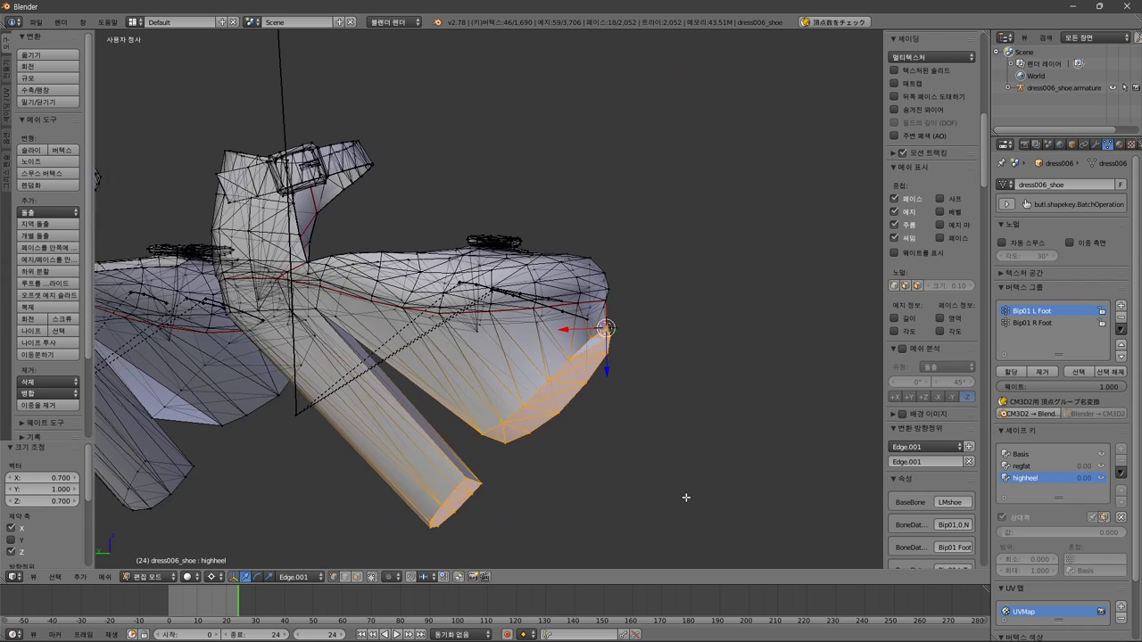
{"action": "key", "text": "g"}
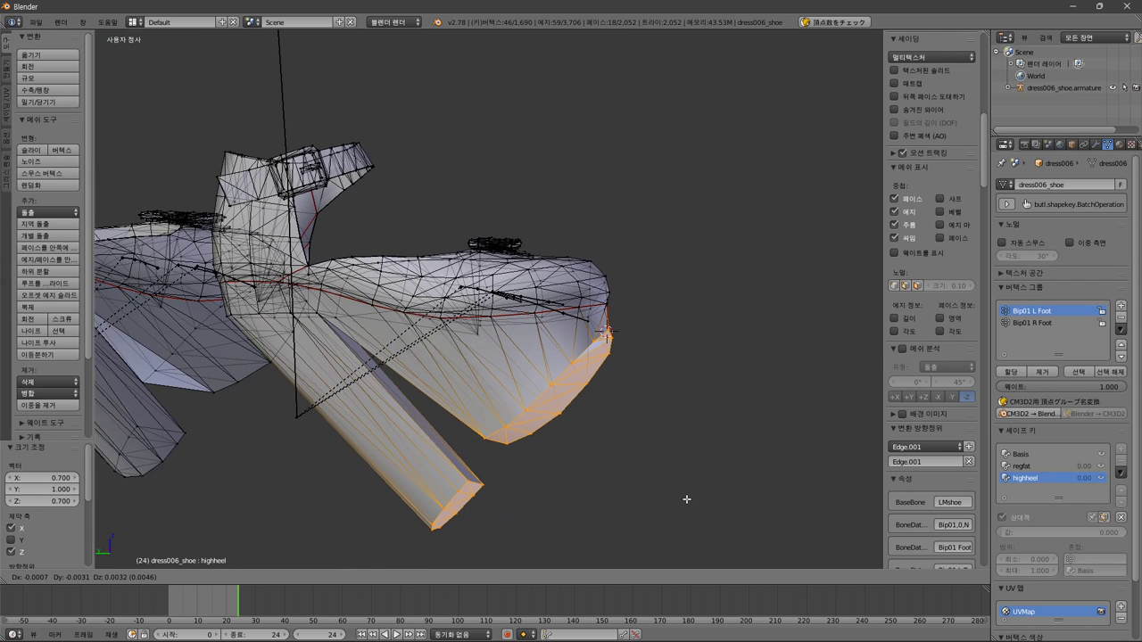
{"action": "key", "text": "y"}
{"action": "key", "text": "y"}
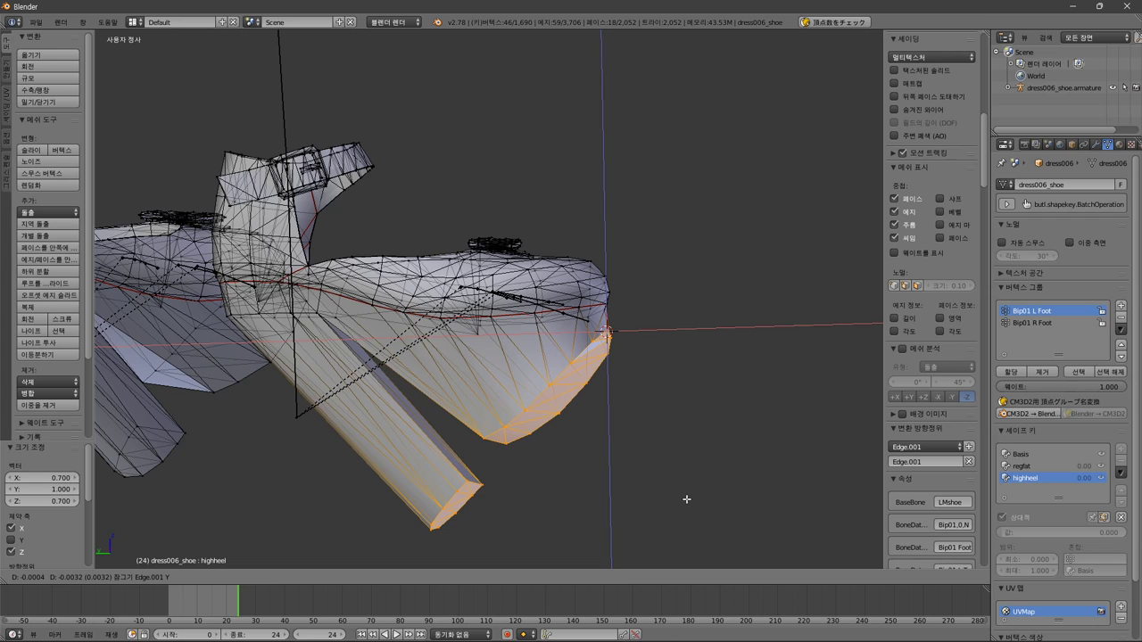
{"action": "right_click", "coordinate": [662, 503]}
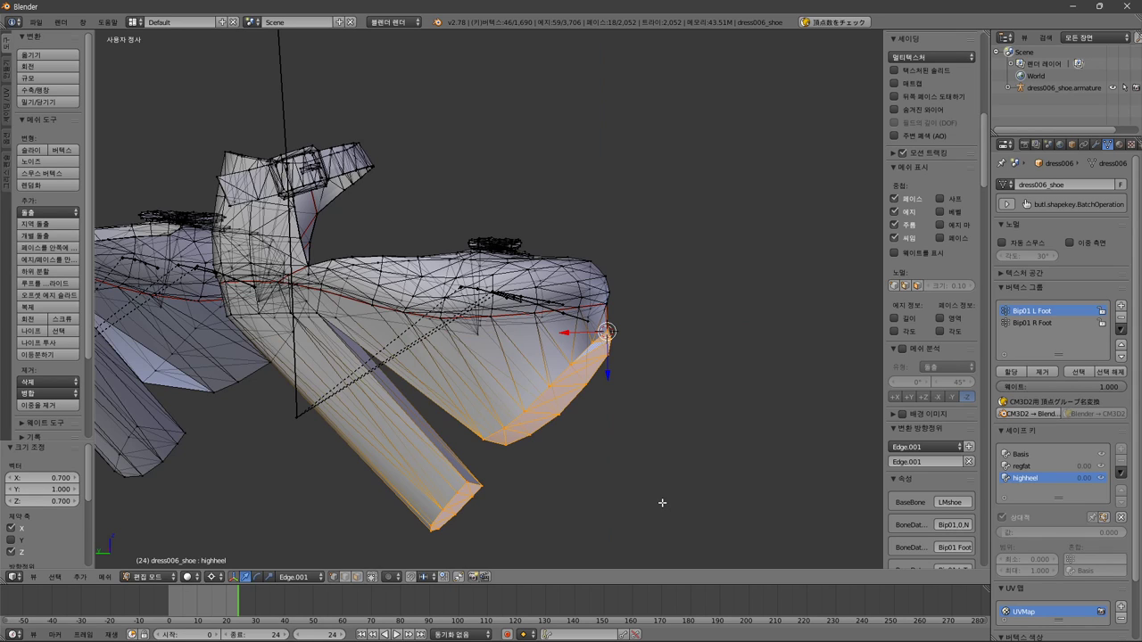
- Move the selected bottom vertices by -0.03 on X and -0.07 on Z in the Edge.001 orientation, excluding the Y axis
{"action": "key", "text": "g"}
{"action": "key", "text": "y"}
{"action": "key", "text": "y"}
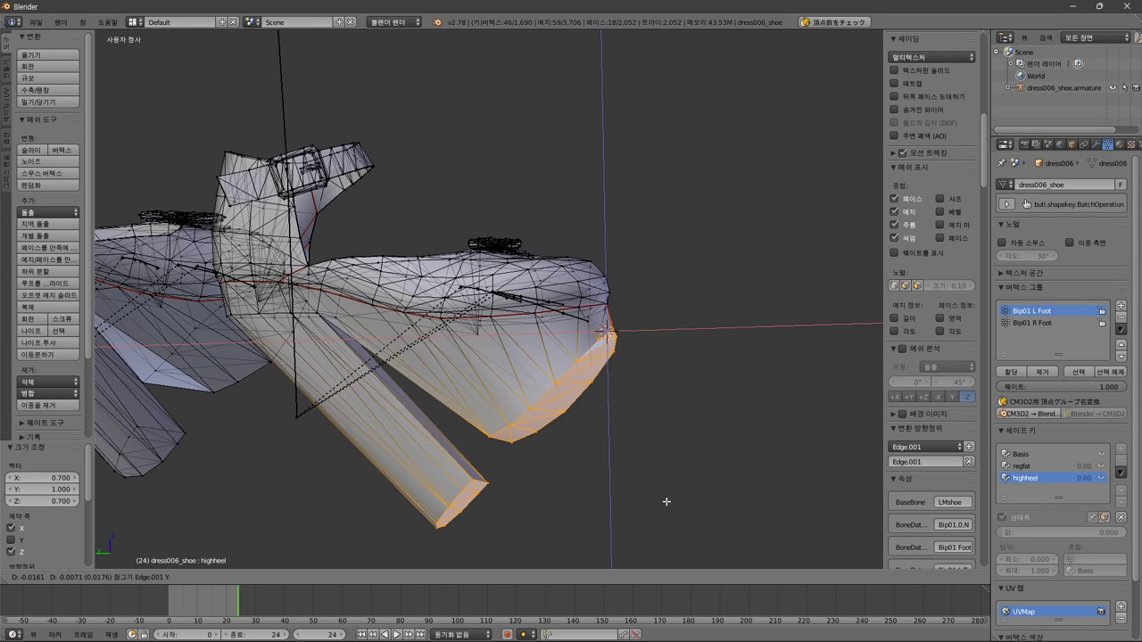
{"action": "type", "text": ".3"}
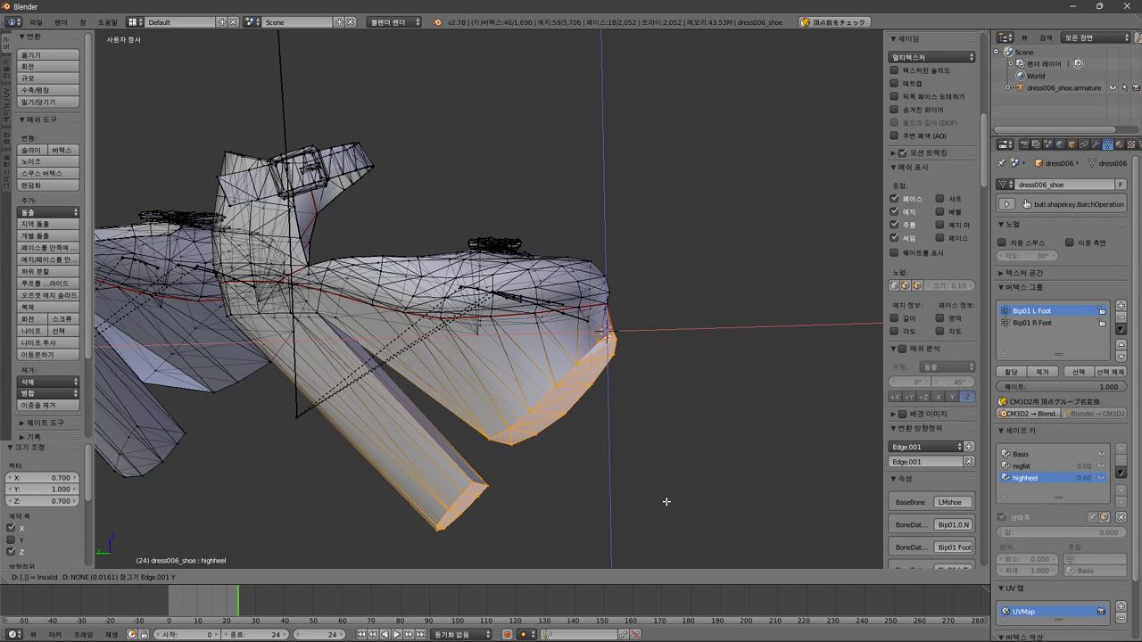
{"action": "key", "text": "minus"}
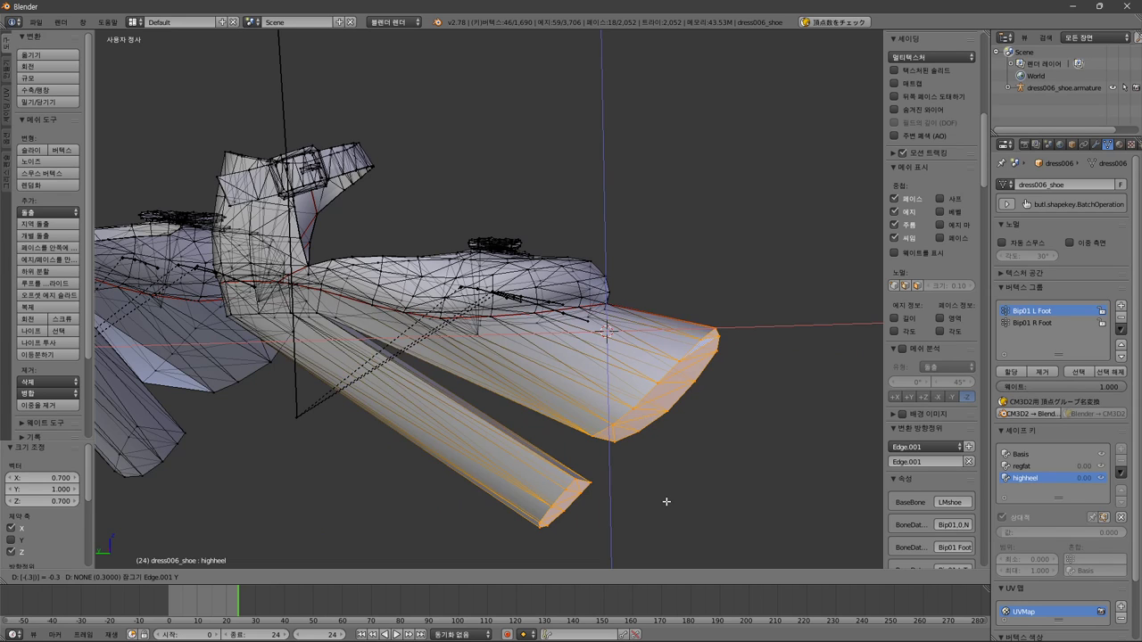
{"action": "key", "text": "BackSpace"}
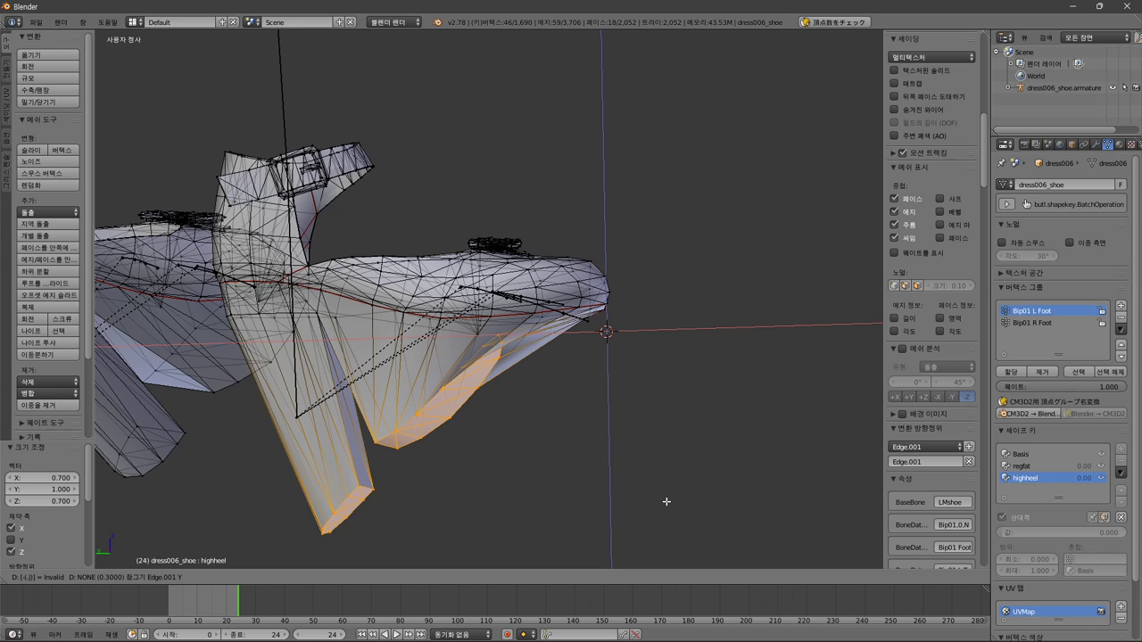
{"action": "type", "text": "03"}
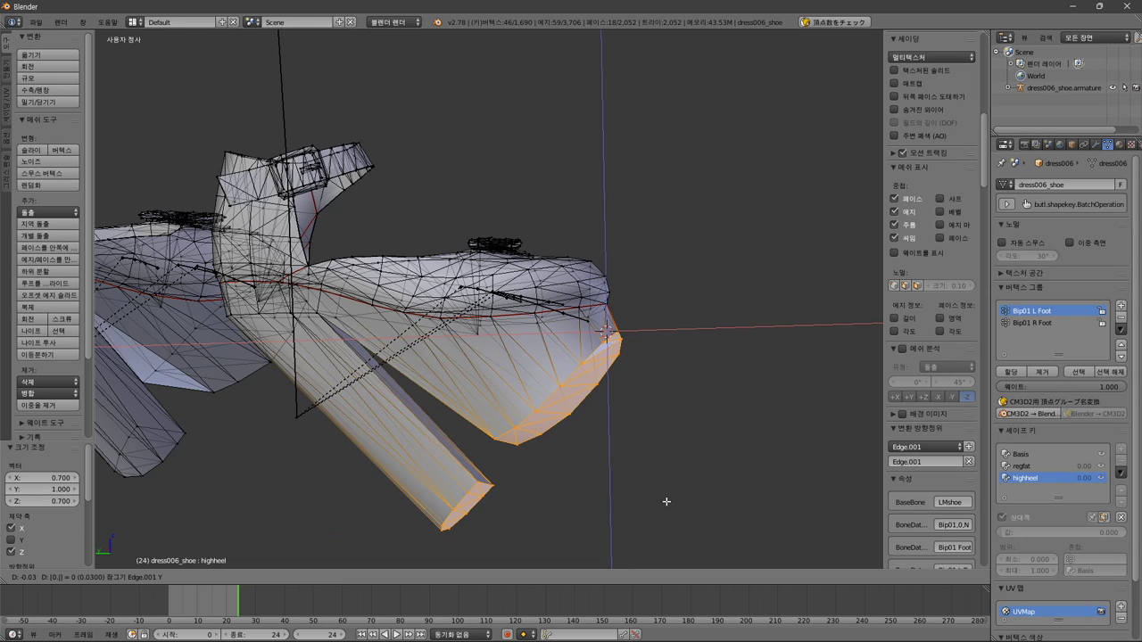
{"action": "type", "text": "7"}
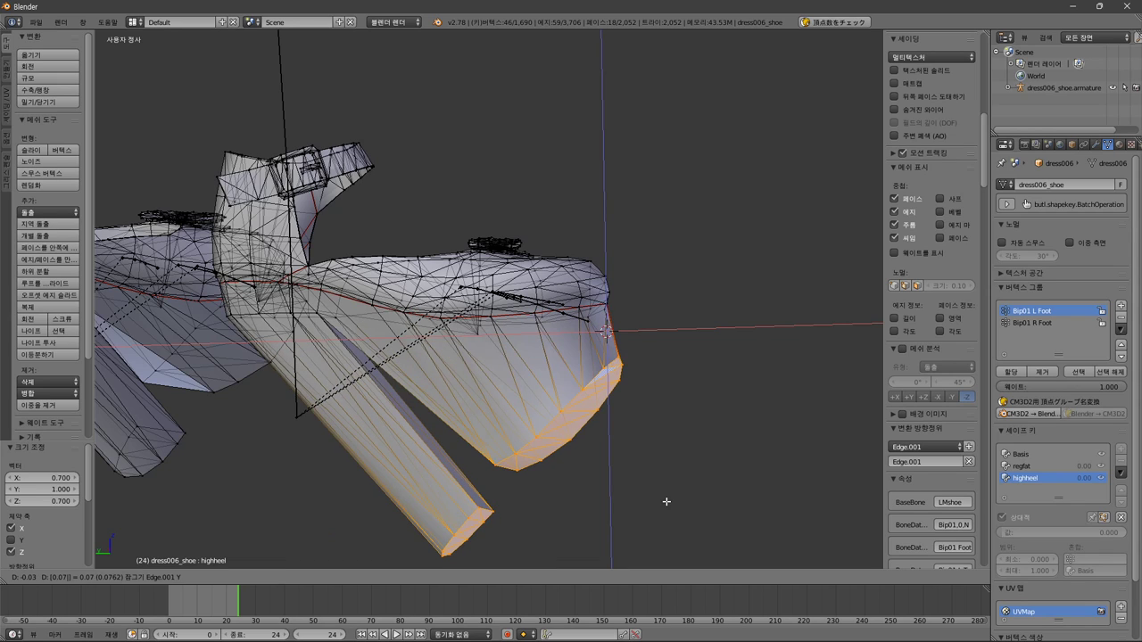
{"action": "key", "text": "minus"}
{"action": "key", "text": "Return"}
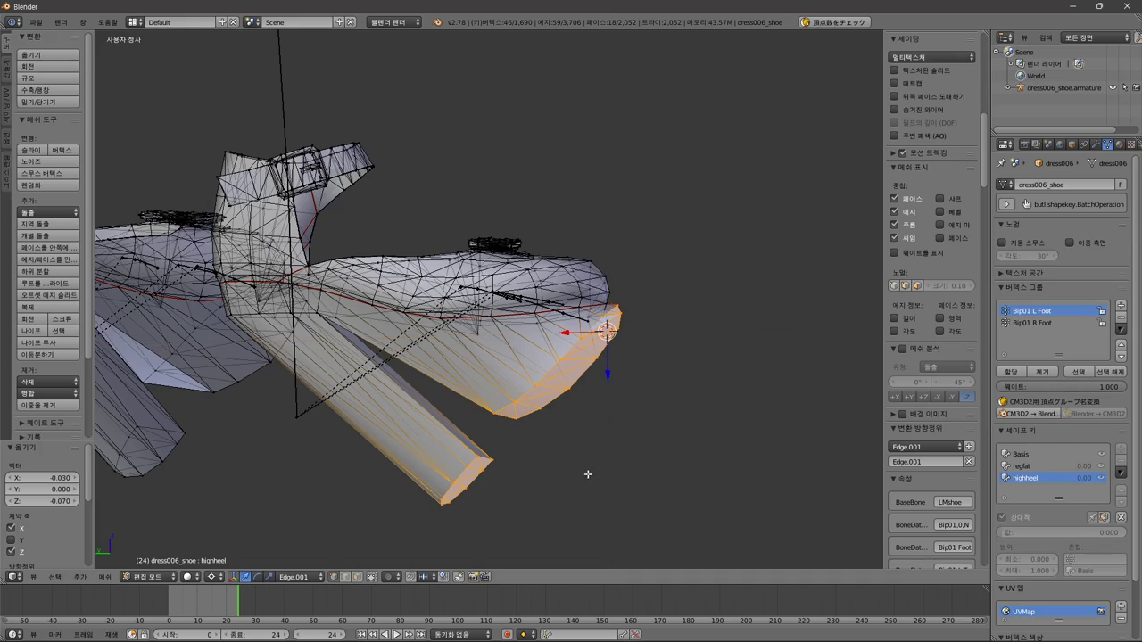
- Switch to Custom Order Maid 3D 2, swap the maid's shoes to the xmas2017 pair and back to the xmas2020 pair, and inspect them
{"action": "middle_click_drag", "start_coordinate": [588, 475], "coordinate": [548, 458]}
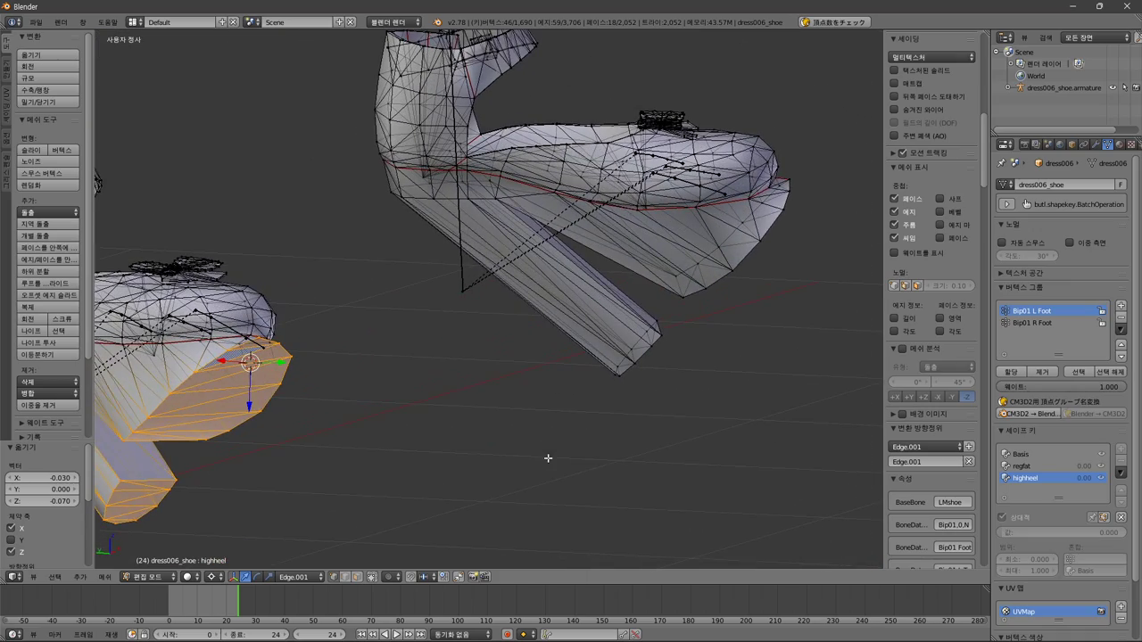
{"action": "key", "text": "alt+Tab"}
{"action": "key", "text": "alt+Tab"}
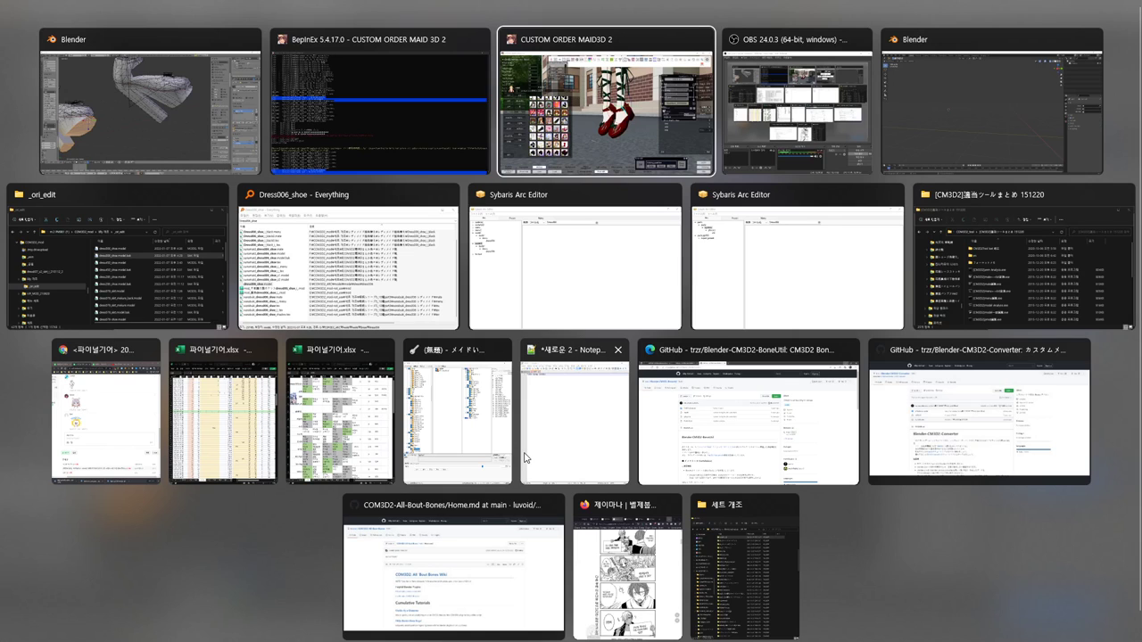
{"action": "left_click", "coordinate": [405, 127]}
{"action": "key", "text": "alt+Tab"}
{"action": "key", "text": "alt+Tab"}
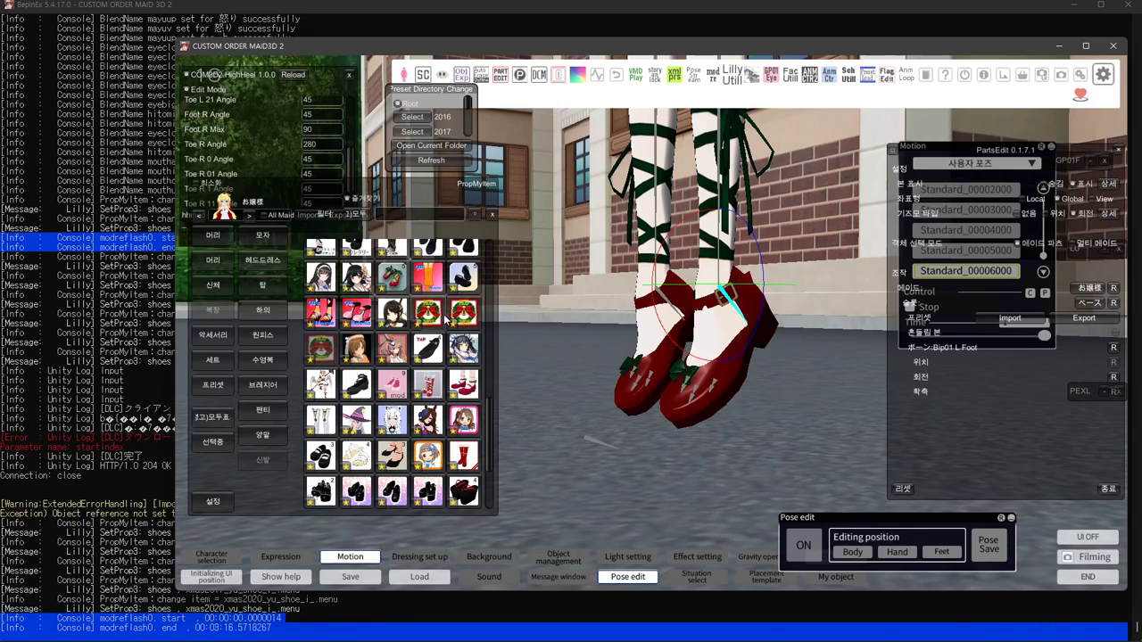
{"action": "left_click", "coordinate": [433, 318]}
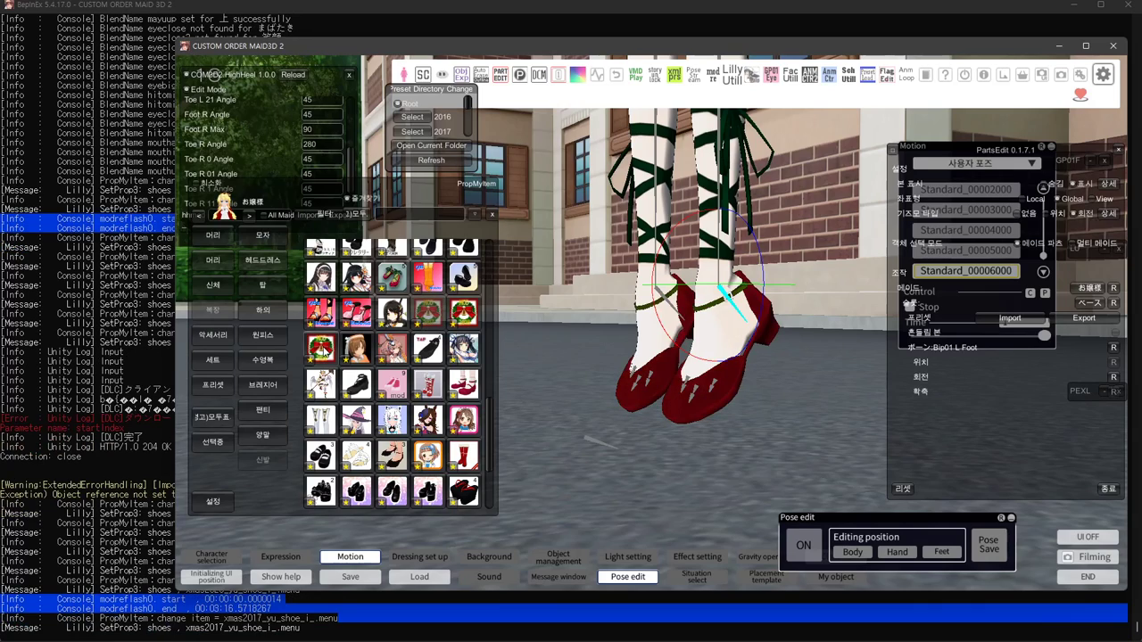
{"action": "left_click", "coordinate": [325, 348]}
{"action": "mouse_move", "coordinate": [709, 374]}
{"action": "right_mouse_down"}
{"action": "mouse_move", "coordinate": [692, 369]}
{"action": "mouse_move", "coordinate": [787, 371]}
{"action": "mouse_move", "coordinate": [715, 367]}
{"action": "right_mouse_up"}
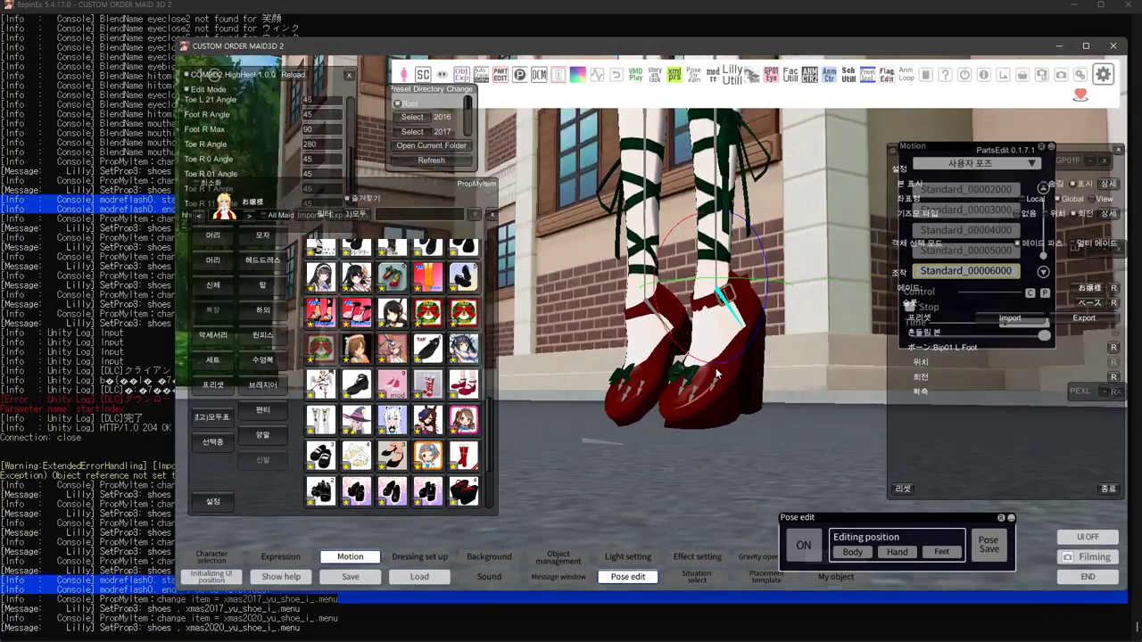
{"action": "left_click", "coordinate": [150, 5]}
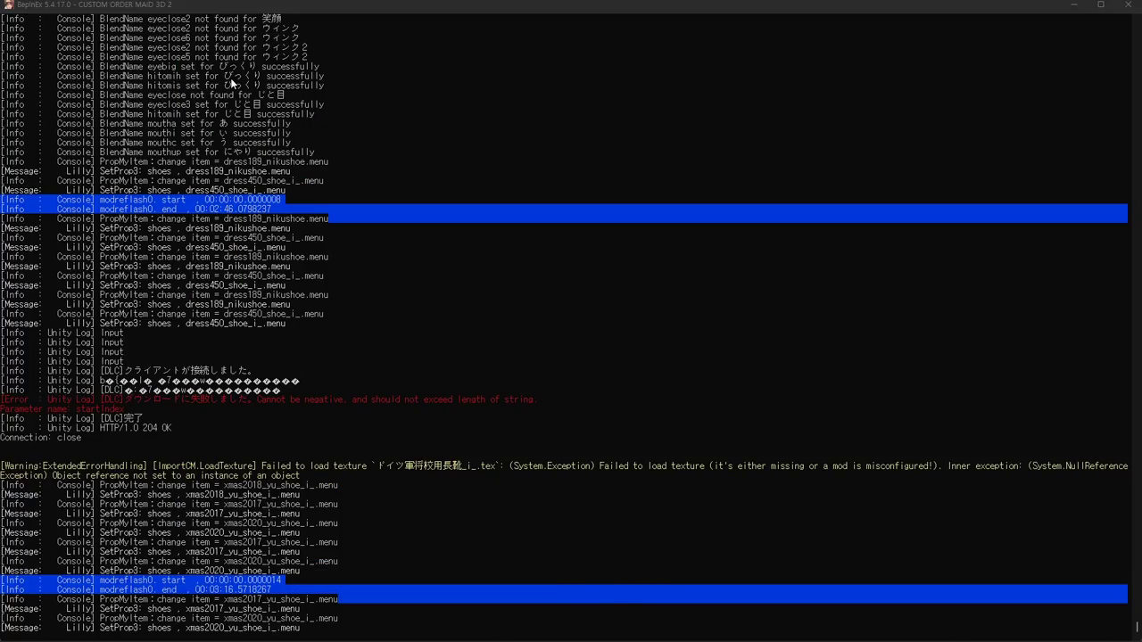
{"action": "key", "text": "alt+Tab"}
{"action": "key", "text": "alt+Tab"}
- Export the shoe from Blender as a CM3D2 model to dress006_shoe.model in the _ori_edit folder
{"action": "left_click", "coordinate": [36, 21]}
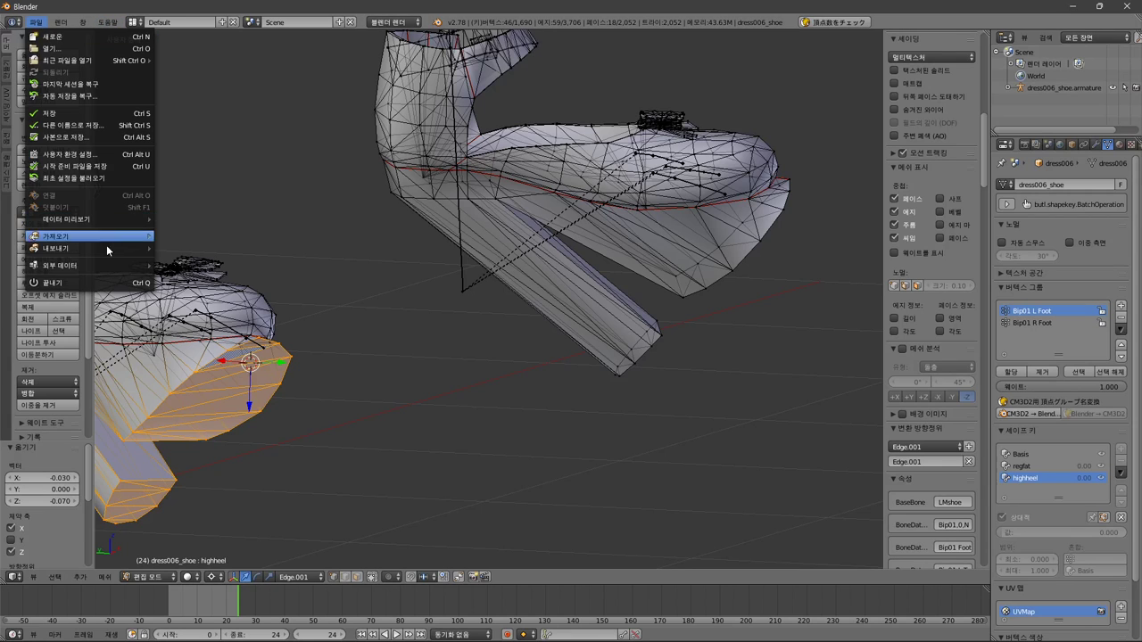
{"action": "mouse_move", "coordinate": [106, 248]}
{"action": "left_click", "coordinate": [232, 358]}
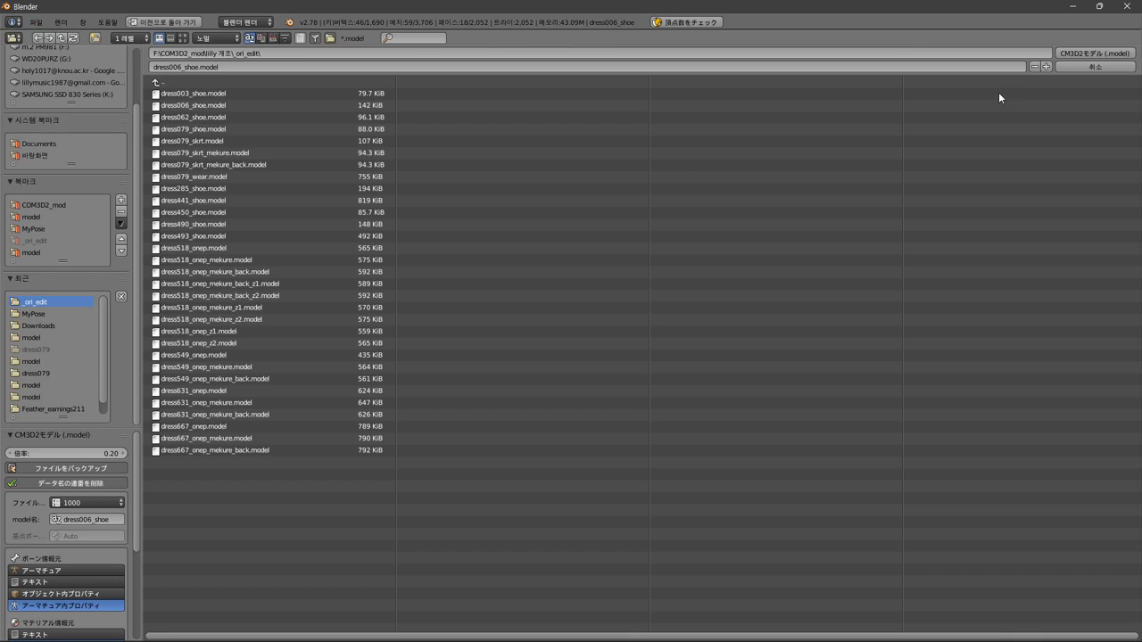
{"action": "left_click", "coordinate": [1095, 54]}
- Switch to the game, reload the shoes by re-equipping the xmas2020 pair, and examine the heel shape from the front and both sides
{"action": "key", "text": "alt+Tab"}
{"action": "key", "text": "alt+Tab"}
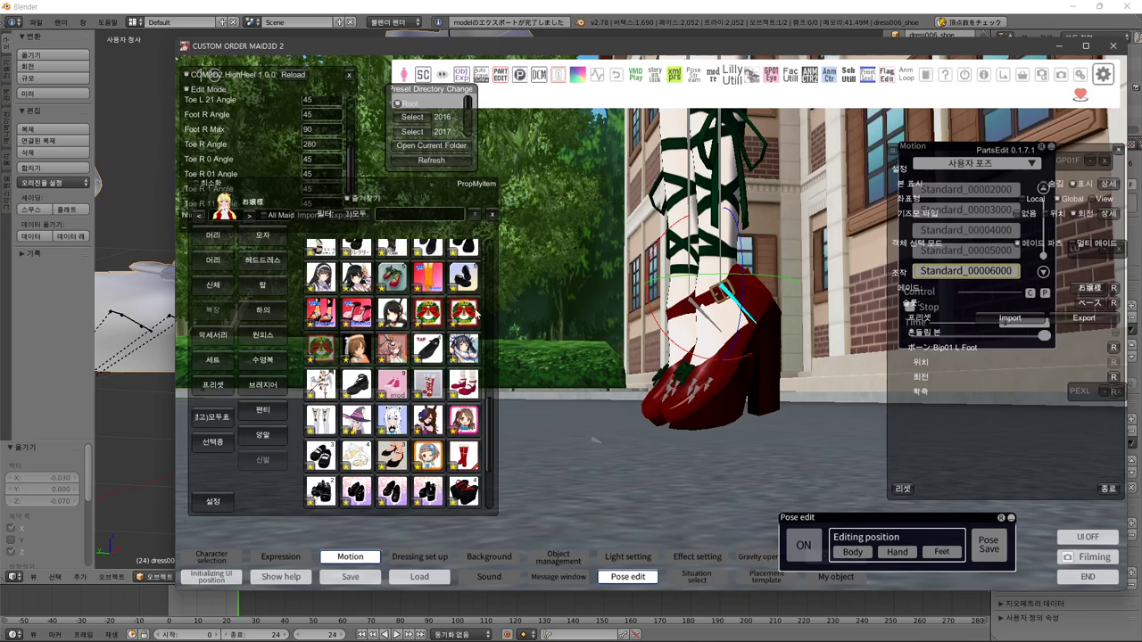
{"action": "left_click", "coordinate": [419, 324]}
{"action": "left_click", "coordinate": [312, 343]}
{"action": "right_click_drag", "start_coordinate": [737, 385], "coordinate": [800, 384]}
{"action": "left_click_drag", "start_coordinate": [800, 385], "coordinate": [853, 387]}
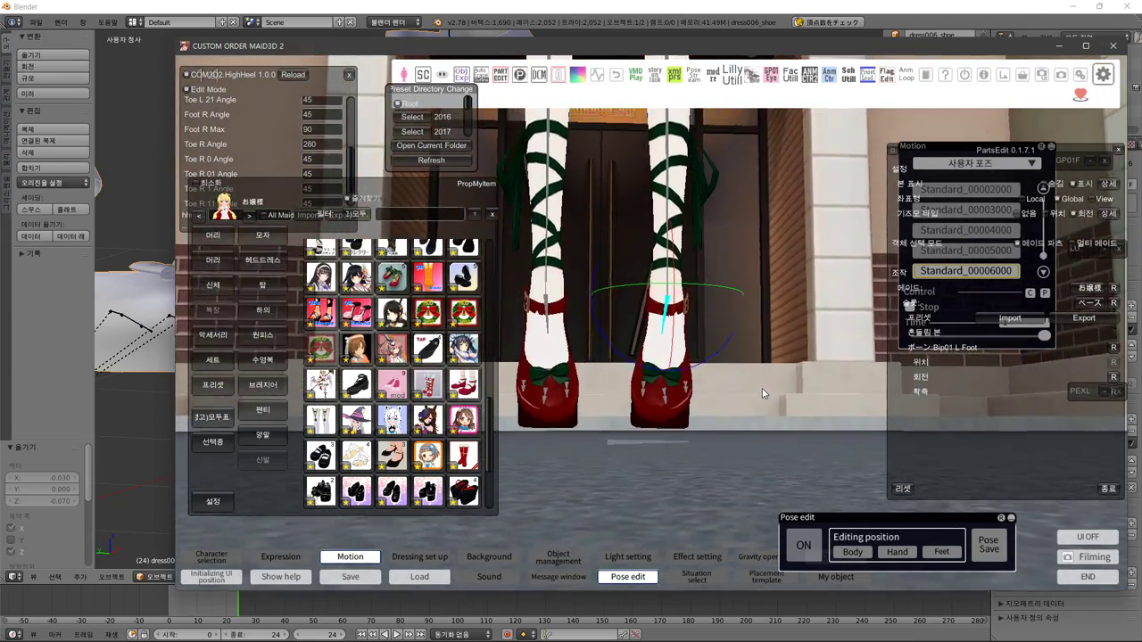
{"action": "left_click_drag", "start_coordinate": [762, 388], "coordinate": [889, 395]}
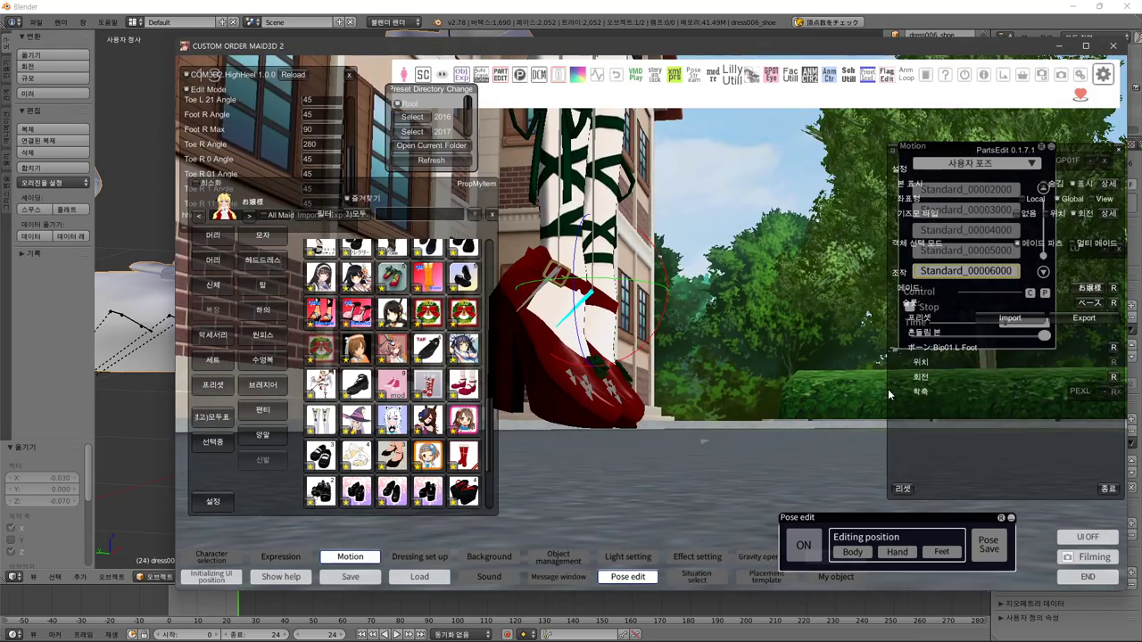
{"action": "left_click_drag", "start_coordinate": [563, 368], "coordinate": [632, 373]}
- Open the highheel shape key's settings in the external shape key tool and check the shoe from the side in the game
{"action": "mouse_move", "coordinate": [737, 633]}
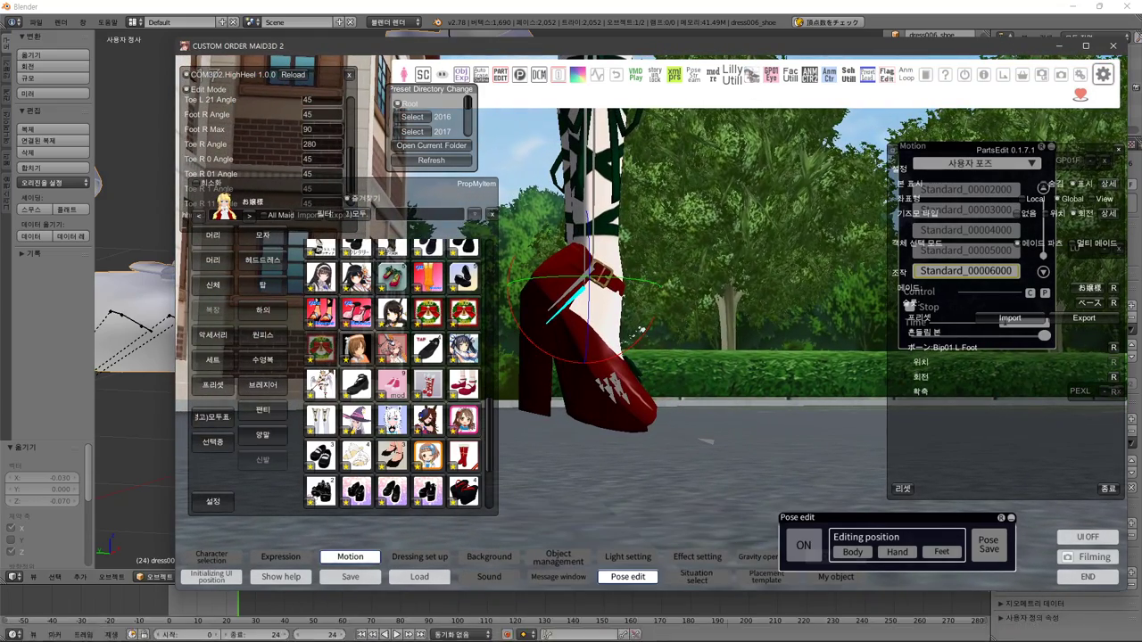
{"action": "left_click", "coordinate": [709, 632]}
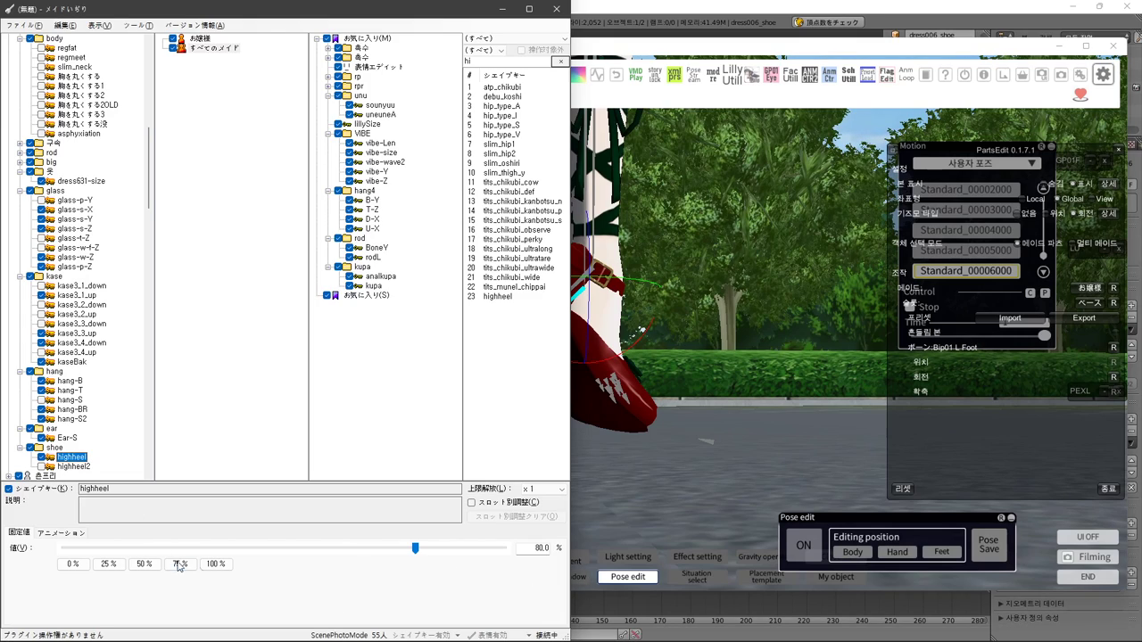
{"action": "left_click", "coordinate": [660, 409]}
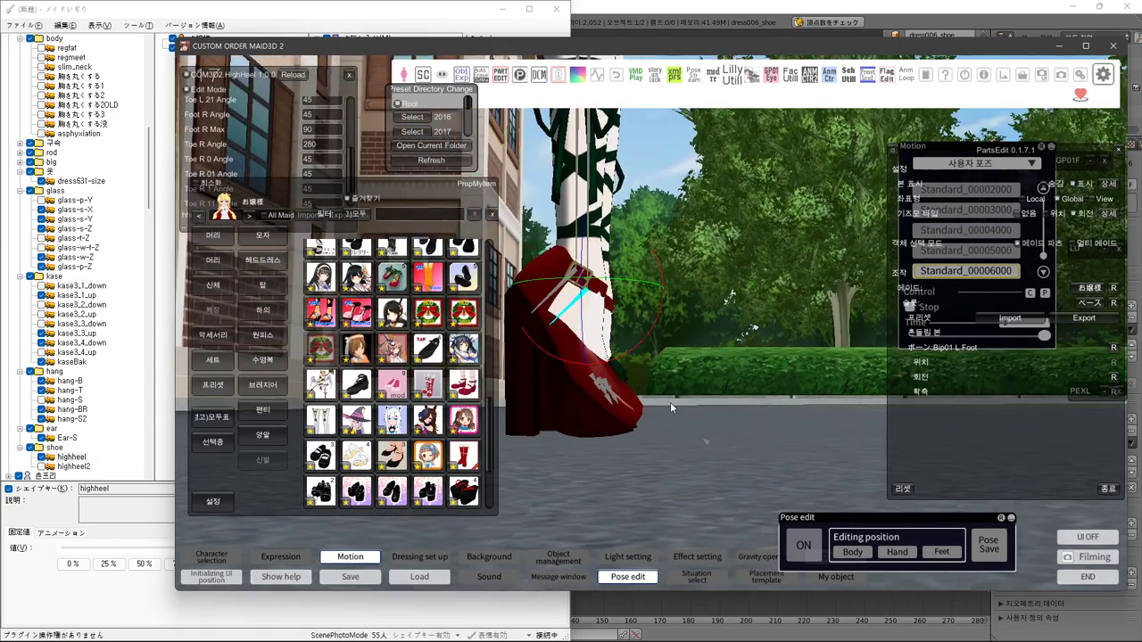
{"action": "right_click_drag", "start_coordinate": [667, 406], "coordinate": [675, 429]}
- Switch back to Blender and set the highheel shape key's value to 1.000
{"action": "key", "text": "alt+Tab"}
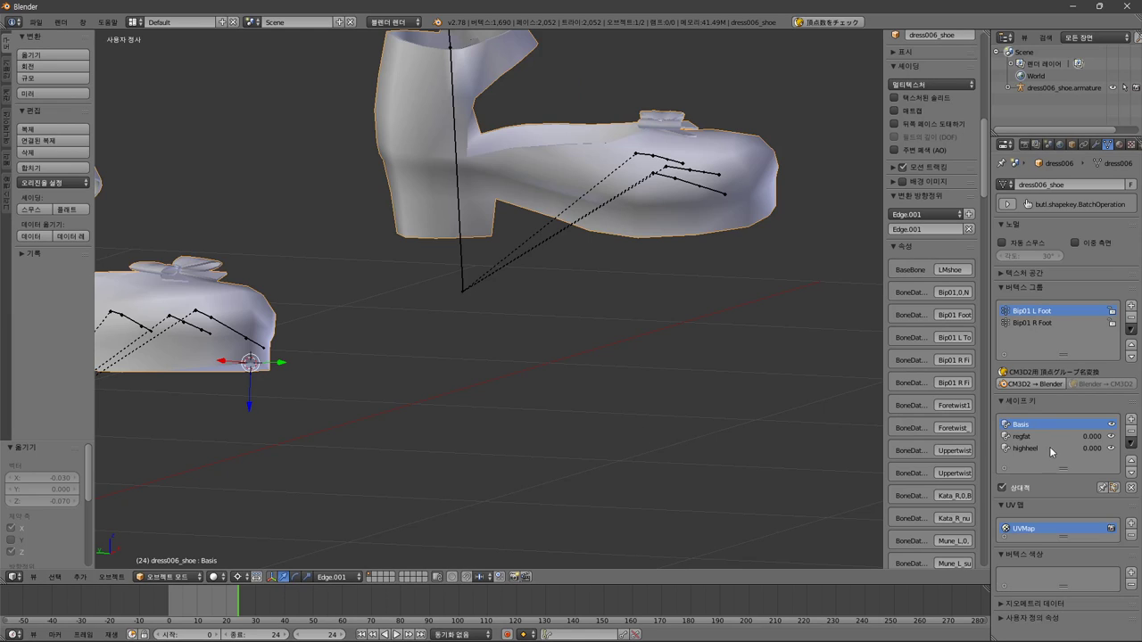
{"action": "left_click", "coordinate": [1025, 448]}
{"action": "key", "text": "Tab"}
{"action": "key", "text": "Tab"}
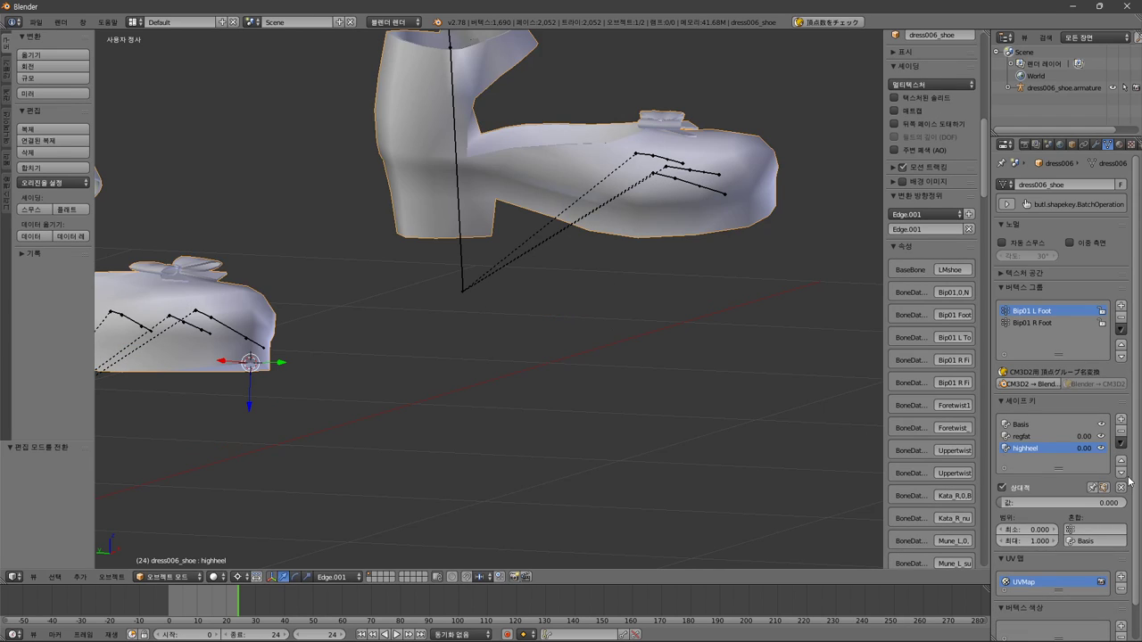
{"action": "left_click", "coordinate": [1121, 443]}
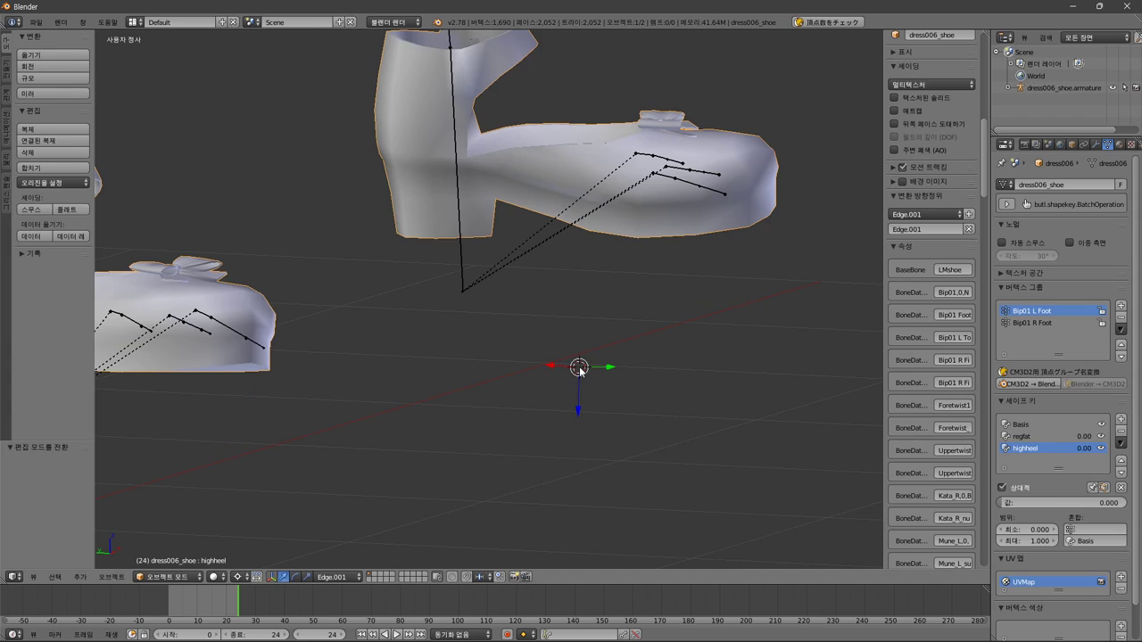
{"action": "key", "text": "Tab"}
{"action": "key", "text": "Tab"}
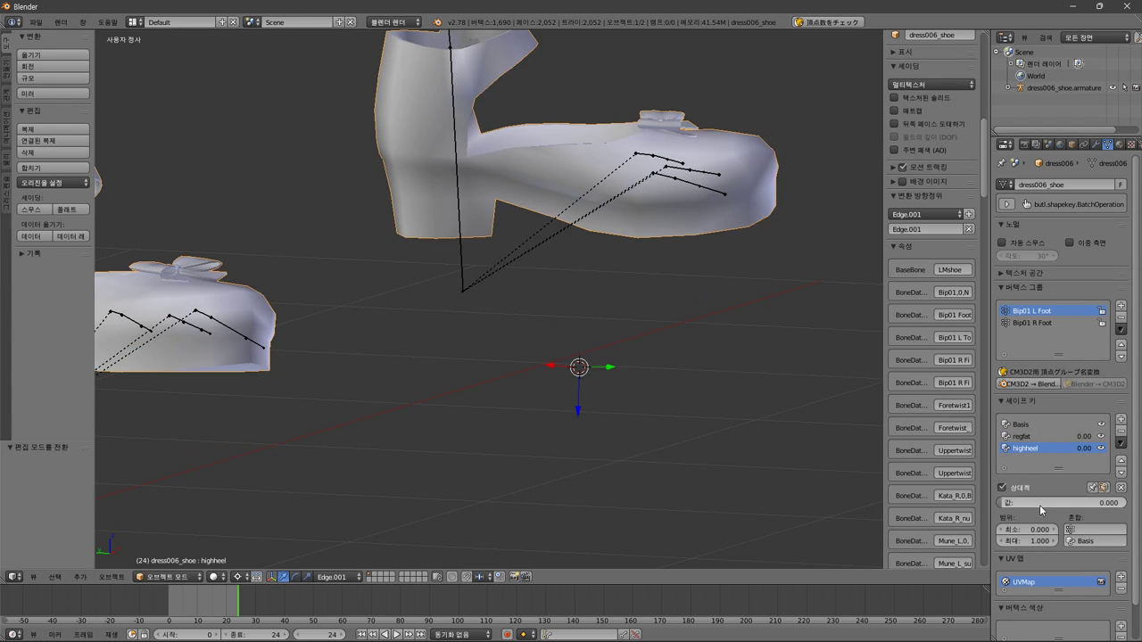
{"action": "left_click_drag", "start_coordinate": [1041, 510], "coordinate": [1124, 507]}
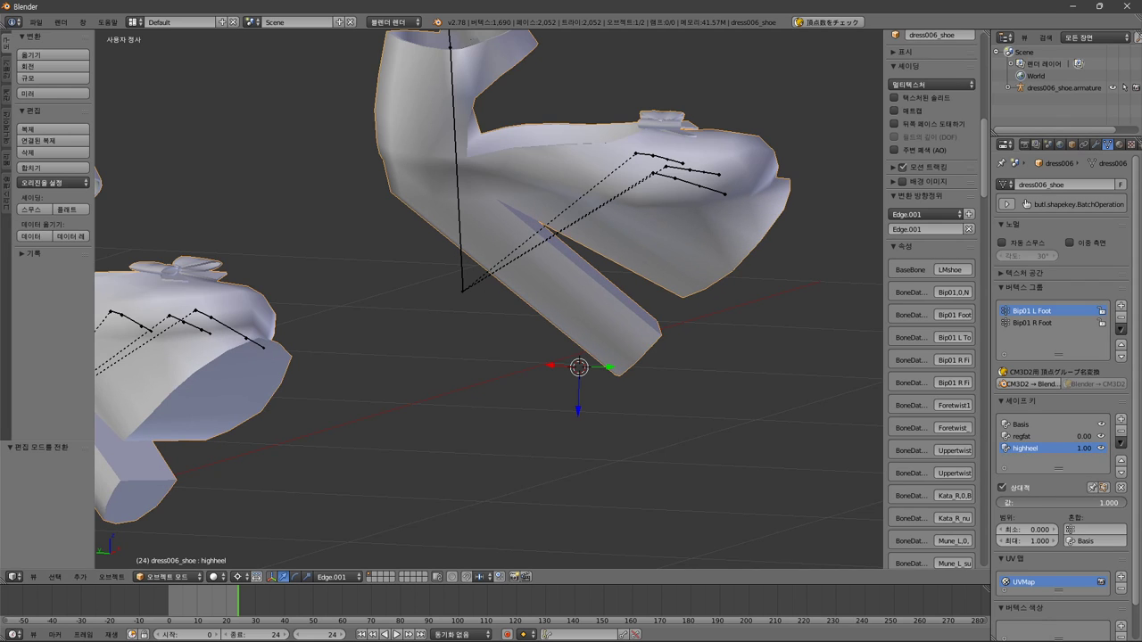
- Create a new shape key from the current mix and rename it highheel2
{"action": "left_click", "coordinate": [1122, 444]}
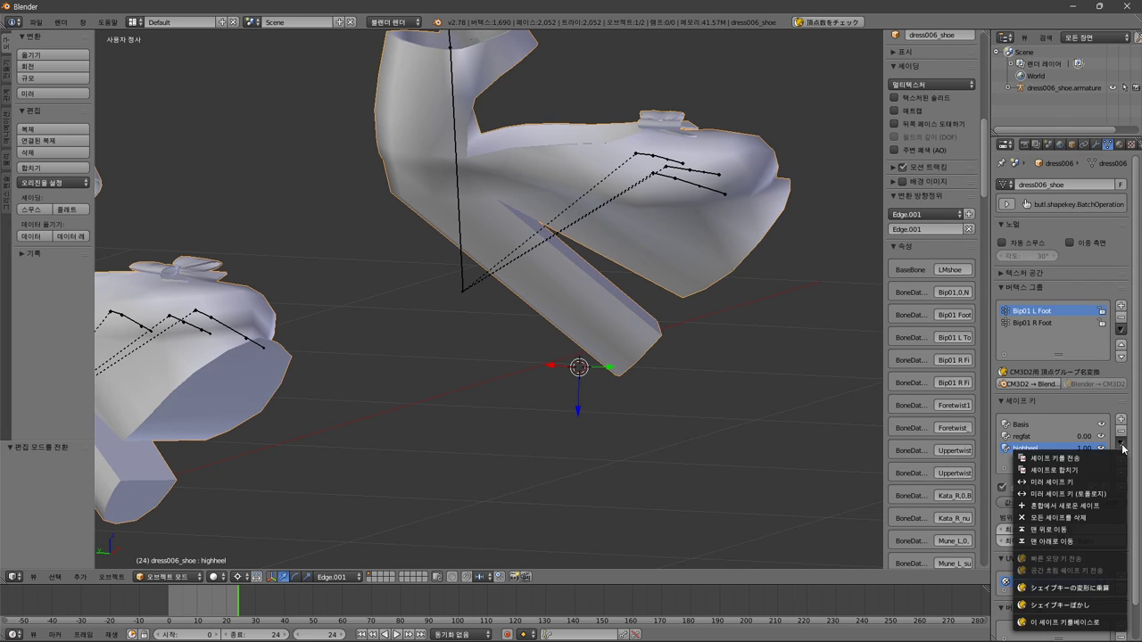
{"action": "left_click", "coordinate": [1103, 507]}
{"action": "left_click", "coordinate": [1039, 448]}
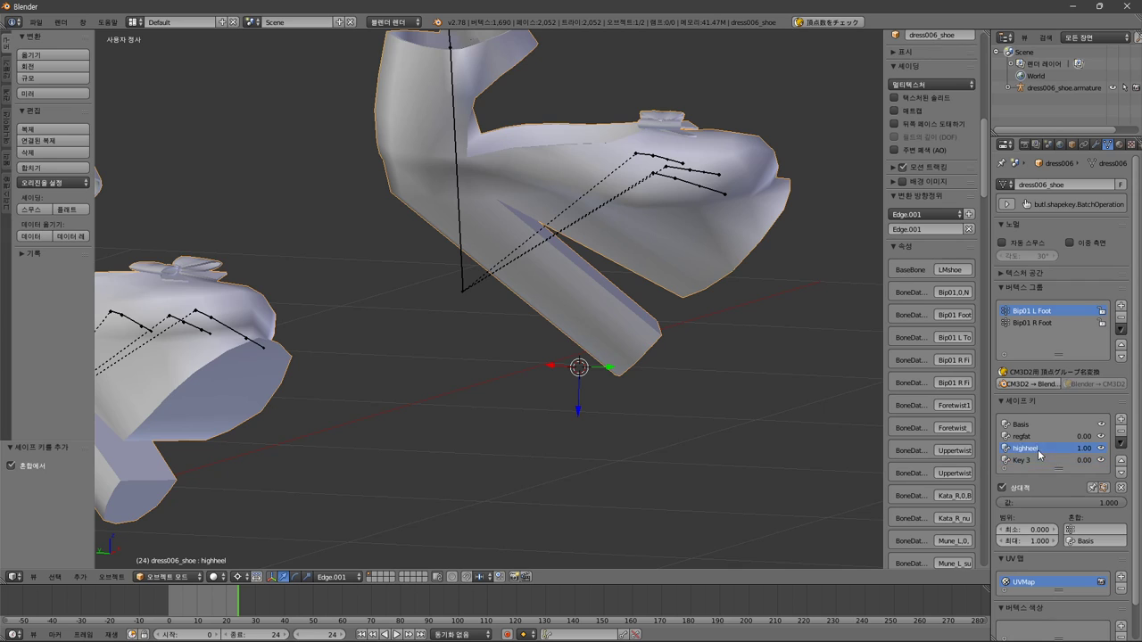
{"action": "double_click", "coordinate": [1034, 460]}
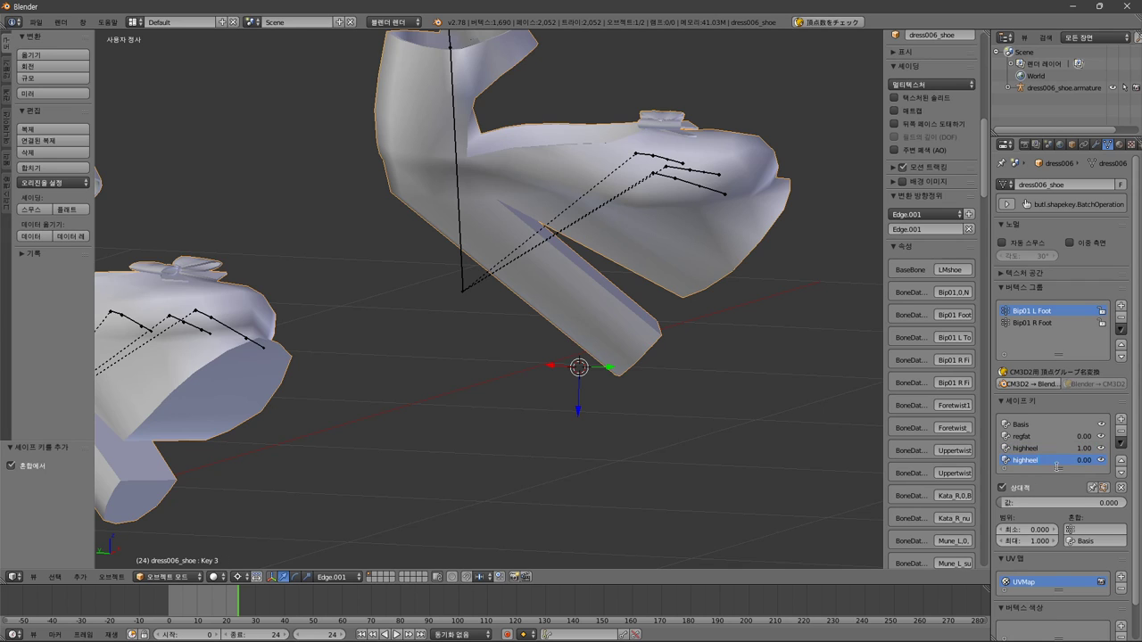
- Set the highheel shape key's value to 0 and the highheel2 shape key's value to 1.00
{"action": "left_click", "coordinate": [1050, 449]}
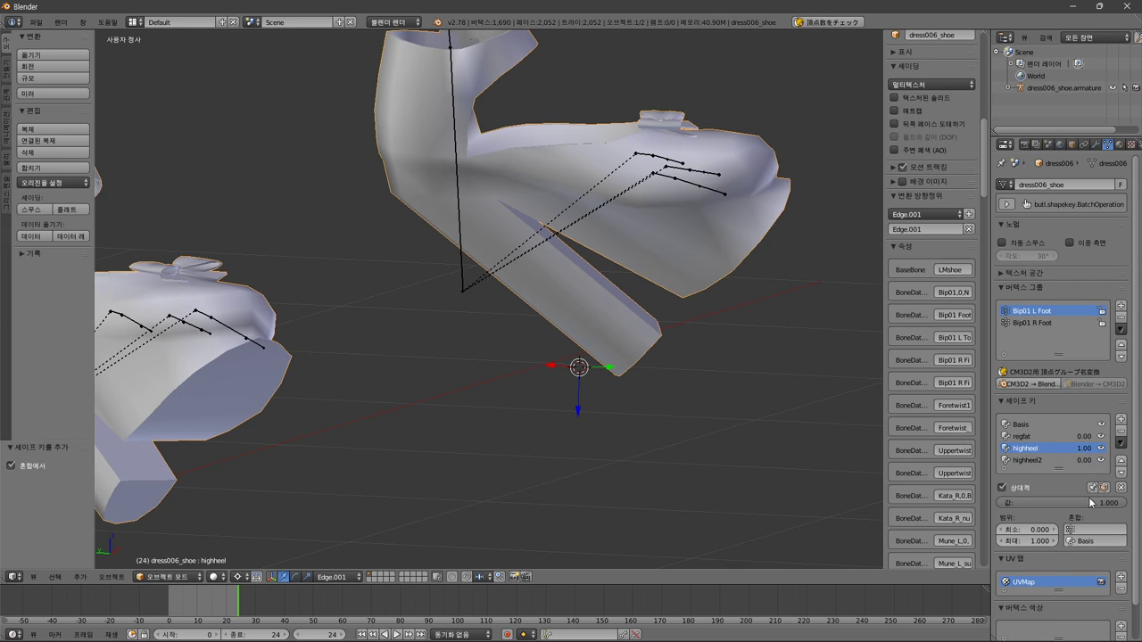
{"action": "left_click_drag", "start_coordinate": [1089, 503], "coordinate": [1122, 502]}
- Enter Edit Mode on the highheel2 shape key and select the lowest vertex at the end of the heel
{"action": "key", "text": "Tab"}
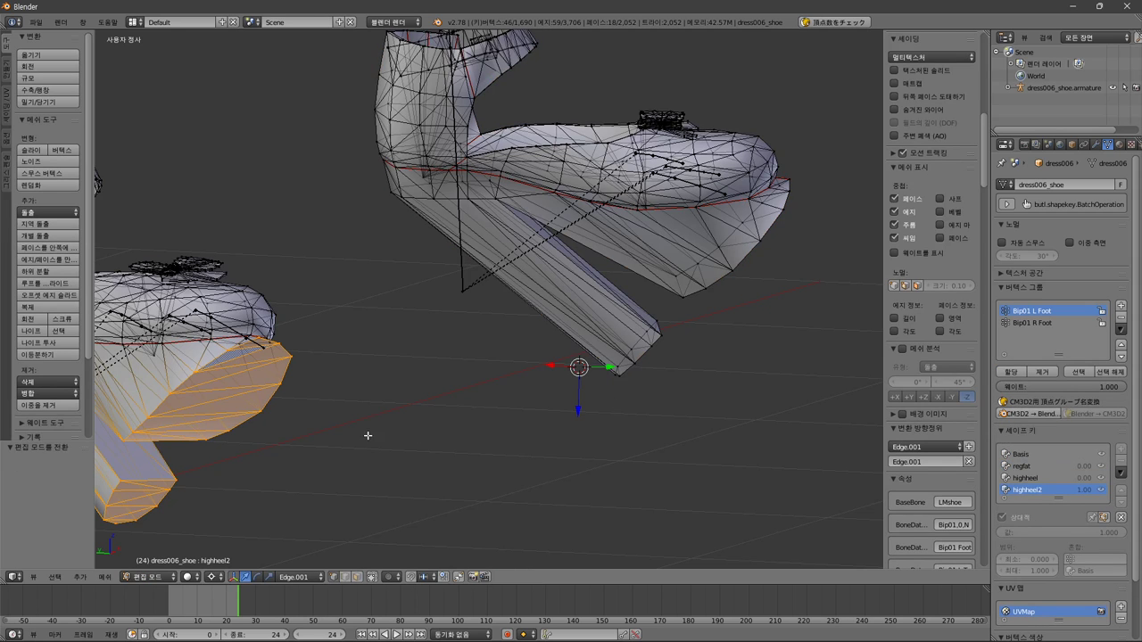
{"action": "key", "text": "KP_Decimal"}
{"action": "right_click", "coordinate": [461, 378]}
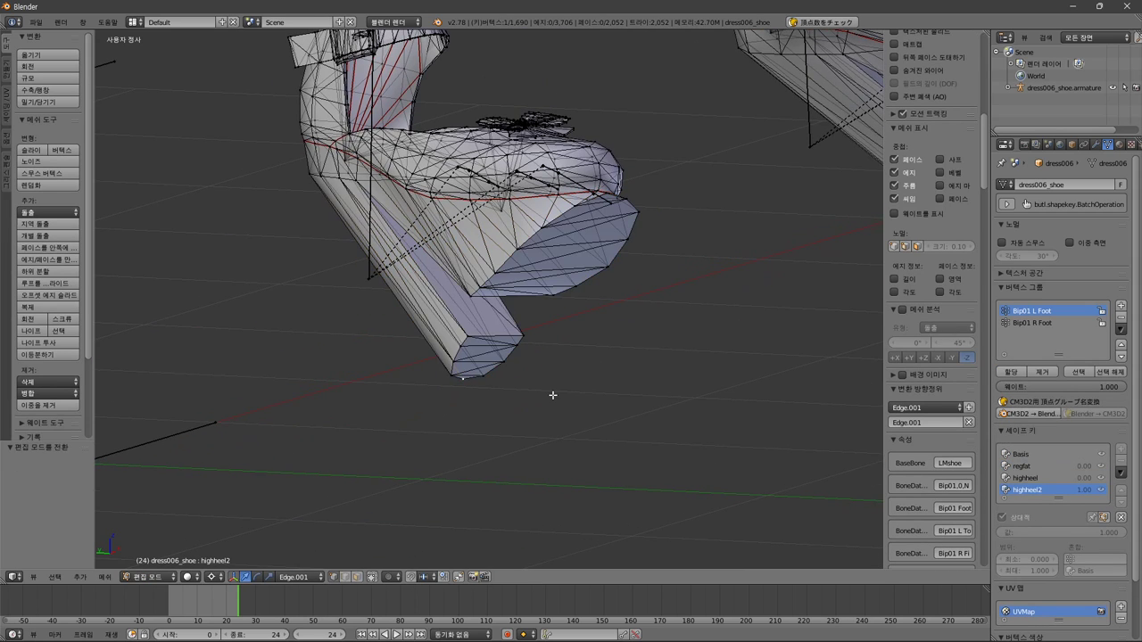
- Enable proportional editing for the highheel2 heel and set the pivot point to the active element
{"action": "left_click", "coordinate": [393, 577]}
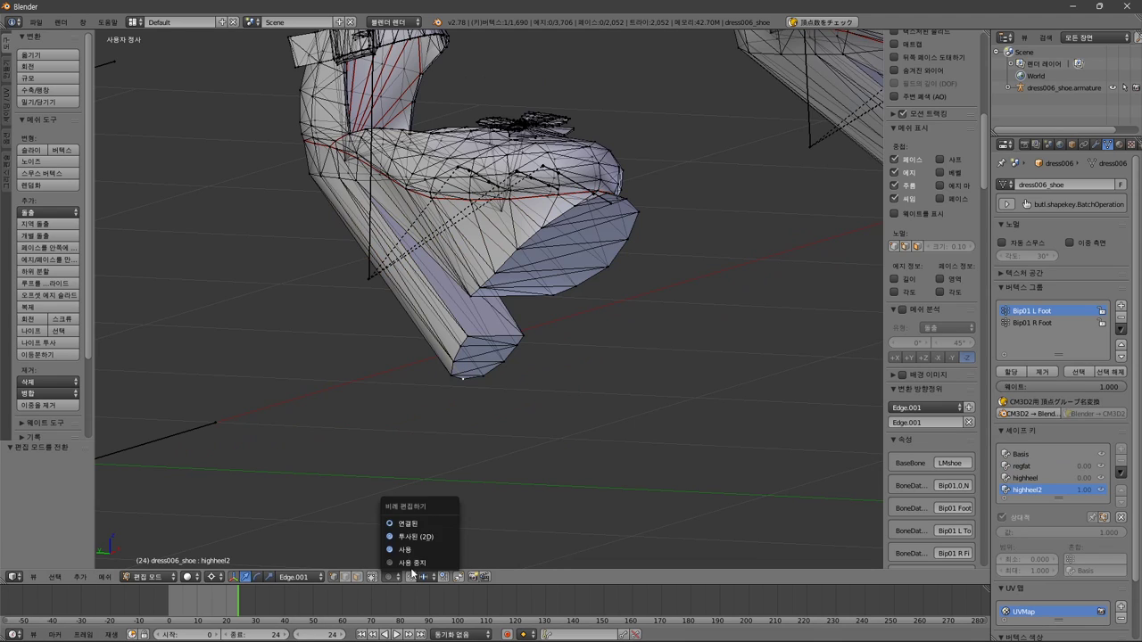
{"action": "left_click", "coordinate": [419, 546]}
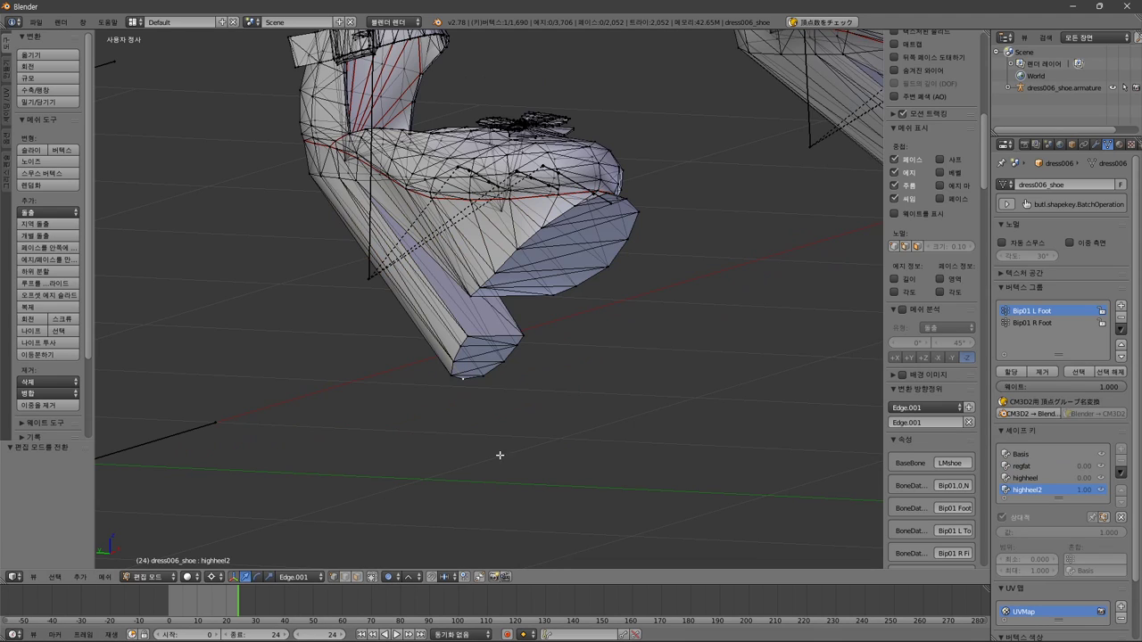
{"action": "key", "text": "s"}
{"action": "left_click", "coordinate": [521, 400]}
{"action": "left_click", "coordinate": [215, 577]}
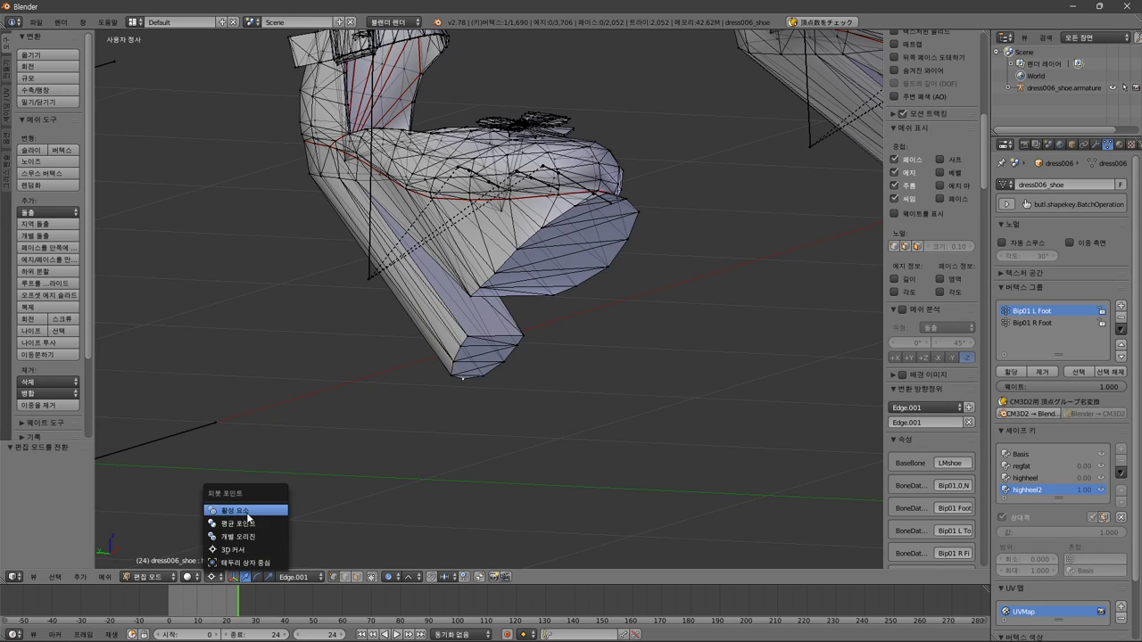
{"action": "left_click", "coordinate": [247, 509]}
- Try scaling the heel end uniformly while reducing the proportional editing size to 0.47
{"action": "key", "text": "s"}
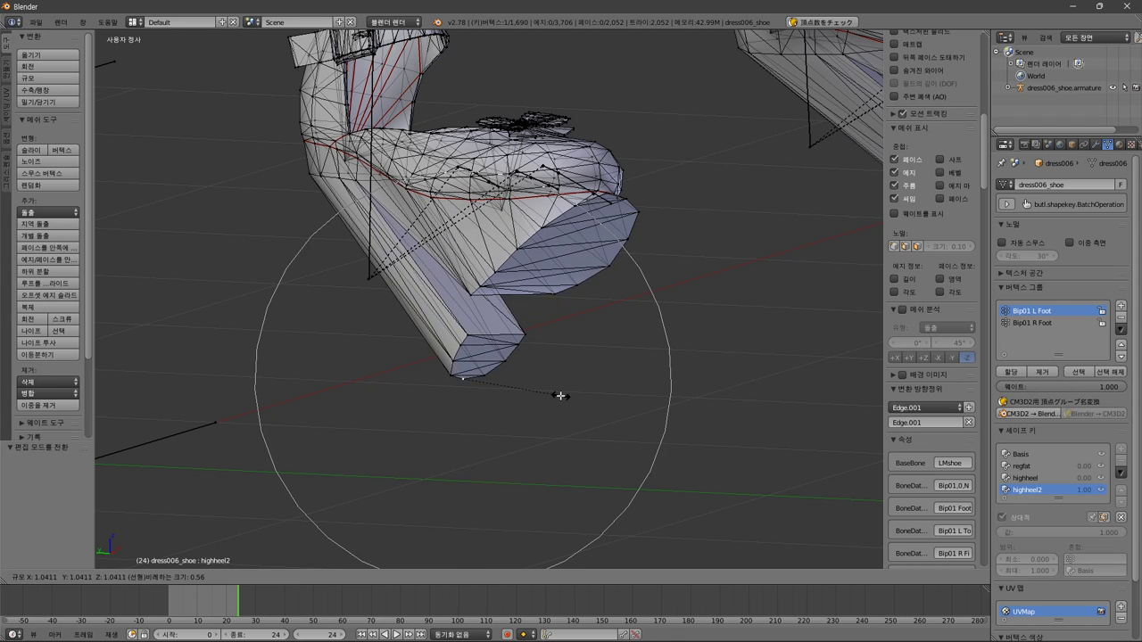
{"action": "scroll", "coordinate": [560, 395], "scroll_direction": "up", "scroll_amount": 1}
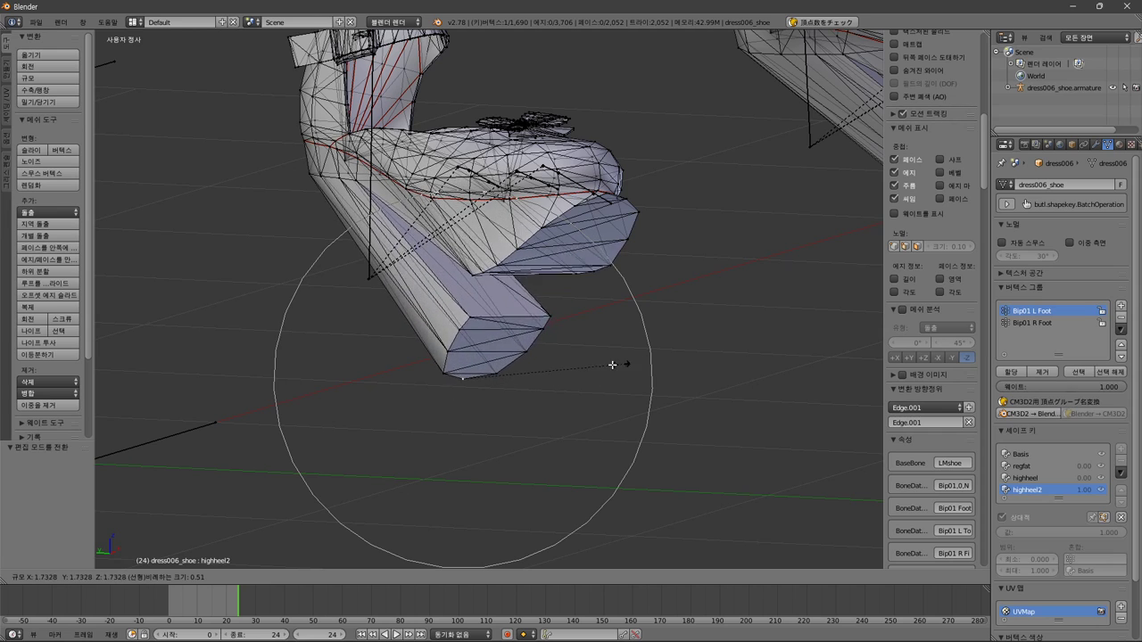
{"action": "scroll", "coordinate": [598, 387], "scroll_direction": "up", "scroll_amount": 1}
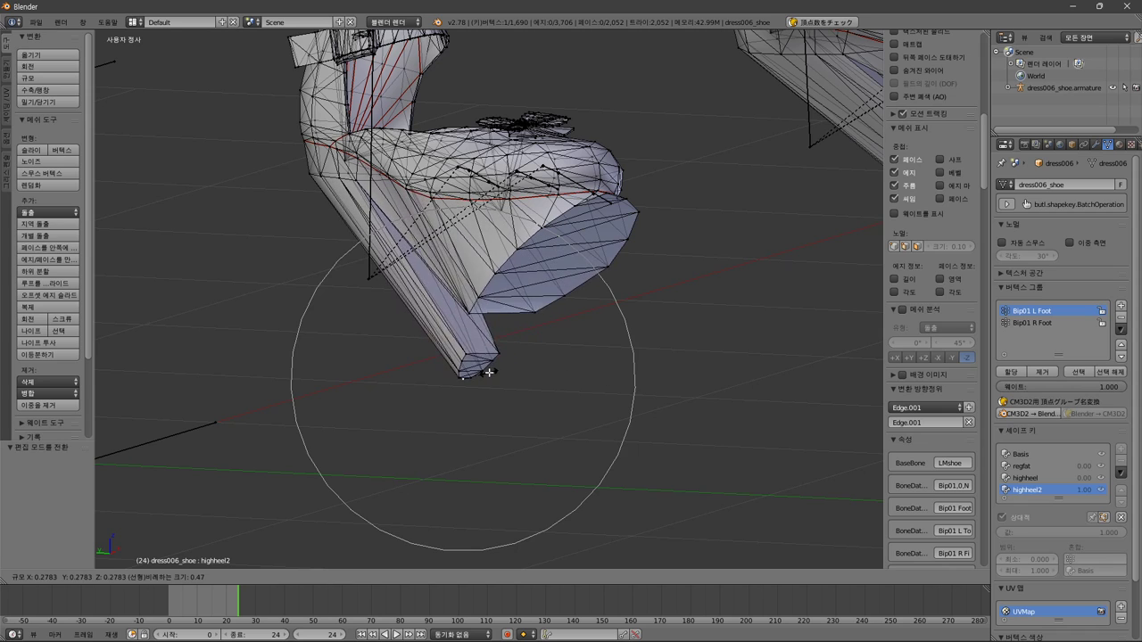
{"action": "key", "text": "Escape"}
{"action": "key", "text": "s"}
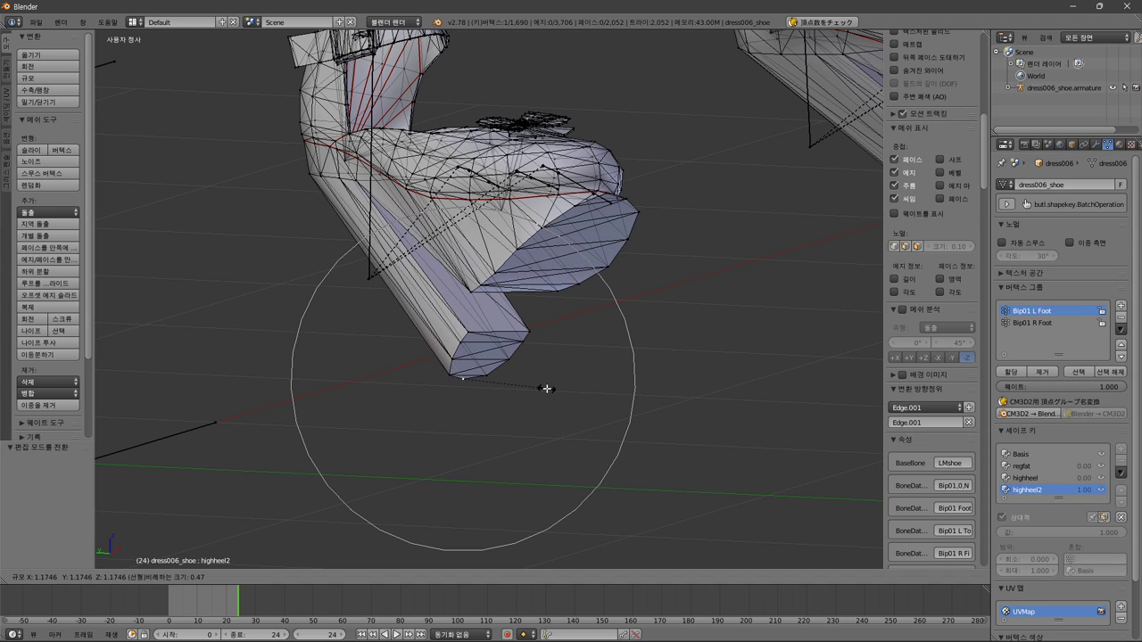
{"action": "key", "text": "y"}
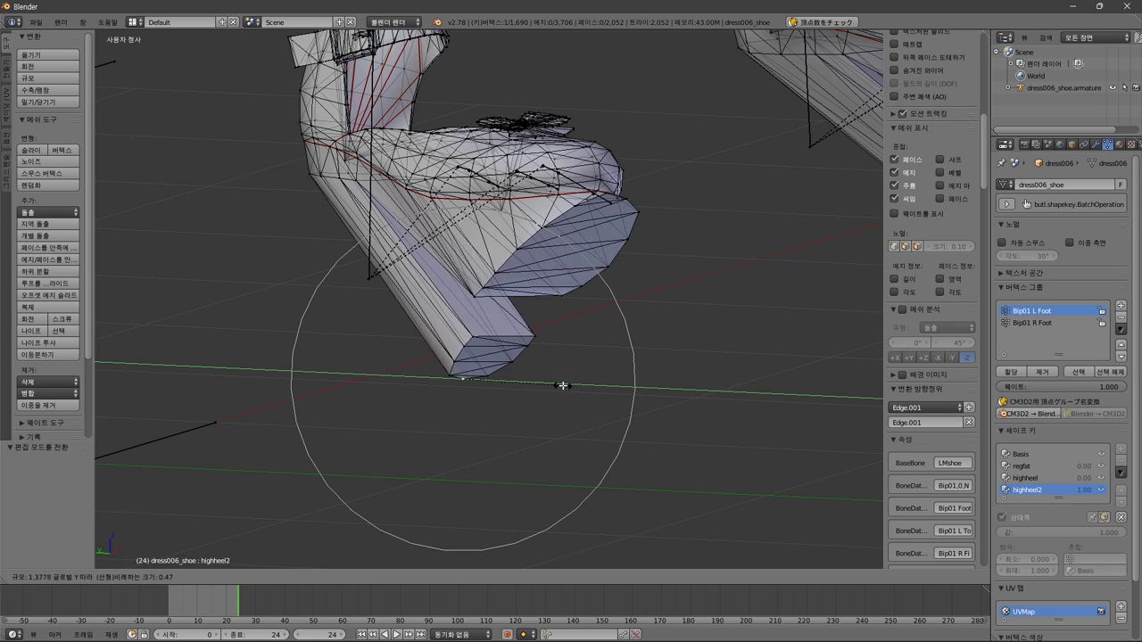
{"action": "right_click", "coordinate": [584, 385]}
- Try the custom Edge transform orientation on the heel's end vertex
{"action": "left_click", "coordinate": [298, 577]}
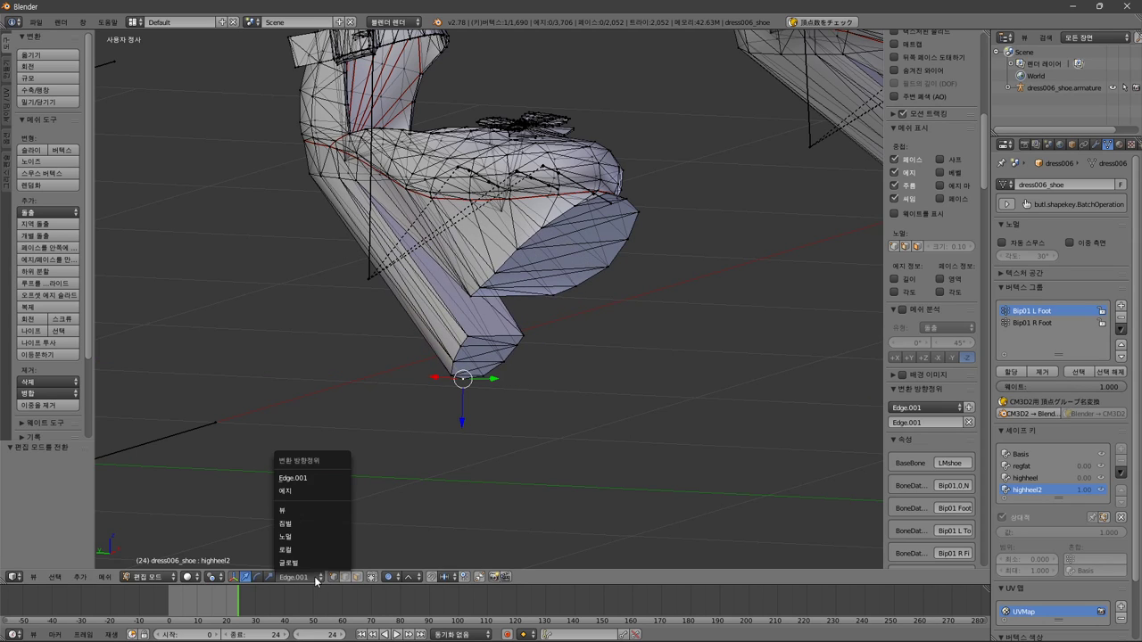
{"action": "left_click", "coordinate": [317, 492]}
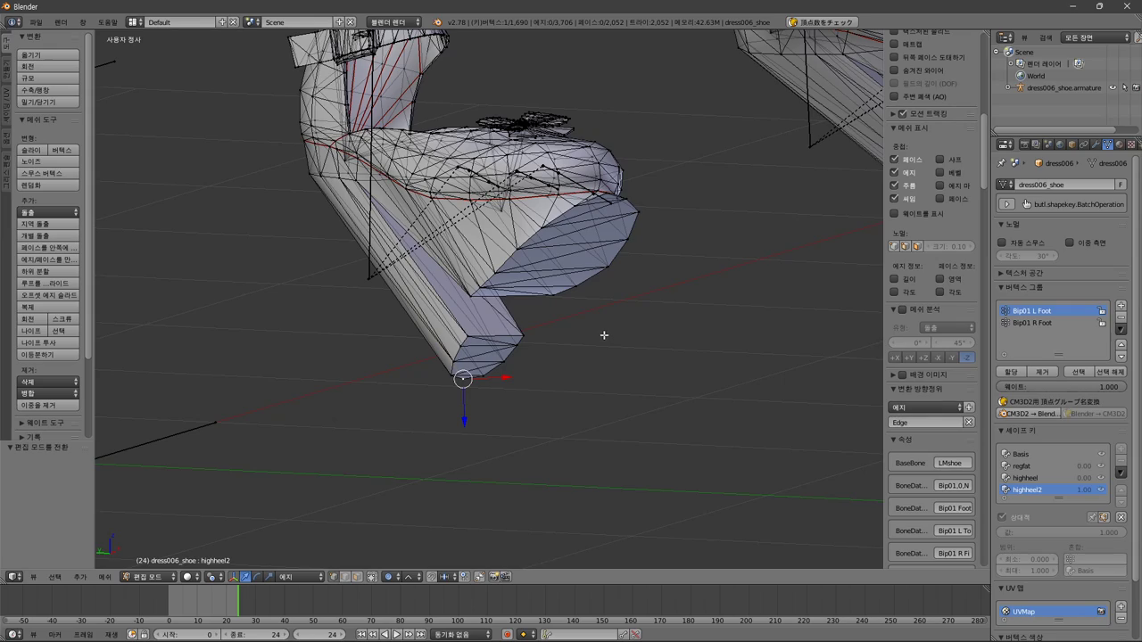
{"action": "middle_click_drag", "start_coordinate": [603, 335], "coordinate": [532, 319]}
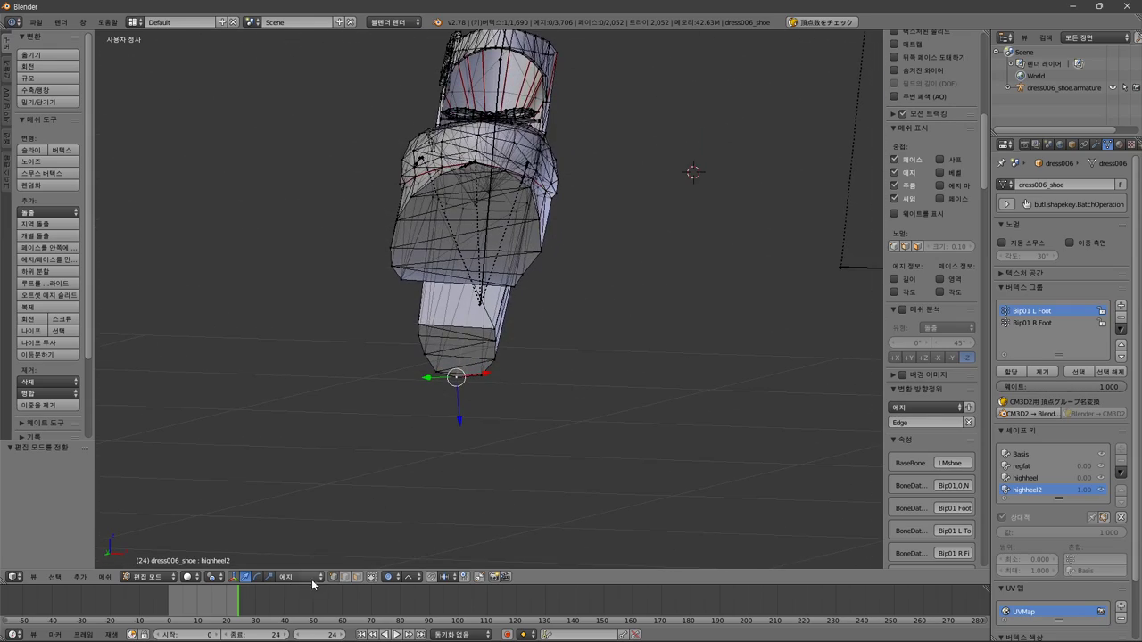
{"action": "left_click", "coordinate": [302, 577]}
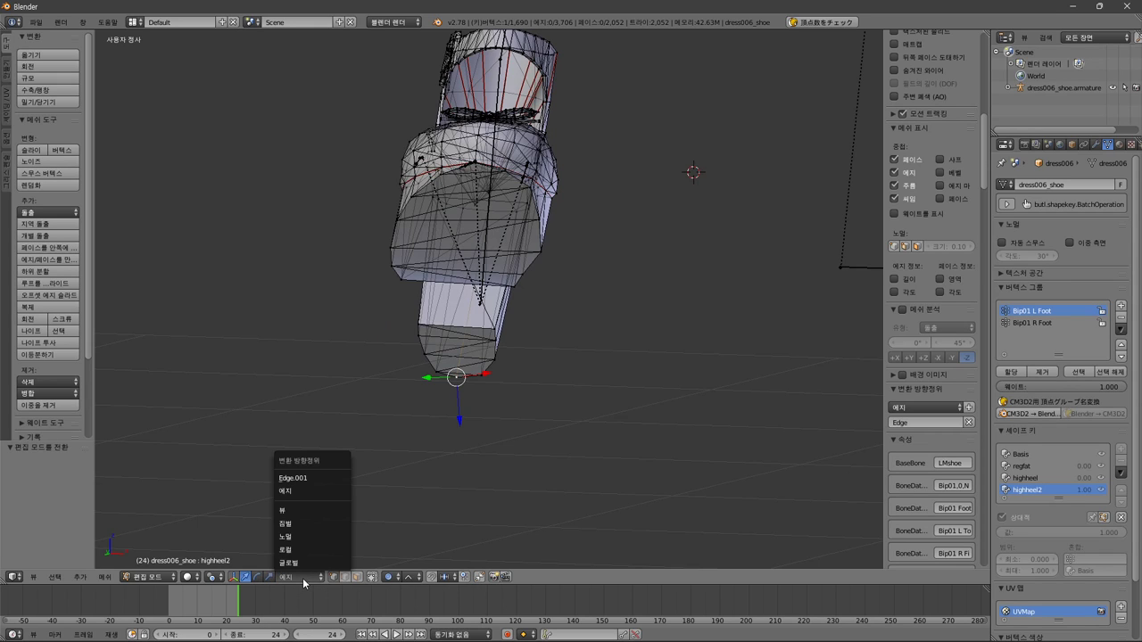
{"action": "left_click", "coordinate": [303, 578]}
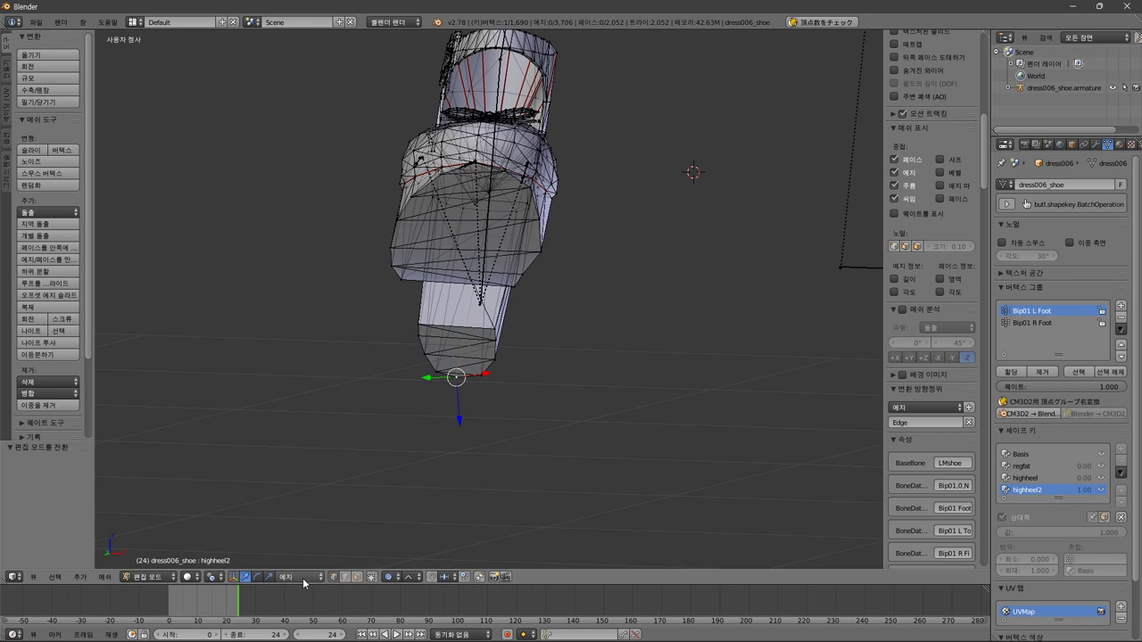
{"action": "left_click", "coordinate": [211, 577]}
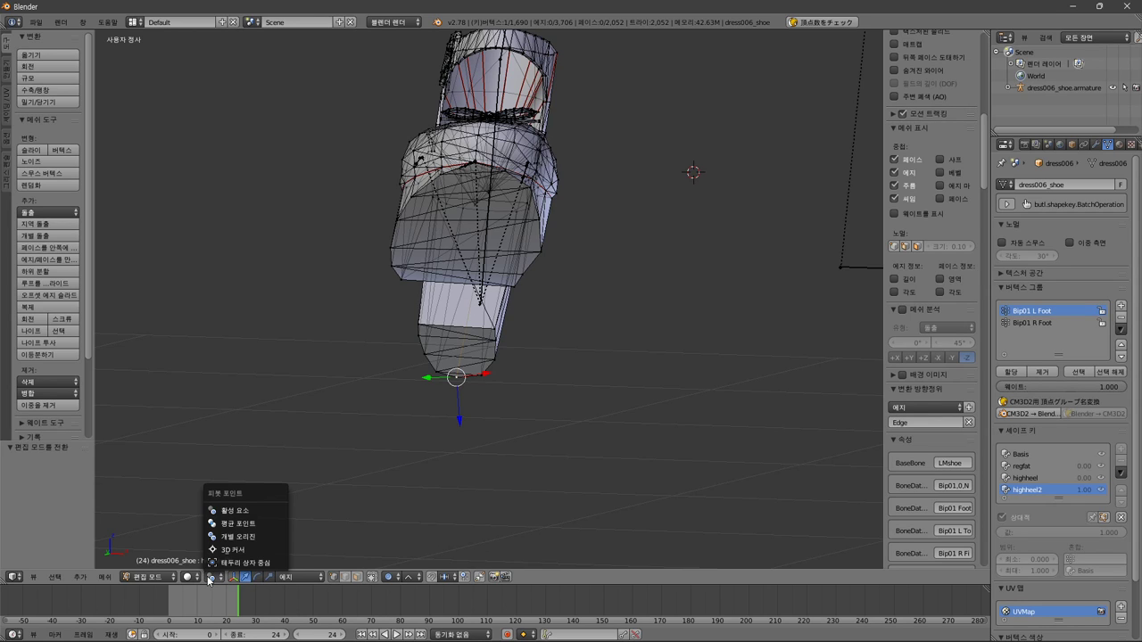
{"action": "left_click", "coordinate": [208, 580]}
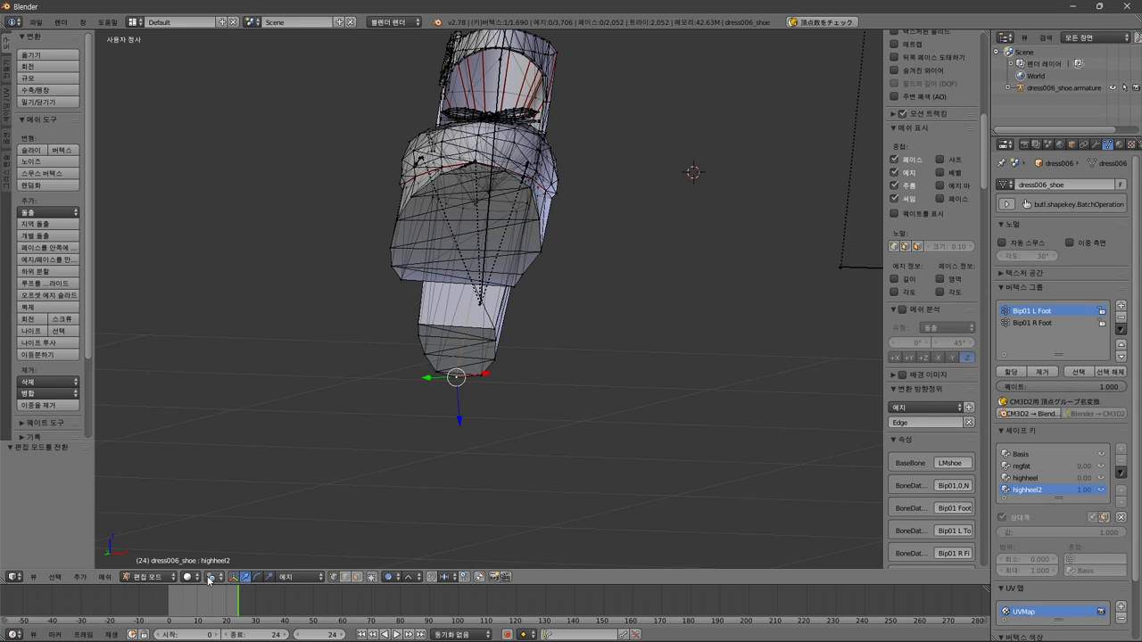
- Scale the heel end to 0.1 along the local Y axis of the Edge.001 orientation with proportional editing
{"action": "left_click", "coordinate": [301, 577]}
{"action": "left_click", "coordinate": [321, 478]}
{"action": "mouse_move", "coordinate": [397, 446]}
{"action": "middle_mouse_down"}
{"action": "mouse_move", "coordinate": [420, 420]}
{"action": "mouse_move", "coordinate": [411, 442]}
{"action": "middle_mouse_up"}
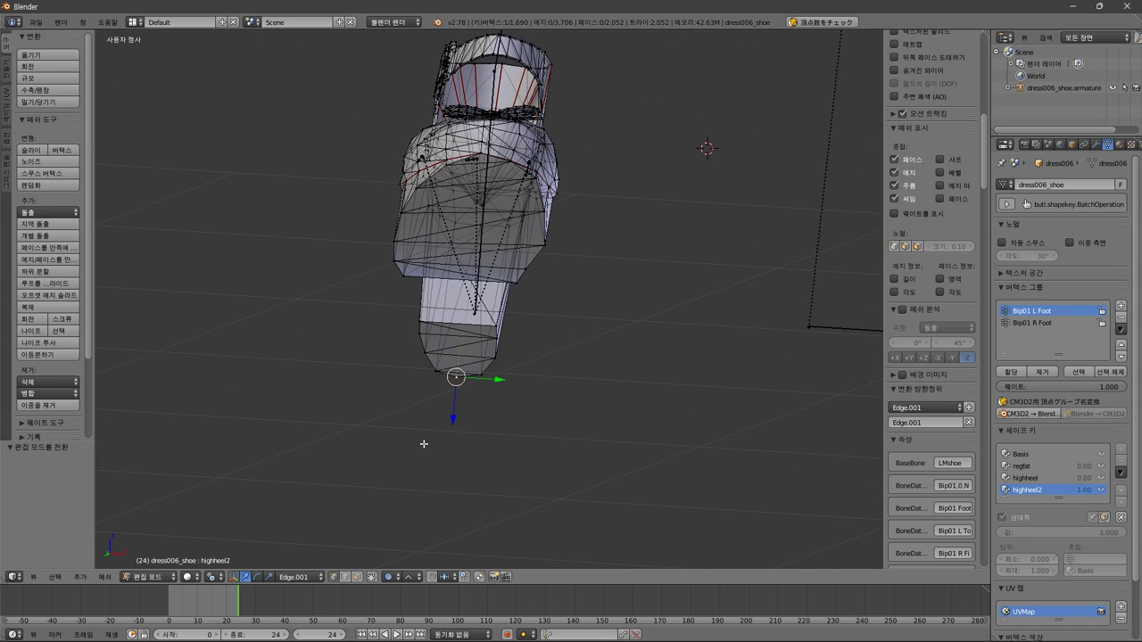
{"action": "key", "text": "s"}
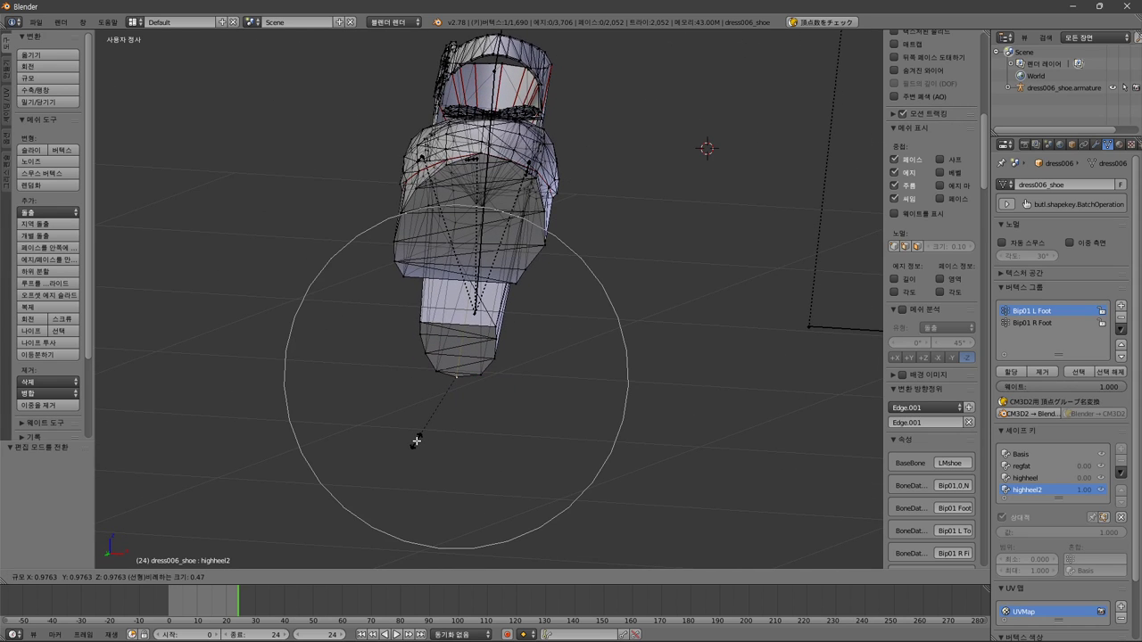
{"action": "key", "text": "y"}
{"action": "key", "text": "y"}
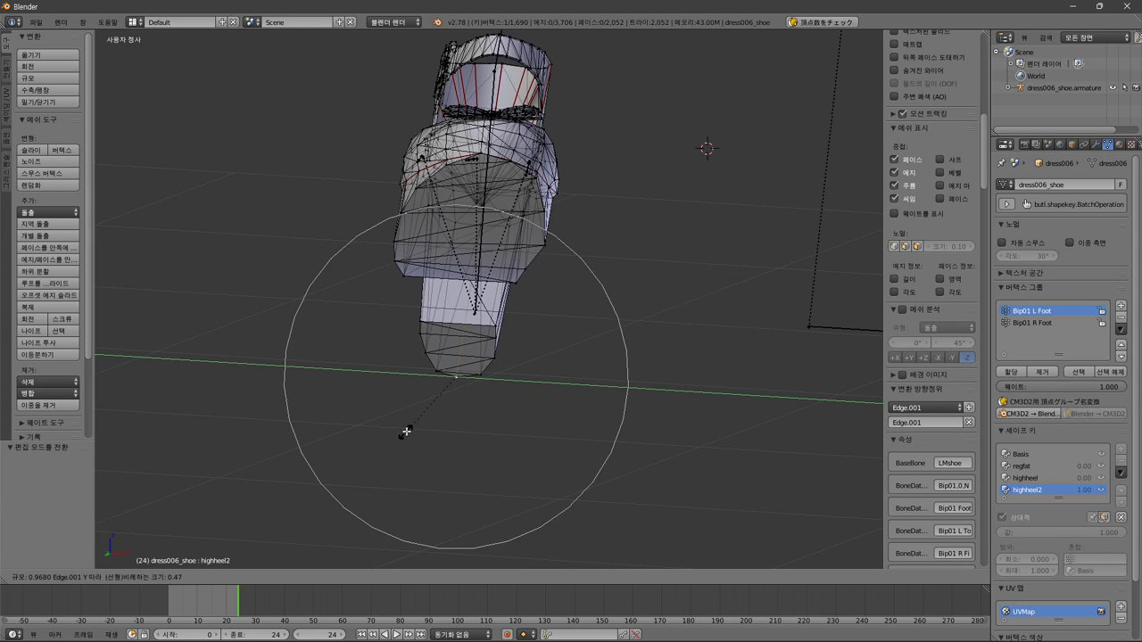
{"action": "type", "text": "."}
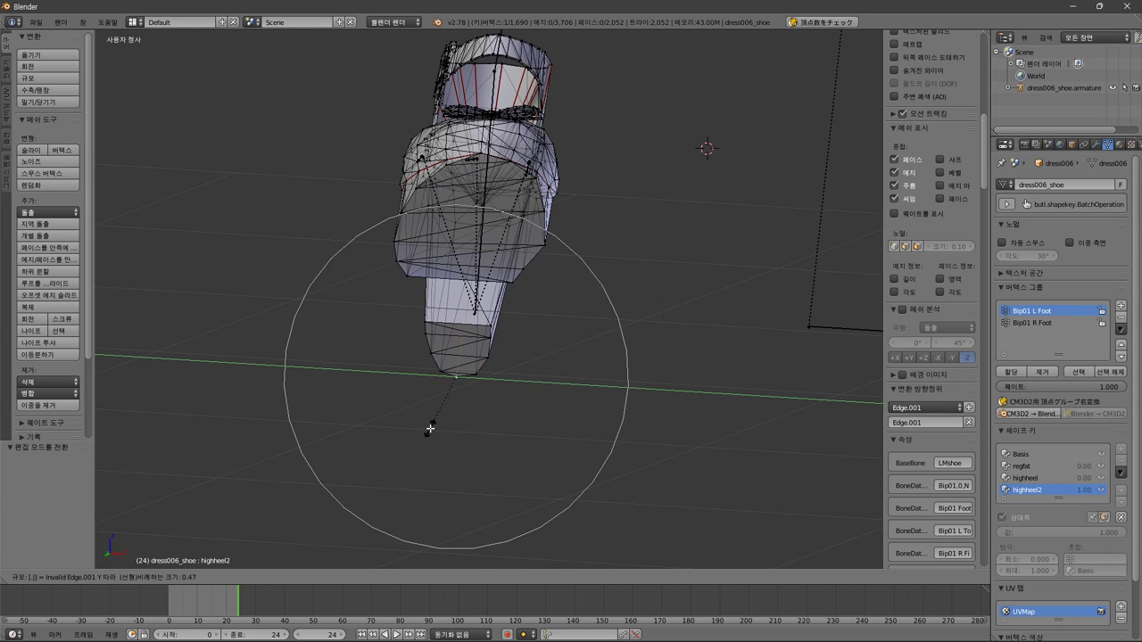
{"action": "type", "text": ".5"}
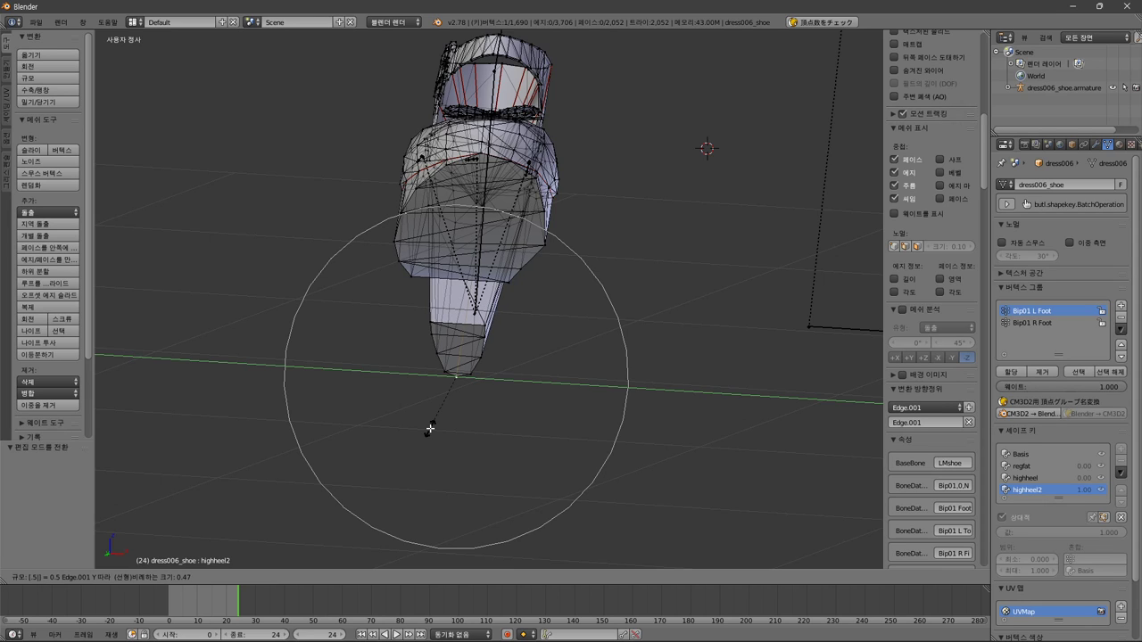
{"action": "key", "text": "BackSpace"}
{"action": "key", "text": "BackSpace"}
{"action": "type", "text": ".3"}
{"action": "key", "text": "BackSpace"}
{"action": "key", "text": "BackSpace"}
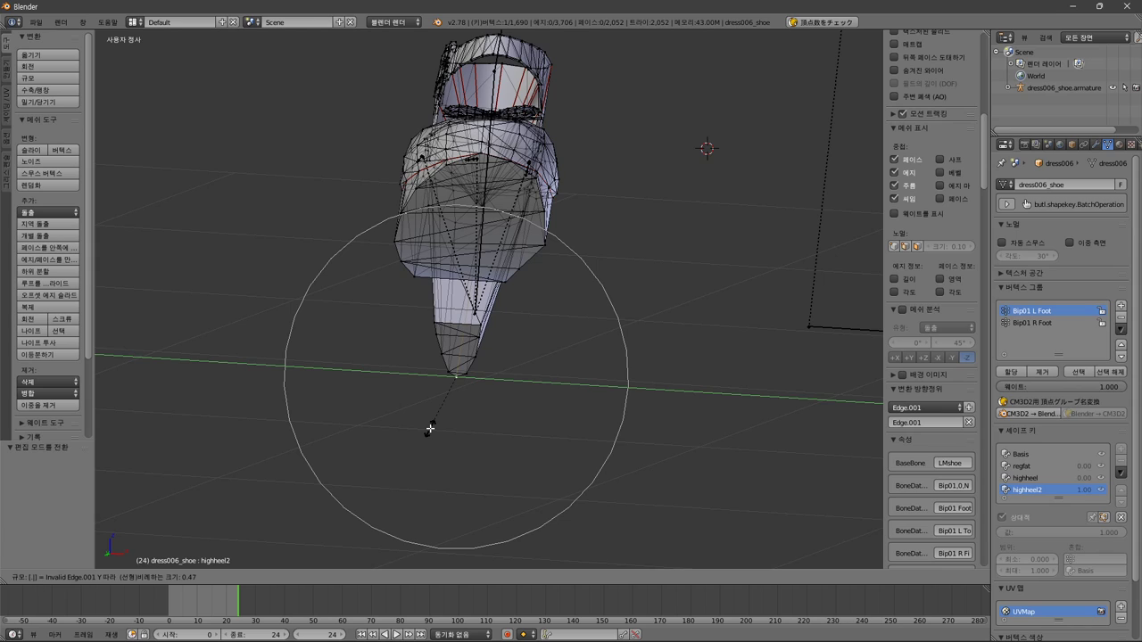
{"action": "type", "text": ".1"}
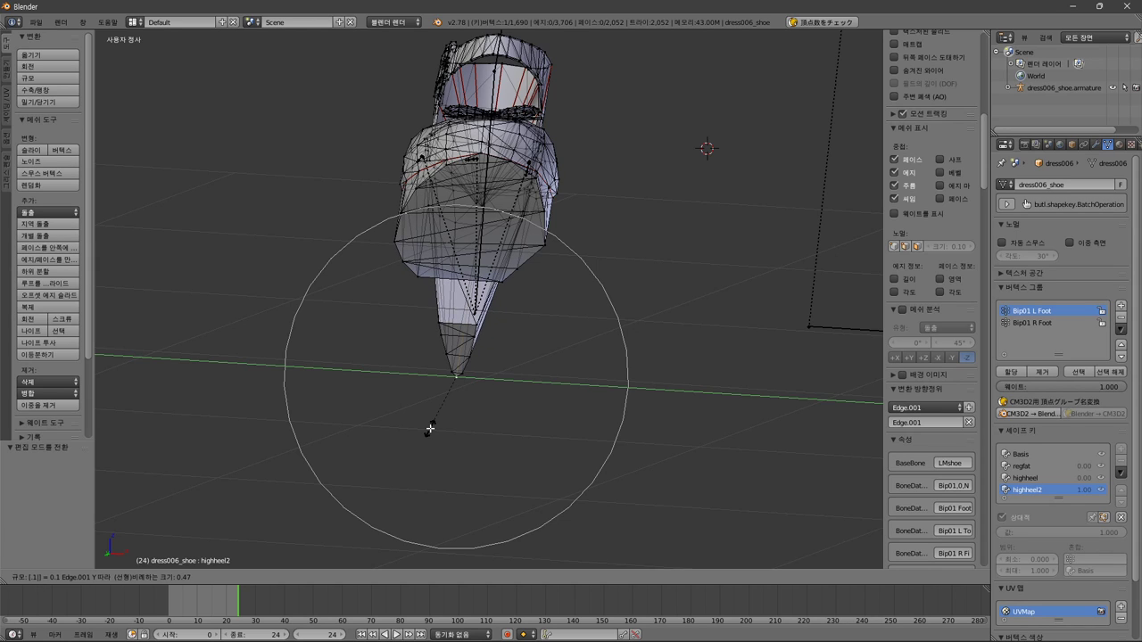
{"action": "key", "text": "Return"}
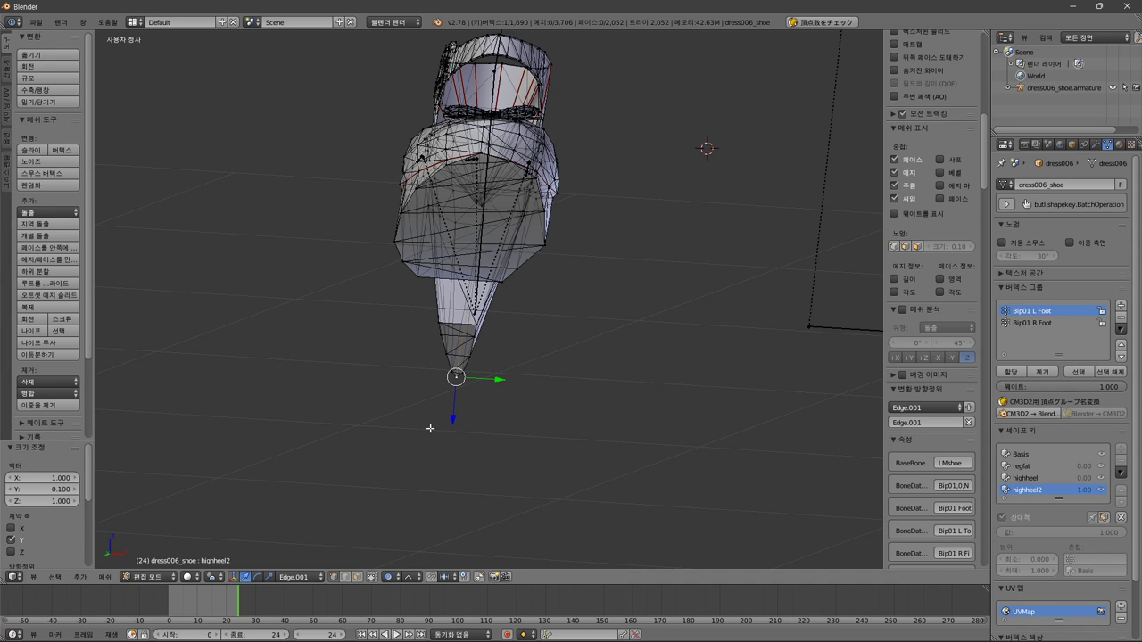
- Select the other shoe's heel-end vertex and scale it proportionally to 0.1 along the Y axis of the Edge orientation
{"action": "scroll", "coordinate": [481, 354], "scroll_direction": "down", "scroll_amount": 2}
{"action": "middle_click_drag", "start_coordinate": [686, 375], "coordinate": [580, 417]}
{"action": "left_click", "coordinate": [781, 362]}
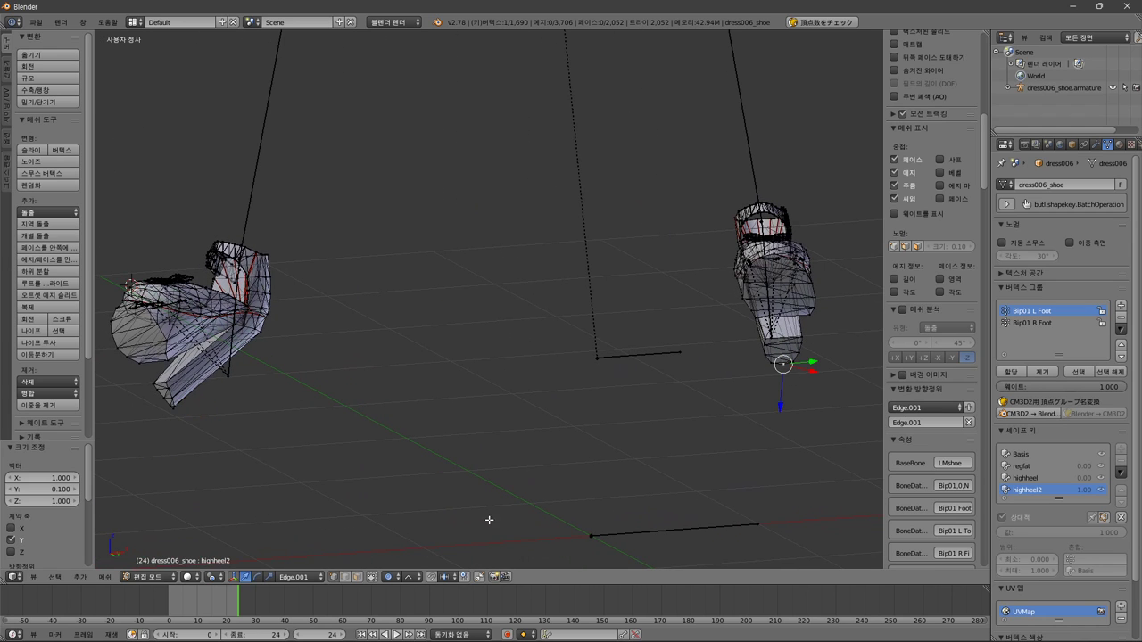
{"action": "left_click", "coordinate": [296, 576]}
{"action": "left_click", "coordinate": [312, 491]}
{"action": "middle_click_drag", "start_coordinate": [806, 405], "coordinate": [645, 441], "text": "shift"}
{"action": "scroll", "coordinate": [648, 441], "scroll_direction": "up", "scroll_amount": 3}
{"action": "key", "text": "s"}
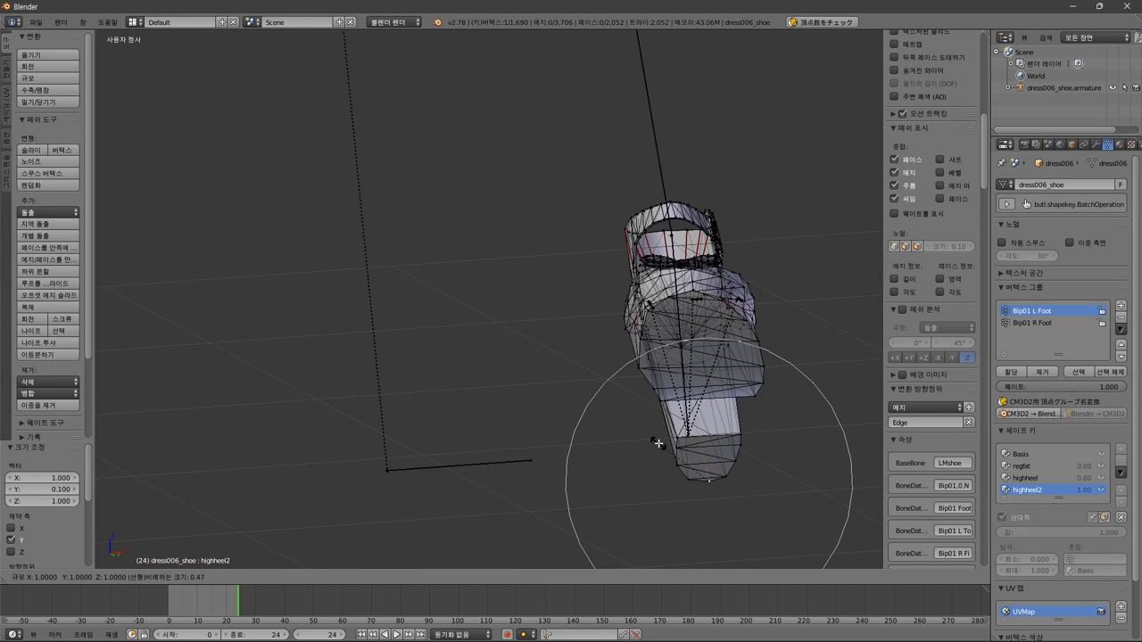
{"action": "key", "text": "y"}
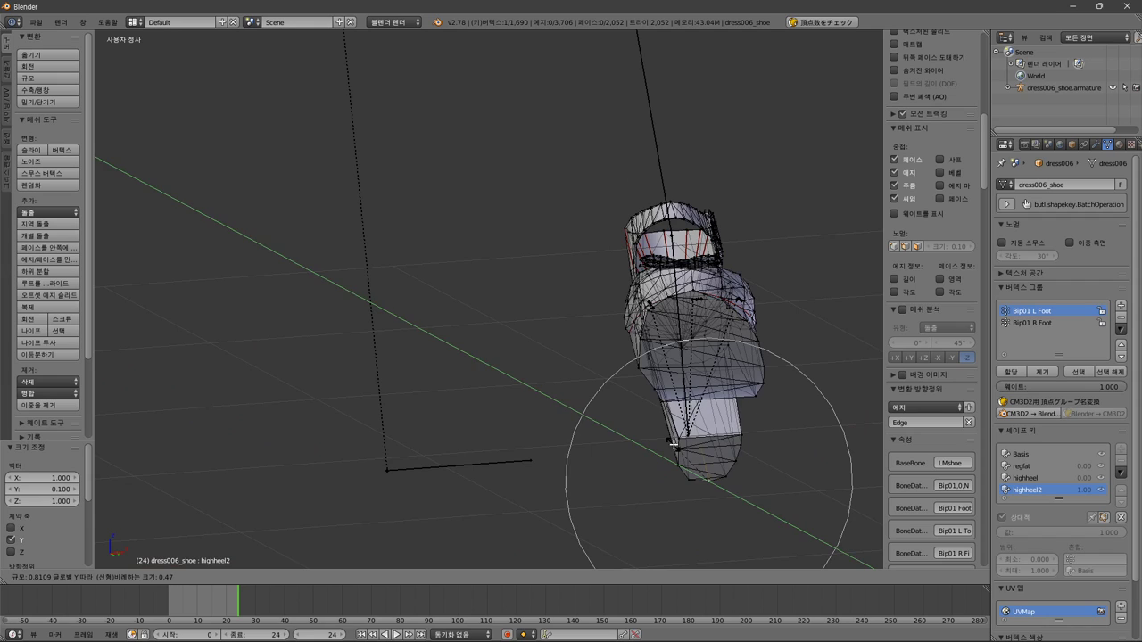
{"action": "key", "text": "y"}
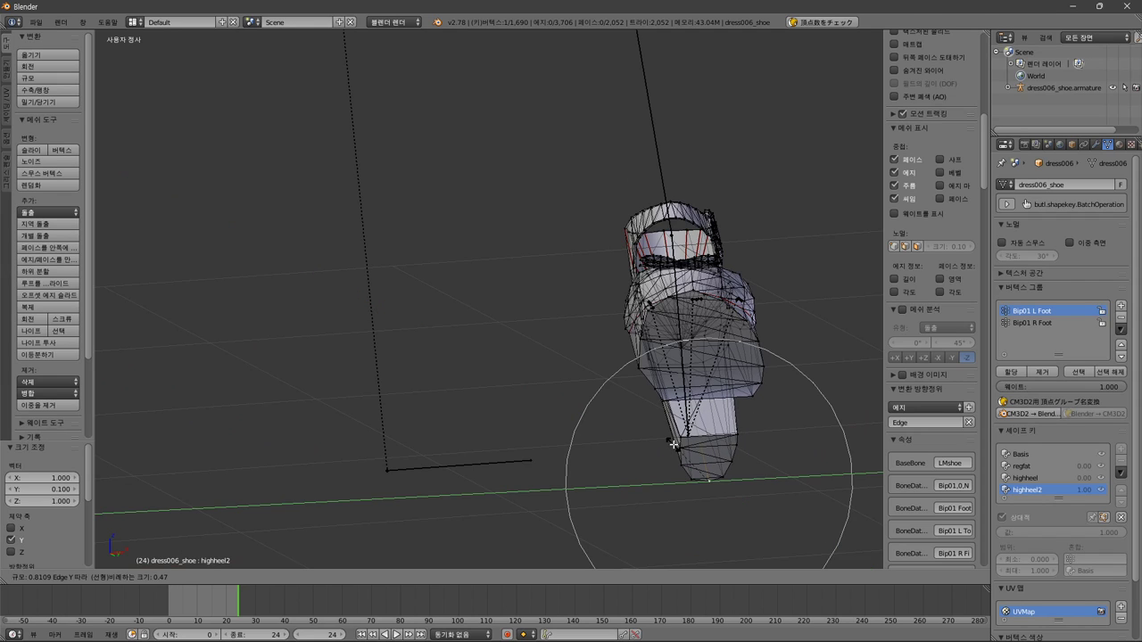
{"action": "type", "text": ".1"}
{"action": "key", "text": "Return"}
- Export the shoe as the CM3D2 model dress006_shoe.model into the _ori_edit folder
{"action": "scroll", "coordinate": [672, 444], "scroll_direction": "down", "scroll_amount": 3}
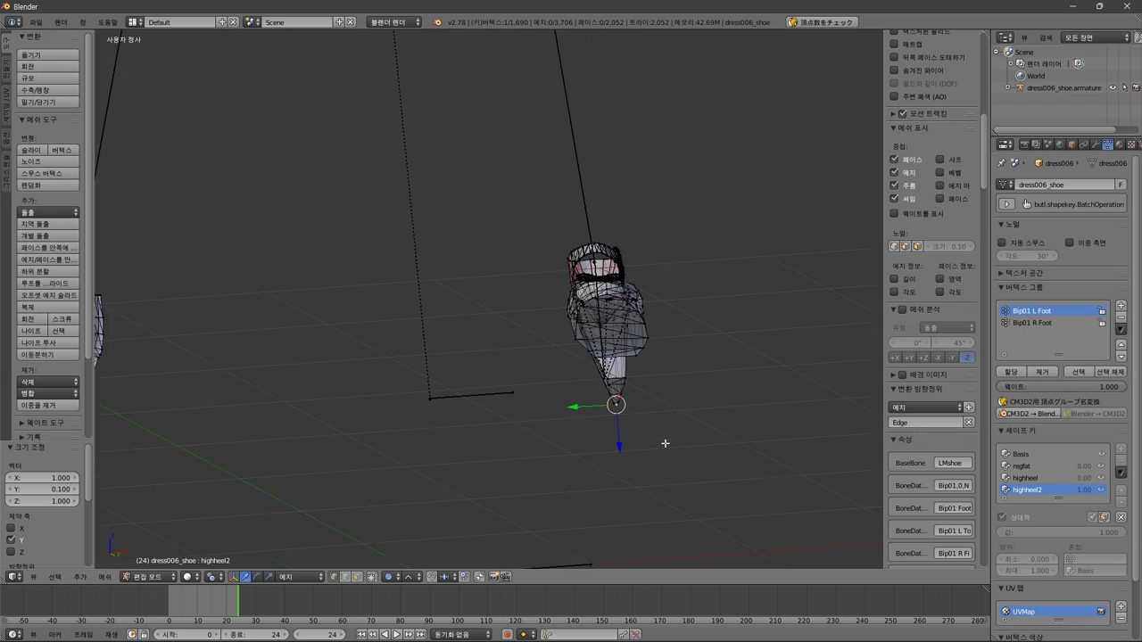
{"action": "middle_click_drag", "start_coordinate": [503, 444], "coordinate": [678, 486], "text": "shift"}
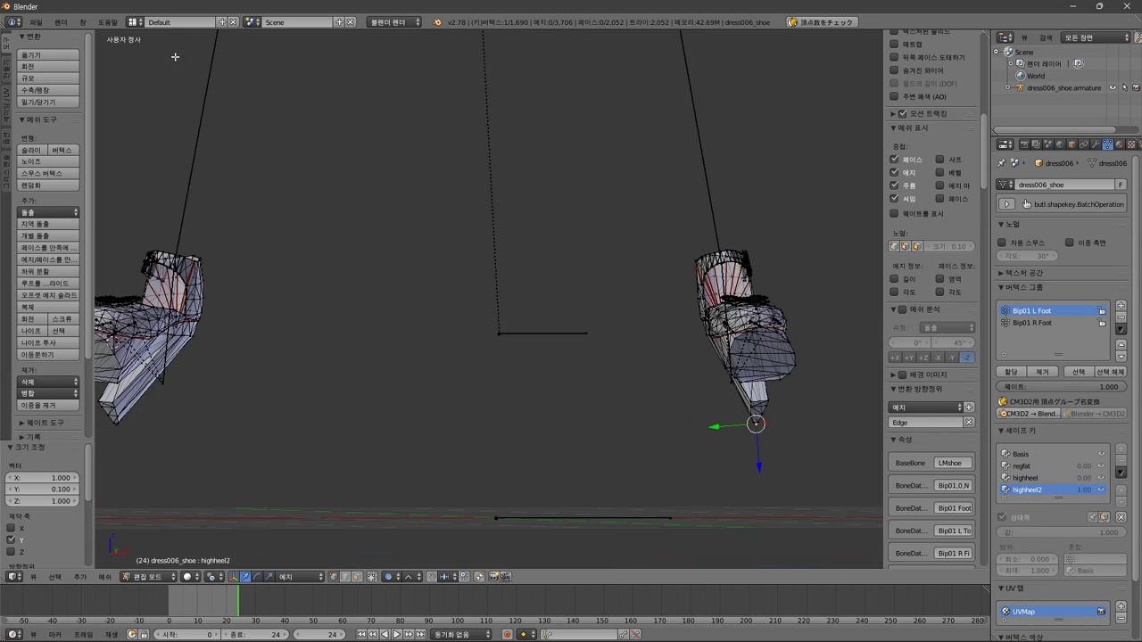
{"action": "left_click", "coordinate": [35, 21]}
{"action": "mouse_move", "coordinate": [97, 248]}
{"action": "left_click", "coordinate": [242, 356]}
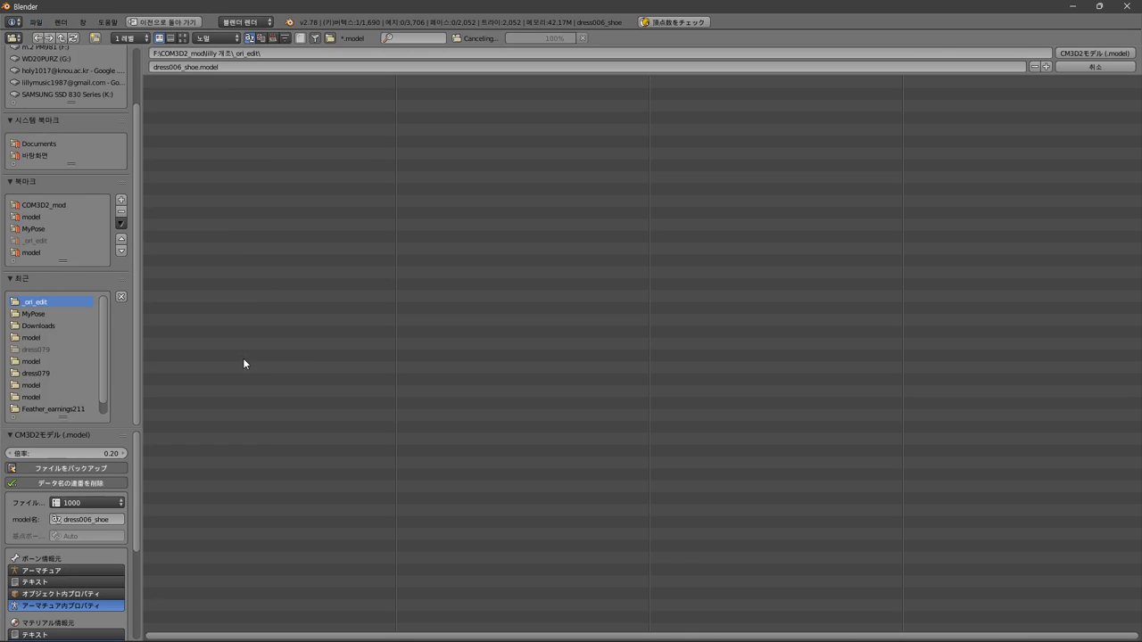
{"action": "left_click", "coordinate": [1118, 52]}
- Switch to CUSTOM ORDER MAID3D 2, arrange it beside the shape key tool, and orbit to the shoes' heels
{"action": "key", "text": "super+Tab"}
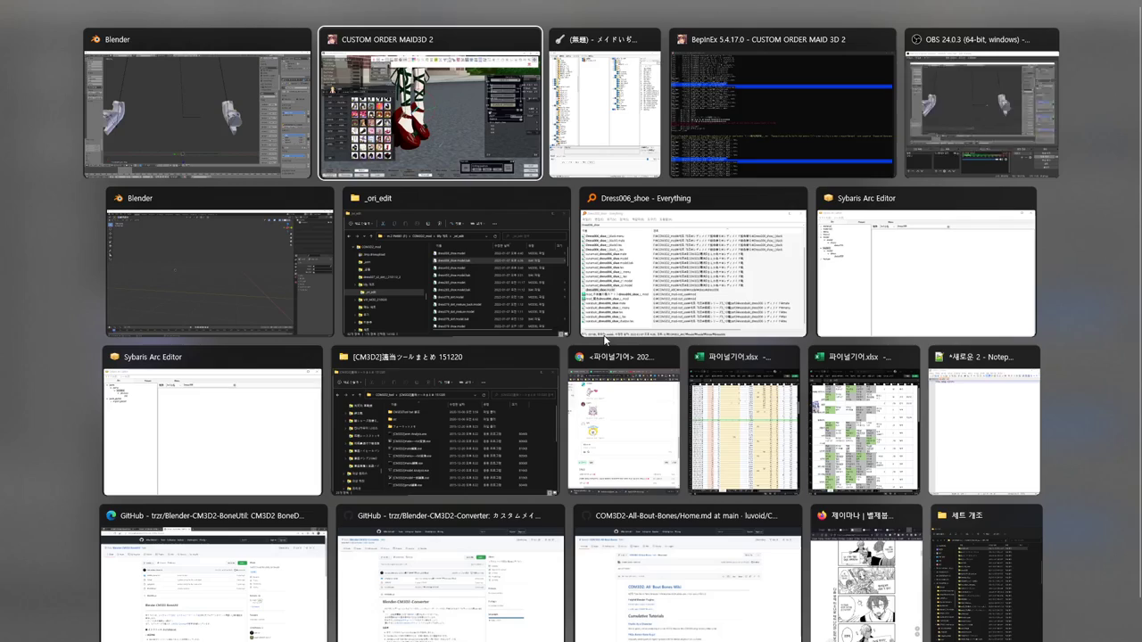
{"action": "left_click", "coordinate": [509, 134]}
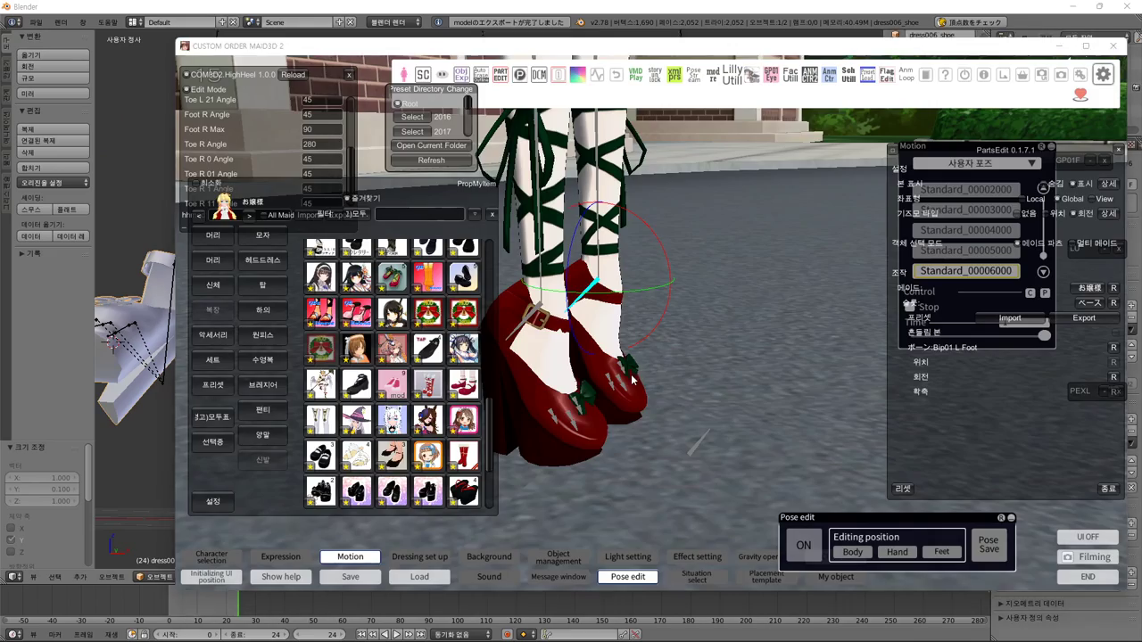
{"action": "key", "text": "super+Tab"}
{"action": "left_click", "coordinate": [604, 107]}
{"action": "left_click_drag", "start_coordinate": [690, 44], "coordinate": [838, 44]}
{"action": "right_click_drag", "start_coordinate": [875, 445], "coordinate": [749, 425]}
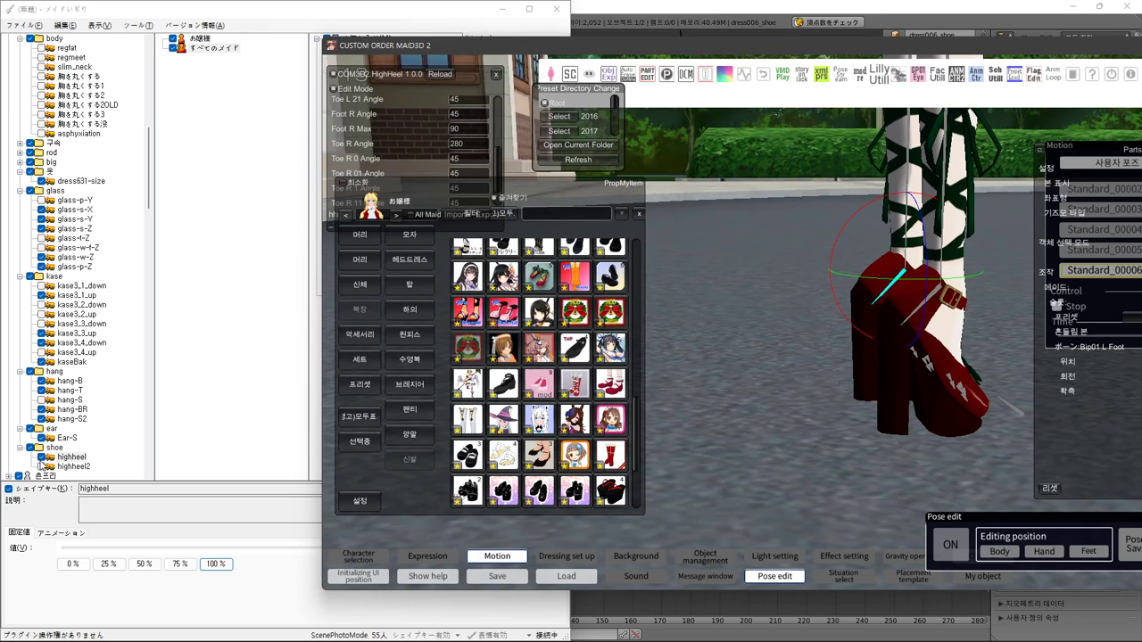
- Turn off highheel and turn on highheel2 in the shoe group, and reload the shoe in the game
{"action": "left_click", "coordinate": [47, 458]}
{"action": "left_click", "coordinate": [42, 467]}
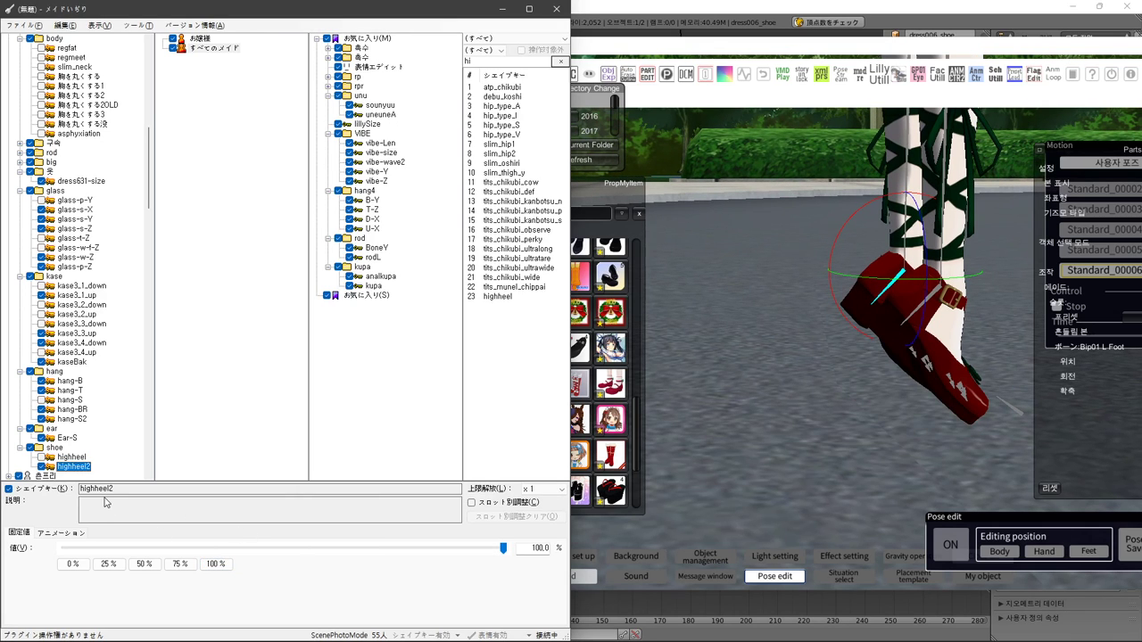
{"action": "left_click", "coordinate": [670, 334]}
{"action": "left_click", "coordinate": [471, 347]}
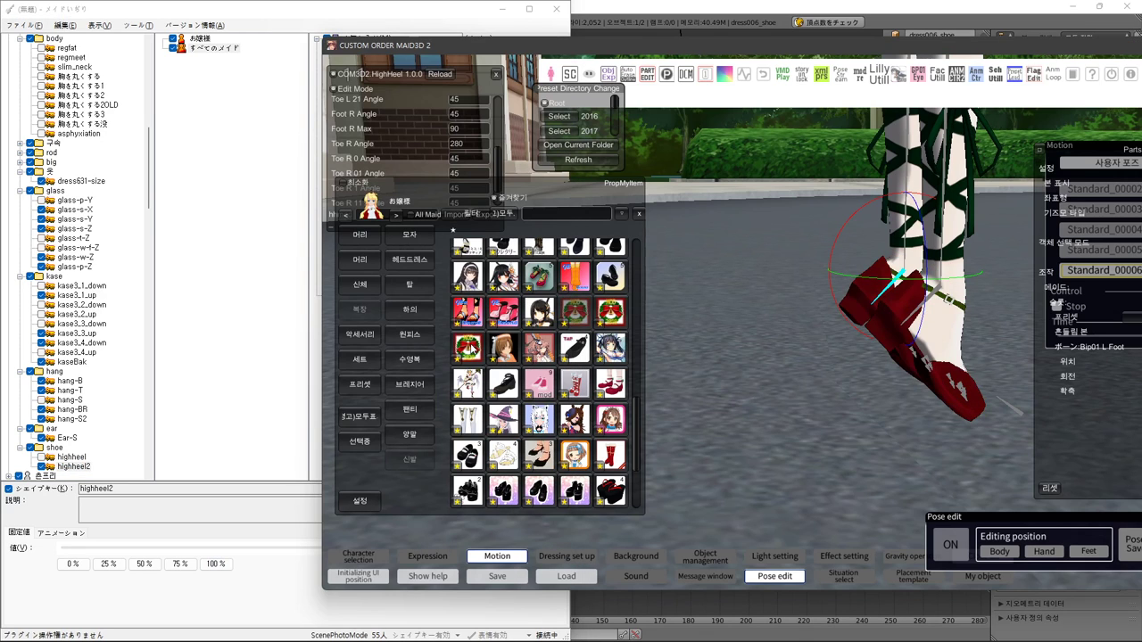
- Check the shoes in the game, switch back to Blender, and open the highheel2 shape key of dress006_shoe for mesh editing
{"action": "right_click_drag", "start_coordinate": [902, 358], "coordinate": [901, 410]}
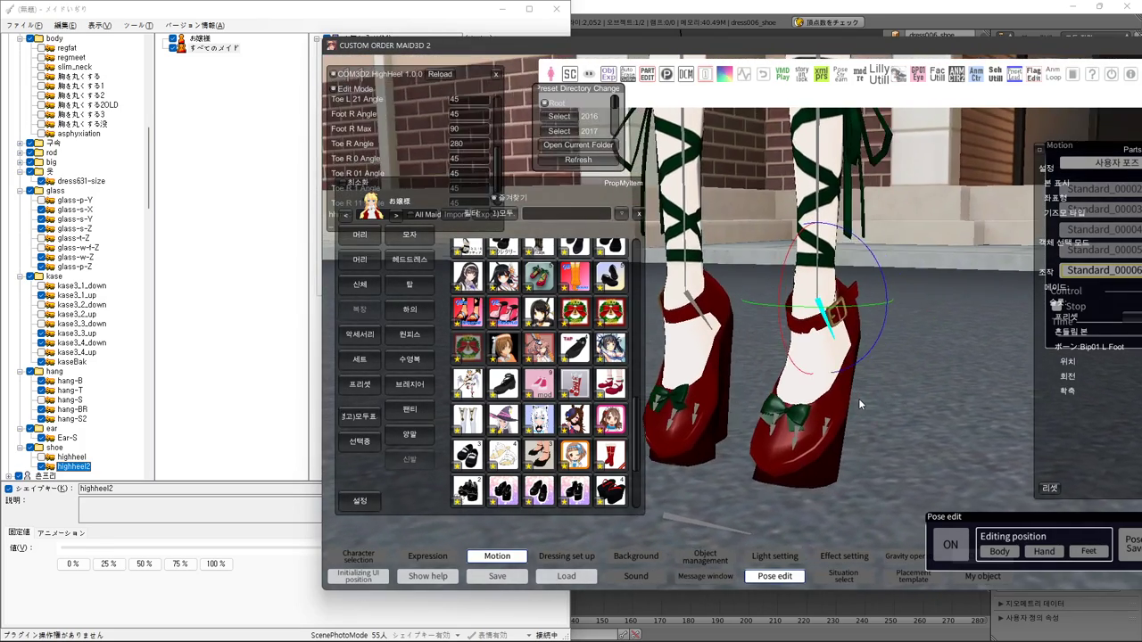
{"action": "key", "text": "alt+Tab"}
{"action": "key", "text": "alt+Tab"}
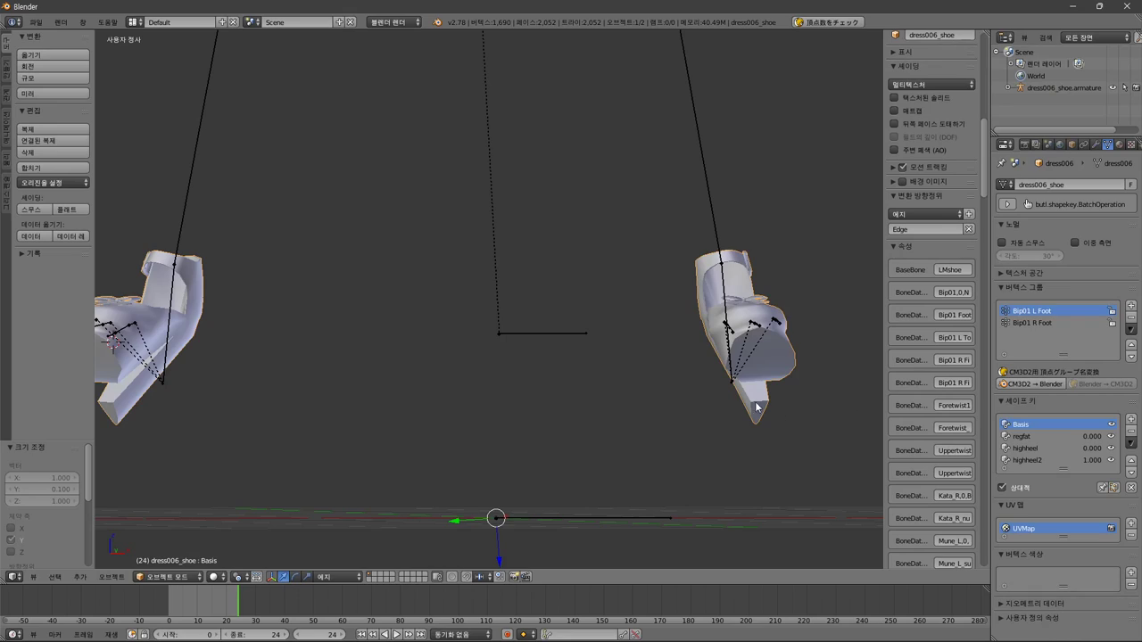
{"action": "key", "text": "Tab"}
{"action": "key", "text": "Tab"}
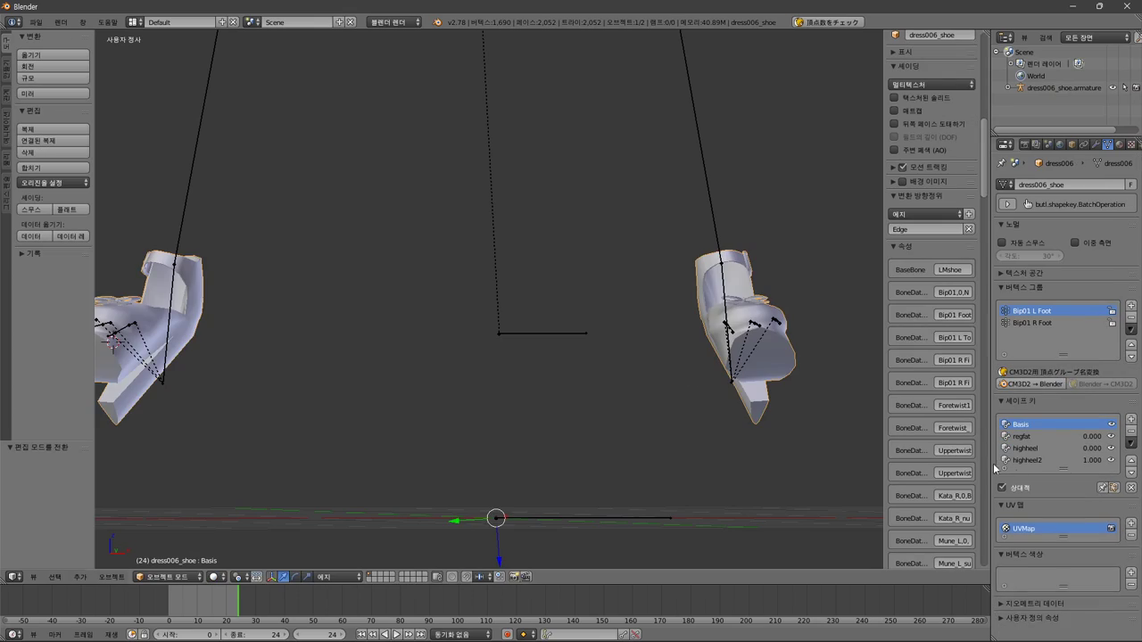
{"action": "left_click", "coordinate": [1028, 459]}
{"action": "key", "text": "Tab"}
{"action": "middle_click_drag", "start_coordinate": [672, 347], "coordinate": [564, 324]}
{"action": "scroll", "coordinate": [566, 337], "scroll_direction": "up", "scroll_amount": 6}
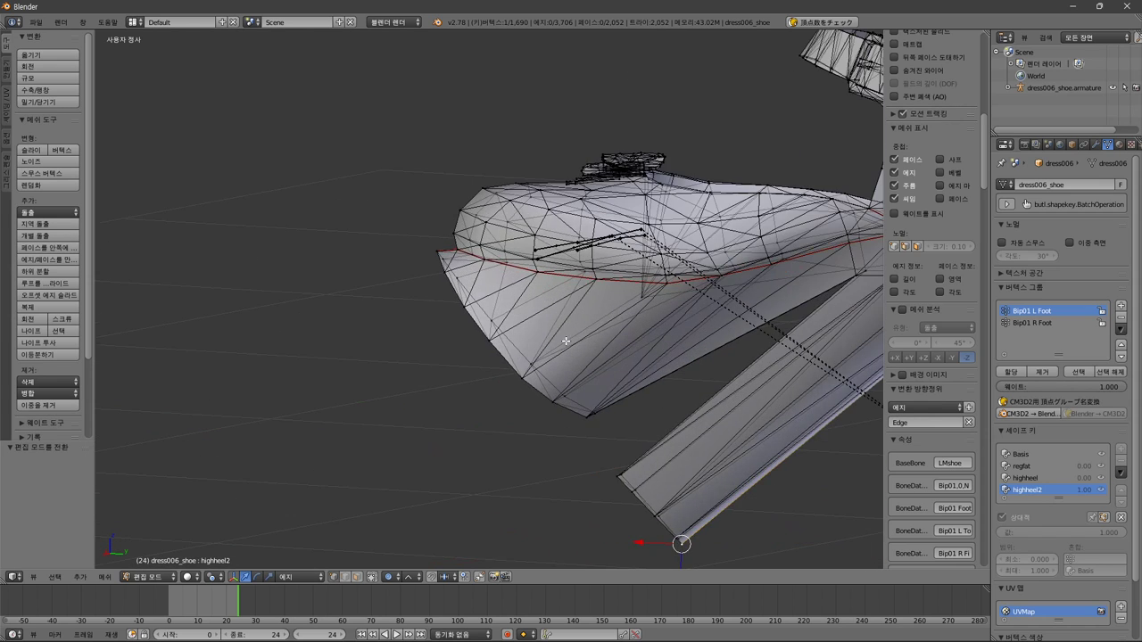
- Box-select the first shoe's heel-end vertices and the underside vertices of its front platform up to the toe edge
{"action": "scroll", "coordinate": [554, 353], "scroll_direction": "down", "scroll_amount": 2}
{"action": "key", "text": "b"}
{"action": "left_click_drag", "start_coordinate": [670, 402], "coordinate": [530, 491]}
{"action": "key", "text": "b"}
{"action": "left_click_drag", "start_coordinate": [582, 338], "coordinate": [495, 380]}
{"action": "key", "text": "b"}
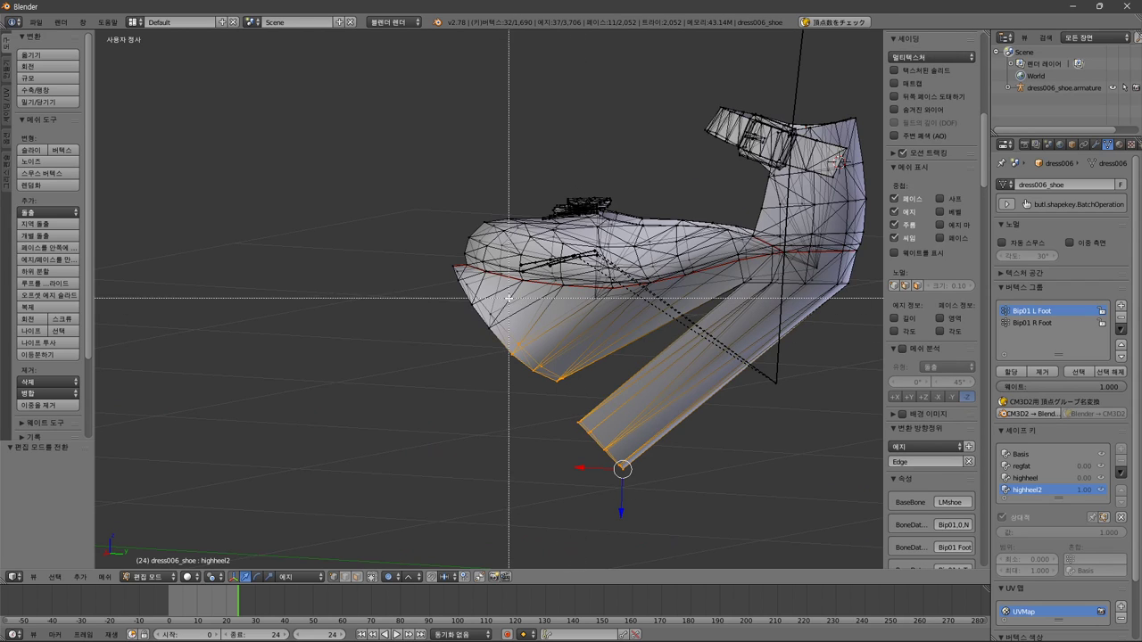
{"action": "left_click_drag", "start_coordinate": [465, 264], "coordinate": [424, 291]}
{"action": "key", "text": "b"}
{"action": "right_click", "coordinate": [480, 279]}
{"action": "middle_click_drag", "start_coordinate": [535, 337], "coordinate": [549, 337]}
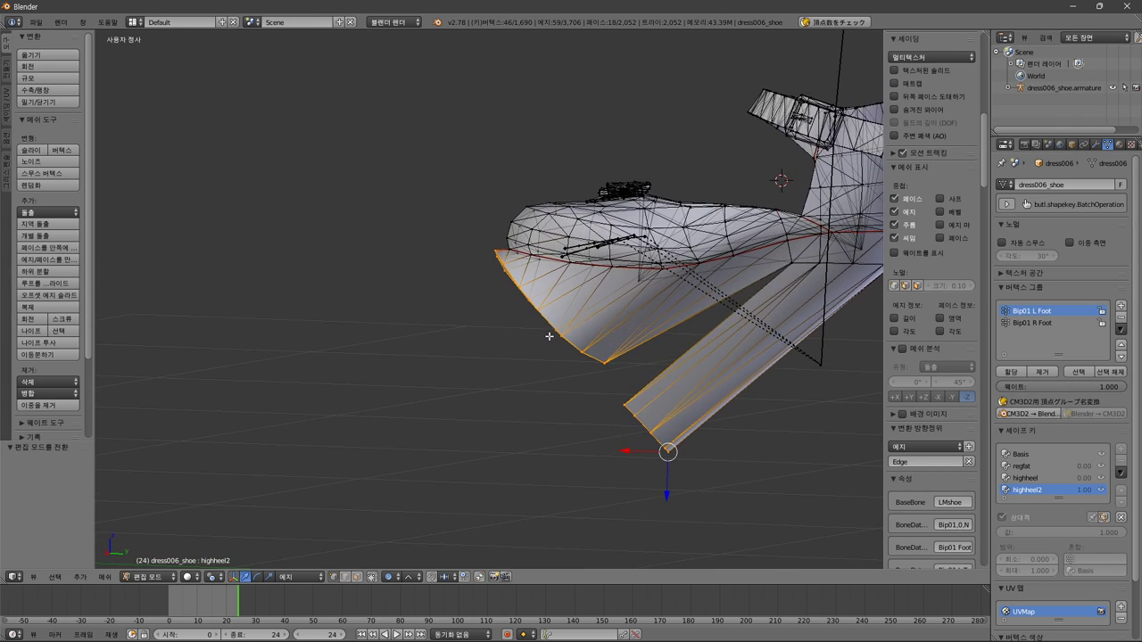
- Cancel the proportional move of the selected underside vertices and disable proportional editing
{"action": "key", "text": "g"}
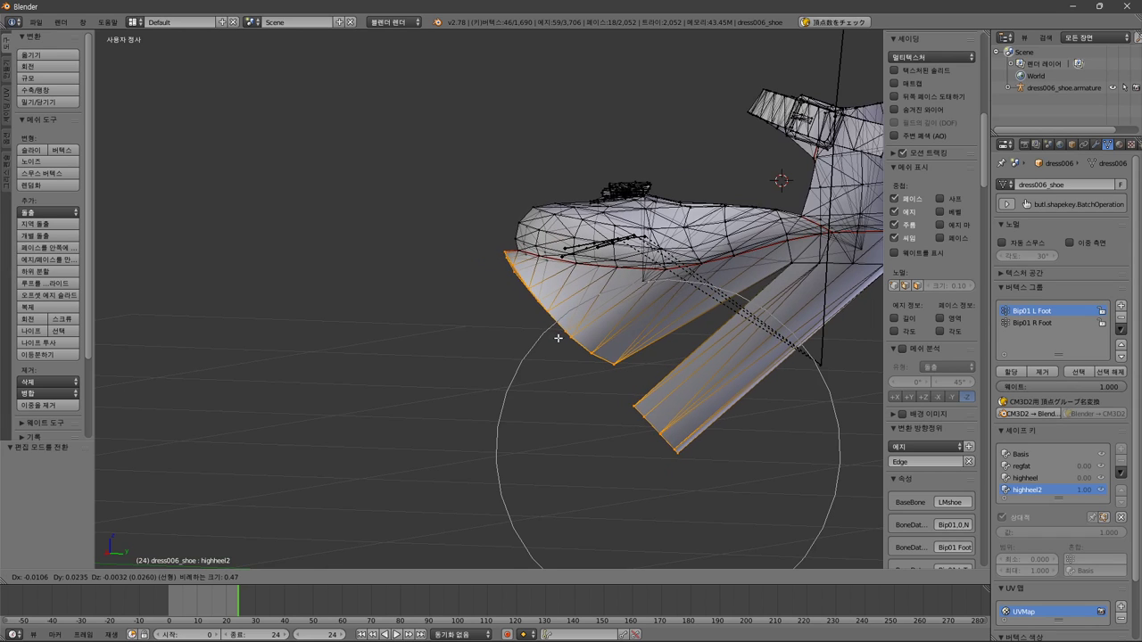
{"action": "right_click", "coordinate": [545, 335]}
{"action": "left_click", "coordinate": [400, 577]}
{"action": "left_click", "coordinate": [401, 562]}
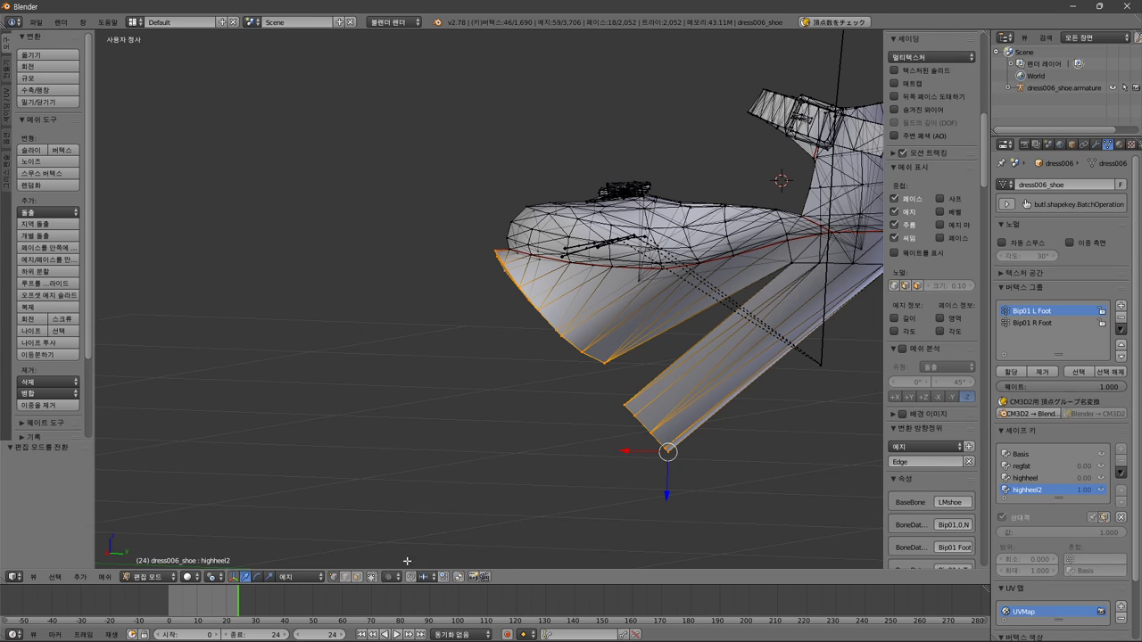
- Move the selected underside vertices by -0.04 on X in the Edge orientation, with its Y axis locked
{"action": "key", "text": "g"}
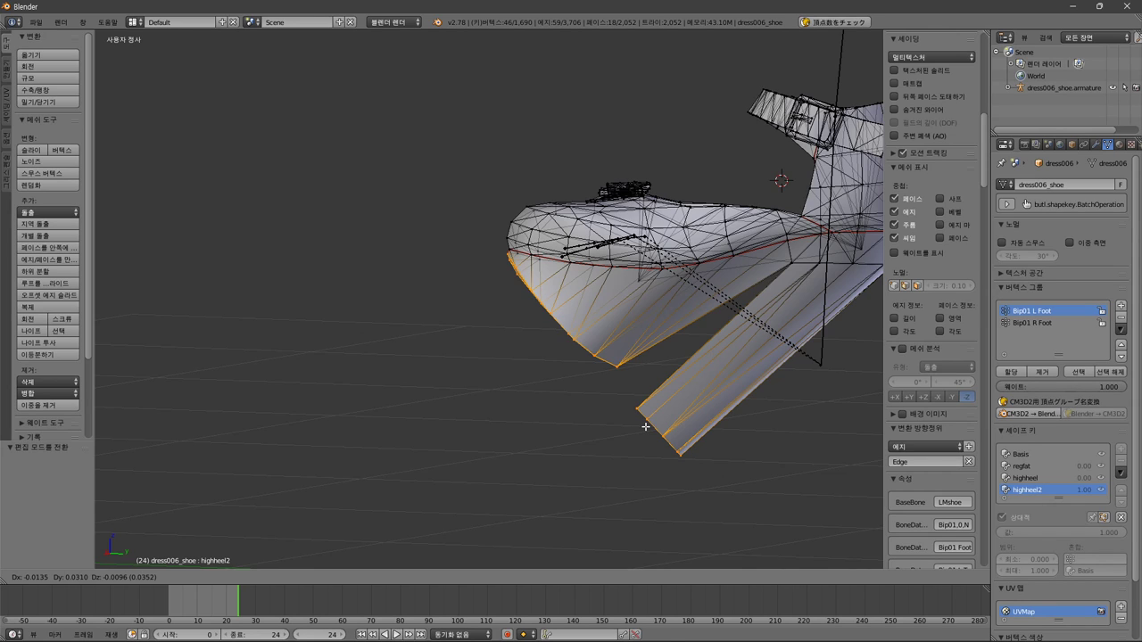
{"action": "key", "text": "y"}
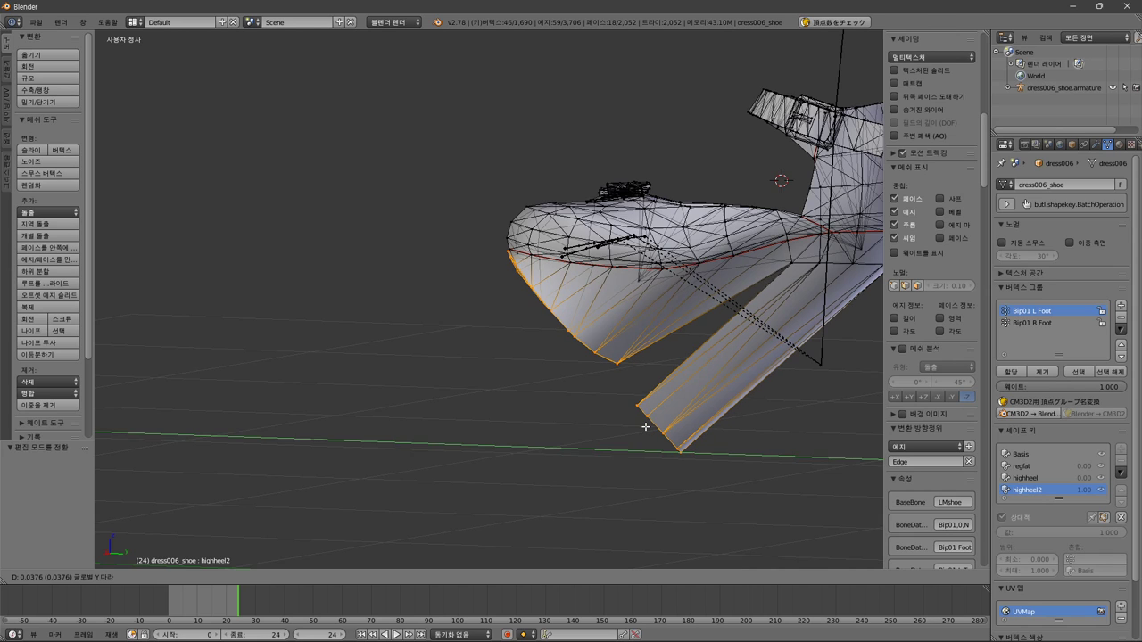
{"action": "key", "text": "y"}
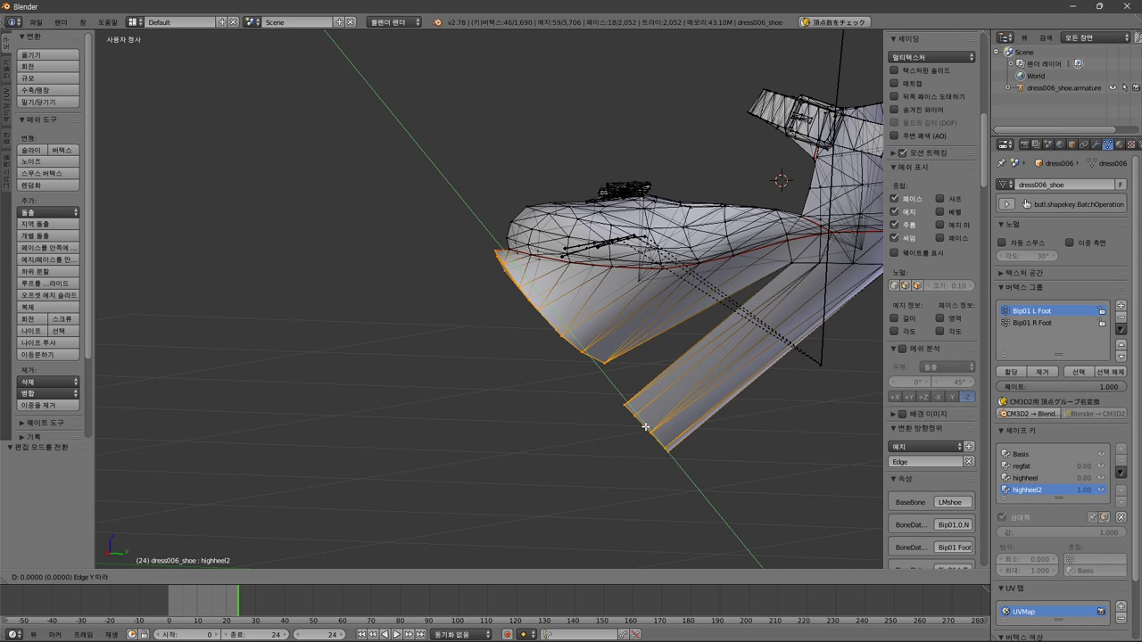
{"action": "key", "text": "y"}
{"action": "key", "text": "shift+y"}
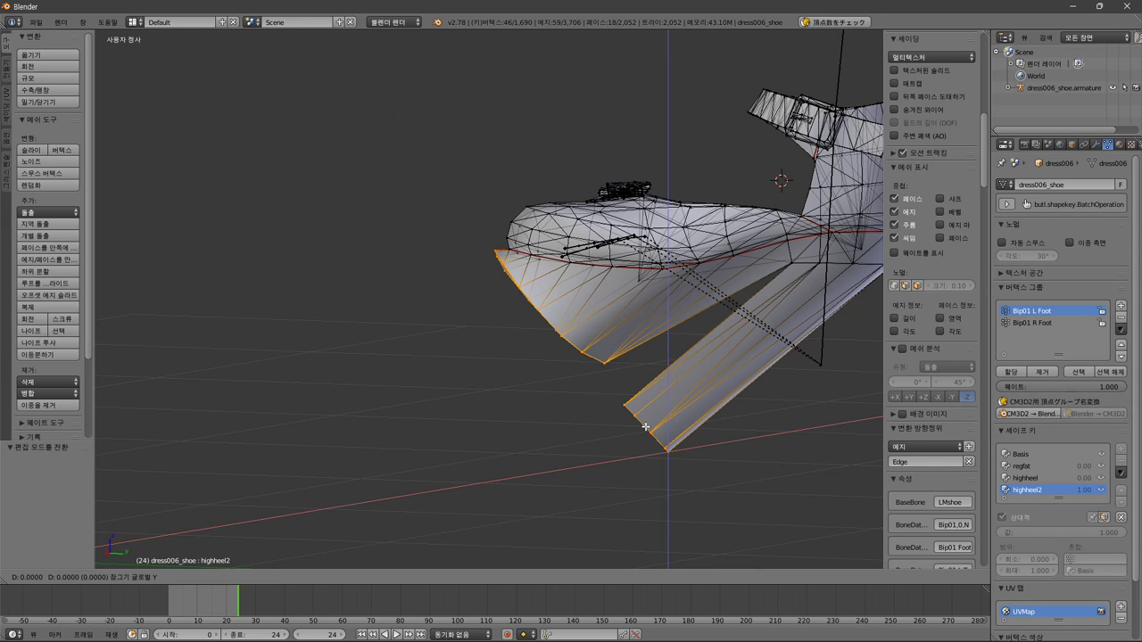
{"action": "key", "text": "shift+y"}
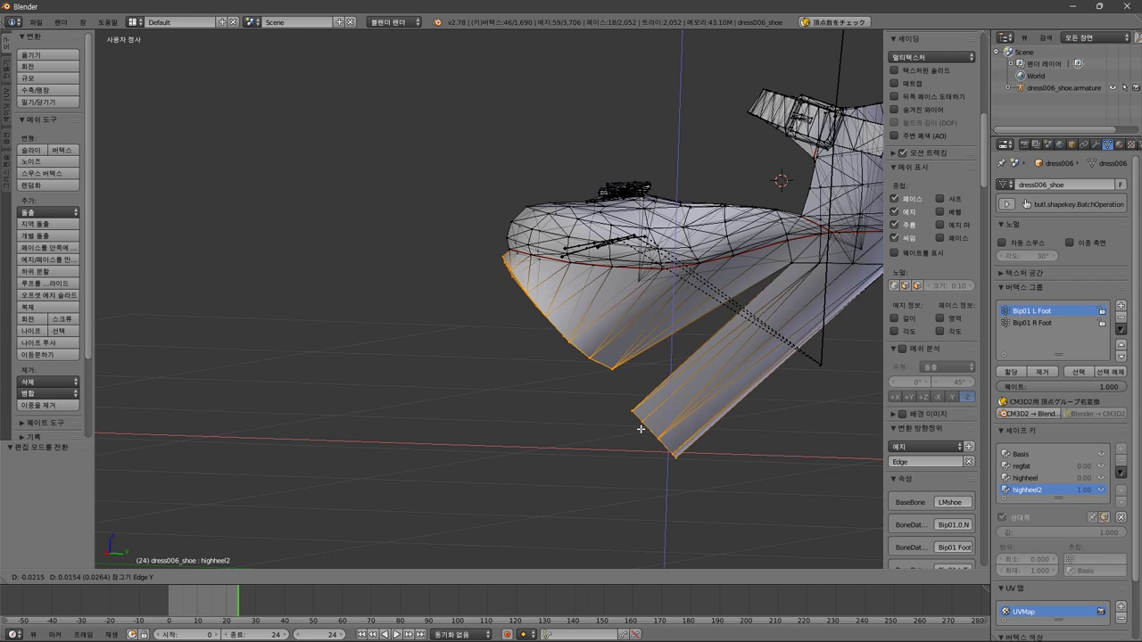
{"action": "mouse_move", "coordinate": [642, 426]}
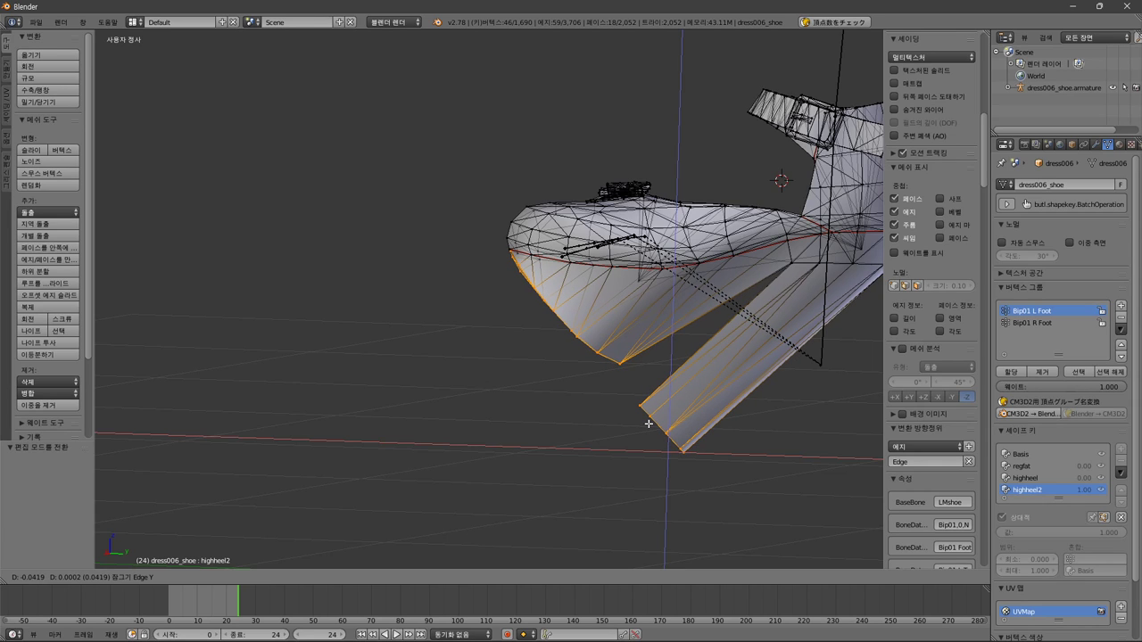
{"action": "type", "text": "-0."}
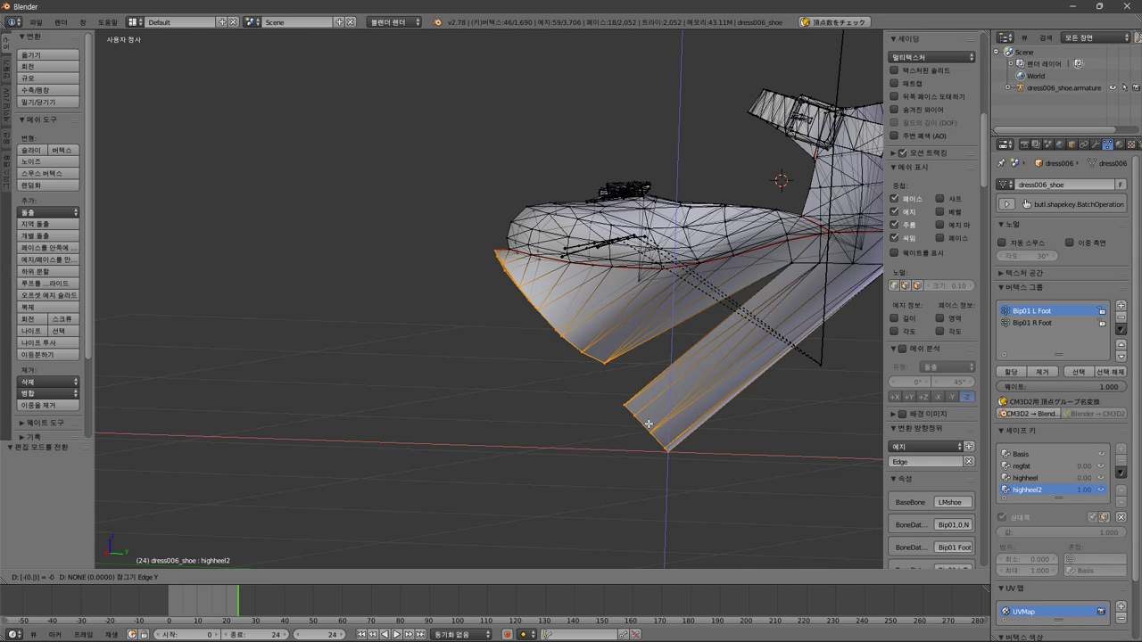
{"action": "type", "text": ".04"}
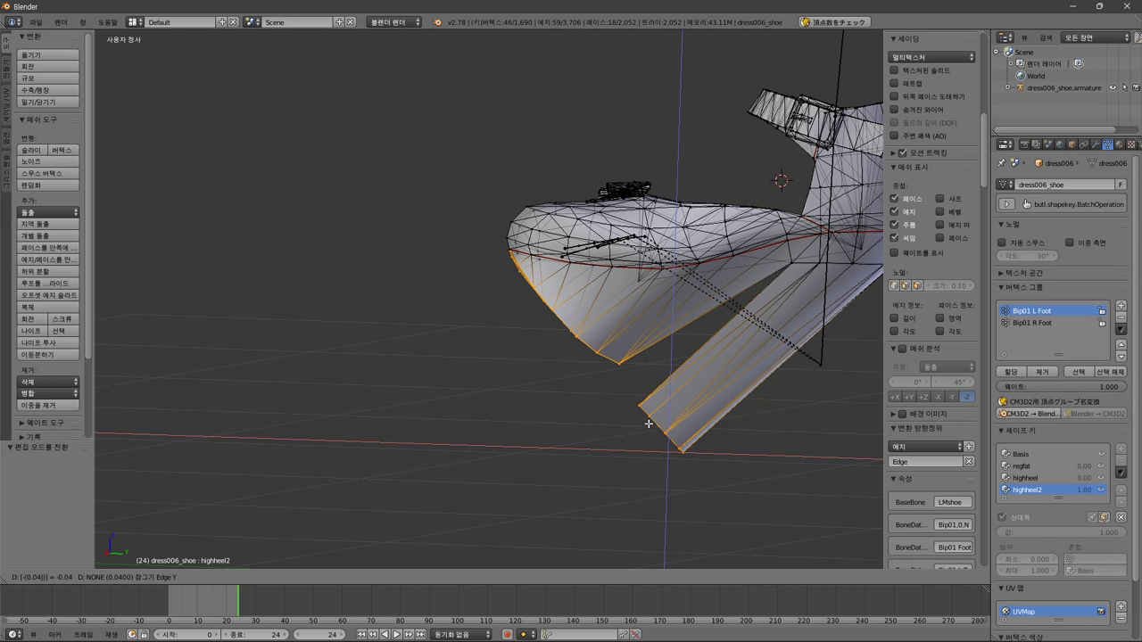
{"action": "key", "text": "Return"}
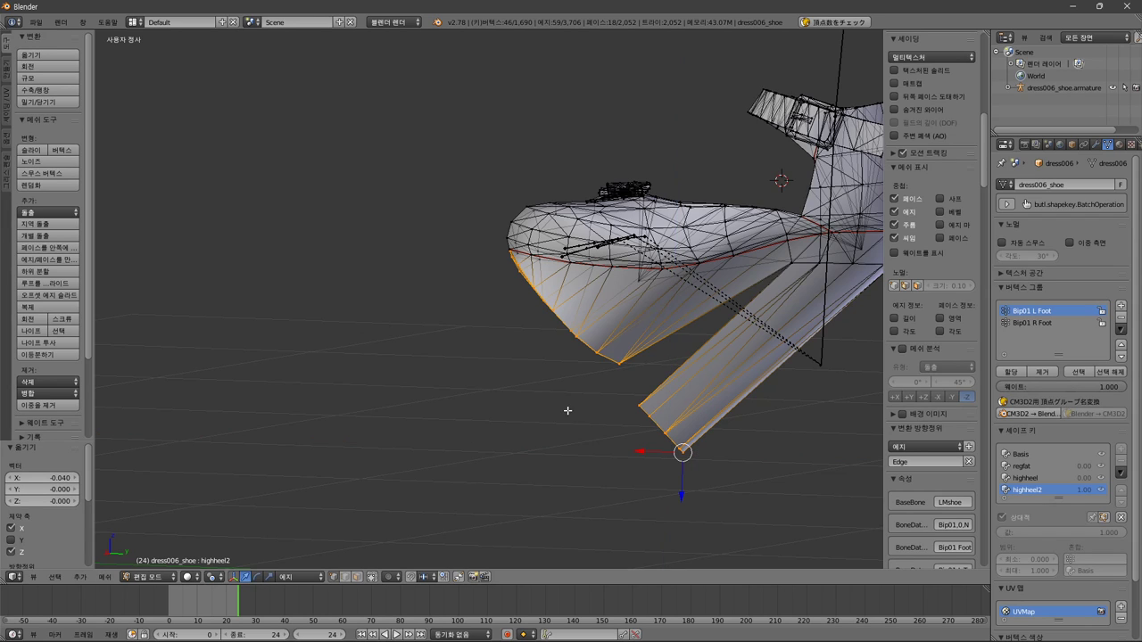
- Set the transform orientation to Edge.001 and clear the vertex selection for work on the other shoe
{"action": "left_click", "coordinate": [298, 576]}
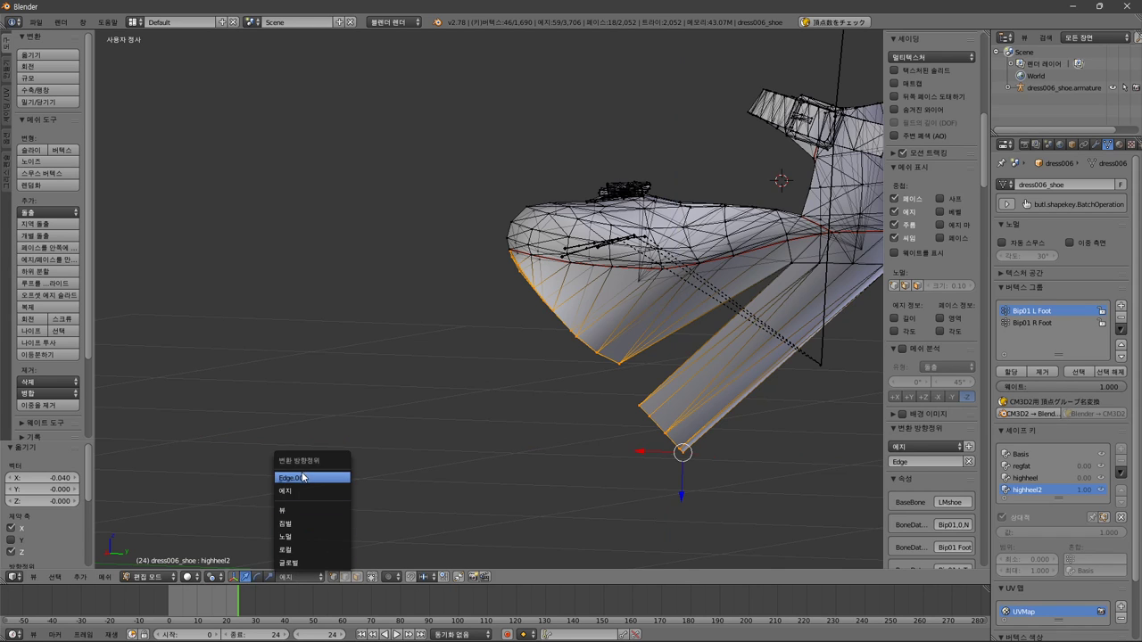
{"action": "left_click", "coordinate": [303, 475]}
{"action": "middle_click_drag", "start_coordinate": [717, 365], "coordinate": [206, 441], "text": "shift"}
{"action": "key", "text": "a"}
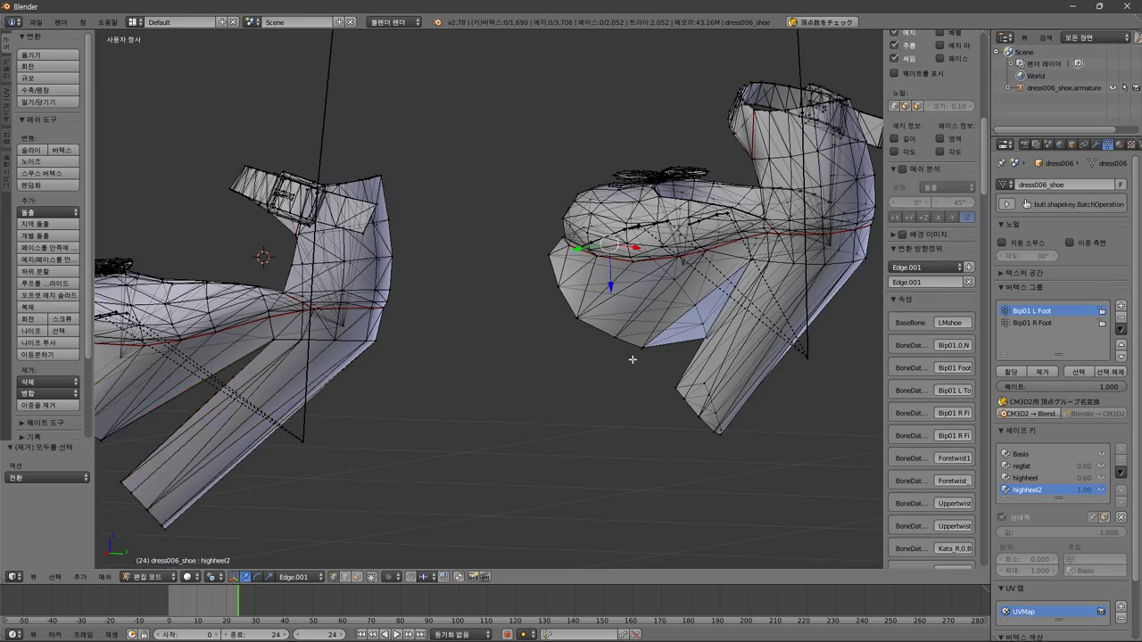
- Box-select the other shoe's heel-end vertices and the underside vertices of its front platform up to the toe edge
{"action": "middle_click_drag", "start_coordinate": [633, 360], "coordinate": [438, 362]}
{"action": "key", "text": "b"}
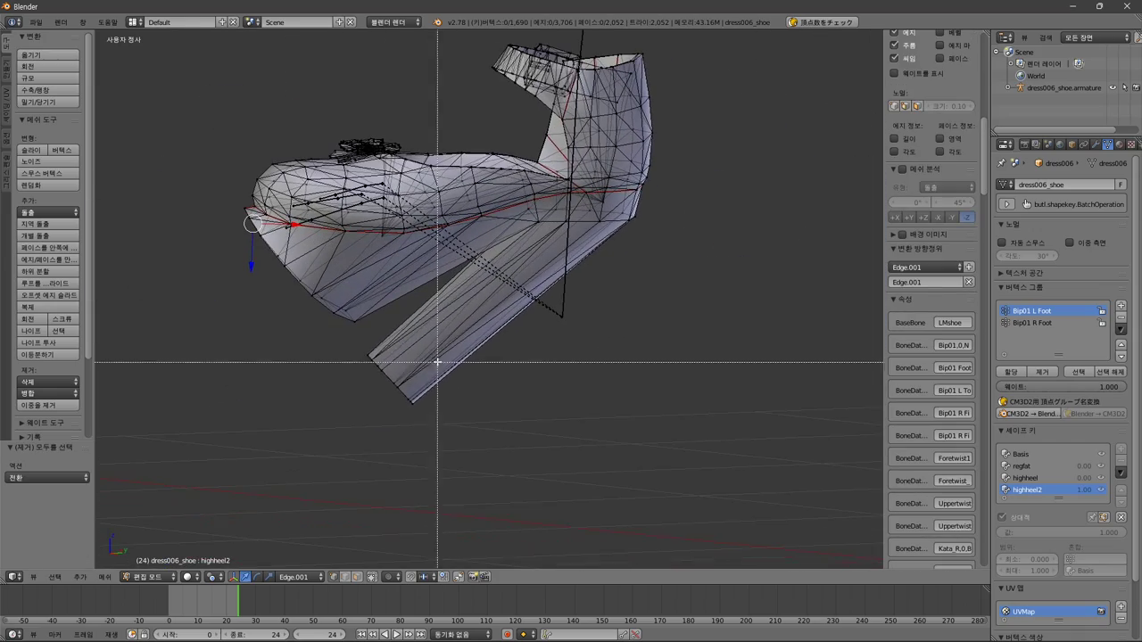
{"action": "left_click_drag", "start_coordinate": [463, 341], "coordinate": [318, 455]}
{"action": "middle_click_drag", "start_coordinate": [396, 412], "coordinate": [473, 520], "text": "shift"}
{"action": "key", "text": "b"}
{"action": "left_click_drag", "start_coordinate": [426, 389], "coordinate": [356, 425]}
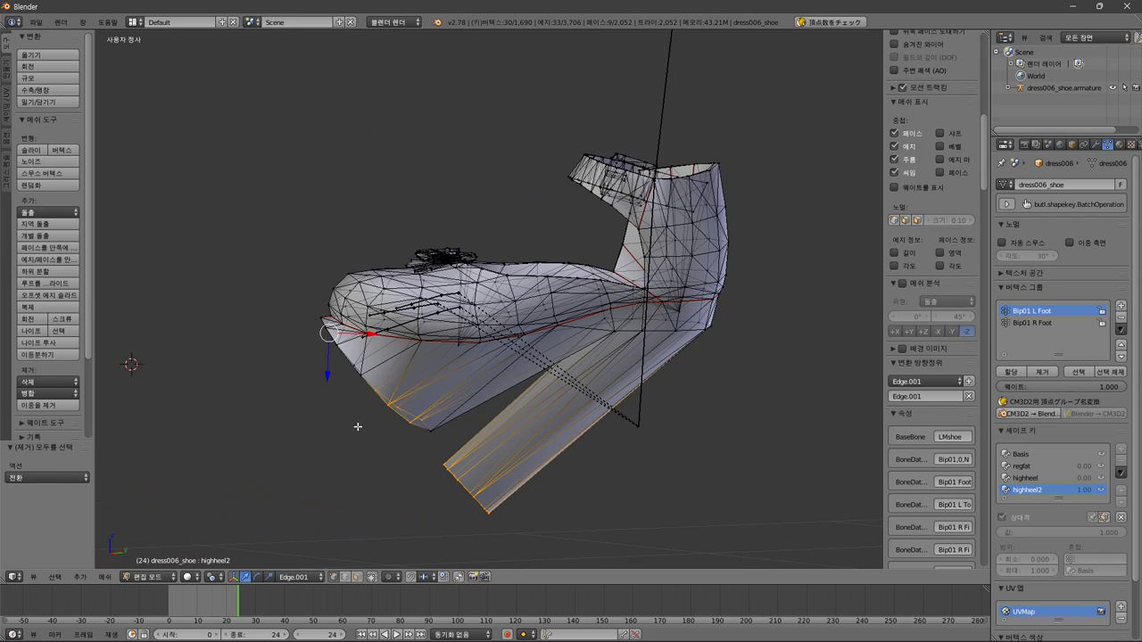
{"action": "key", "text": "b"}
{"action": "left_click_drag", "start_coordinate": [456, 415], "coordinate": [333, 504]}
{"action": "key", "text": "b"}
{"action": "left_click_drag", "start_coordinate": [379, 356], "coordinate": [286, 406]}
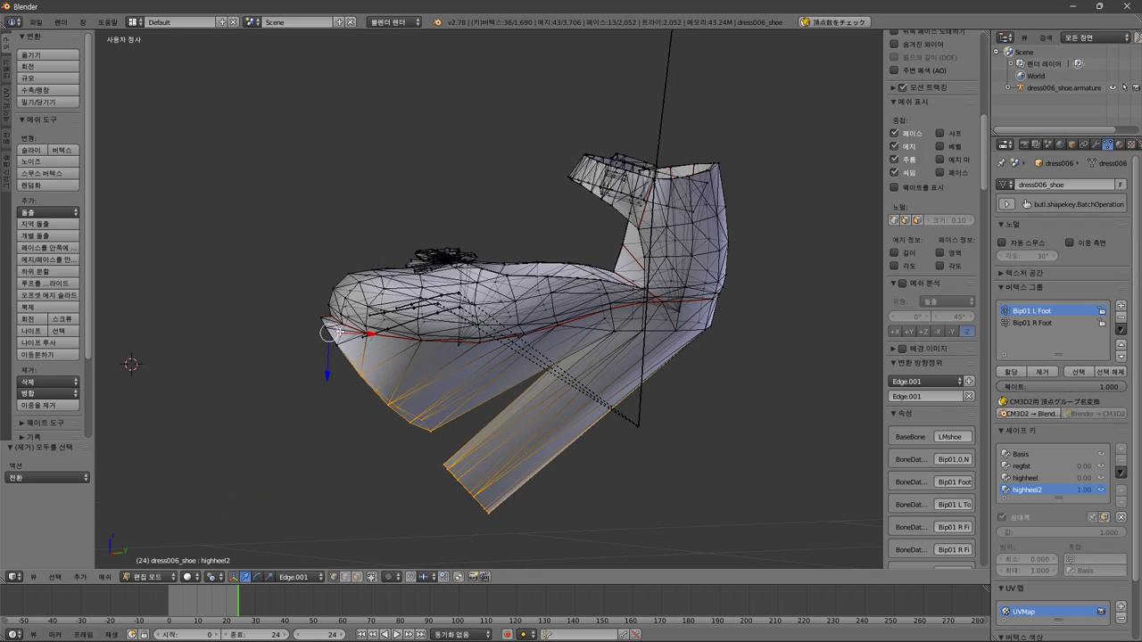
{"action": "key", "text": "b"}
{"action": "left_click_drag", "start_coordinate": [330, 317], "coordinate": [294, 347]}
{"action": "middle_click_drag", "start_coordinate": [442, 396], "coordinate": [429, 409]}
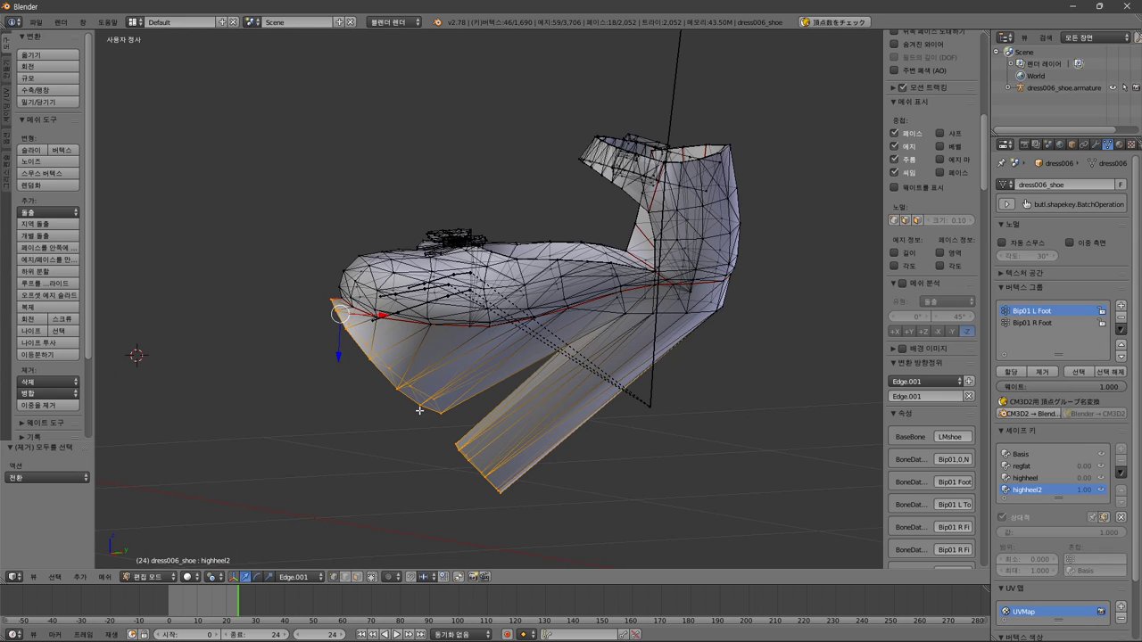
- Move the other shoe's selected vertices by 0.03 on X in the Edge.001 orientation, with its Y axis locked
{"action": "key", "text": "g"}
{"action": "key", "text": "y"}
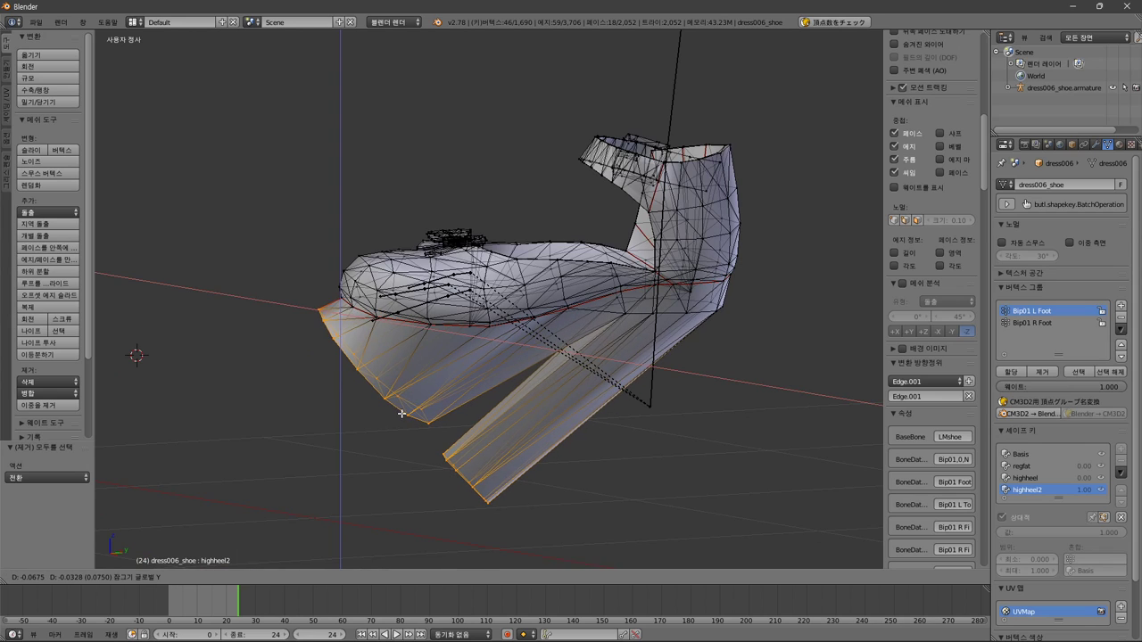
{"action": "key", "text": "y"}
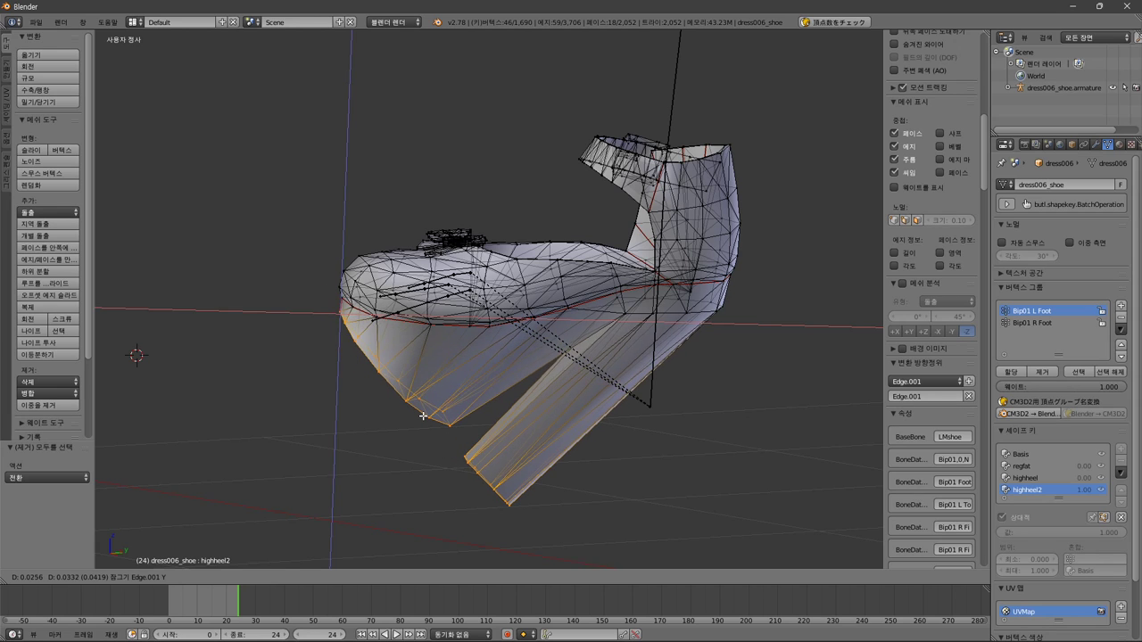
{"action": "type", "text": "-0.04|] = -"}
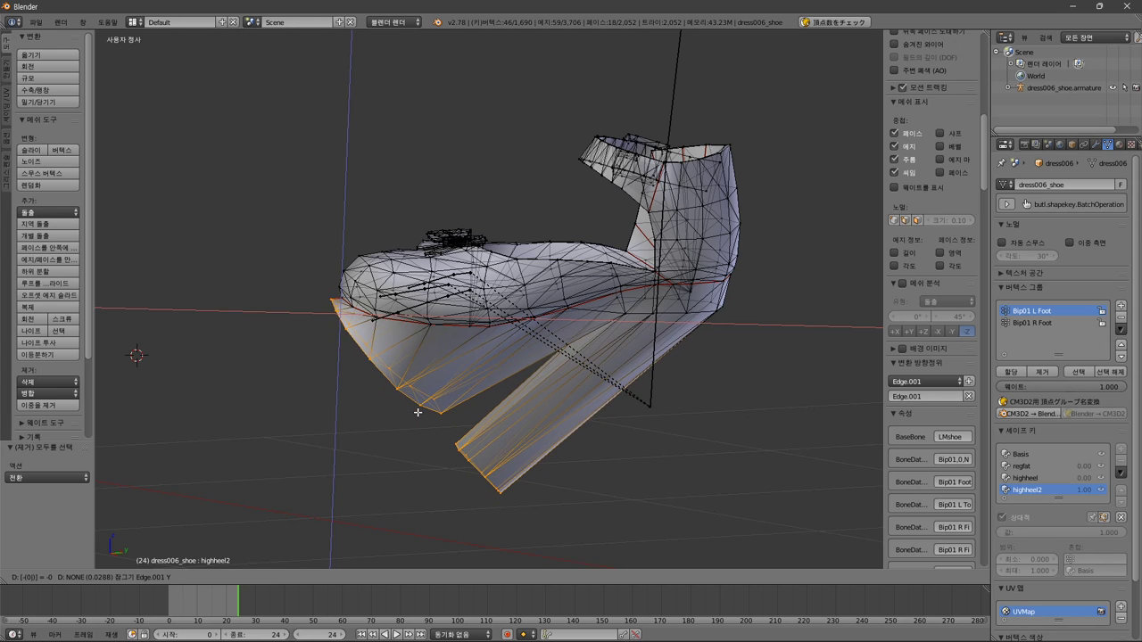
{"action": "type", "text": "0.04"}
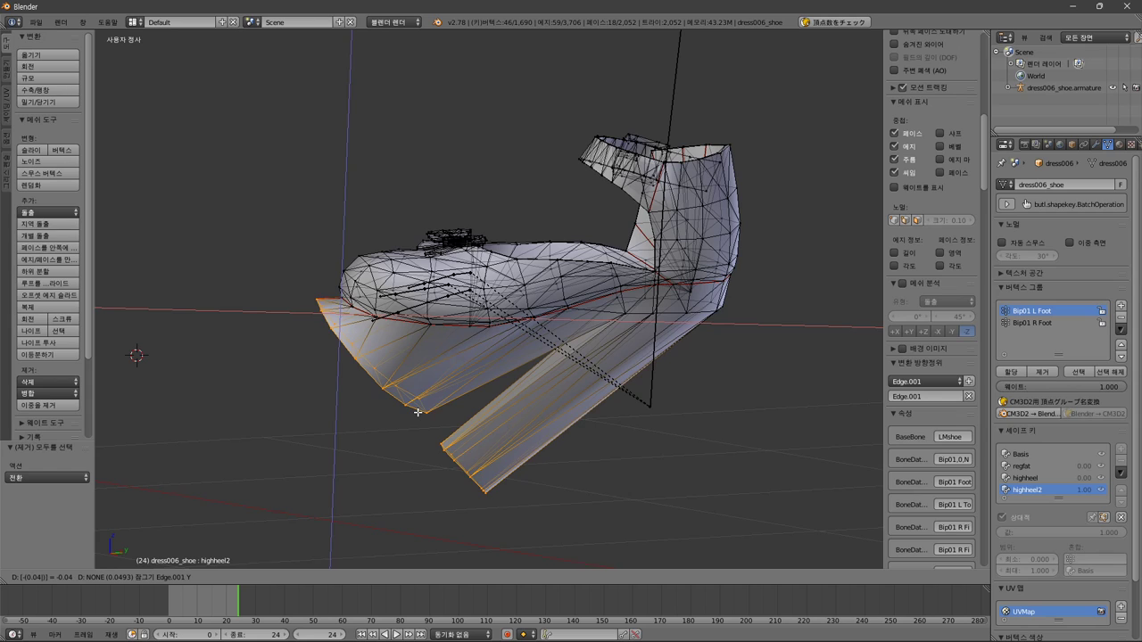
{"action": "key", "text": "minus"}
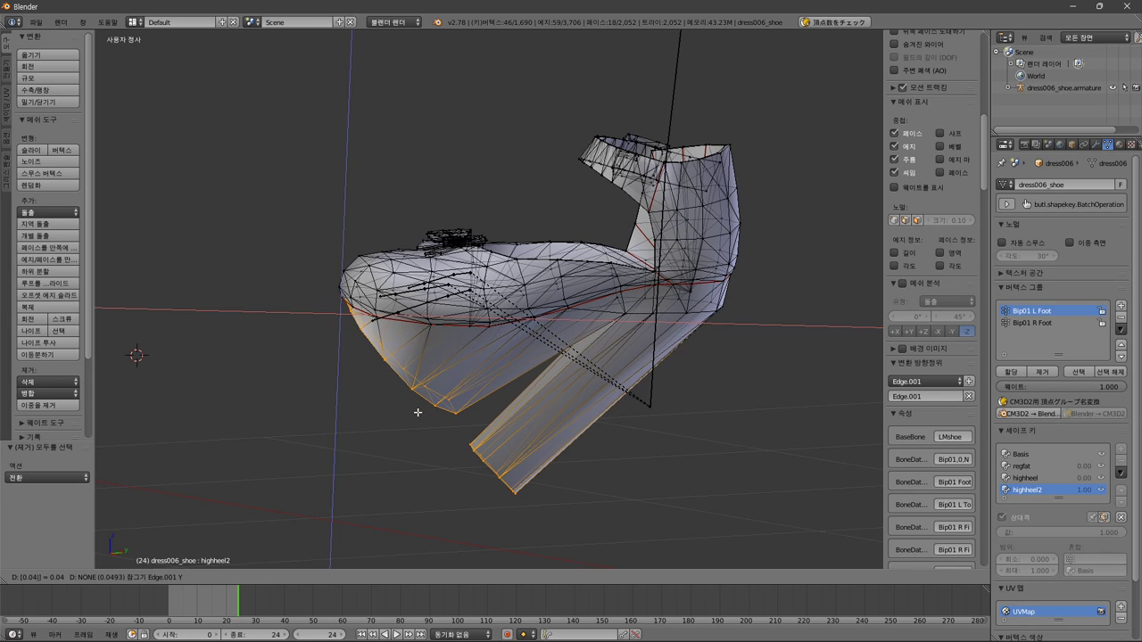
{"action": "key", "text": "BackSpace"}
{"action": "type", "text": "3"}
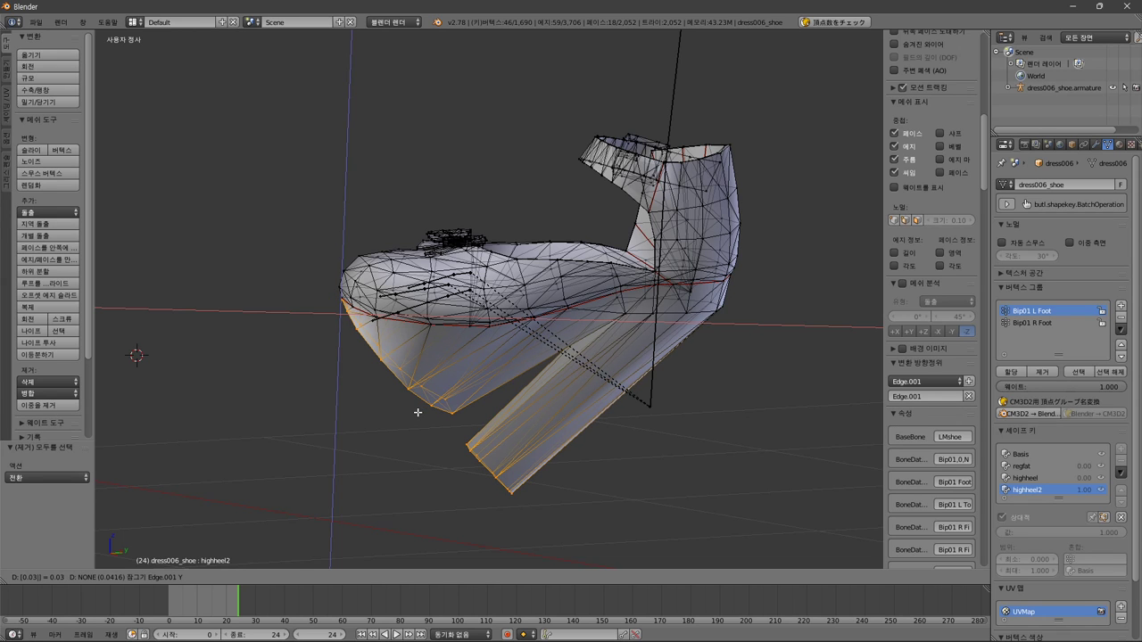
{"action": "key", "text": "Return"}
- Export the edited shoe as the CM3D2 model dress006_shoe.model, overwriting the file in the _ori_edit folder
{"action": "middle_click_drag", "start_coordinate": [373, 365], "coordinate": [683, 443]}
{"action": "scroll", "coordinate": [434, 395], "scroll_direction": "down", "scroll_amount": 5}
{"action": "scroll", "coordinate": [547, 446], "scroll_direction": "up", "scroll_amount": 4}
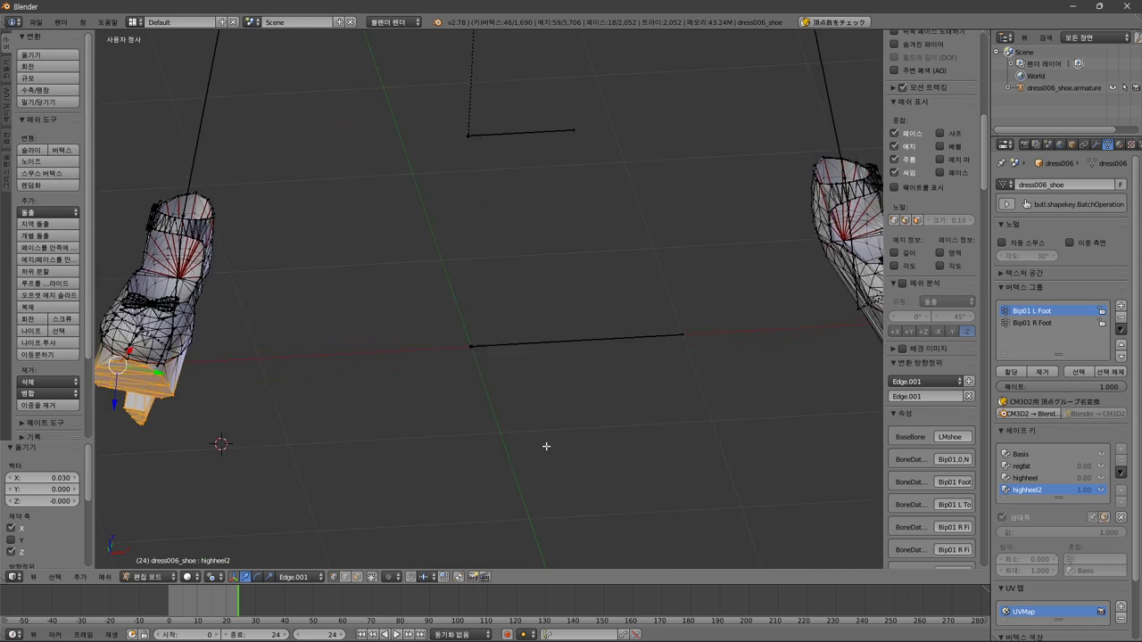
{"action": "middle_click_drag", "start_coordinate": [546, 446], "coordinate": [500, 451]}
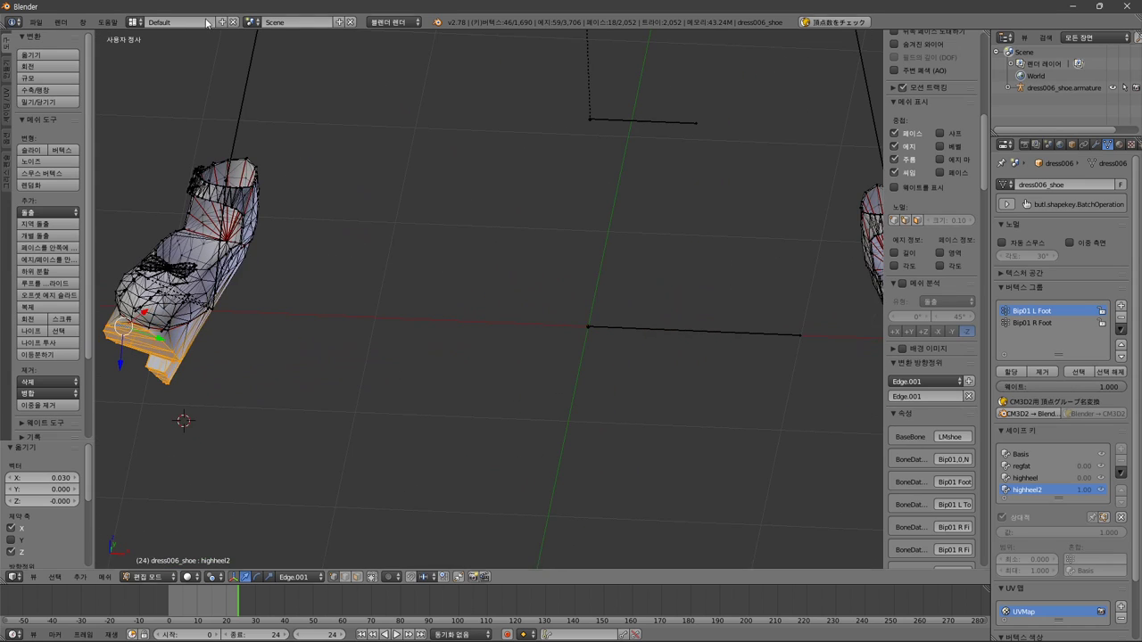
{"action": "left_click", "coordinate": [37, 23]}
{"action": "mouse_move", "coordinate": [89, 248]}
{"action": "left_click", "coordinate": [218, 332]}
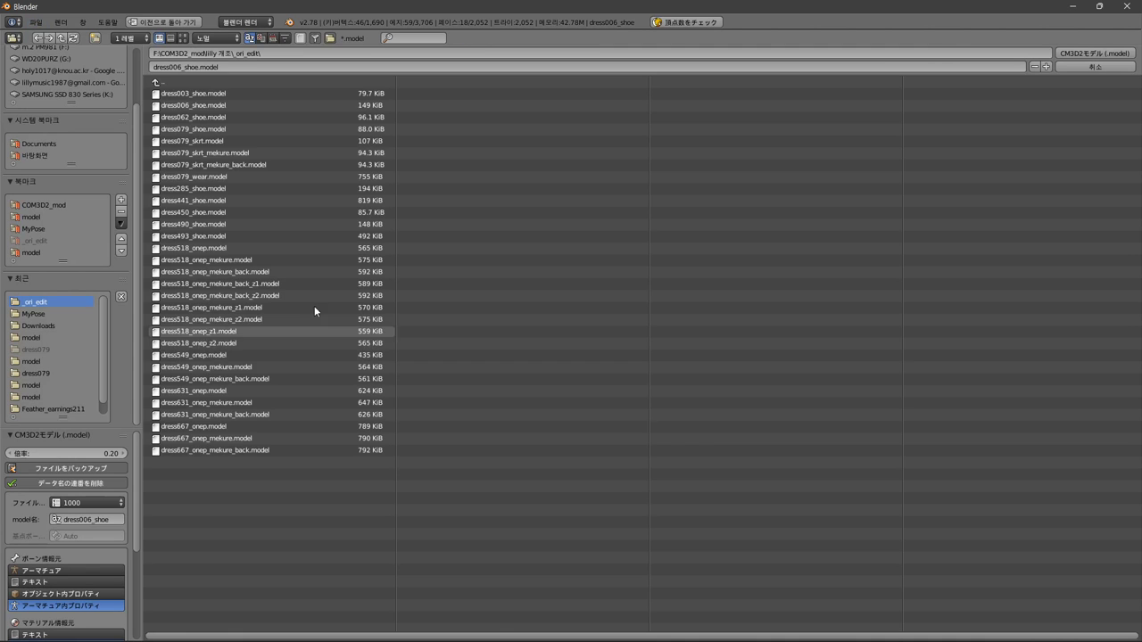
{"action": "left_click", "coordinate": [1115, 55]}
- Switch to CUSTOM ORDER MAID3D 2 and examine both shoes' platforms and heels from the front
{"action": "key", "text": "alt+Tab"}
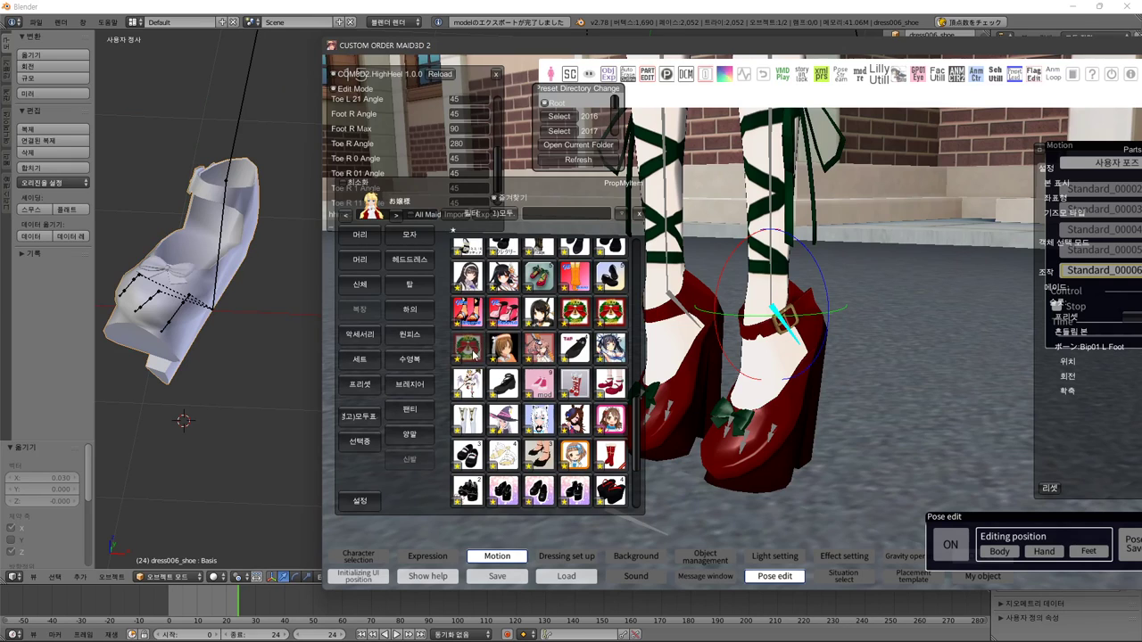
{"action": "right_click_drag", "start_coordinate": [801, 319], "coordinate": [900, 318]}
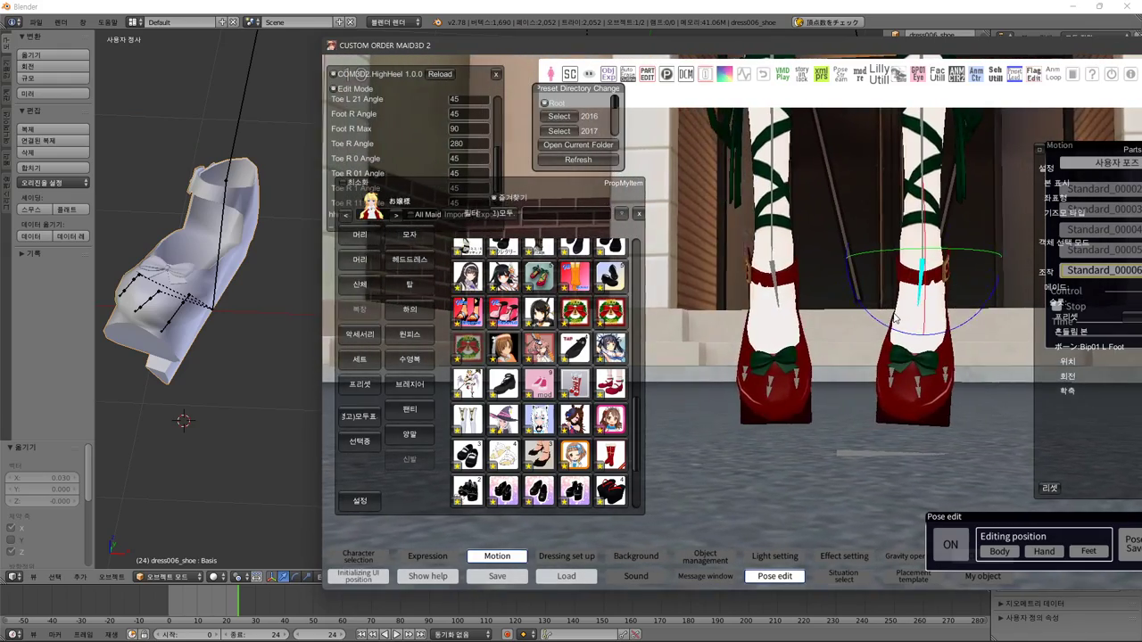
{"action": "middle_click_drag", "start_coordinate": [889, 318], "coordinate": [852, 358]}
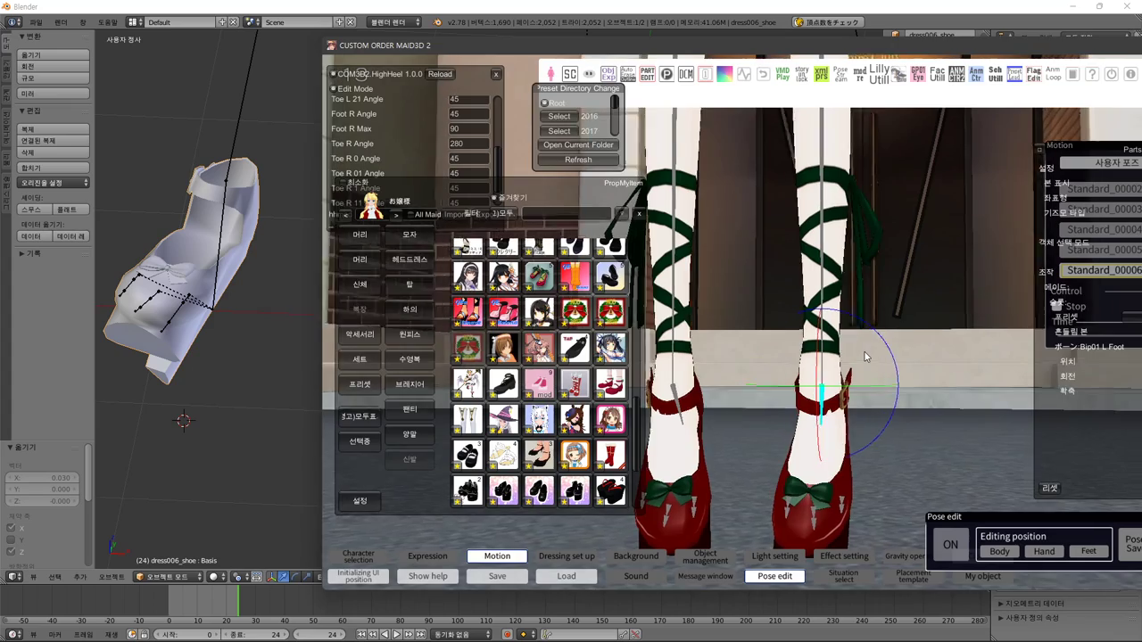
{"action": "right_click_drag", "start_coordinate": [864, 352], "coordinate": [866, 347]}
{"action": "middle_click_drag", "start_coordinate": [866, 346], "coordinate": [868, 322]}
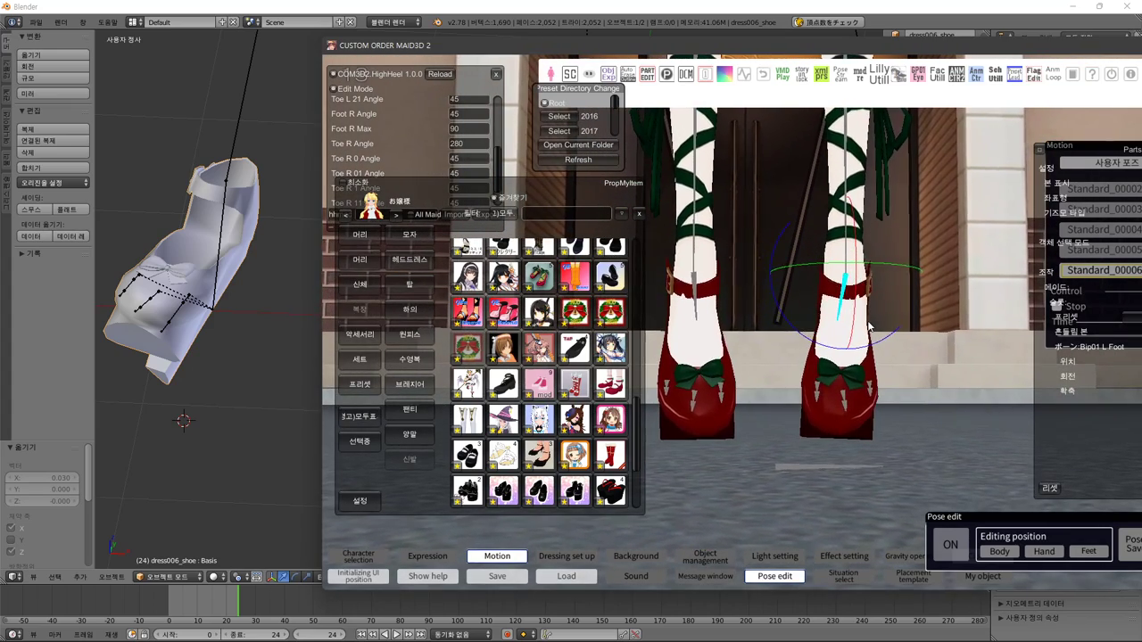